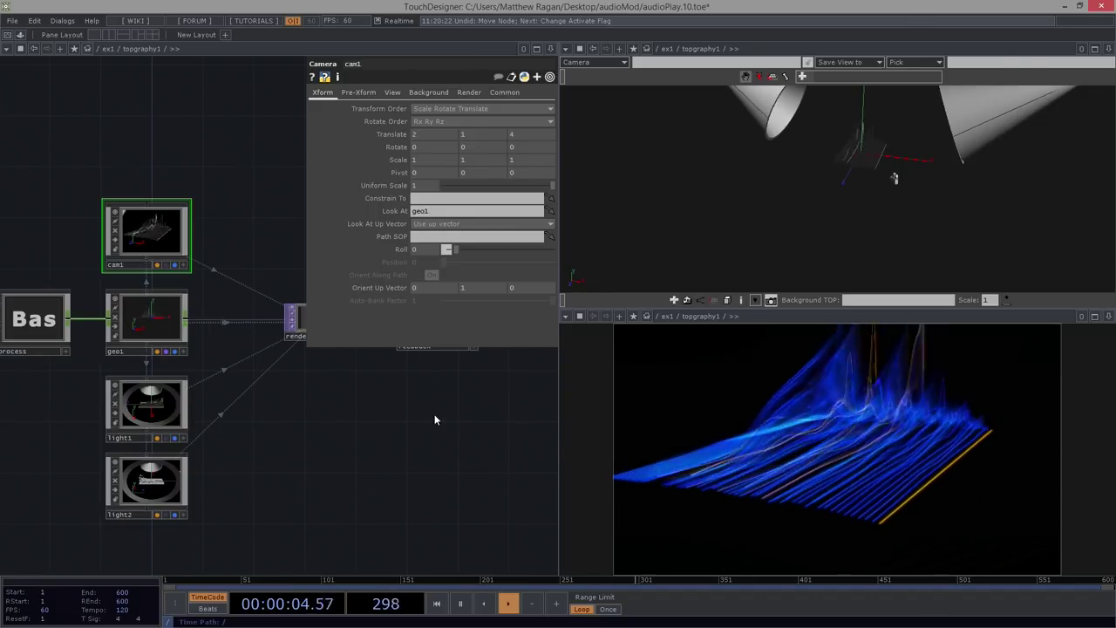
- Move the feedback component out of the way and connect render1 directly to bg, bypassing the feedback
left_click_drag(365, 433, 189, 521)
scroll(253, 417, "up", 1)
scroll(253, 417, "up", 1)
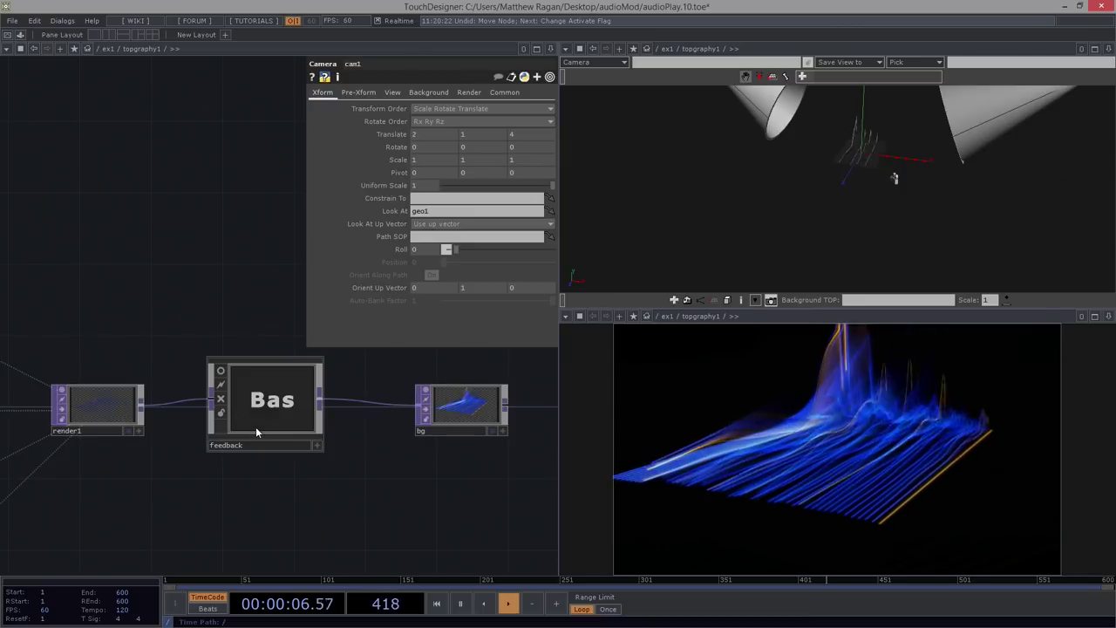
left_click_drag(254, 422, 258, 354)
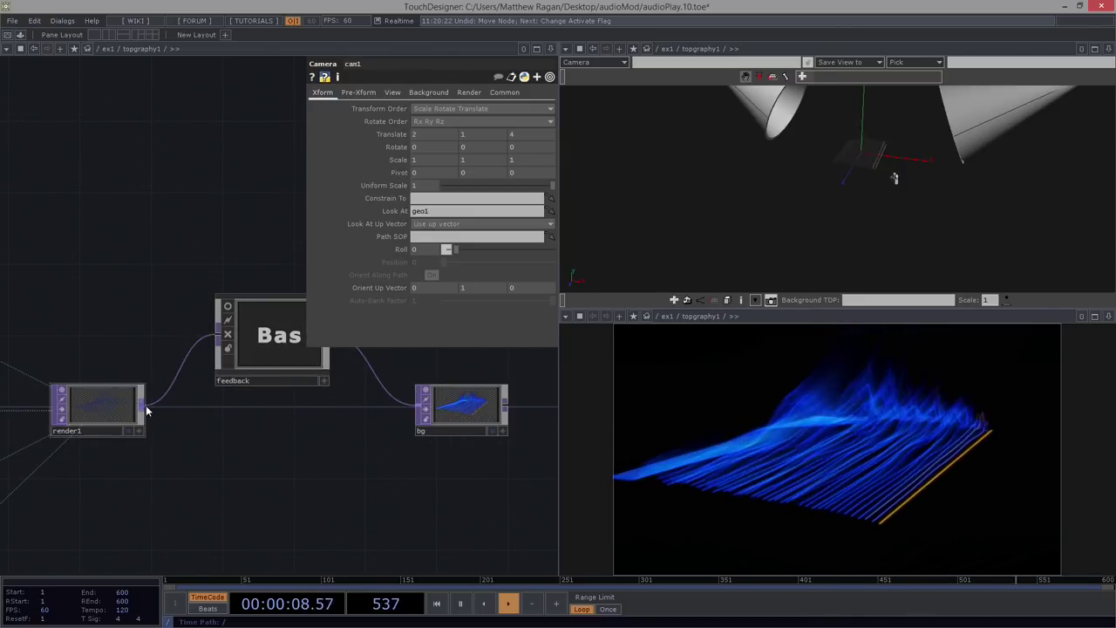
left_click_drag(144, 403, 418, 408)
left_click_drag(262, 434, 259, 421)
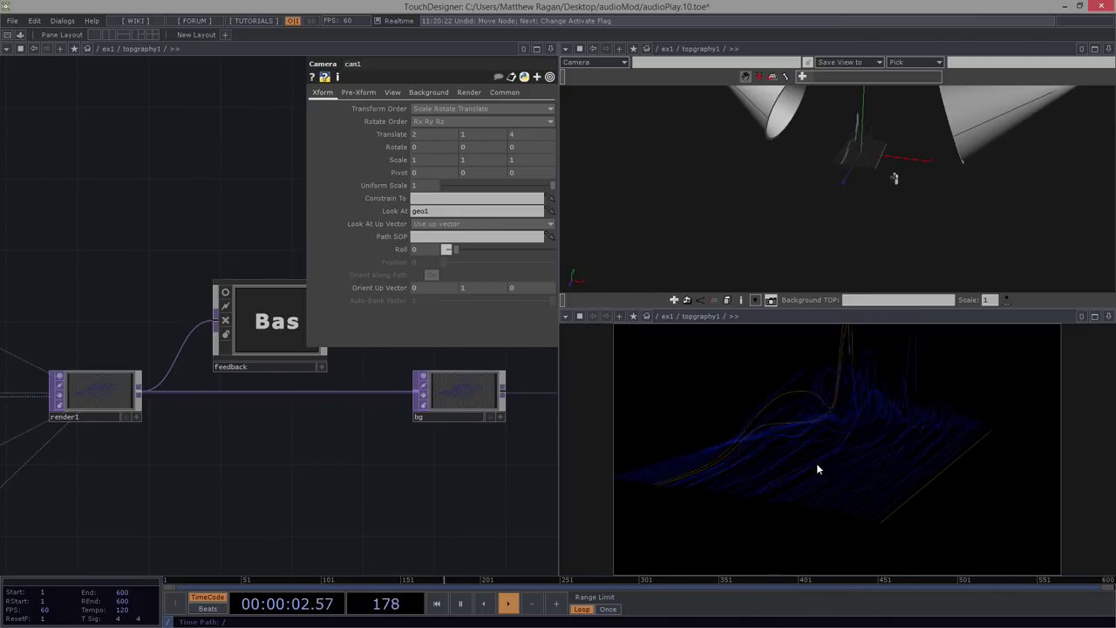
- Inside geo1, move out1 and null1 farther along the network to make room after chopto1
left_click_drag(146, 513, 321, 477)
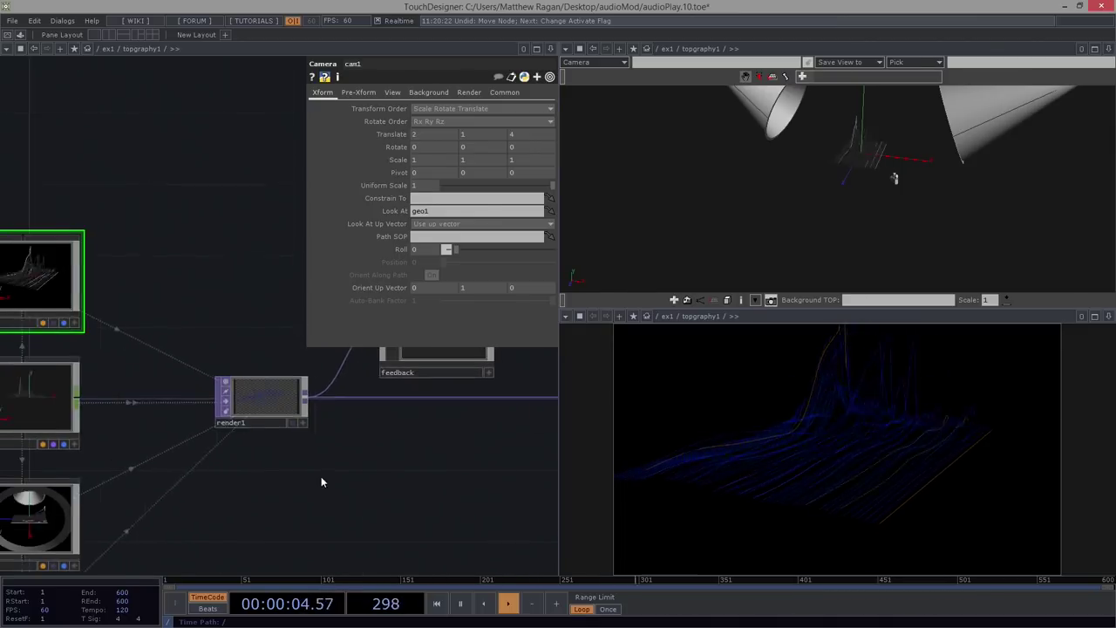
left_click_drag(235, 355, 305, 432)
scroll(94, 354, "up", 5)
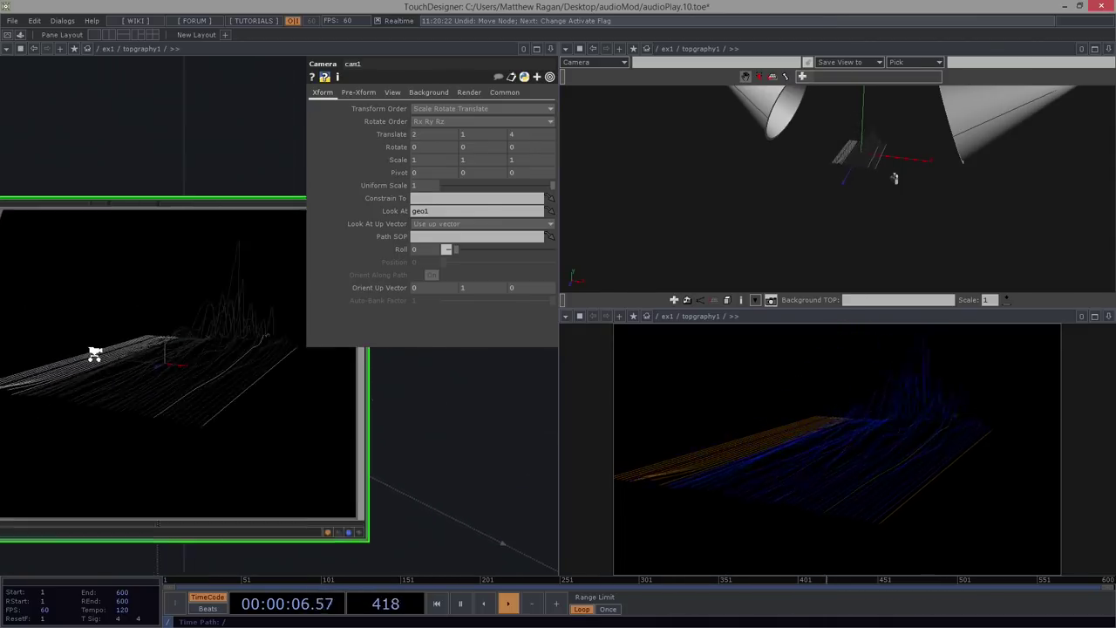
scroll(94, 356, "down", 3)
scroll(92, 430, "down", 4)
scroll(94, 529, "up", 8)
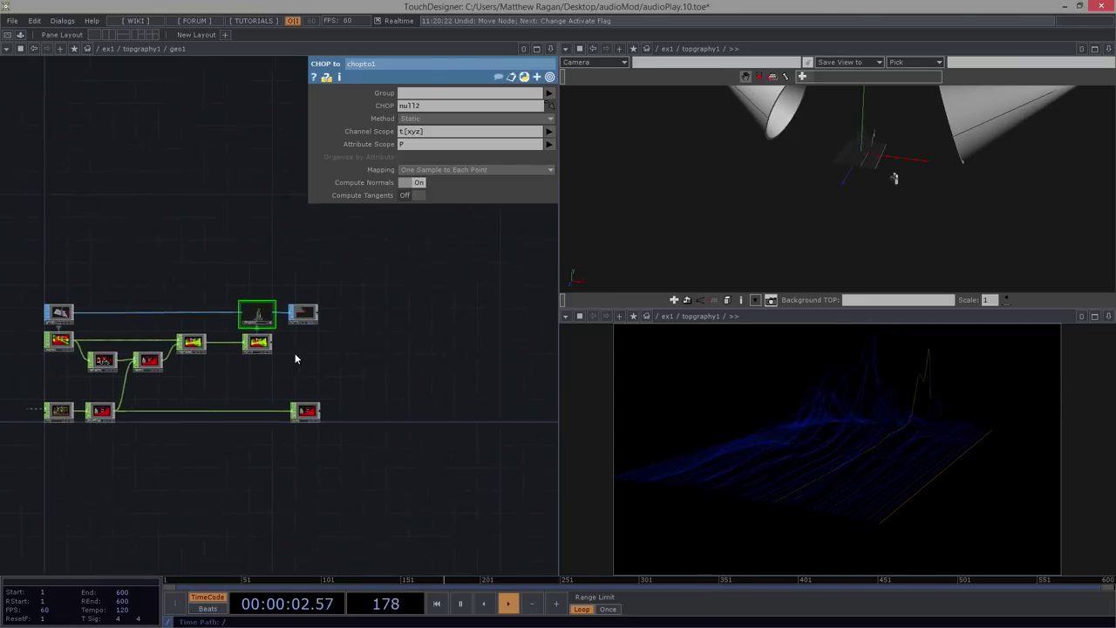
scroll(261, 332, "up", 4)
scroll(288, 341, "down", 3)
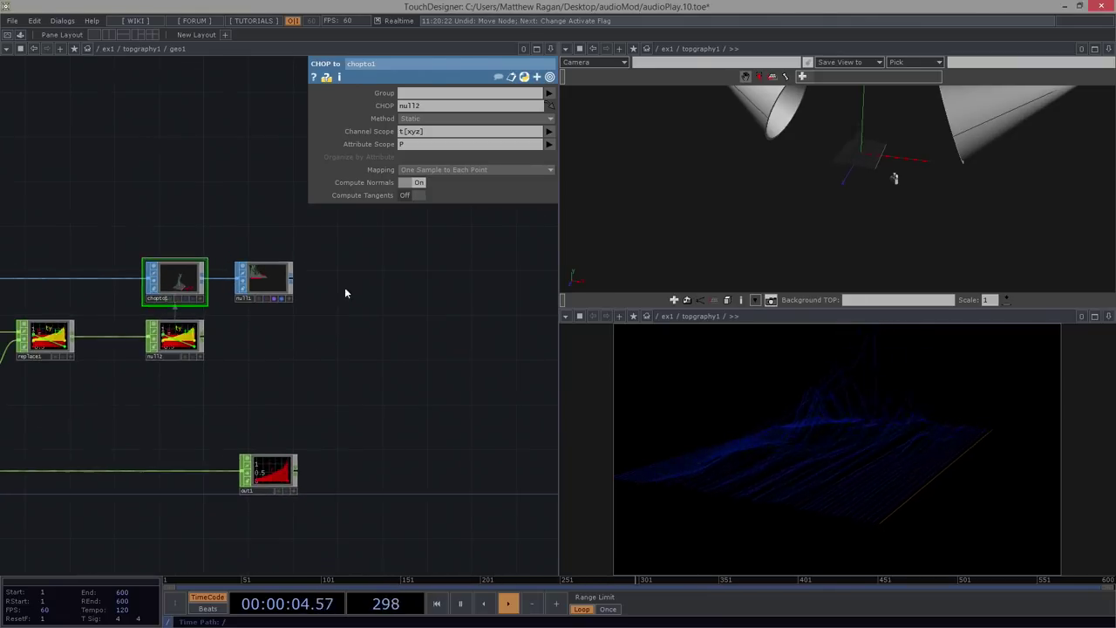
left_click_drag(254, 515, 273, 486)
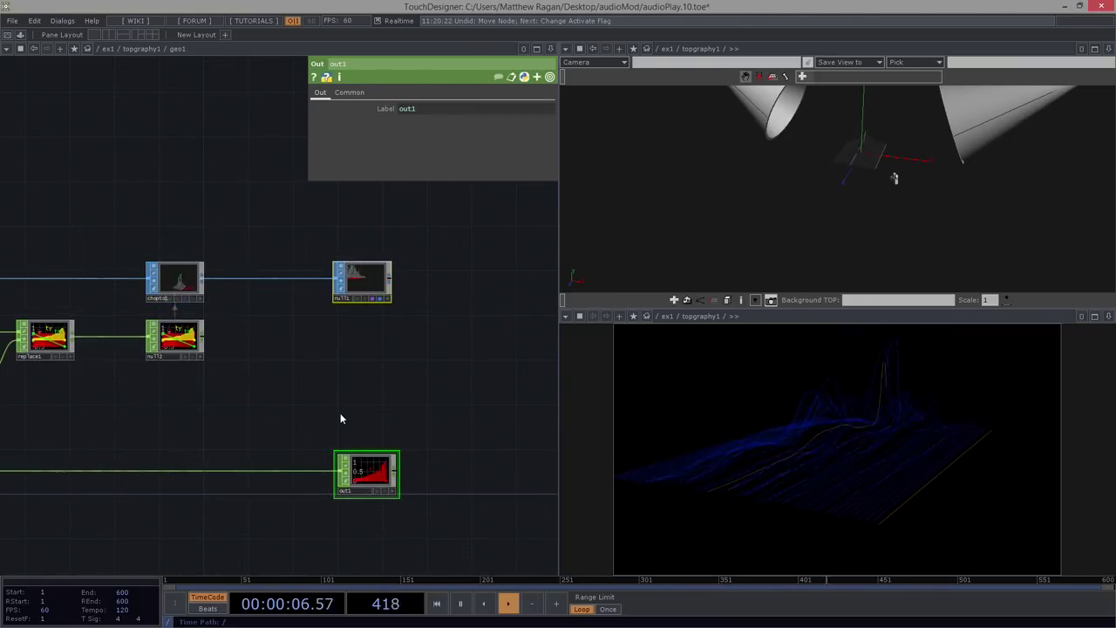
left_click(377, 284)
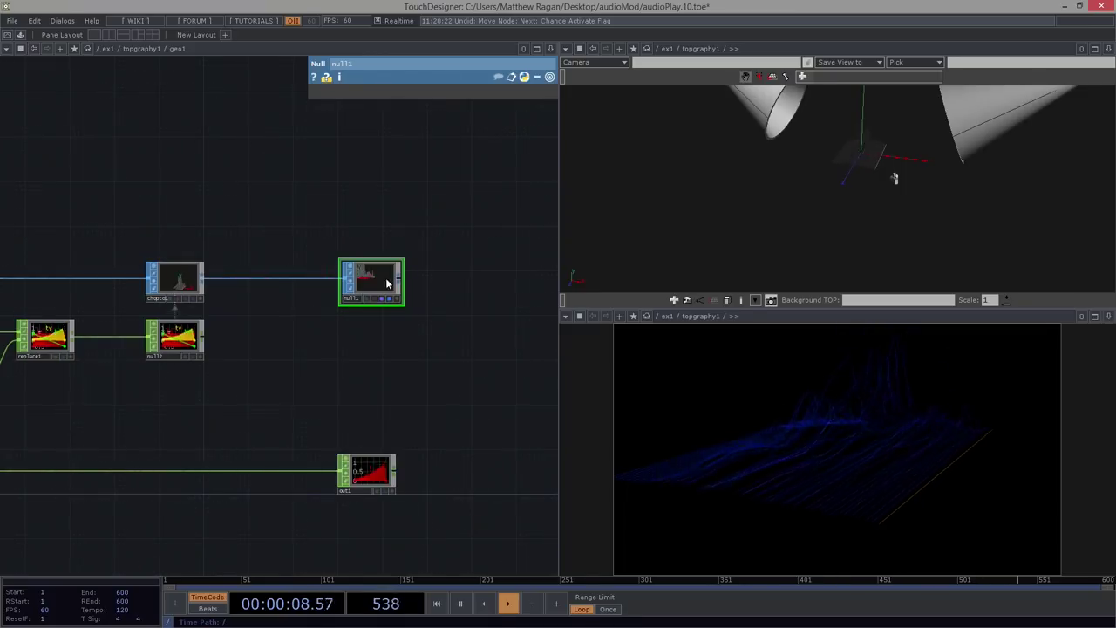
left_click_drag(316, 323, 397, 332)
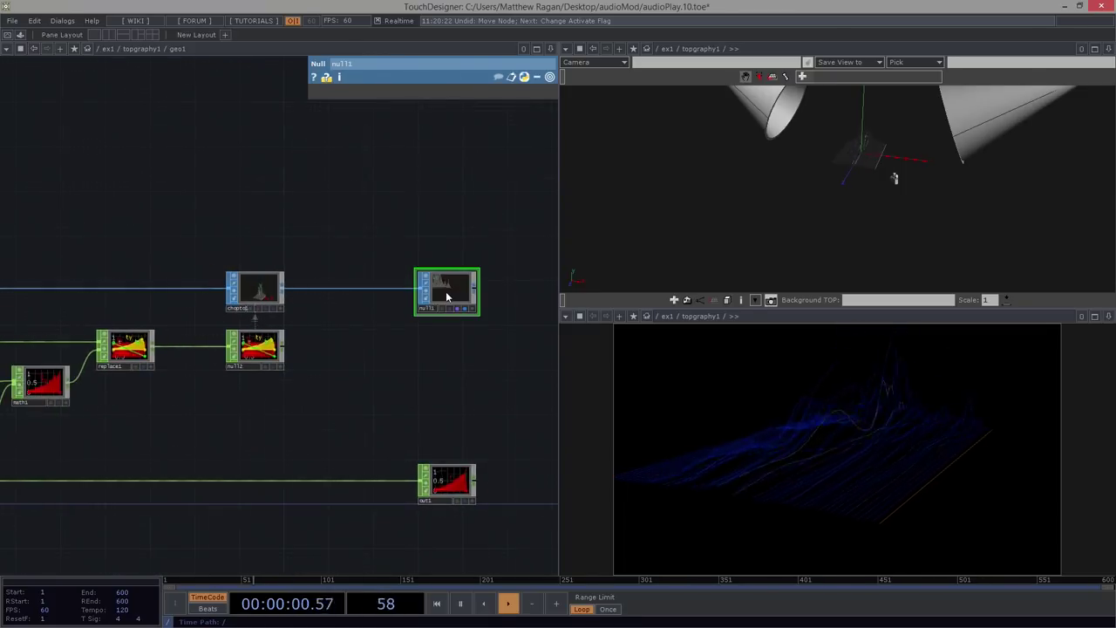
- Insert a Wireframe SOP on the connection between chopto1 and null1
scroll(446, 293, "up", 2)
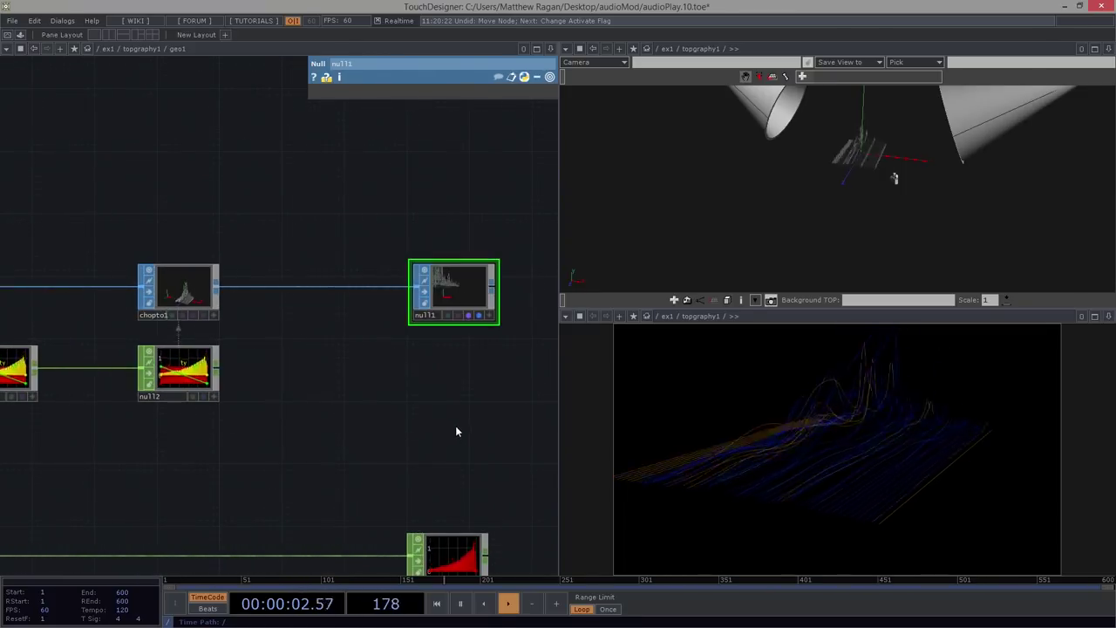
scroll(344, 346, "up", 2)
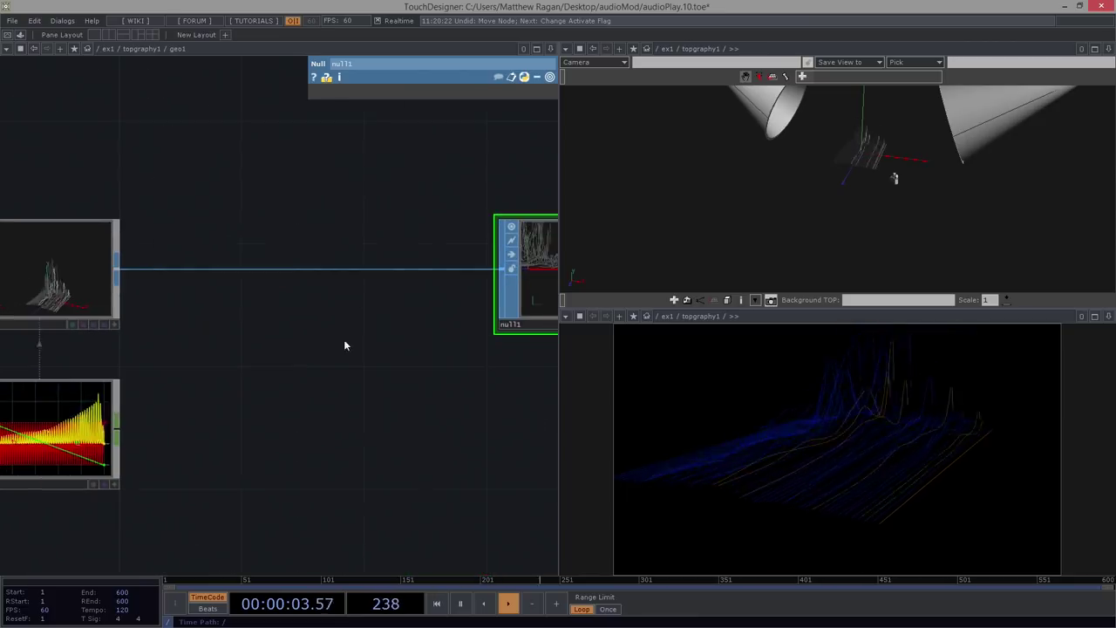
left_click(207, 270)
right_click(209, 270)
left_click(242, 258)
type("t")
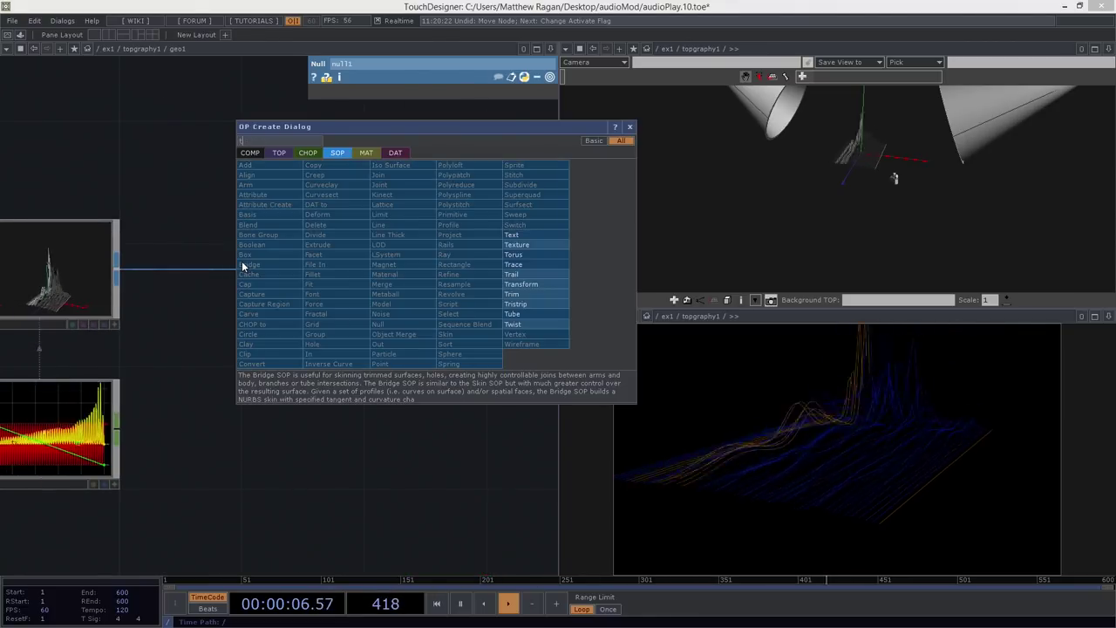
key("BackSpace")
type("w")
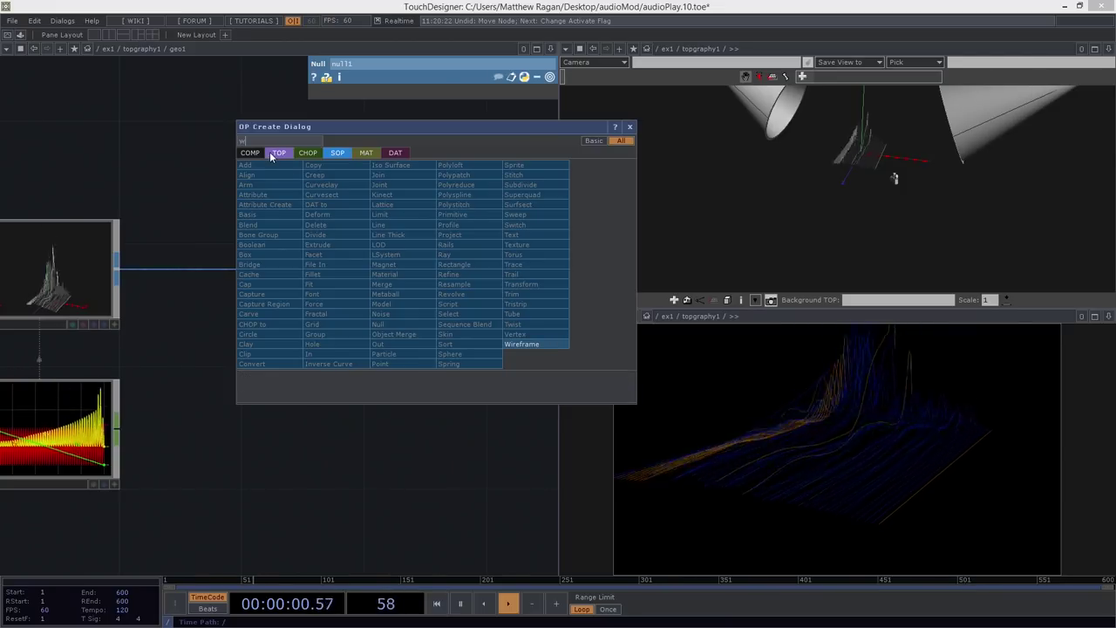
left_click(521, 344)
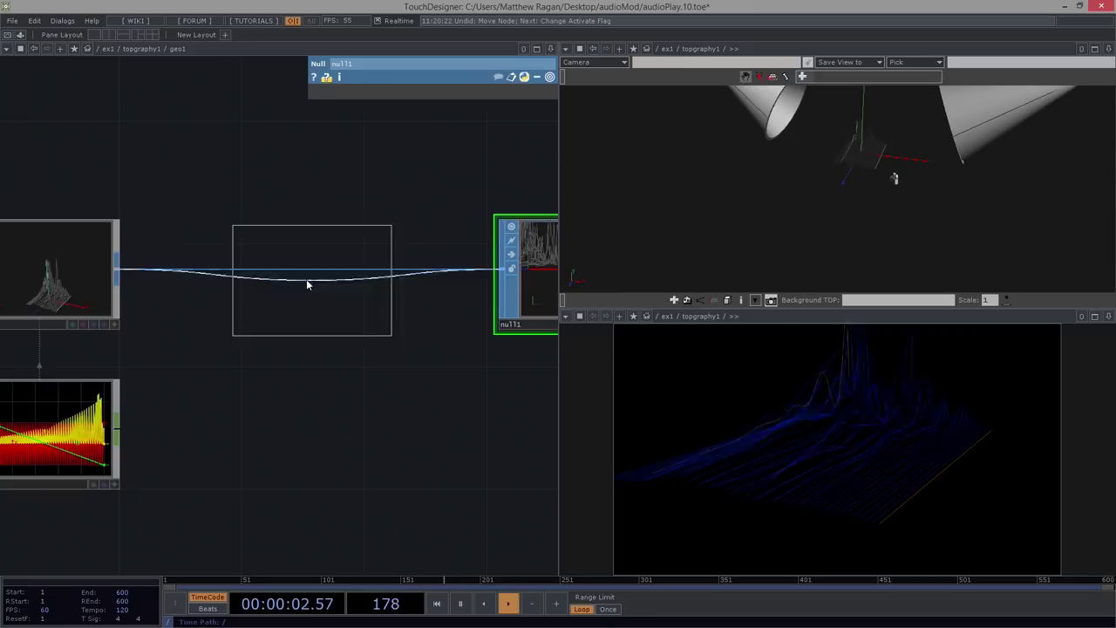
left_click(295, 278)
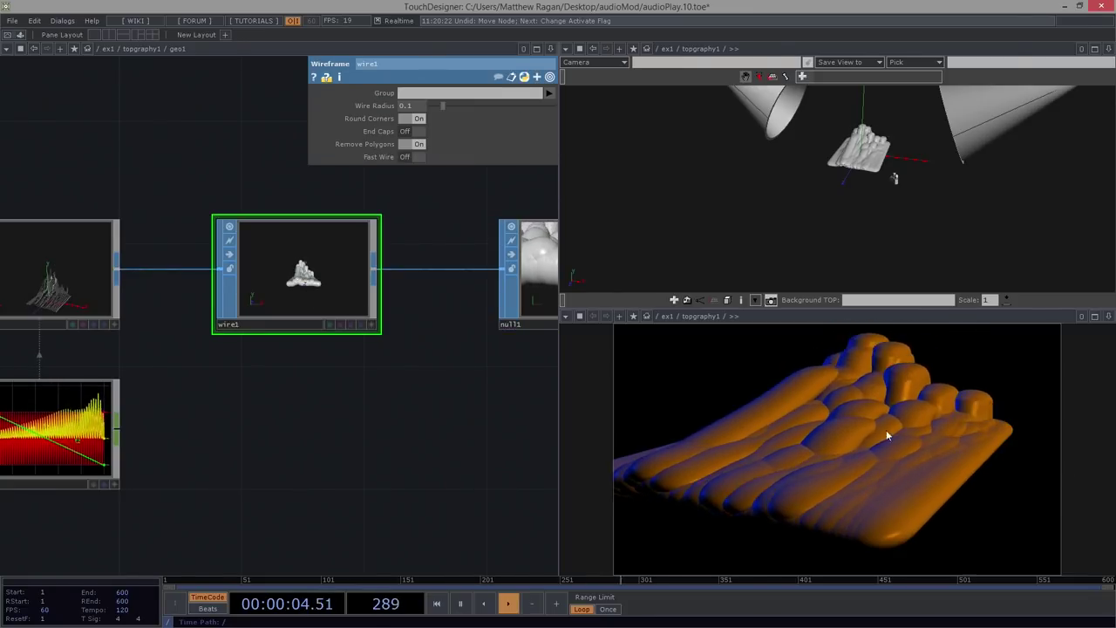
- Reduce the wireframe's Wire Radius to 0.01, and finally set it to 0.0054
left_click_drag(440, 104, 433, 104)
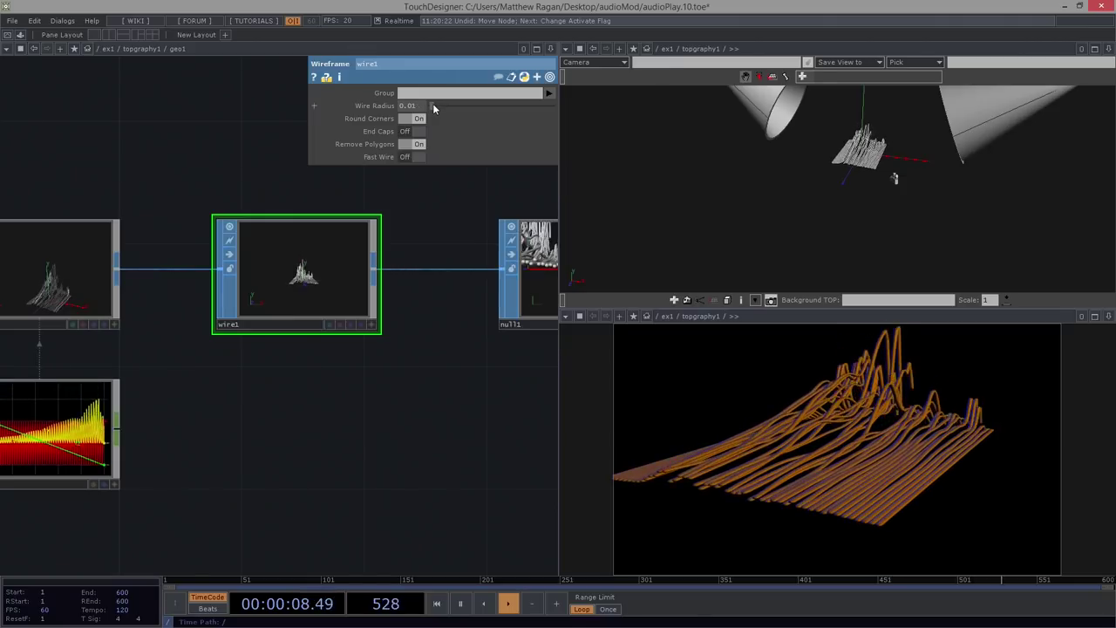
left_click_drag(417, 243, 421, 274)
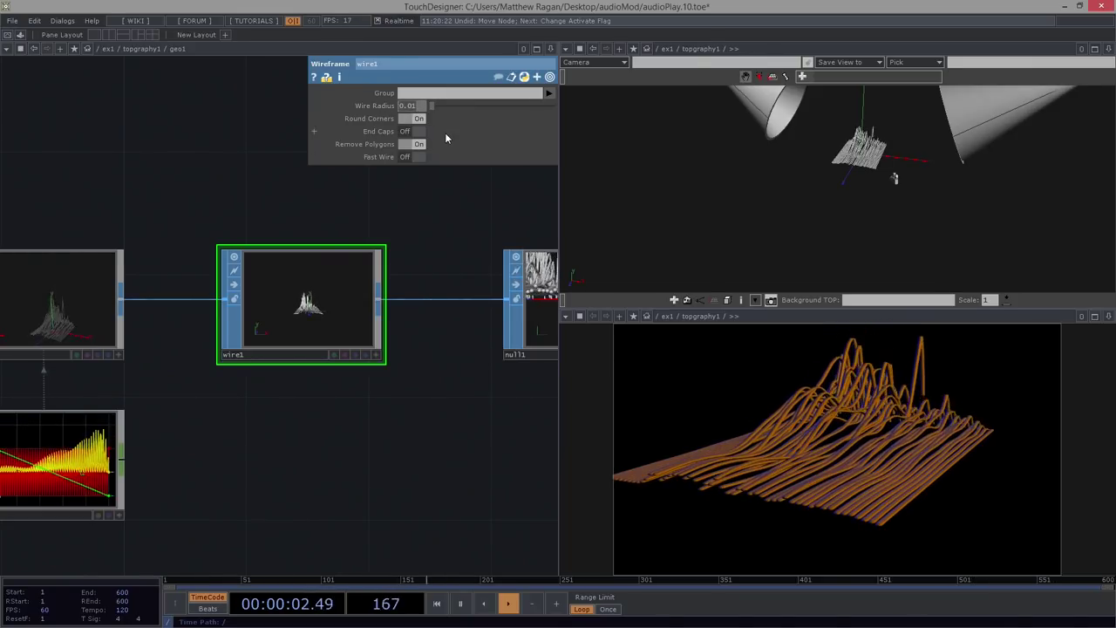
type("0.0054")
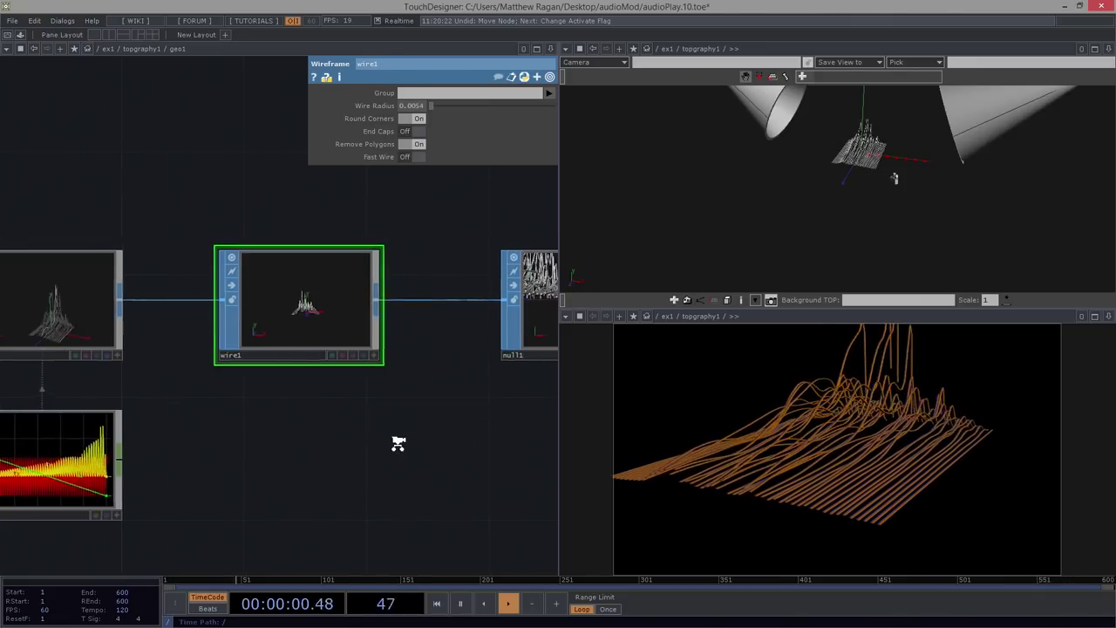
- Return to the parent network of geo1 and close the pane showing the 3D scene with the lights
scroll(400, 445, "down", 8)
scroll(398, 444, "up", 5)
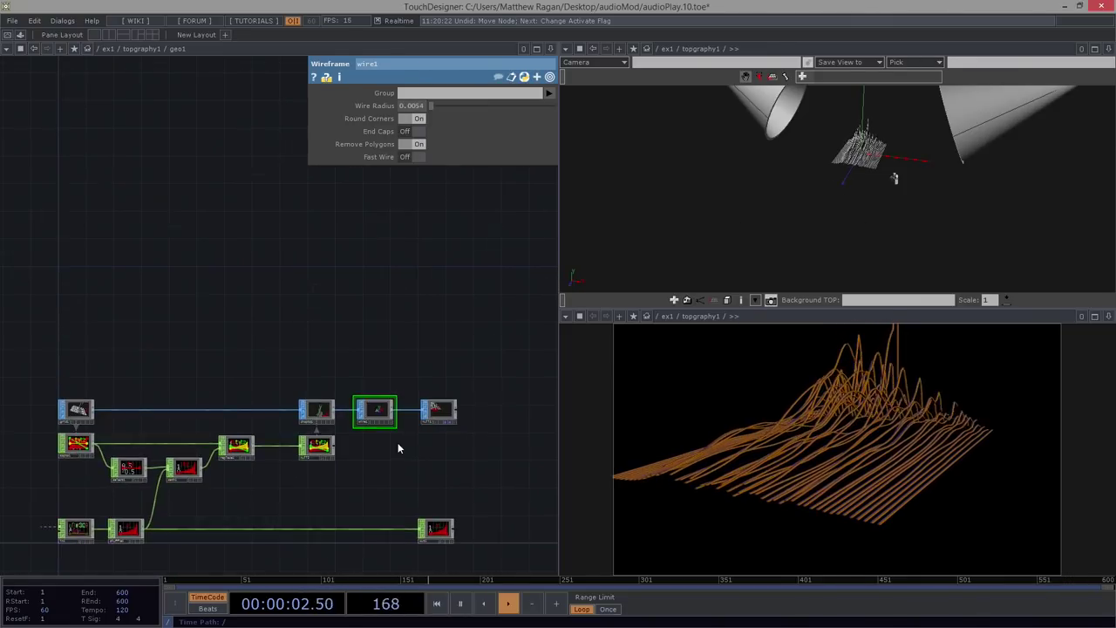
scroll(398, 445, "down", 5)
scroll(398, 446, "down", 4)
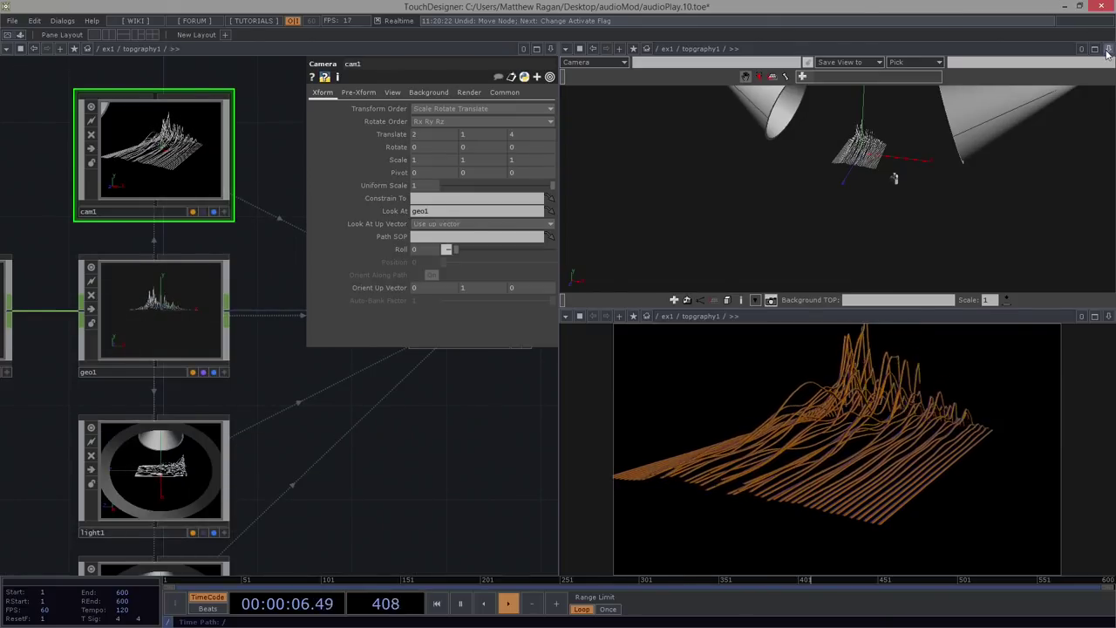
left_click(1026, 130)
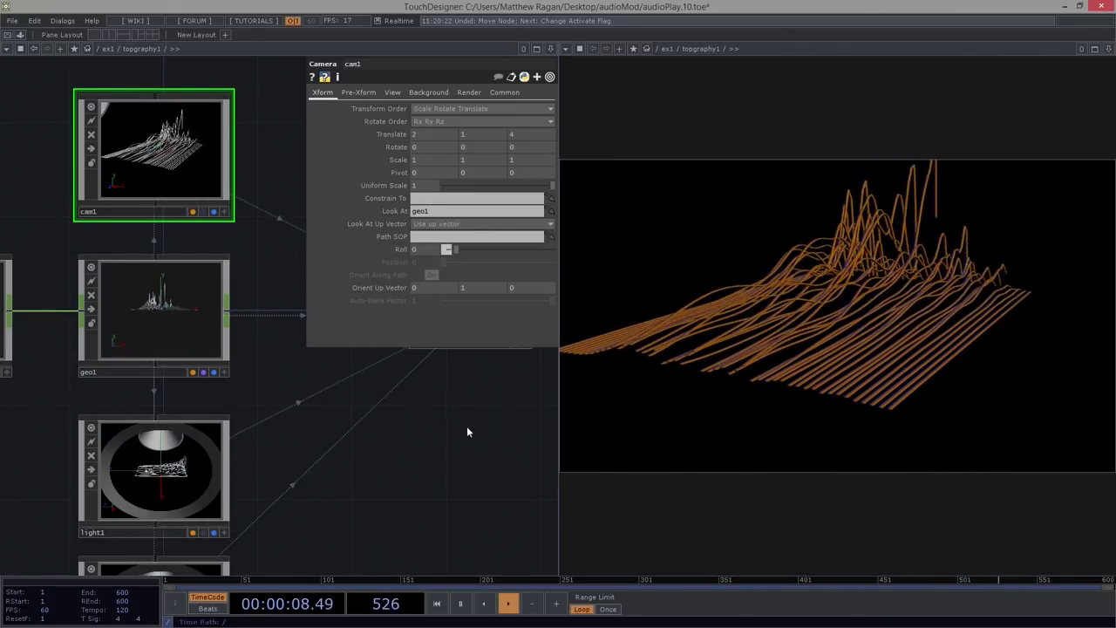
- Set the scale of geo1 to 1 on the X and Z axes
left_click_drag(360, 415, 117, 472)
left_click_drag(242, 481, 323, 455)
scroll(324, 455, "down", 4)
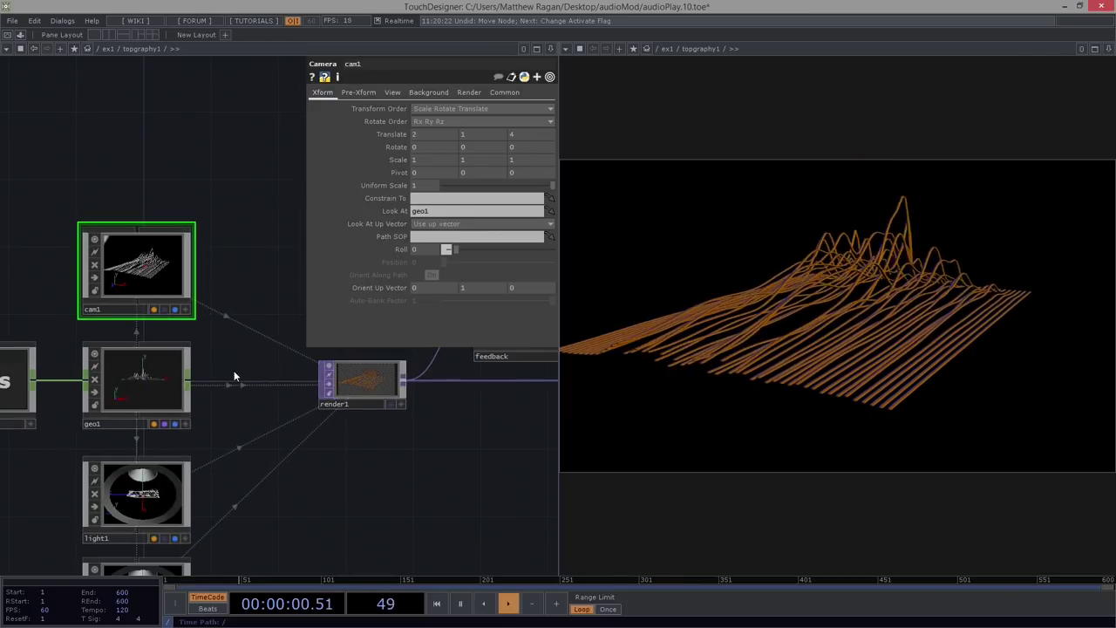
left_click(173, 370)
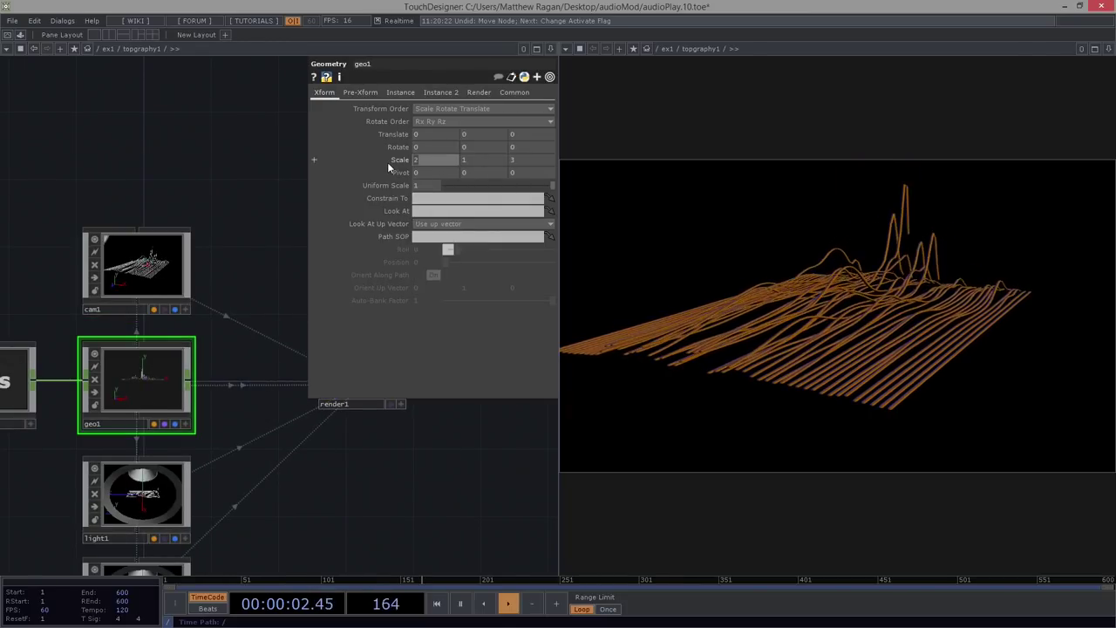
type("1")
key("Tab")
key("Tab")
type("1")
key("Return")
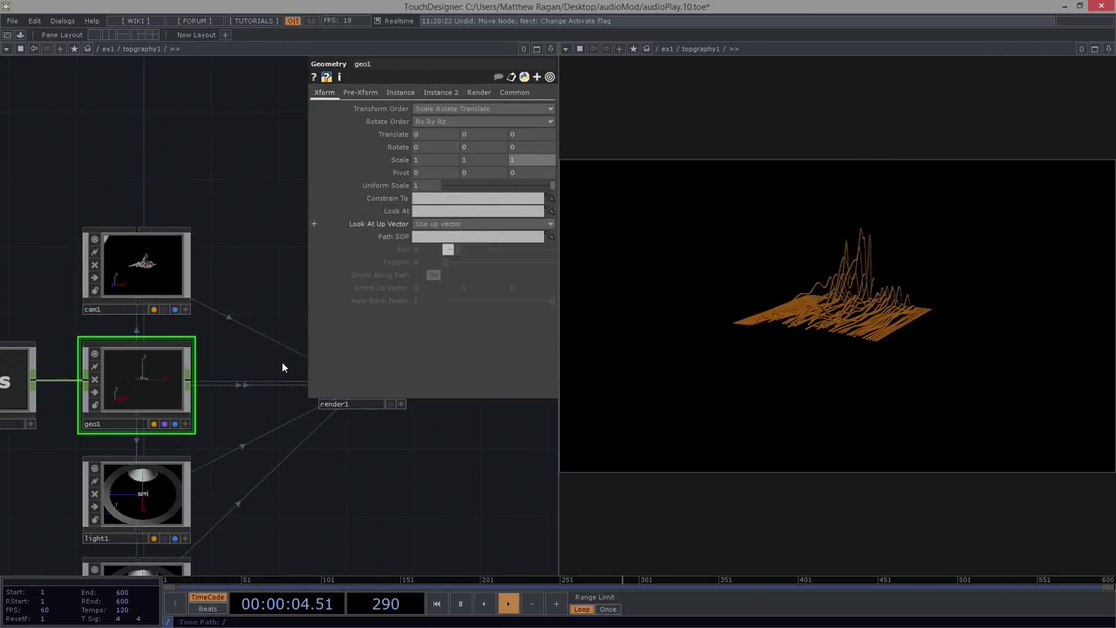
- Close the render preview pane and inspect the rendered lines in the bg operator's viewer
left_click_drag(375, 536, 431, 481)
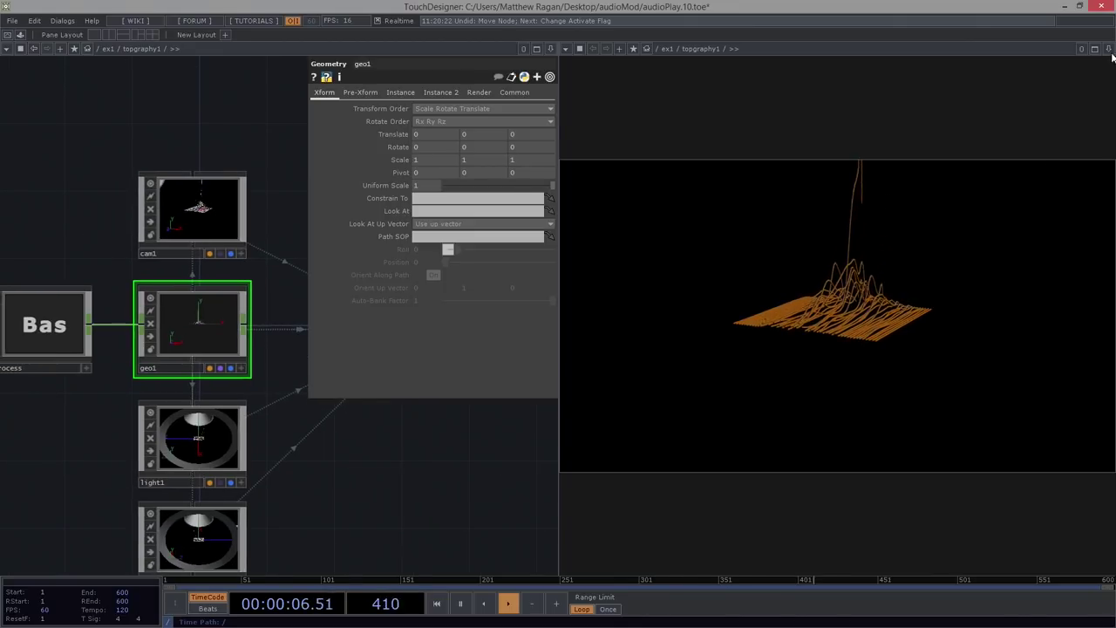
left_click(1038, 130)
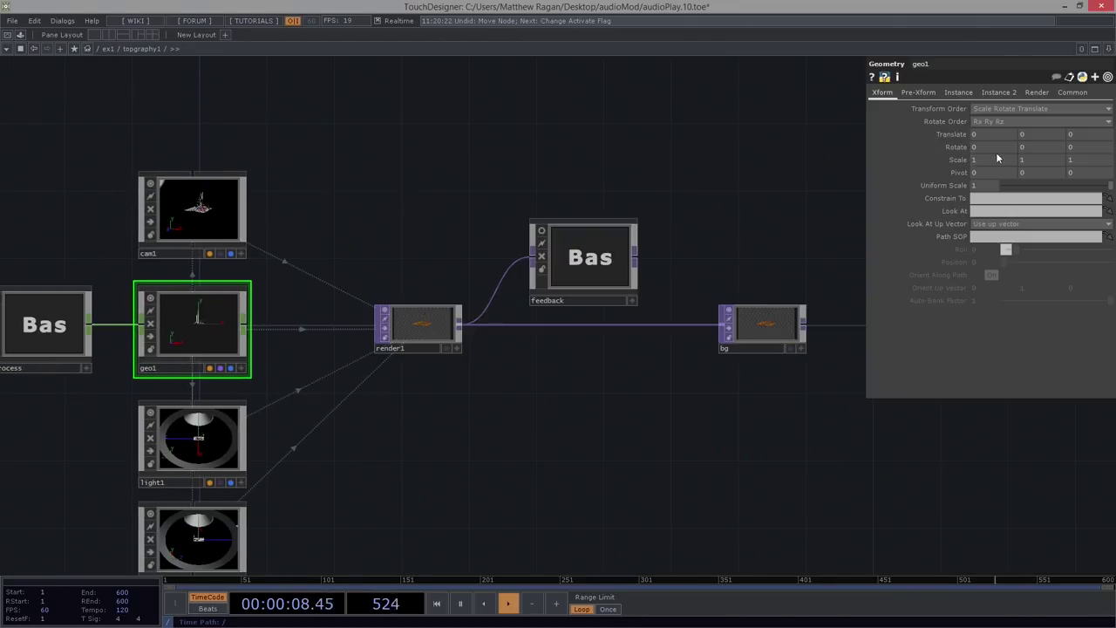
scroll(663, 319, "up", 5)
left_click_drag(523, 445, 419, 450)
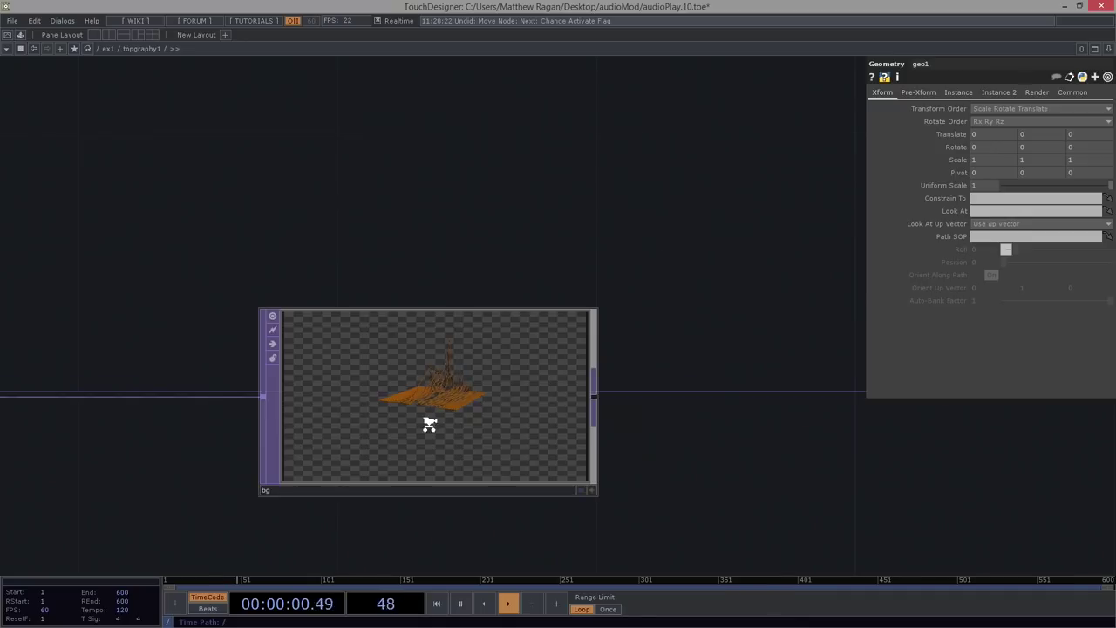
scroll(428, 420, "up", 5)
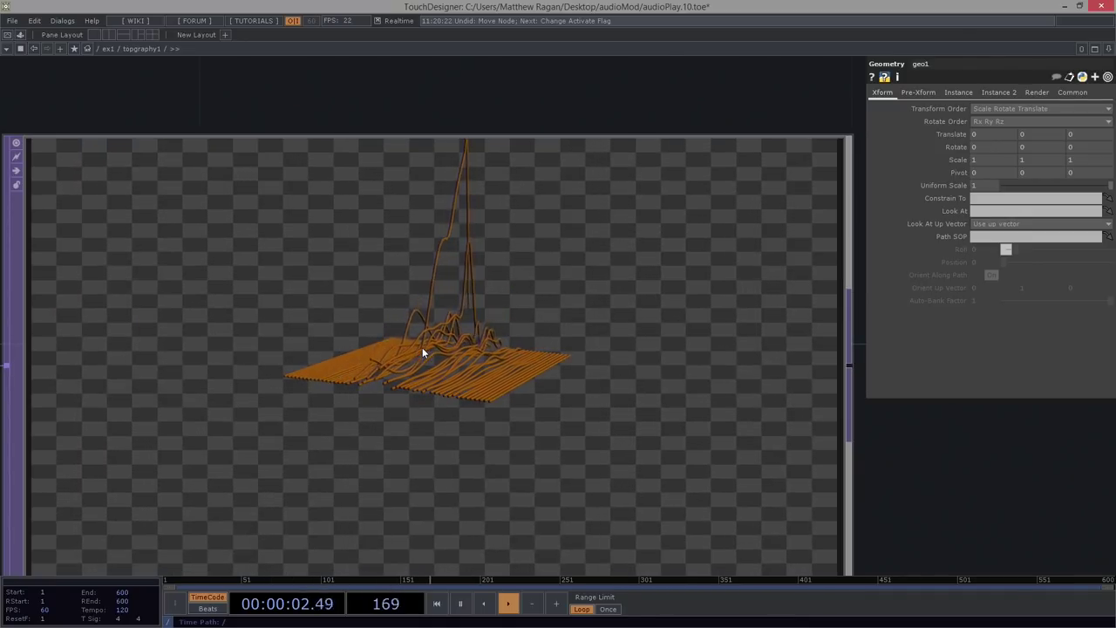
scroll(422, 347, "down", 5)
- Go up to the ex1 network and examine the output of the topography container
key("p")
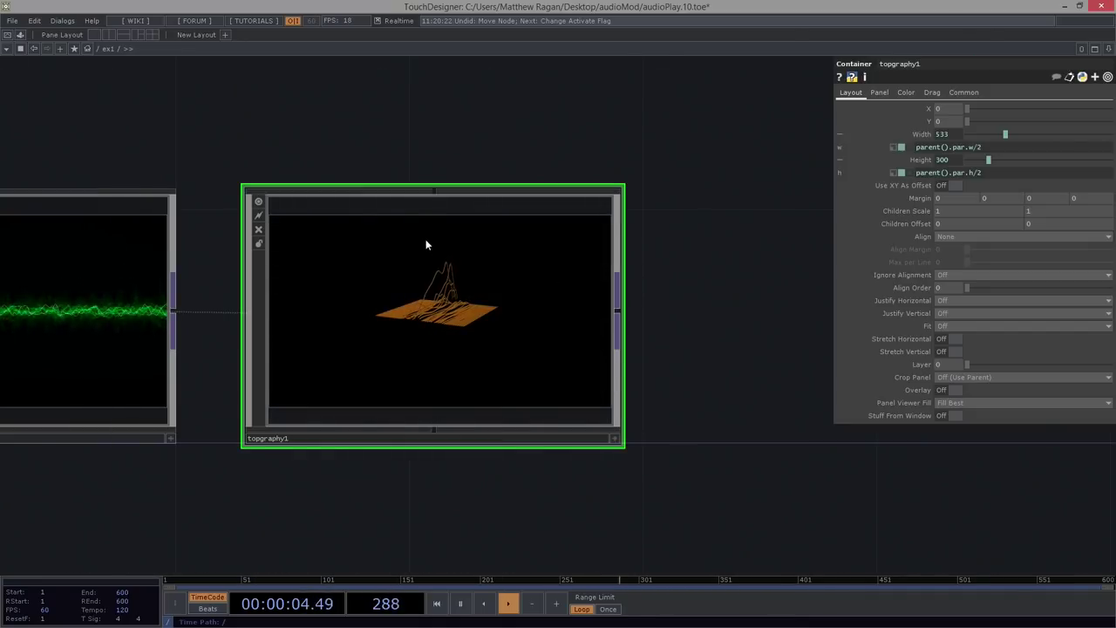
scroll(406, 287, "up", 3)
scroll(474, 342, "up", 3)
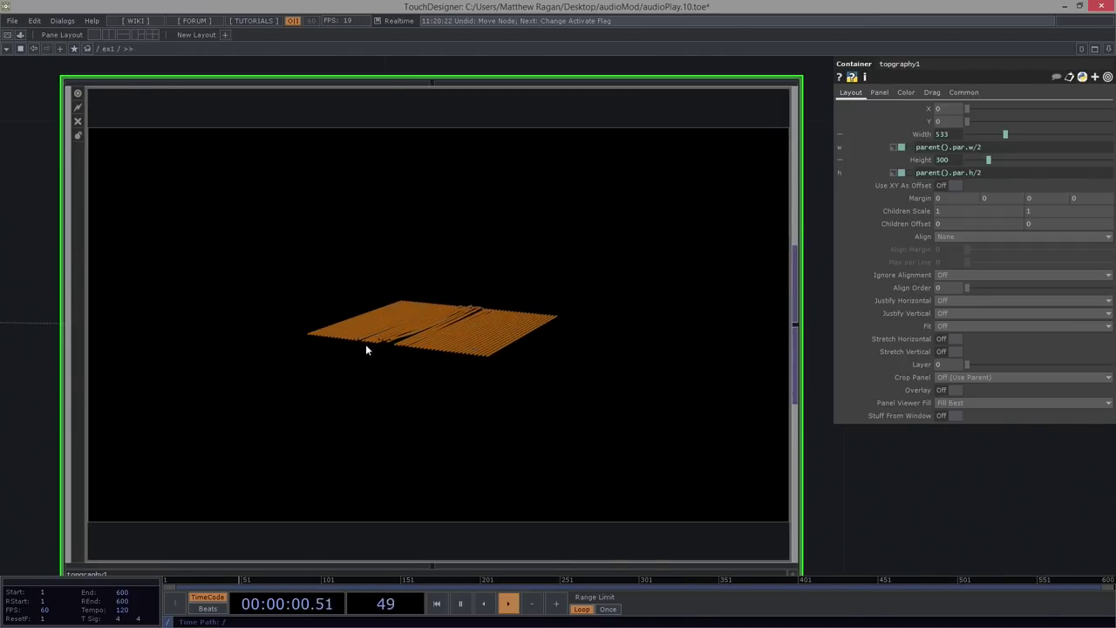
- Back inside geo1, turn off Round Corners and Remove Polygons on the wire1 Wireframe SOP
scroll(366, 344, "up", 3)
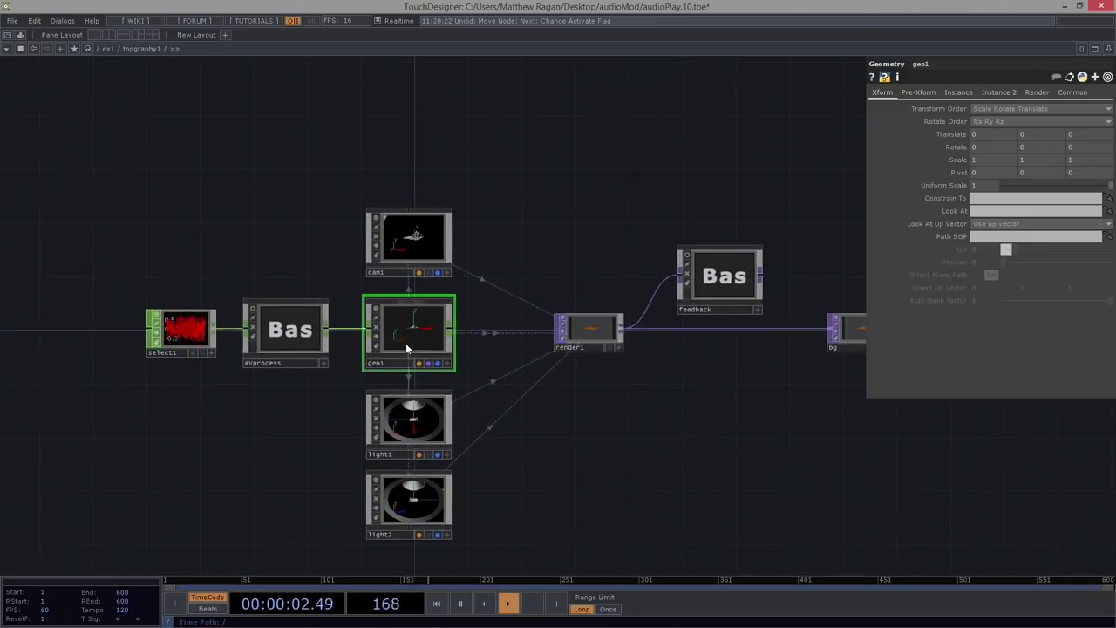
scroll(405, 348, "up", 3)
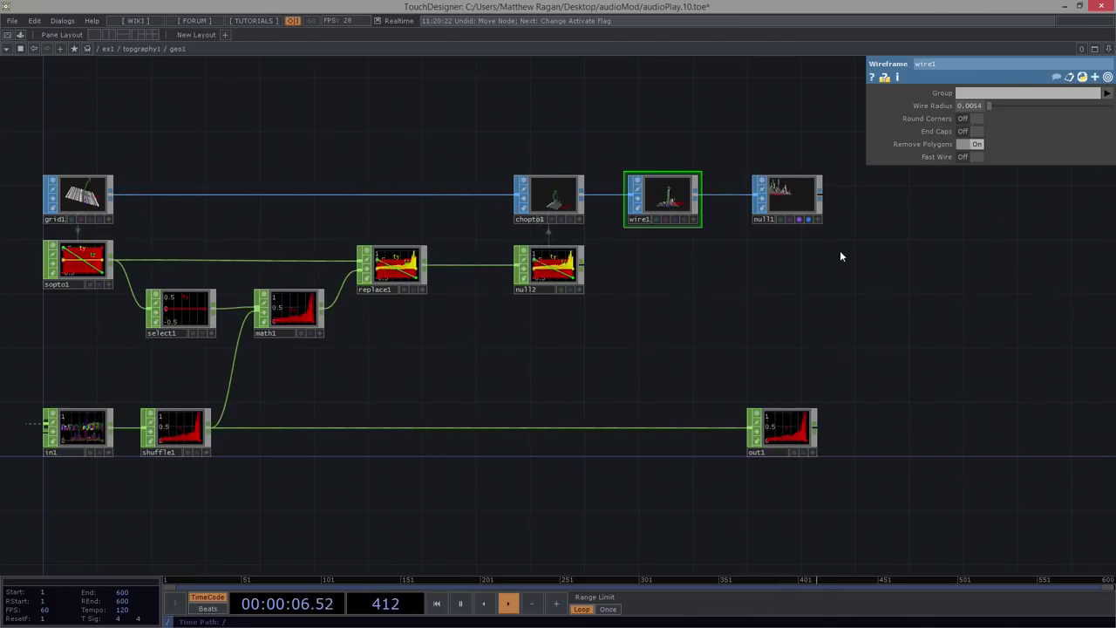
scroll(598, 292, "up", 5)
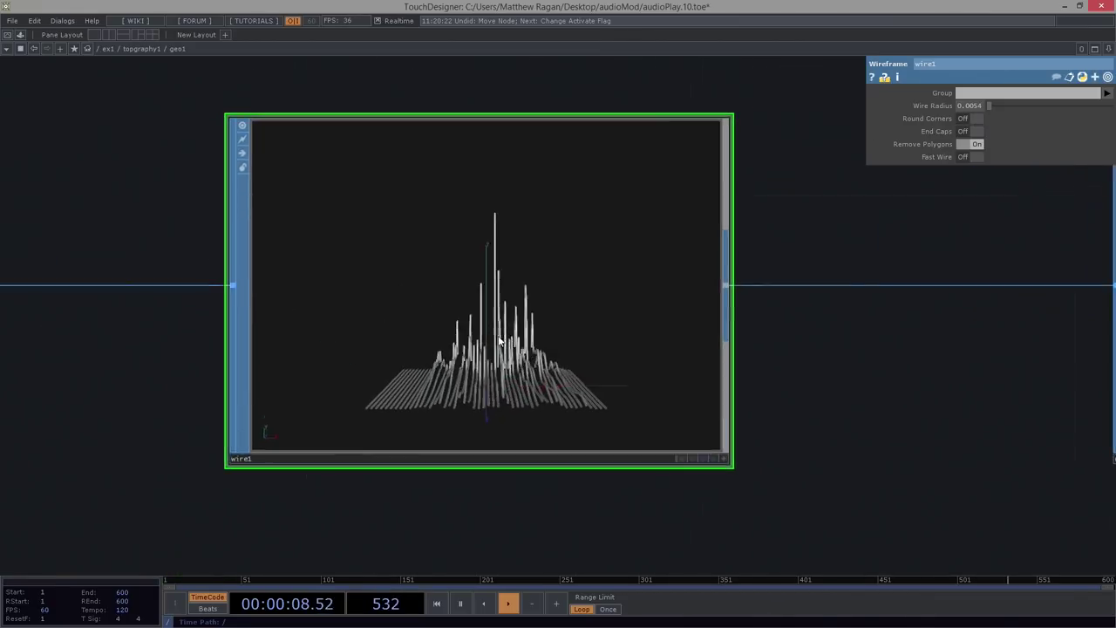
scroll(499, 341, "up", 1)
left_click(967, 146)
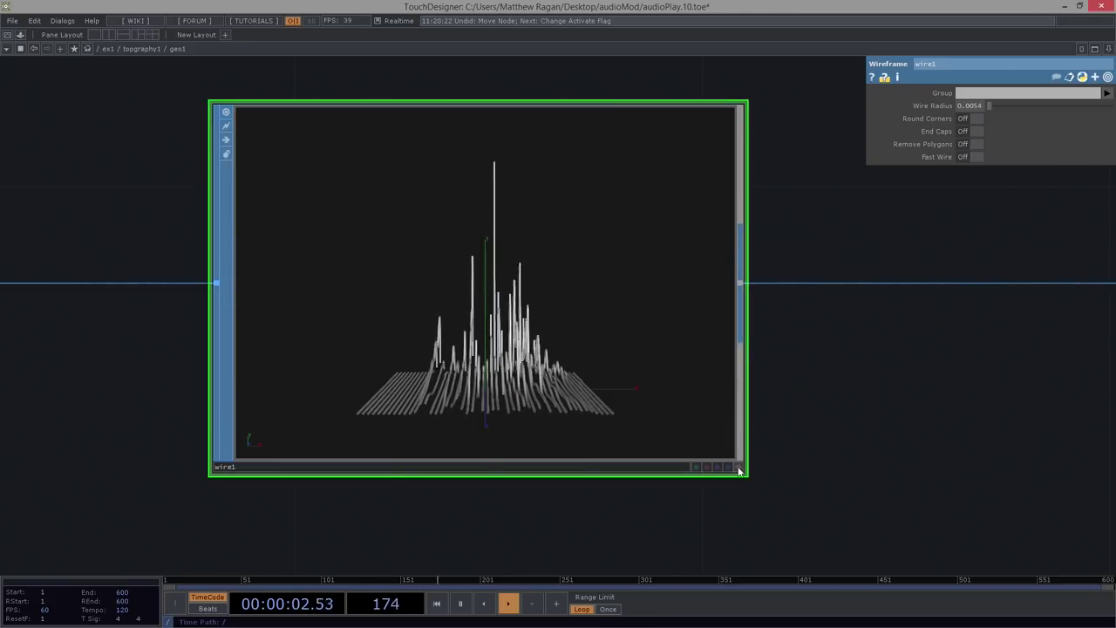
- Orbit the wire1 geometry in its viewer to examine the wireframe lines from an angle
left_click_drag(624, 376, 652, 377)
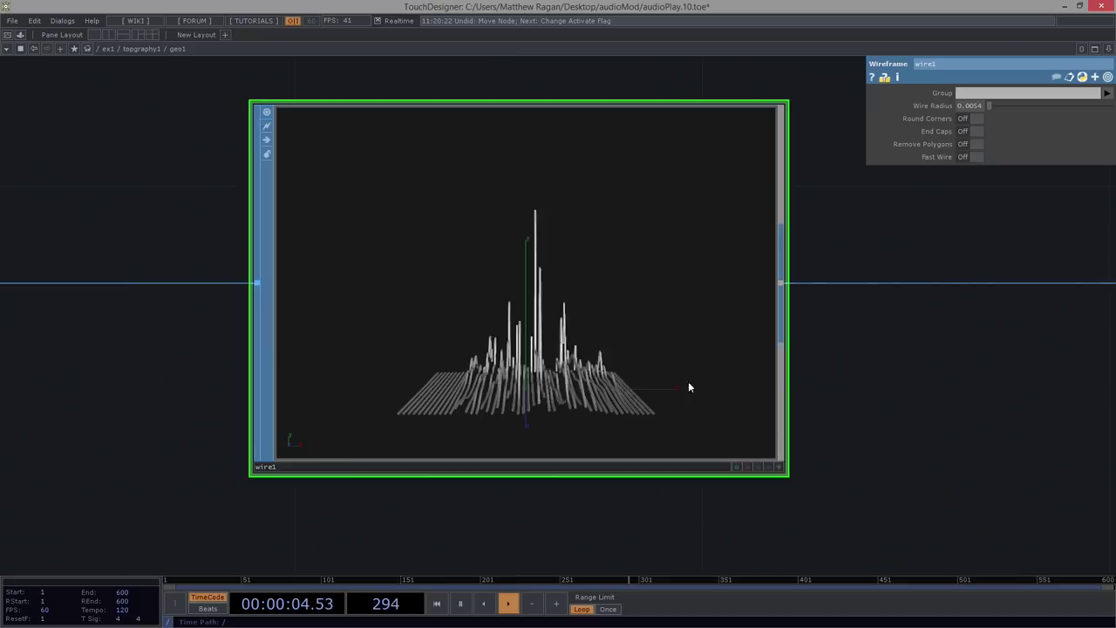
left_click(779, 467)
left_click_drag(640, 303, 611, 296)
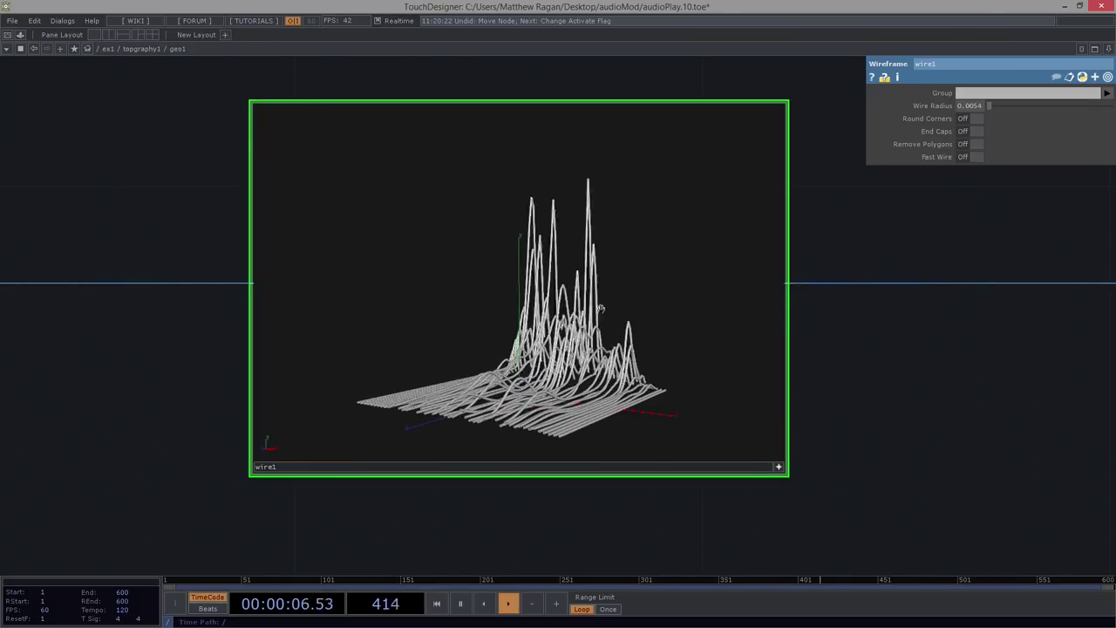
left_click(779, 467)
- Go up to the topography1 network and show the bg operator's output as the network backdrop
left_click_drag(783, 490, 676, 438)
key("u")
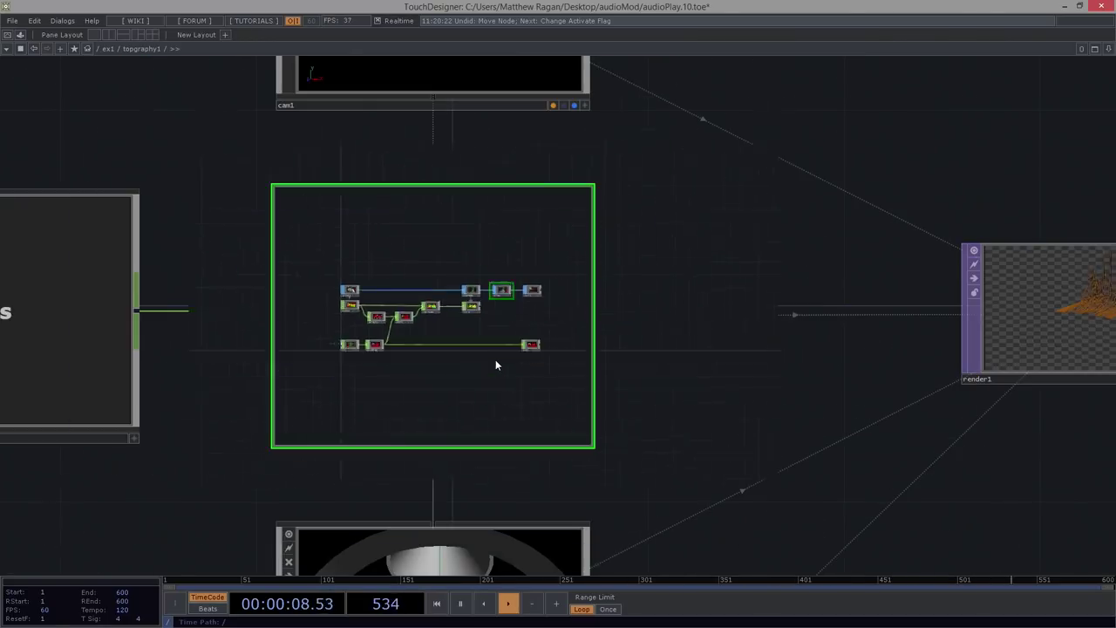
key("p")
left_click_drag(741, 349, 131, 244)
scroll(521, 337, "down", 5)
left_click_drag(536, 342, 174, 366)
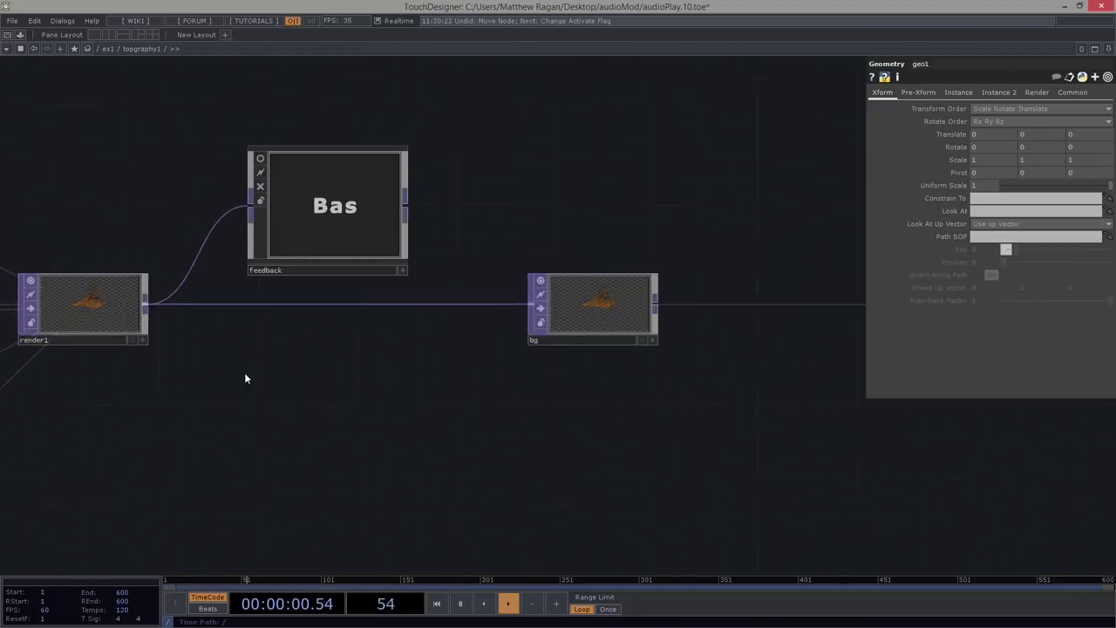
scroll(512, 330, "up", 6)
scroll(512, 331, "up", 4)
scroll(390, 246, "up", 3)
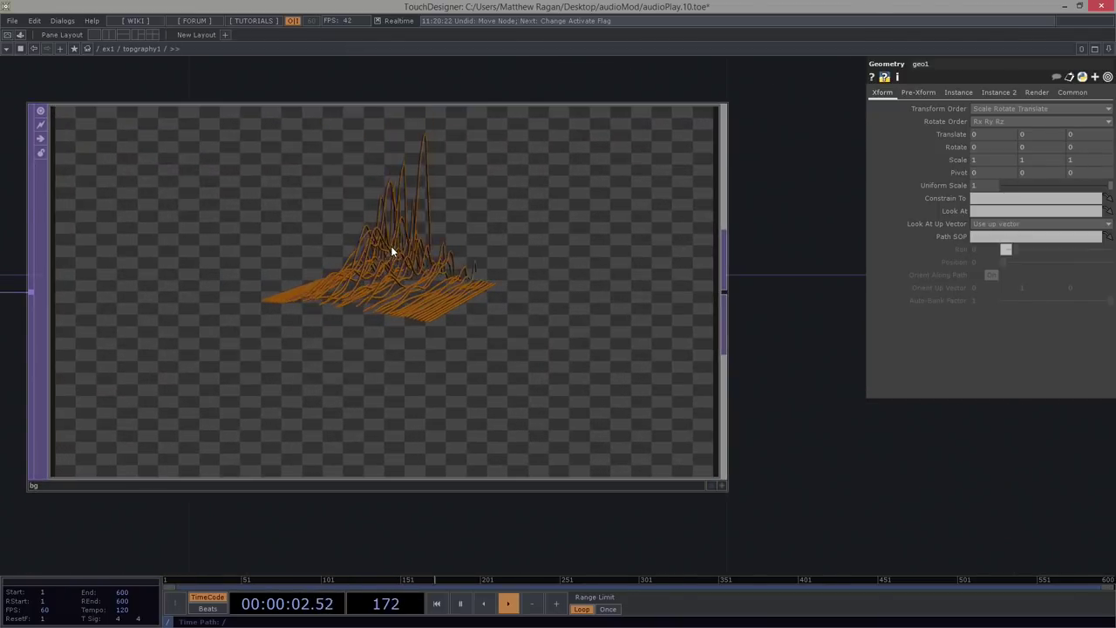
scroll(394, 301, "up", 3)
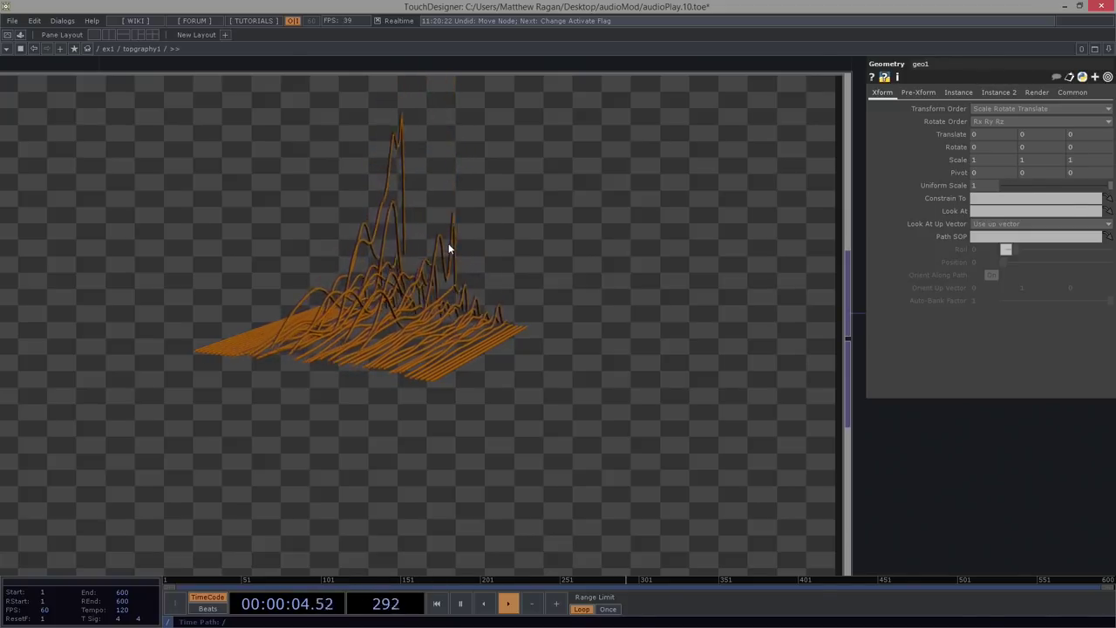
scroll(450, 248, "down", 3)
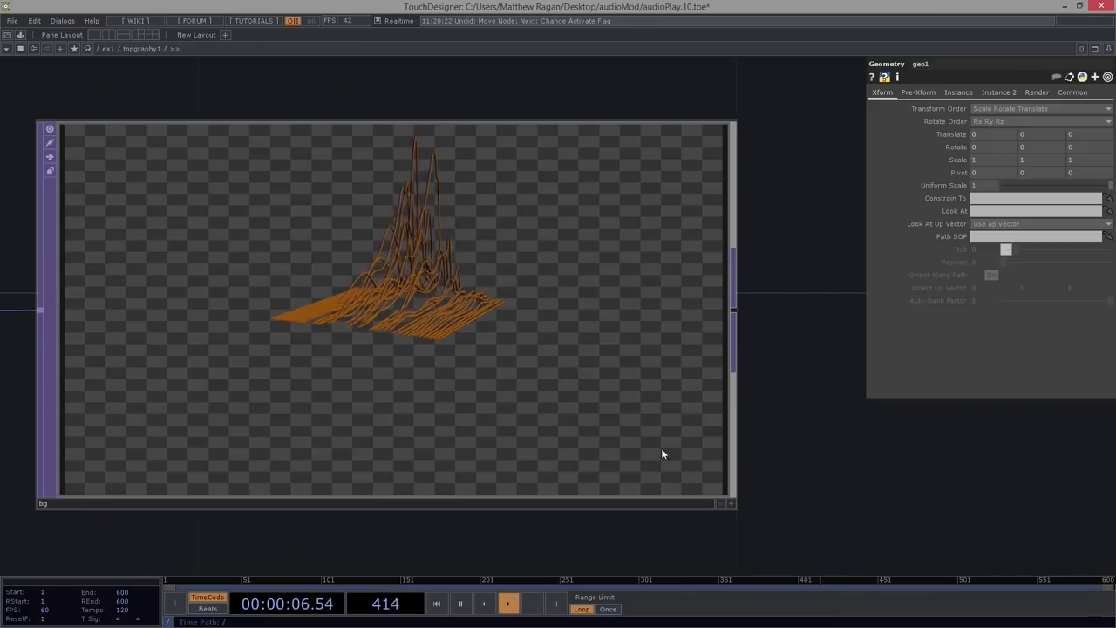
left_click(721, 503)
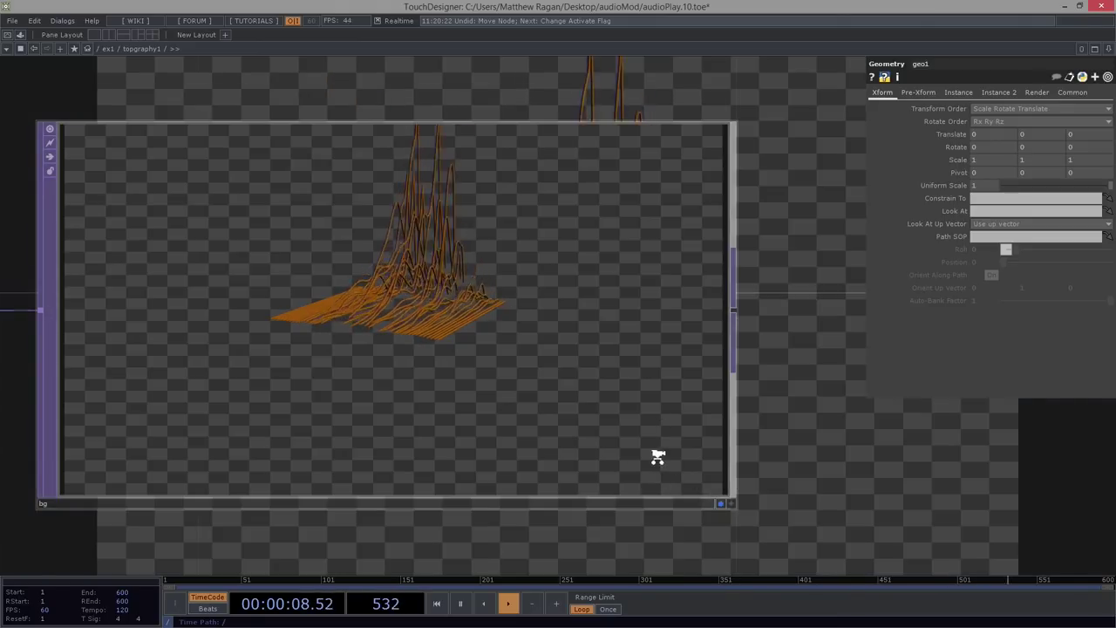
- Set the cam1 Camera's translate to -1, 1, 1
scroll(654, 456, "down", 3)
left_click_drag(190, 218, 655, 217)
scroll(515, 439, "down", 6)
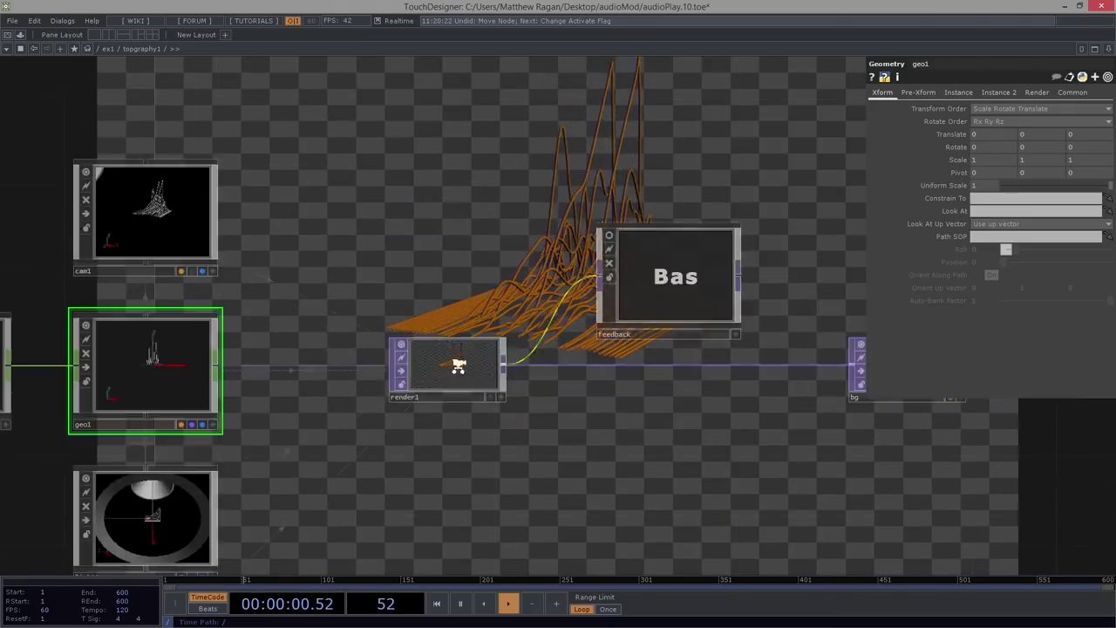
left_click(284, 251)
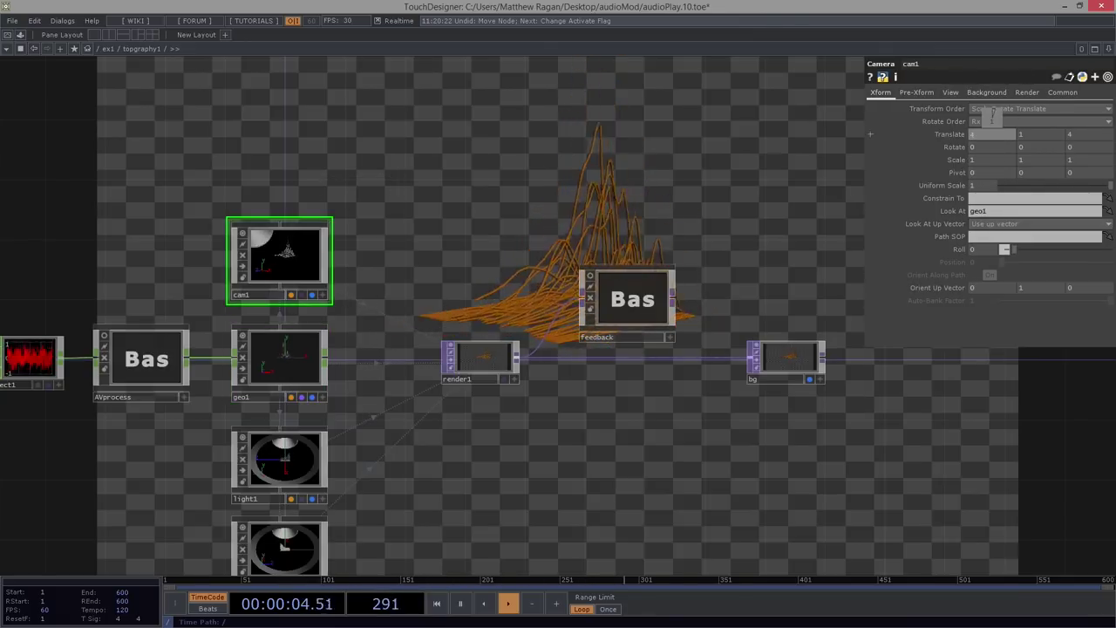
middle_click_drag(992, 120, 947, 121)
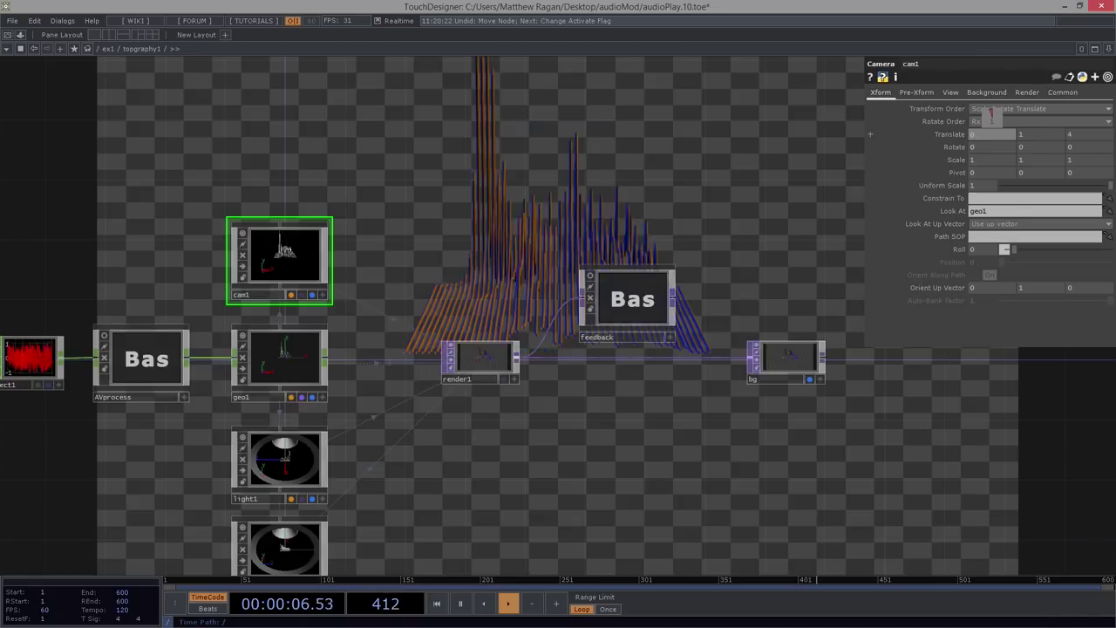
middle_click_drag(992, 120, 1087, 118)
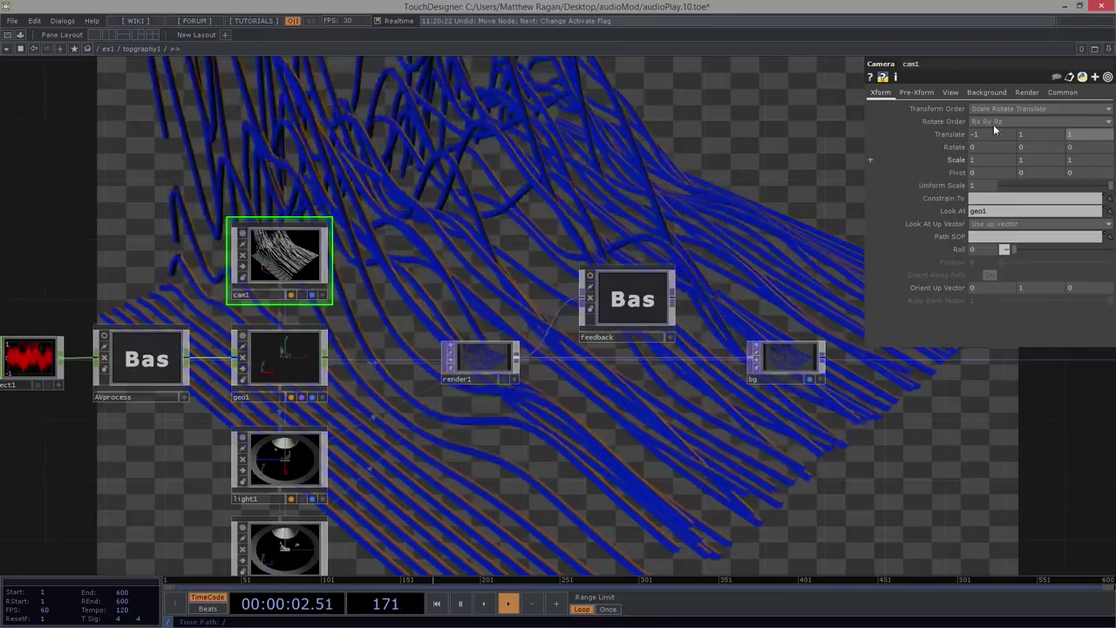
- Add a Null COMP beside cam1 in the topography1 network
left_click_drag(428, 252, 343, 229)
scroll(312, 199, "down", 2)
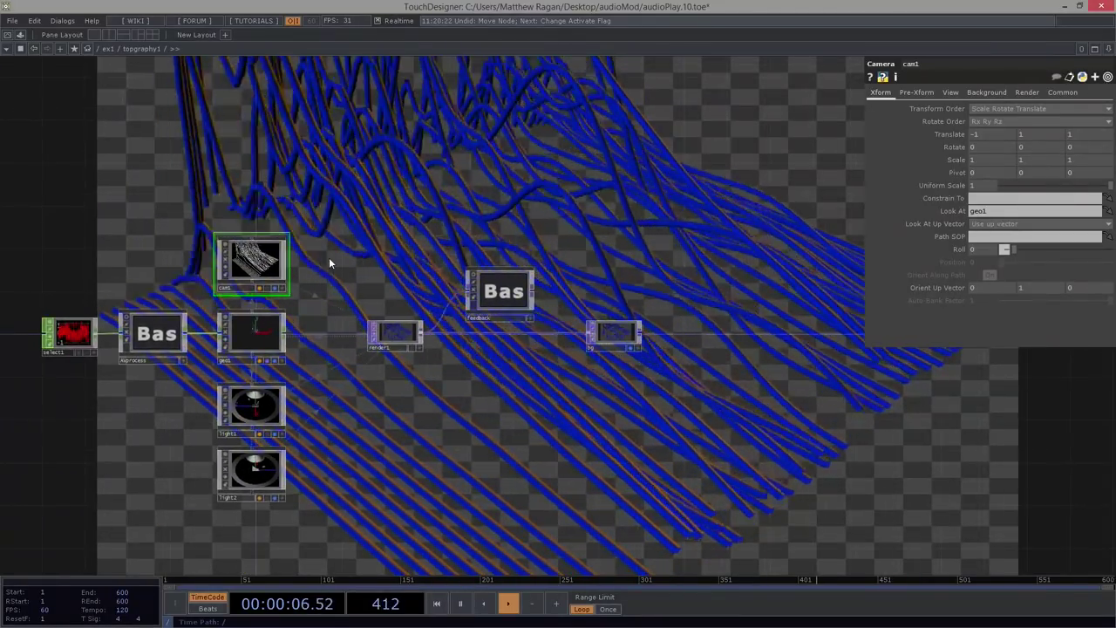
key("Tab")
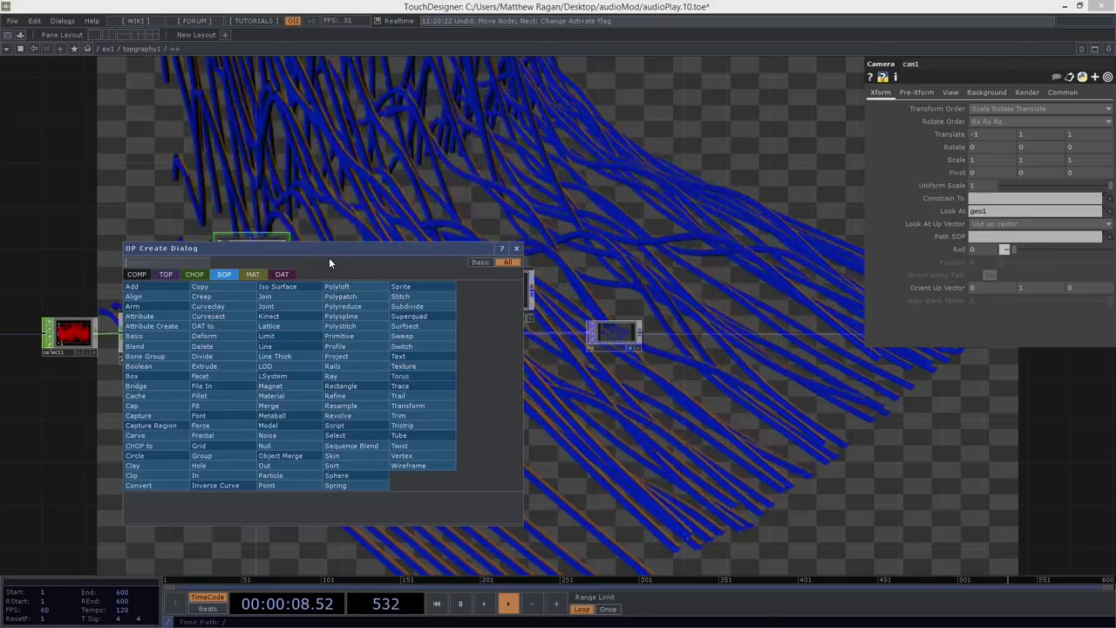
key("Tab")
key("Tab")
key("Tab")
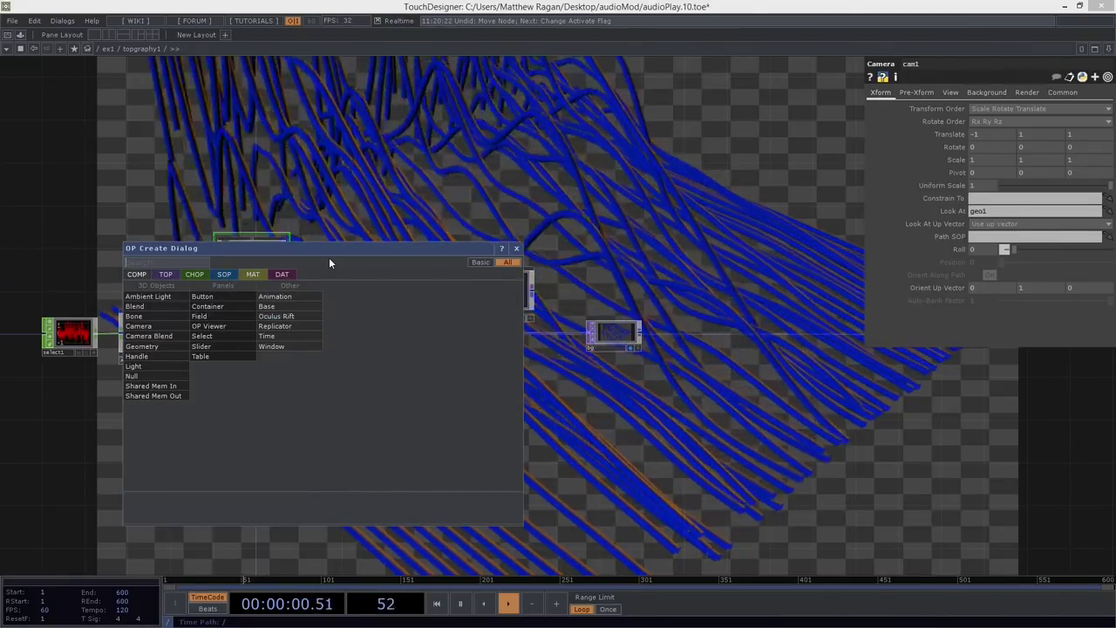
type("mn")
key("BackSpace")
key("BackSpace")
type("null")
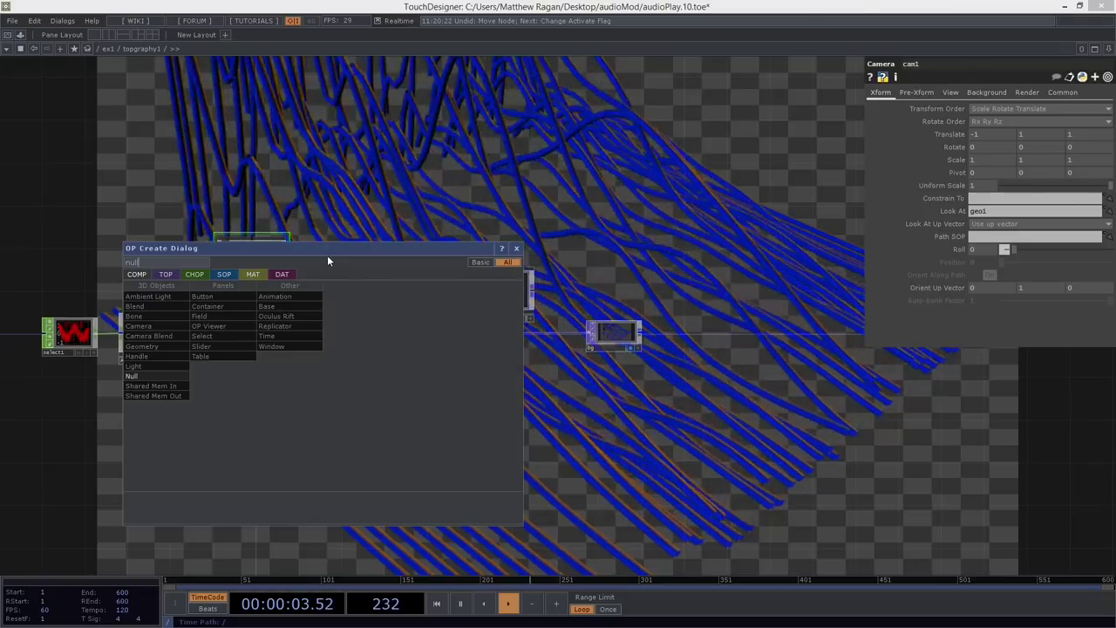
left_click(168, 376)
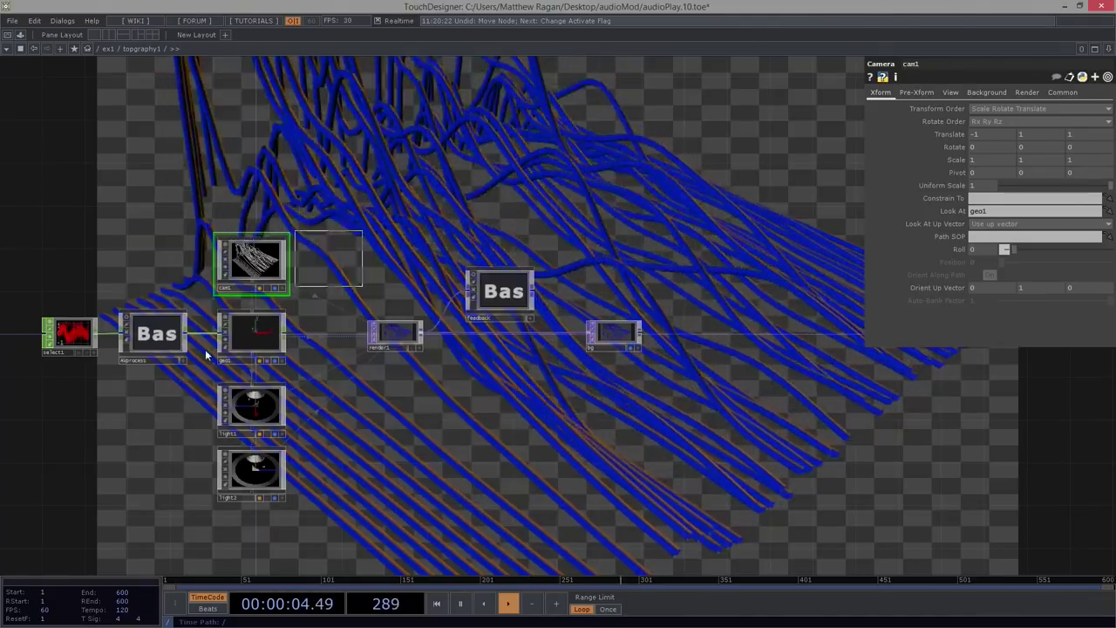
left_click(372, 212)
left_click_drag(299, 198, 373, 236)
left_click_drag(451, 251, 420, 307)
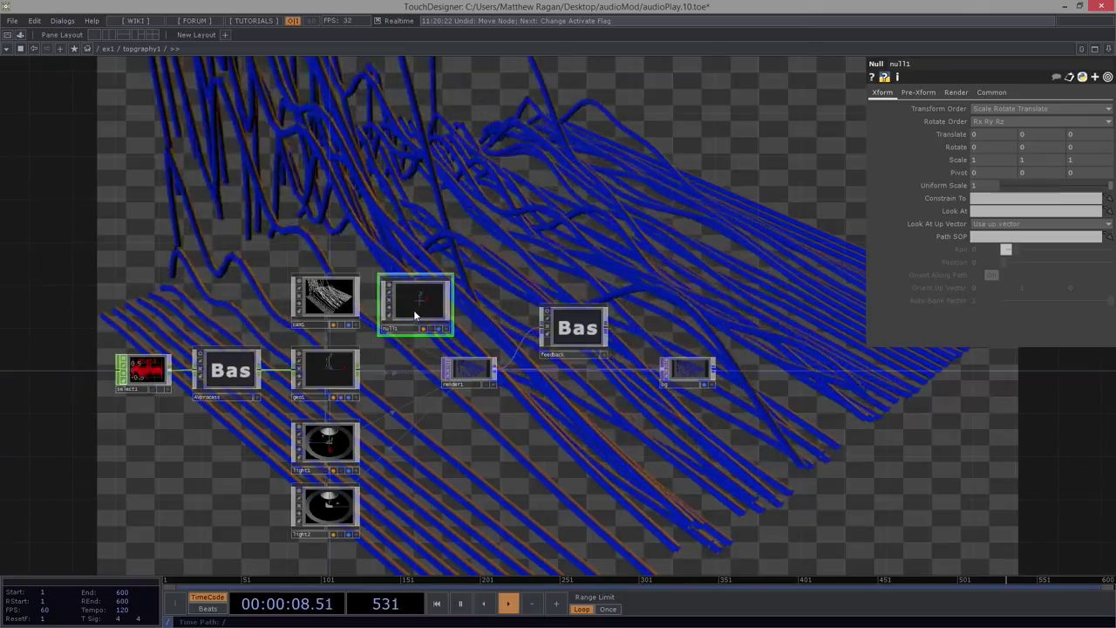
- Move the render1, feedback and bg operators together further to the right of the null and camera
left_click_drag(466, 259, 701, 452)
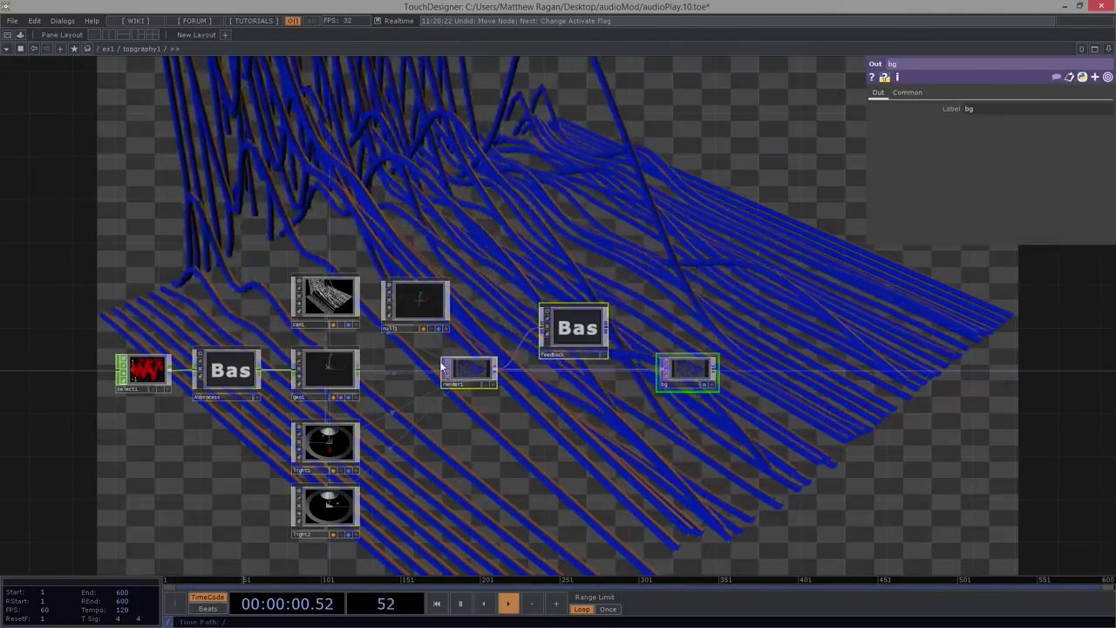
left_click_drag(478, 370, 548, 370)
scroll(376, 302, "up", 3)
left_click_drag(416, 293, 416, 288)
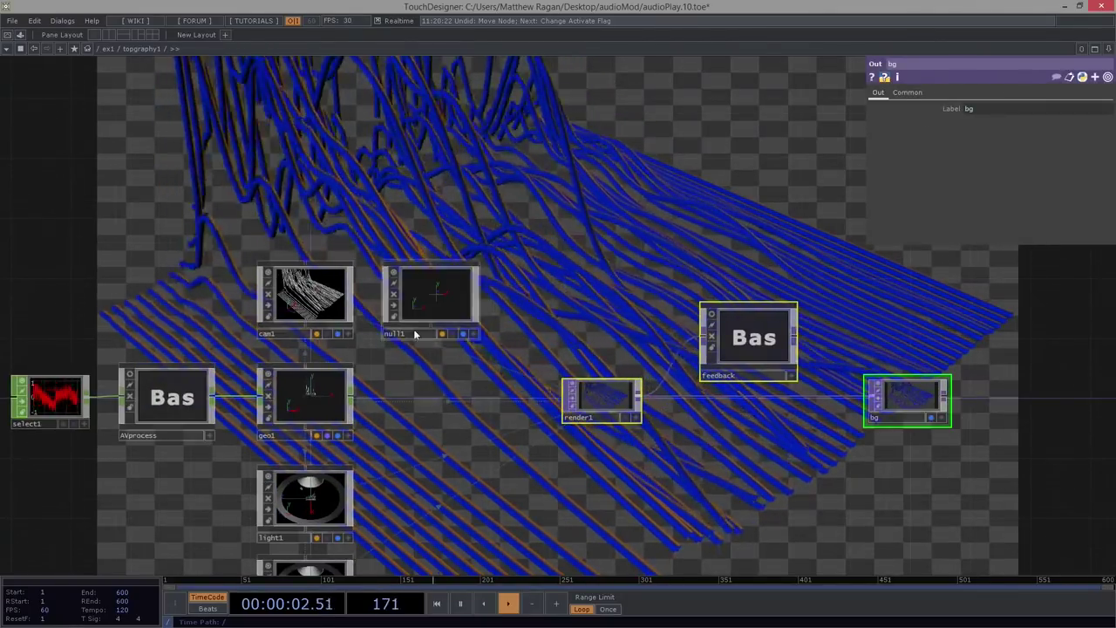
- Assign null1 as the Look At target of cam1
left_click(344, 391)
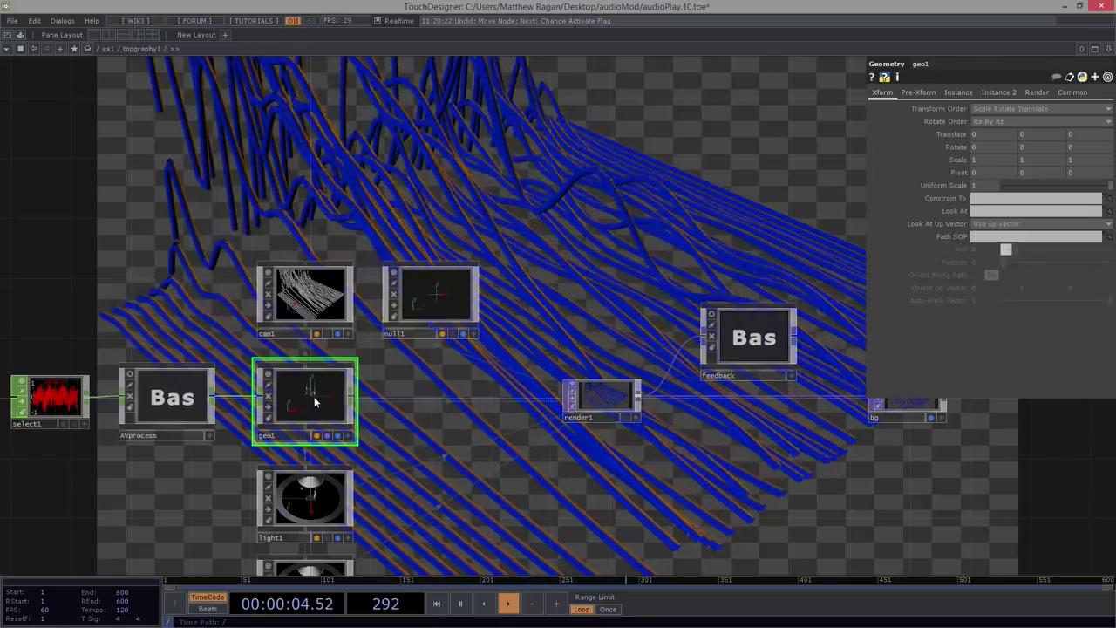
left_click(339, 317)
left_click_drag(417, 292, 980, 217)
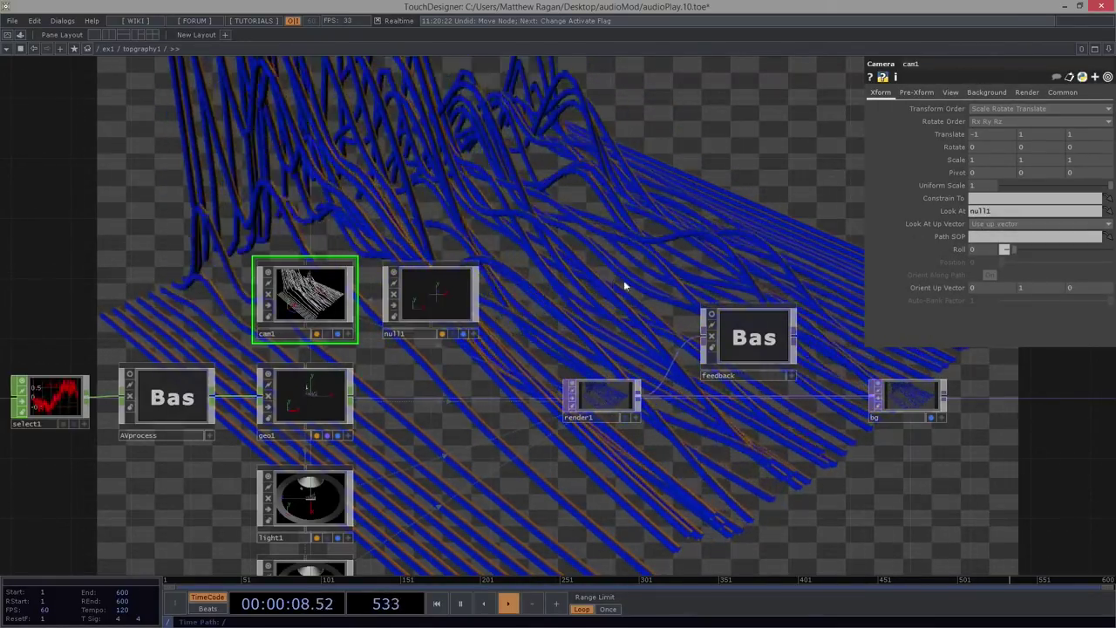
- Set the cam1 Camera's translate to 3, 3, 2
left_click(445, 300)
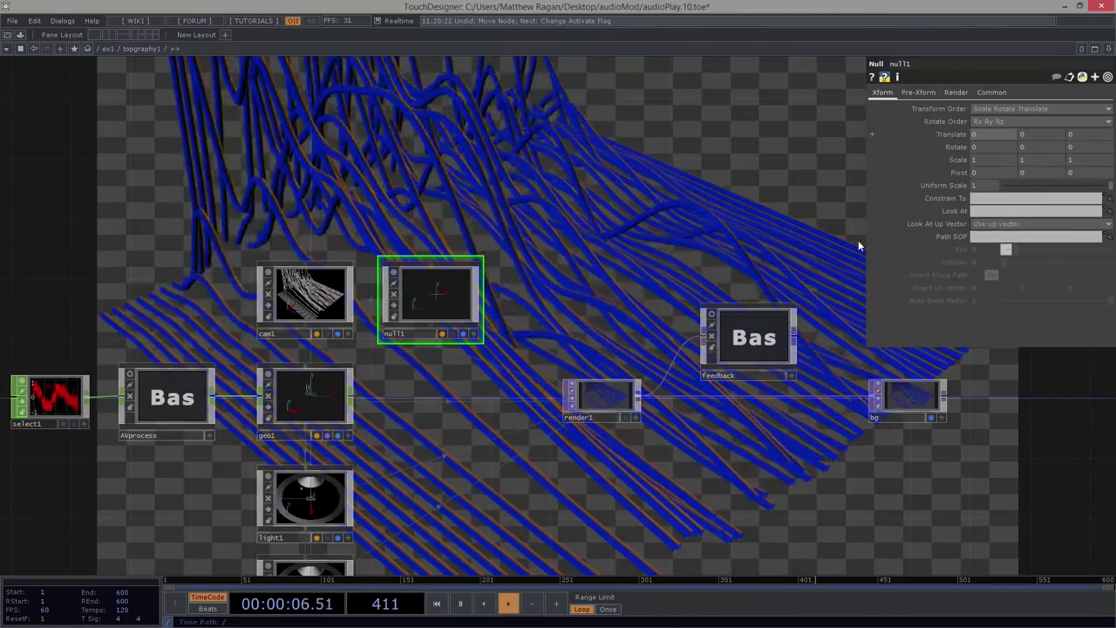
left_click(309, 397)
left_click(329, 305)
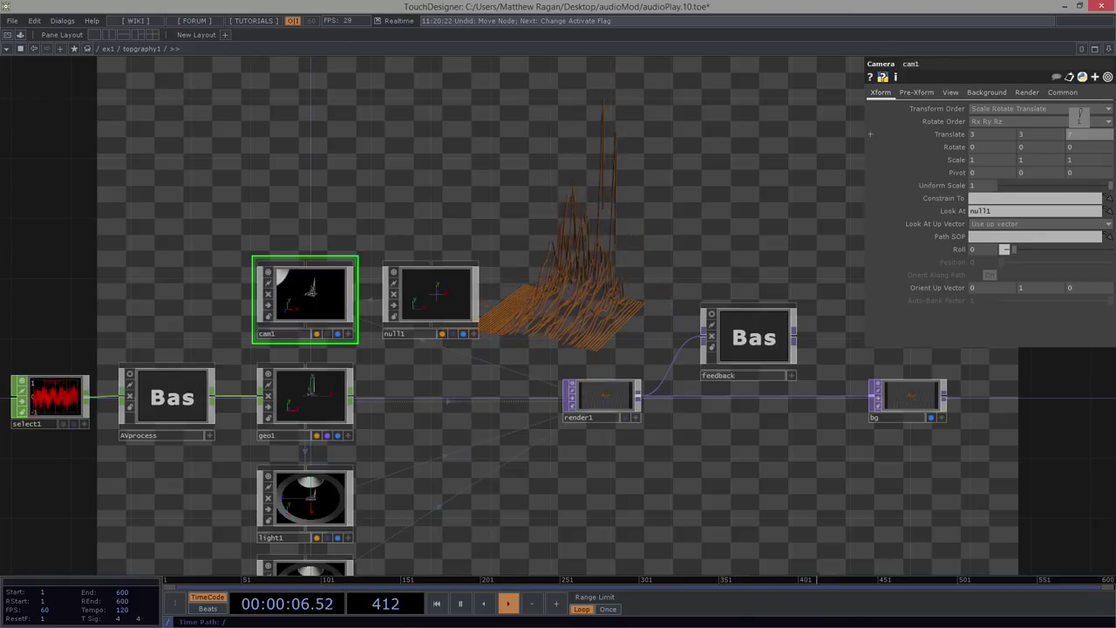
middle_click_drag(1081, 114, 1078, 114)
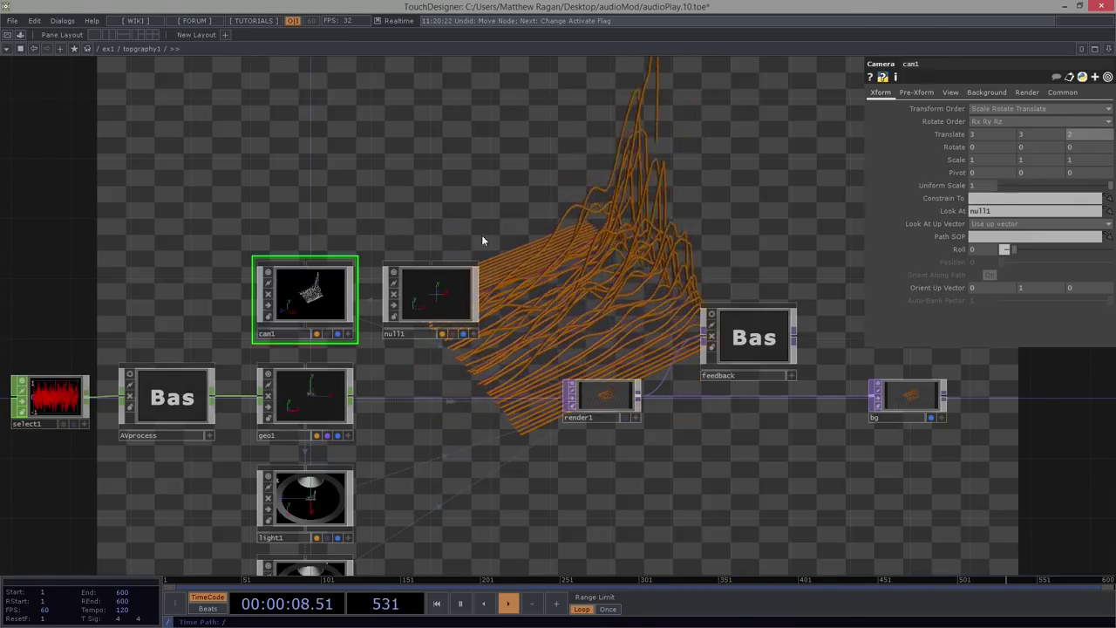
- Set null1's X translate to -1 and cam1's Y translate to 1
left_click(454, 316)
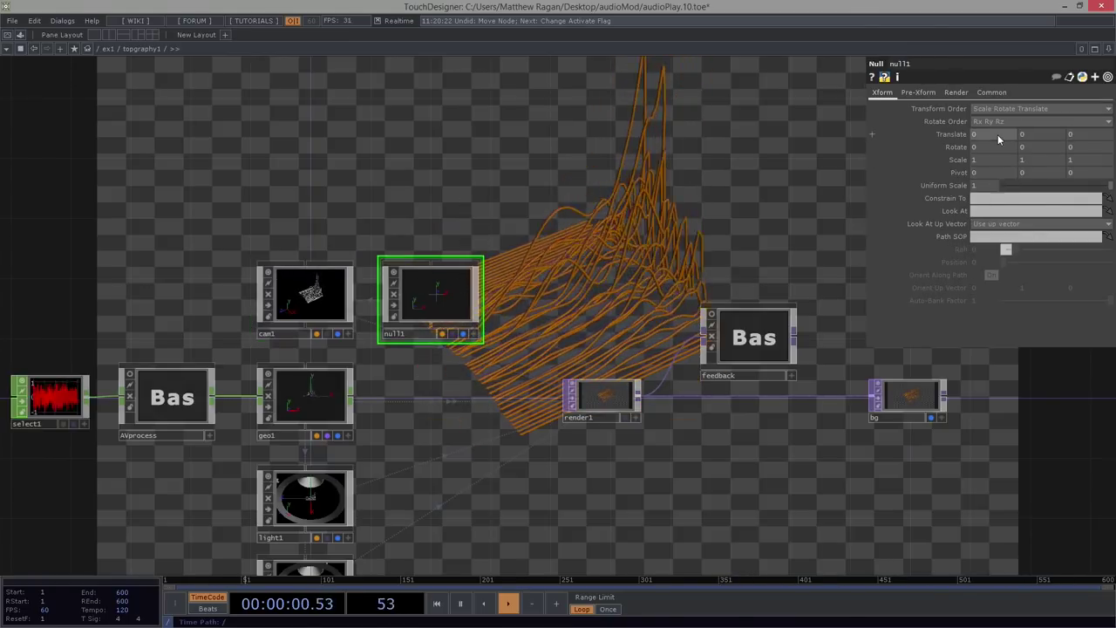
middle_click_drag(998, 136, 1052, 123)
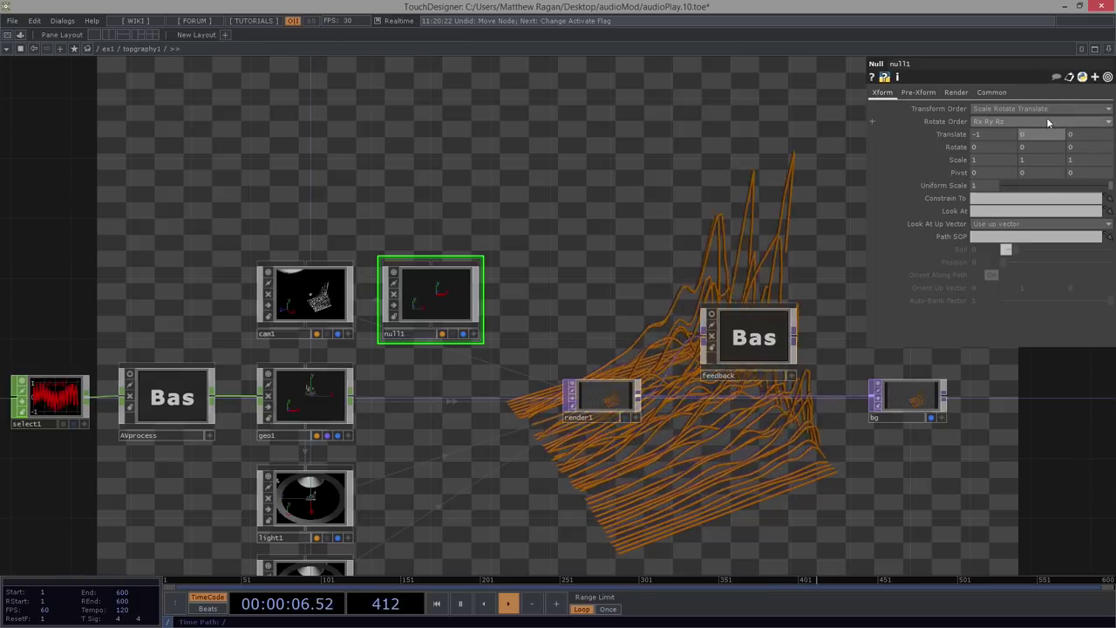
left_click(290, 280)
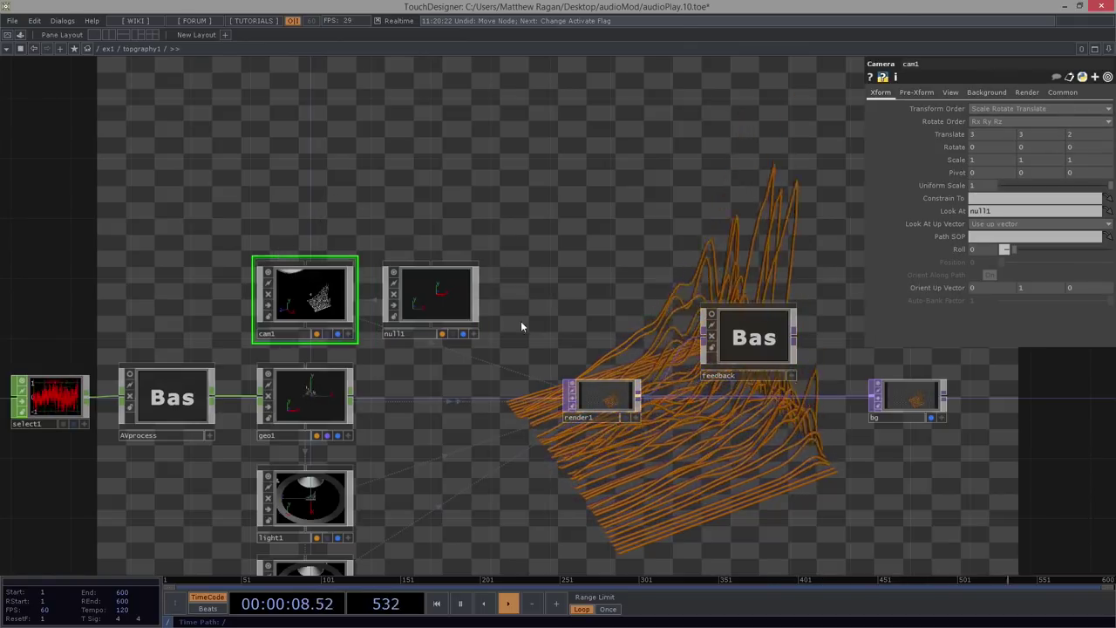
middle_click_drag(1027, 122, 1027, 113)
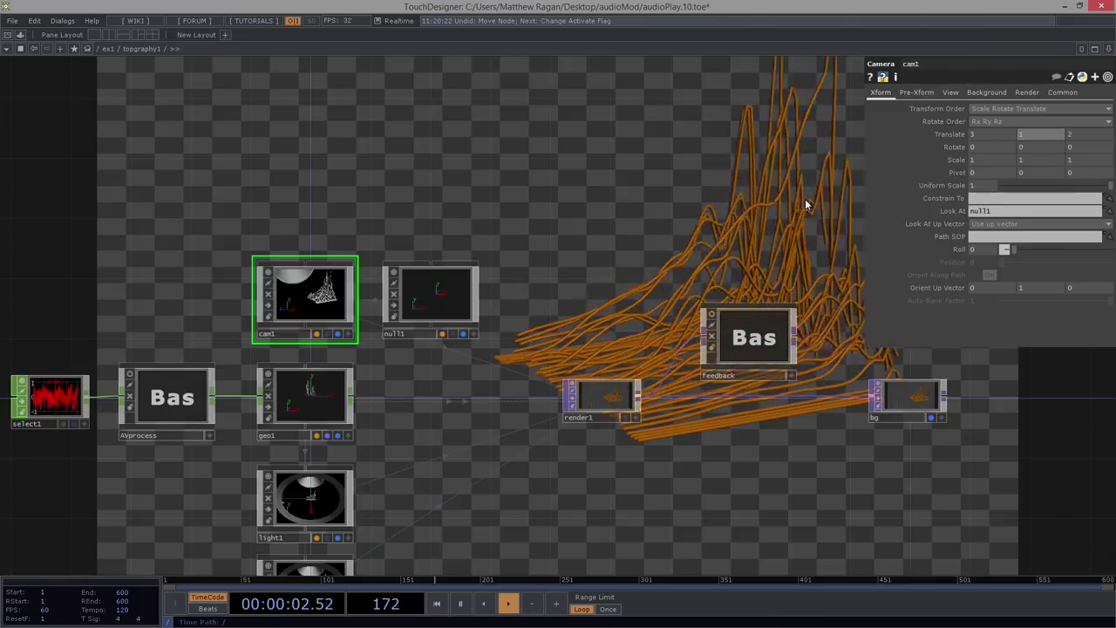
- Set geo1's translate to -0.22 on X and -0.38 on Y, with its Y rotation reset to 0
left_click(430, 297)
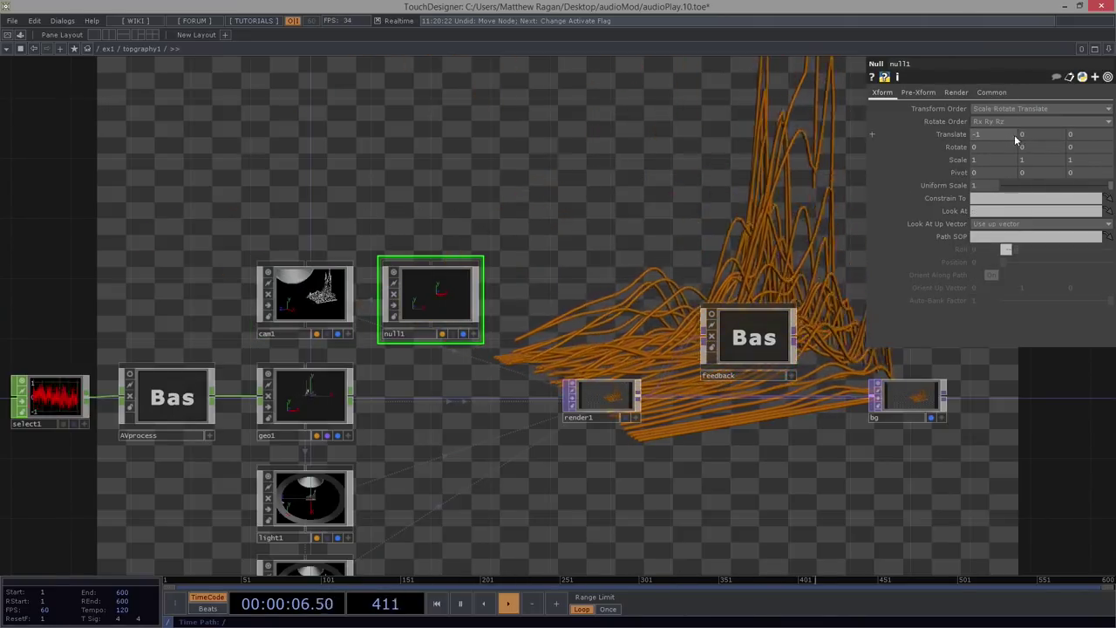
left_click(325, 431)
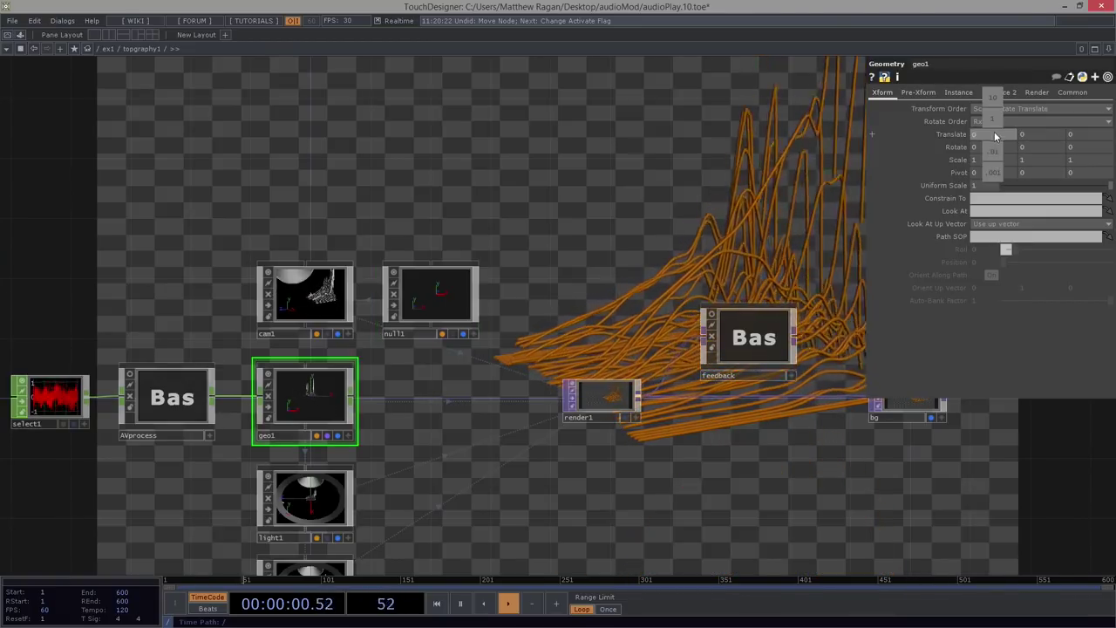
mouse_move(995, 134)
left_mouse_down()
mouse_move(994, 146)
mouse_move(984, 116)
left_mouse_up()
left_click_drag(1050, 135, 1051, 119)
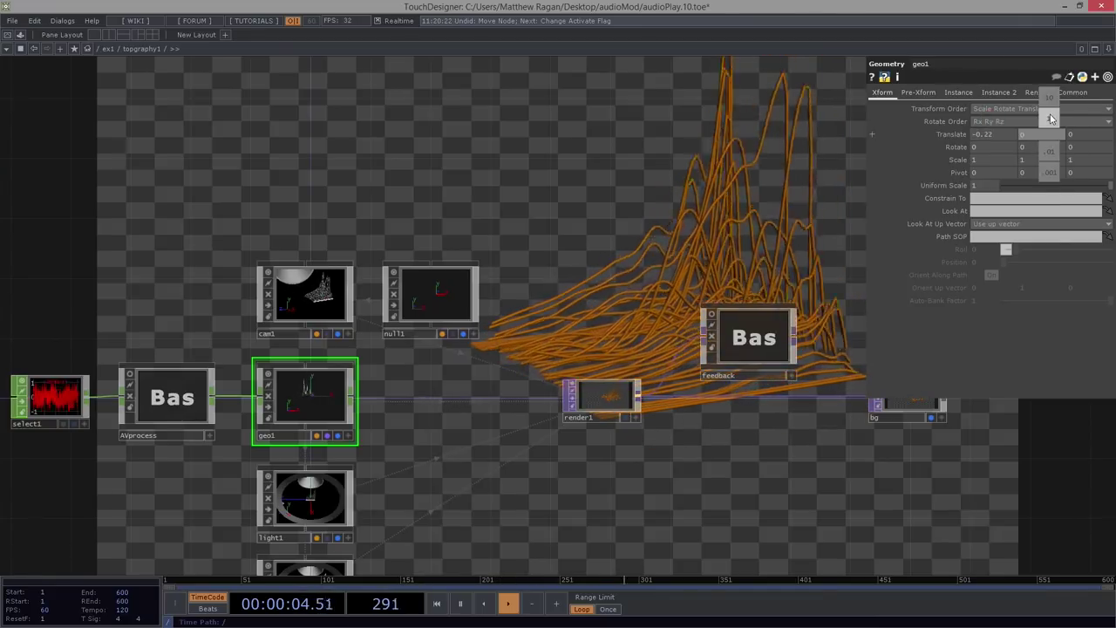
middle_click_drag(1051, 118, 1041, 152)
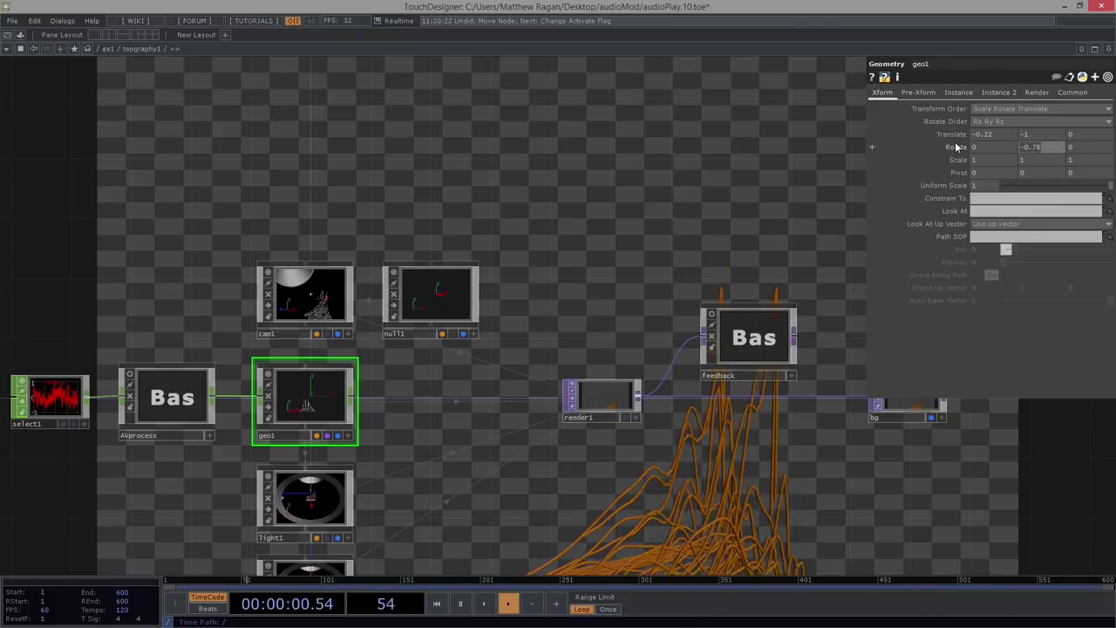
type("0")
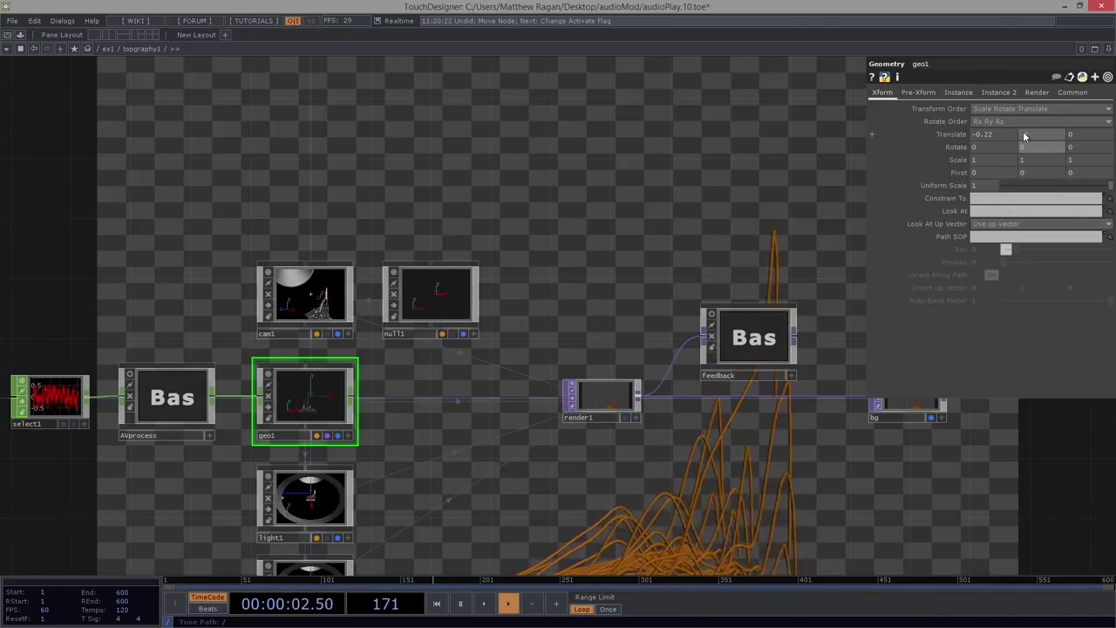
middle_click_drag(1037, 117, 1038, 117)
left_click_drag(782, 266, 667, 246)
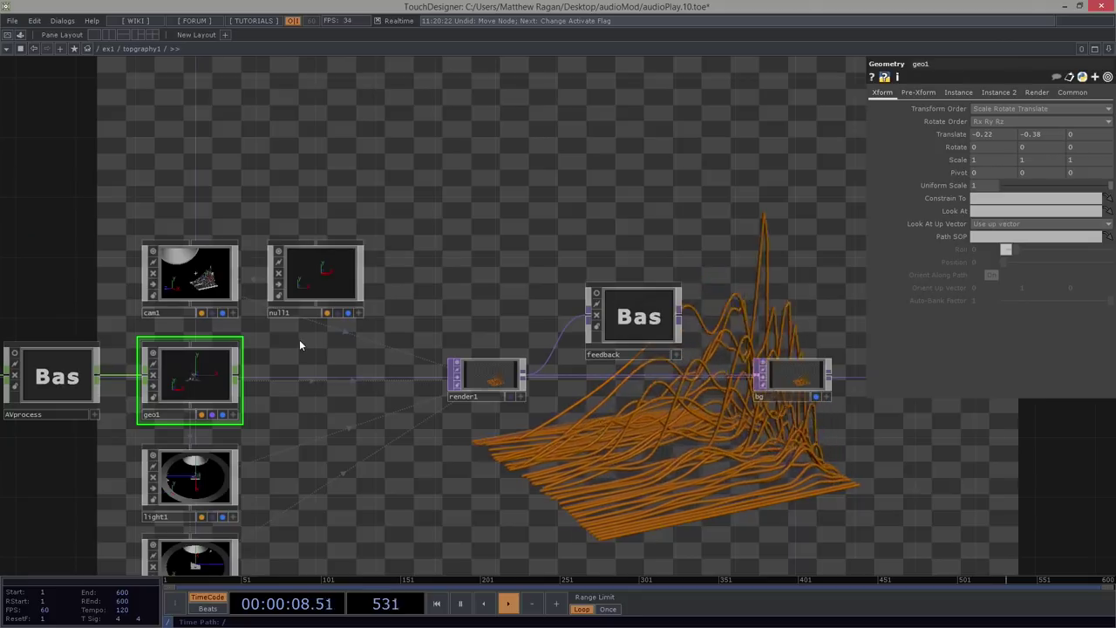
- Set null1's translate to -0.3 on X and 0.02 on Y
left_click(332, 279)
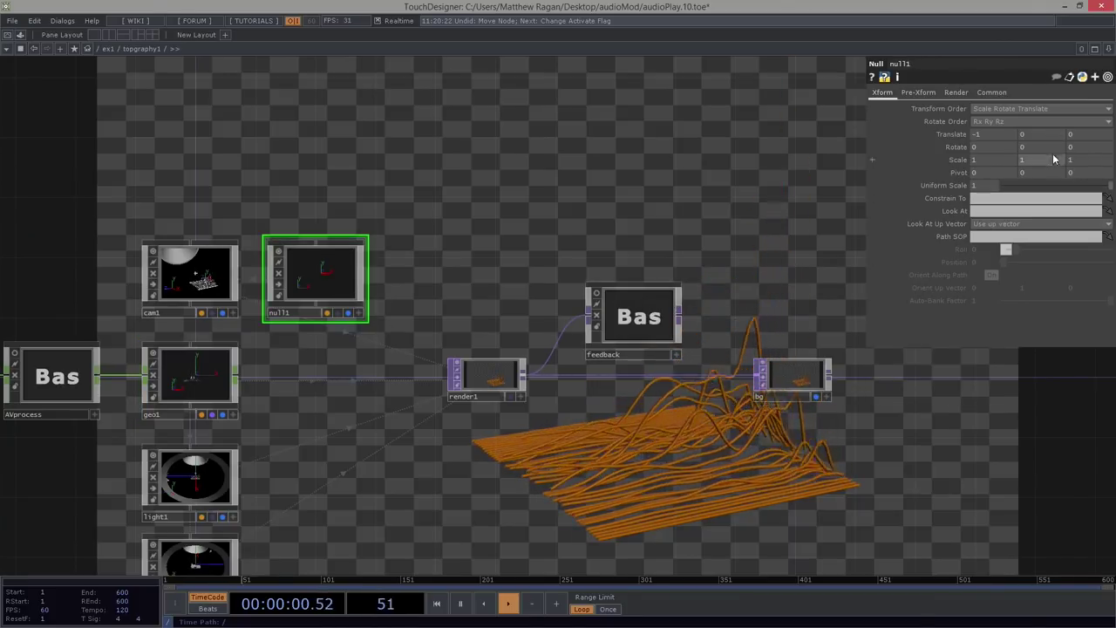
middle_click_drag(1045, 137, 1048, 126)
middle_click_drag(980, 135, 984, 114)
left_click_drag(668, 230, 575, 287)
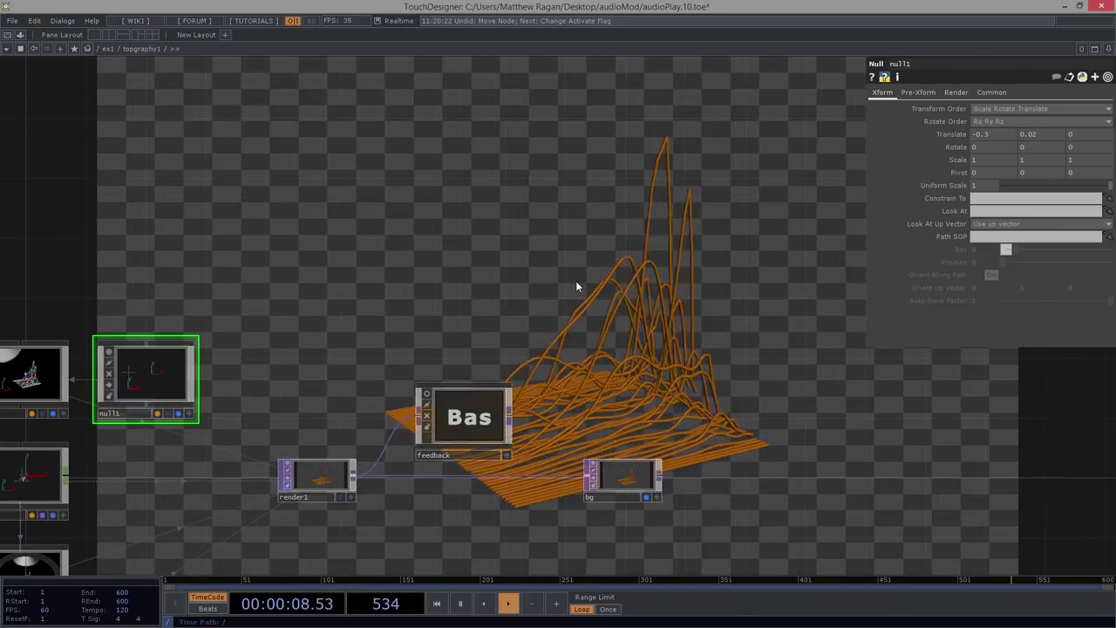
- Connect the feedback component's output to bg and place the component in line between render1 and bg
left_click_drag(436, 302, 483, 281)
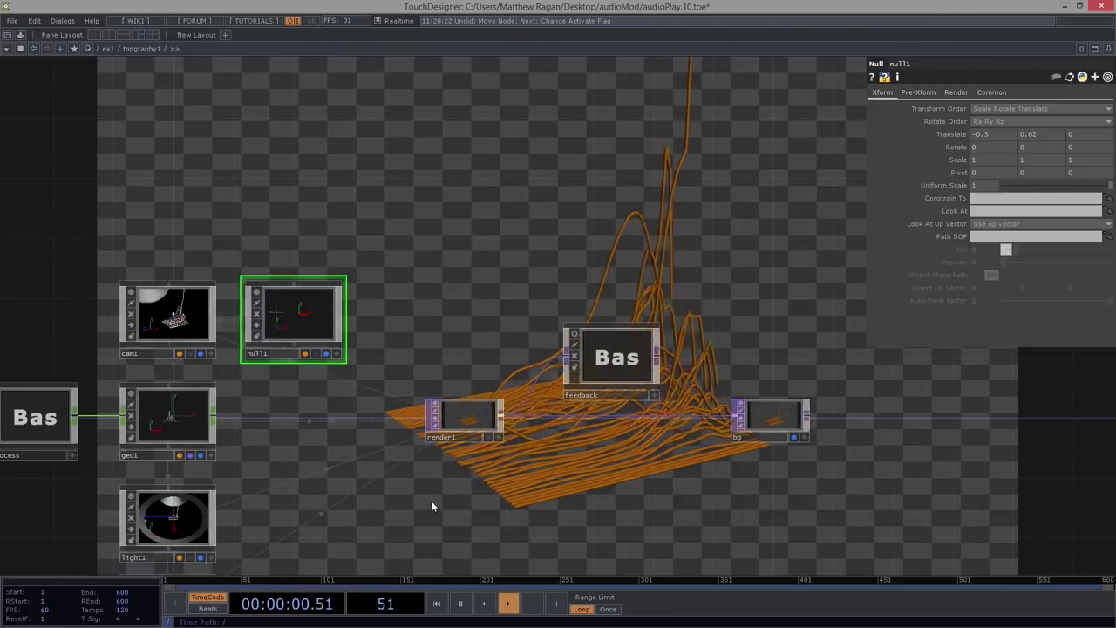
left_click_drag(431, 501, 485, 293)
scroll(446, 345, "down", 5)
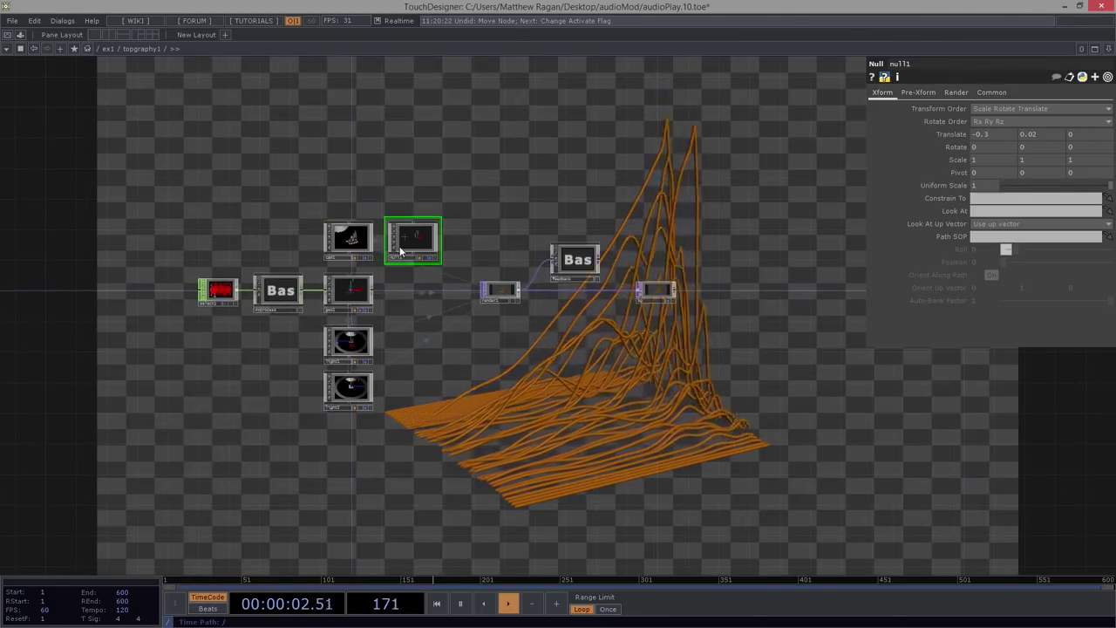
scroll(427, 284, "up", 2)
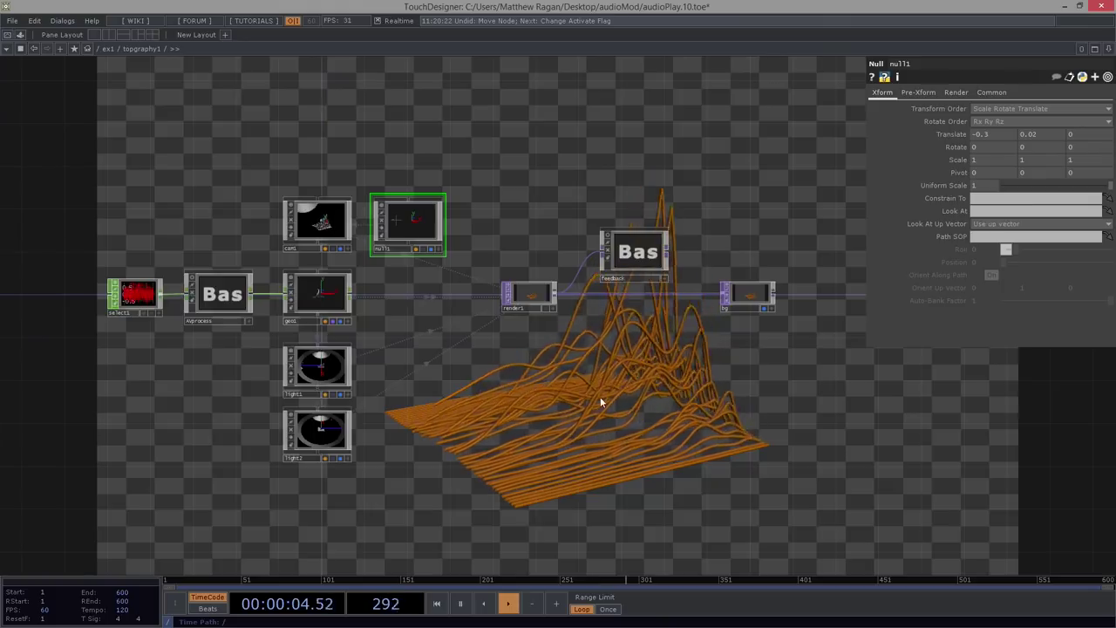
left_click_drag(669, 253, 721, 293)
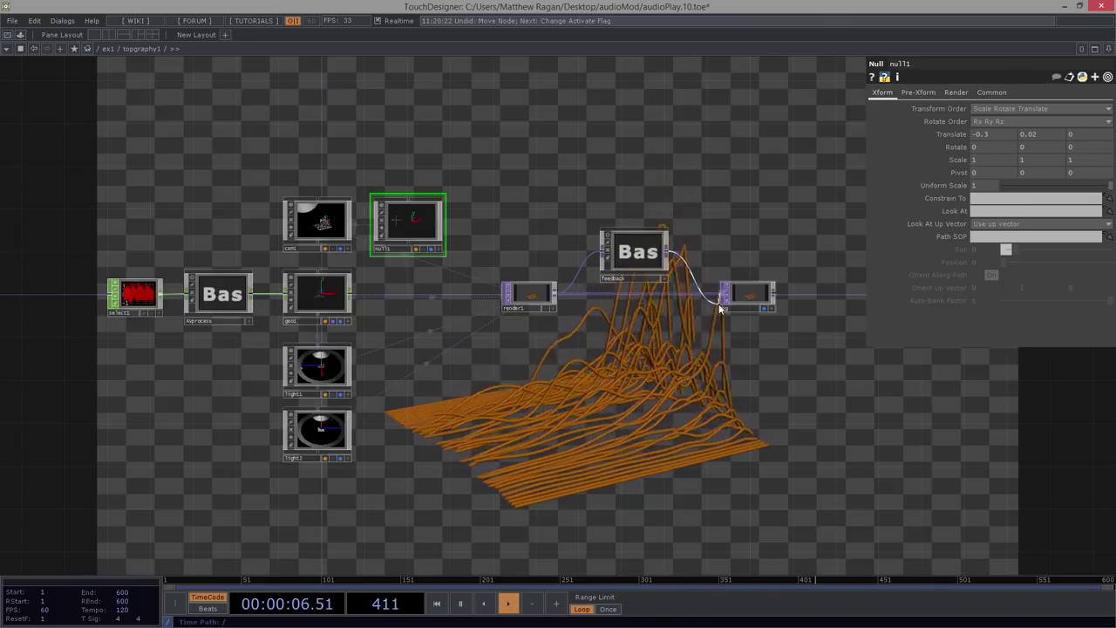
scroll(654, 251, "up", 3)
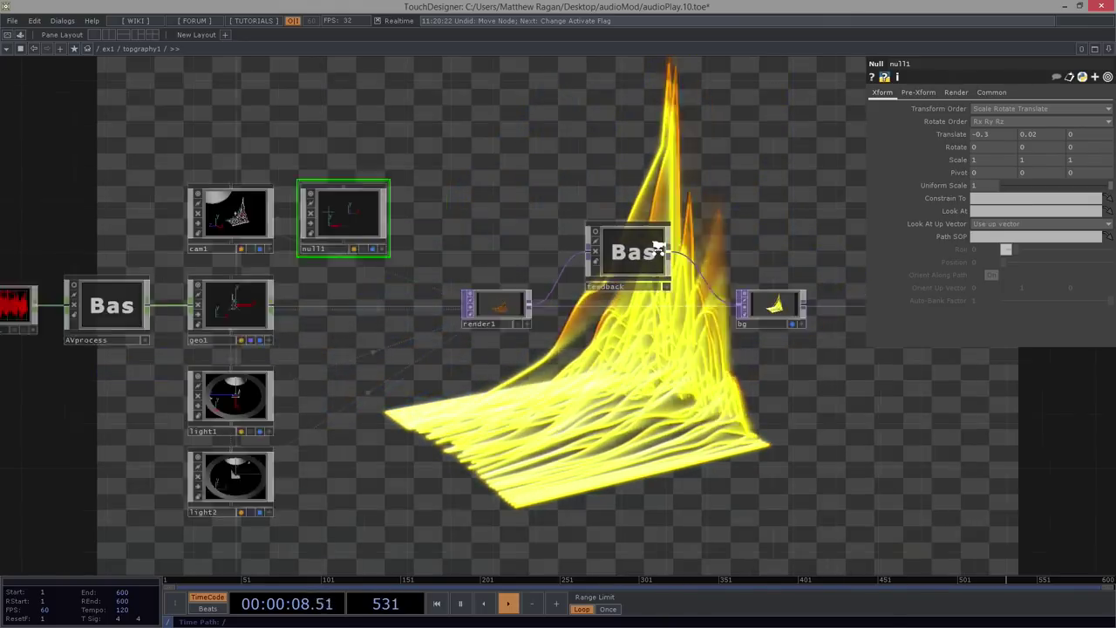
left_click_drag(640, 247, 622, 306)
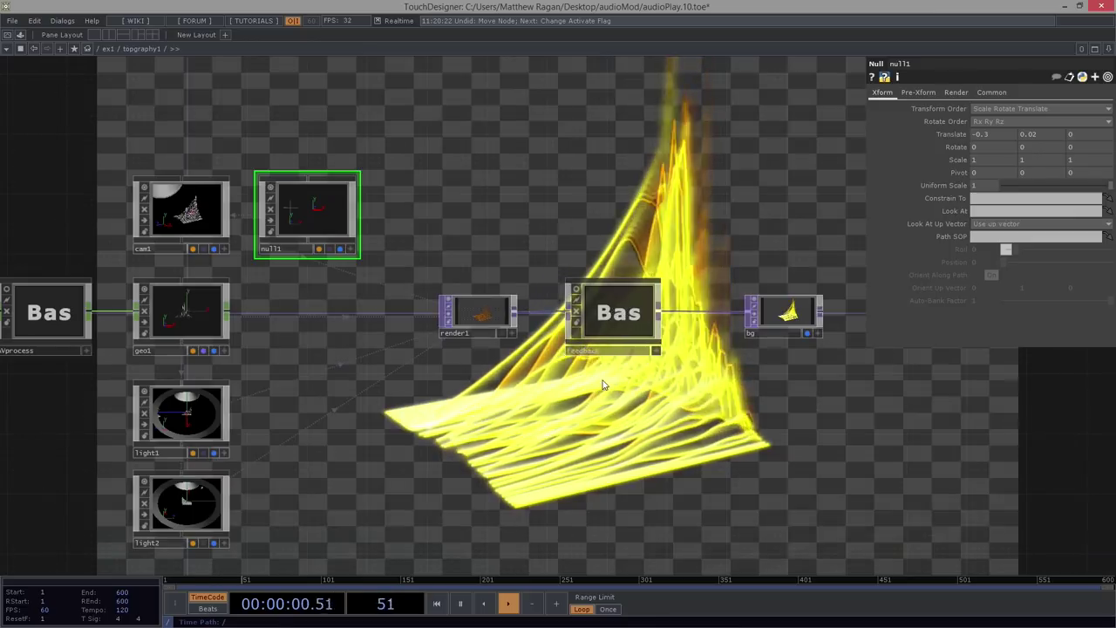
- Bypass the wire1 Wireframe inside geo1 and return to the topgraphy1 network
left_click_drag(358, 368, 525, 373)
scroll(361, 311, "up", 5)
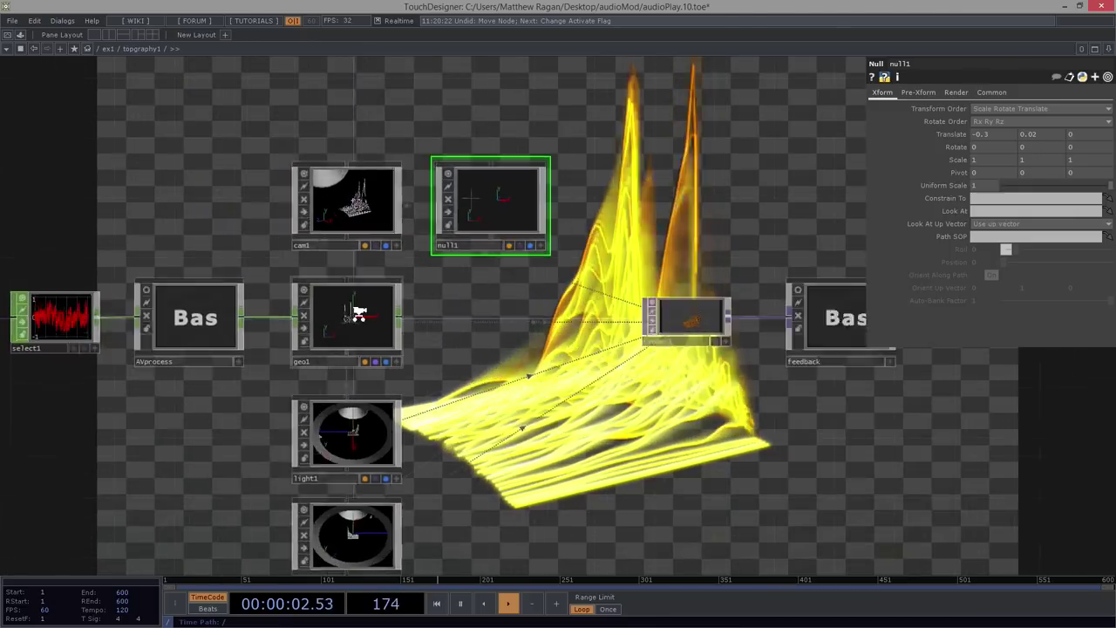
key("p")
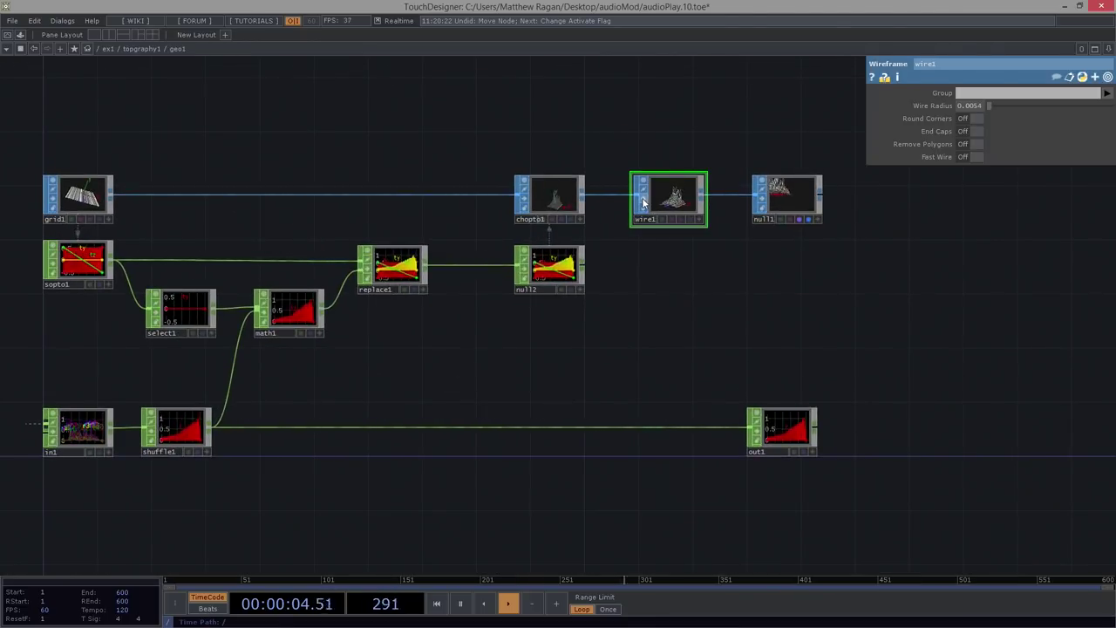
scroll(540, 211, "down", 6)
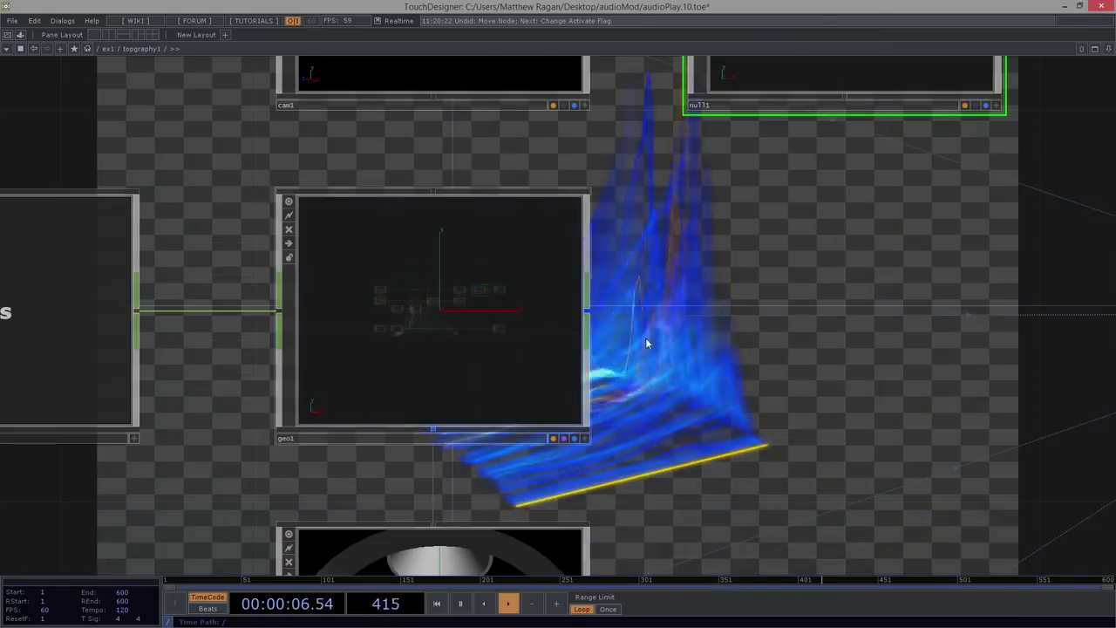
key("p")
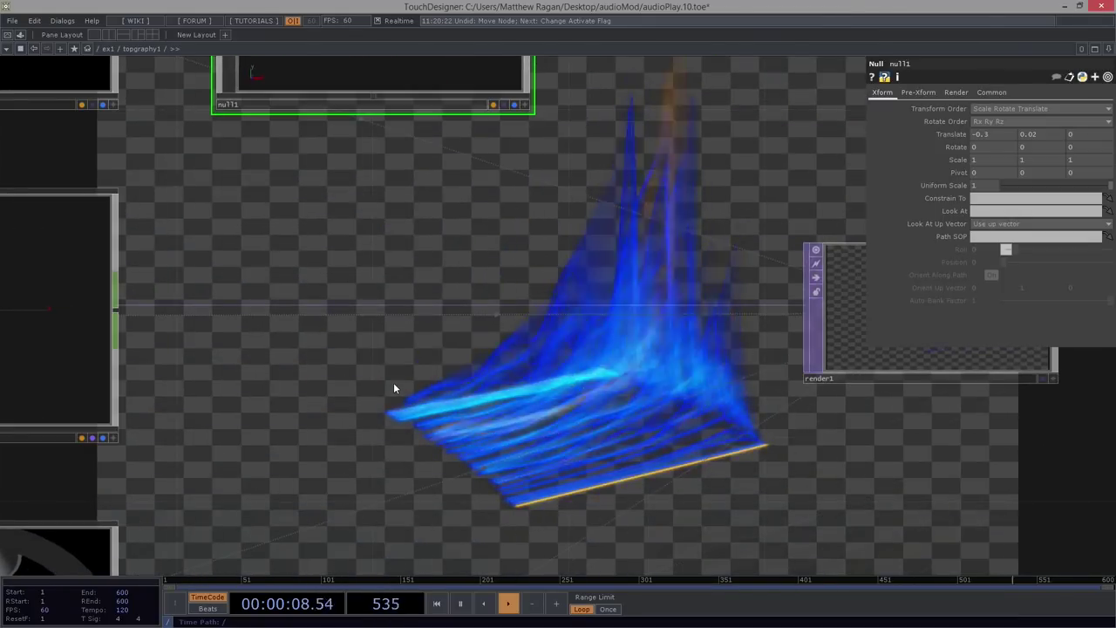
- Set geo1's X and Y scale to 2
left_click_drag(794, 487, 138, 460)
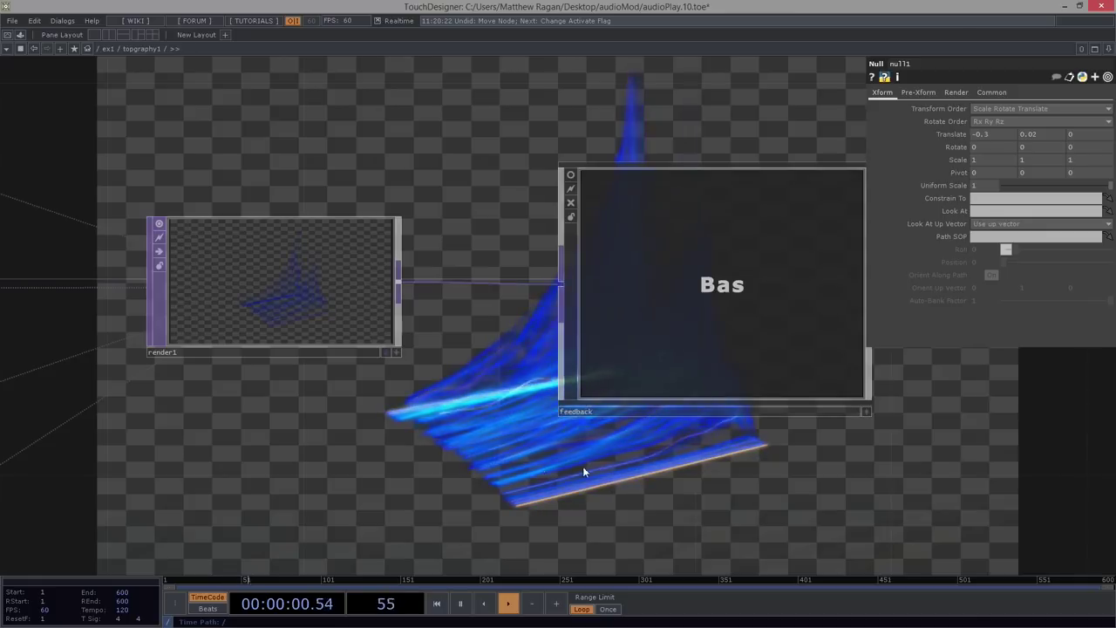
left_click_drag(351, 452, 655, 469)
middle_click_drag(616, 414, 539, 404)
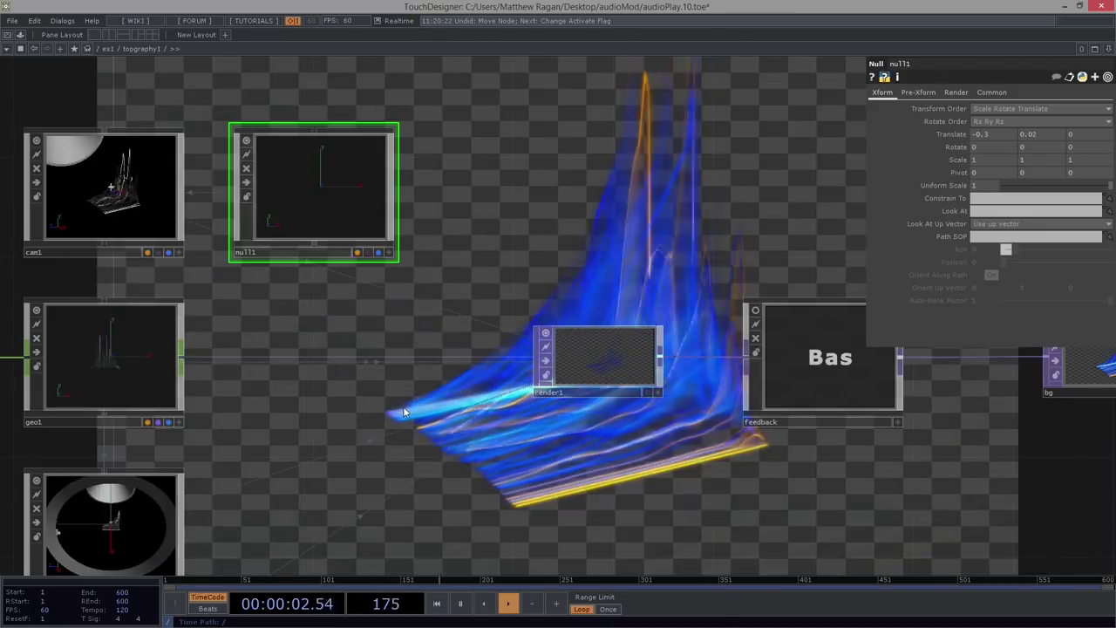
left_click_drag(790, 455, 586, 459)
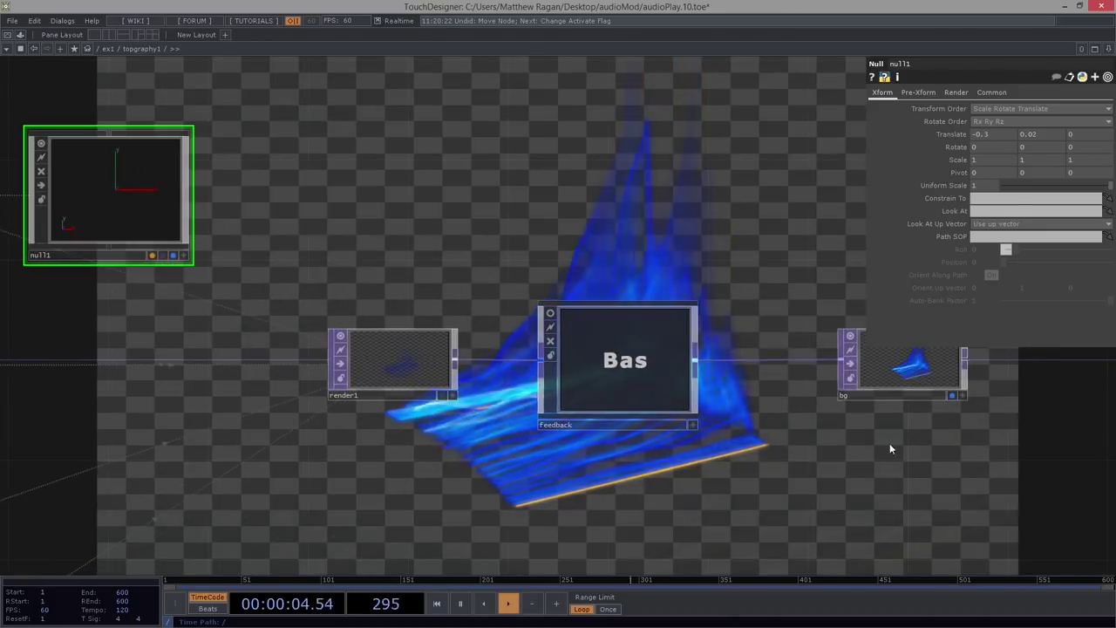
left_click(98, 429)
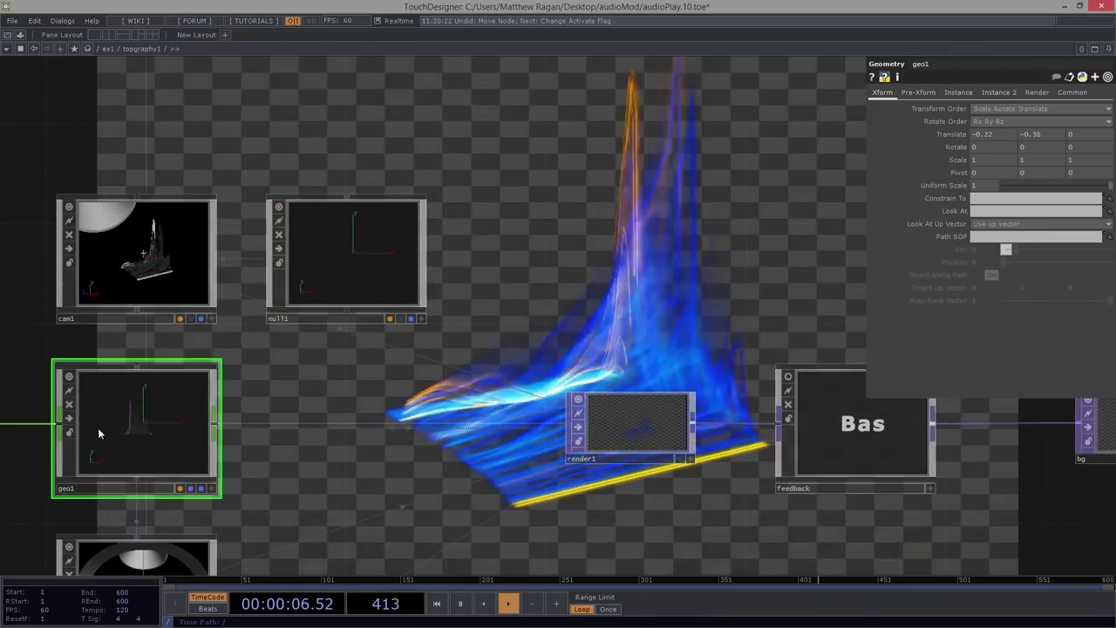
left_click(972, 165)
type("2")
key("Return")
left_click(1022, 165)
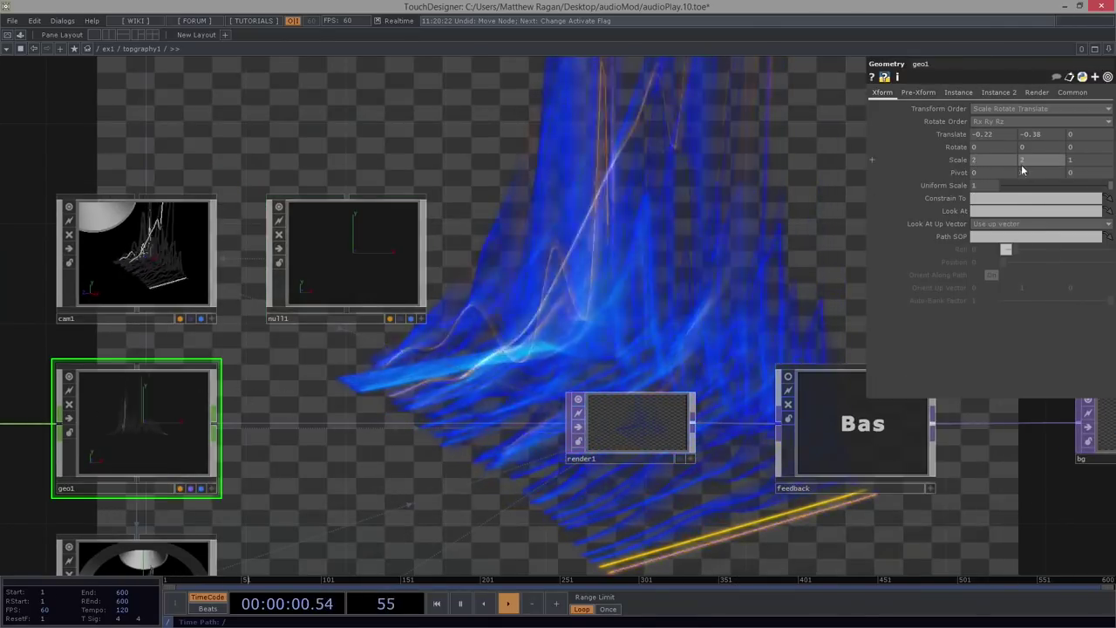
type("2")
key("Return")
- Set geo1's X scale back to 1 and its Z scale to 2
left_click(992, 161)
type("1")
key("Tab")
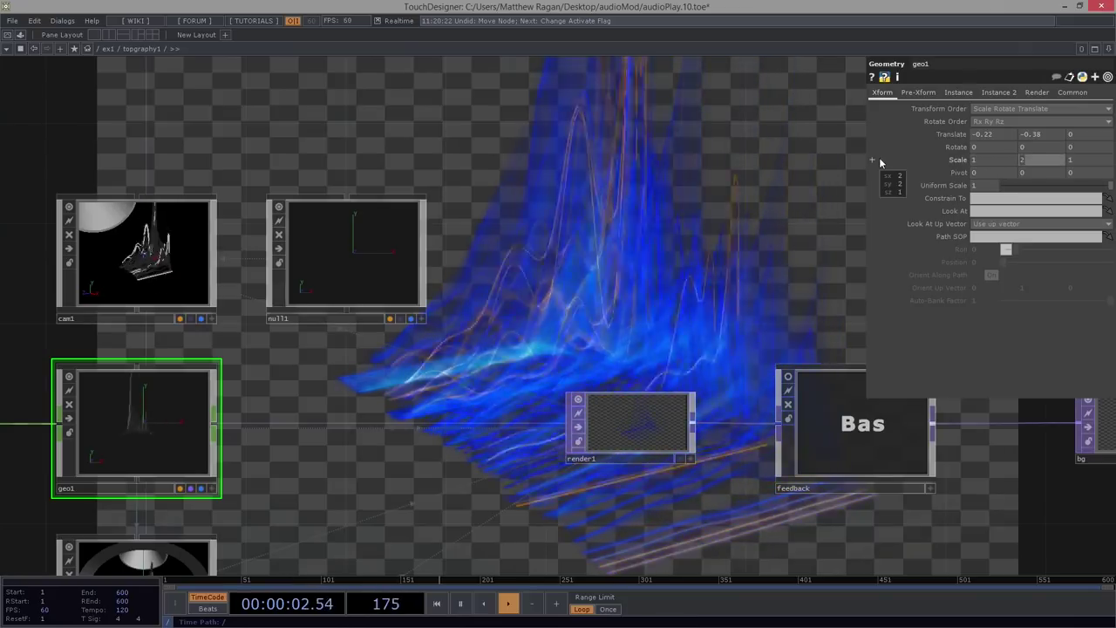
key("Tab")
type("2")
key("Tab")
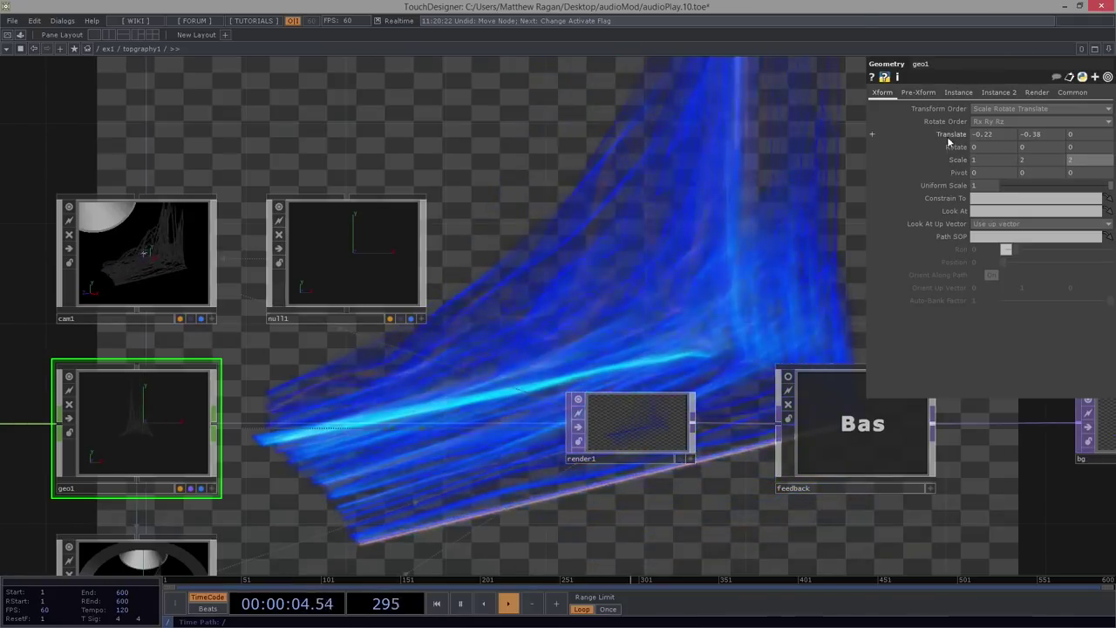
- Set geo1's scale to 2 on X, 1 on Y and 3 on Z
type("2")
key("Tab")
type("1")
key("Return")
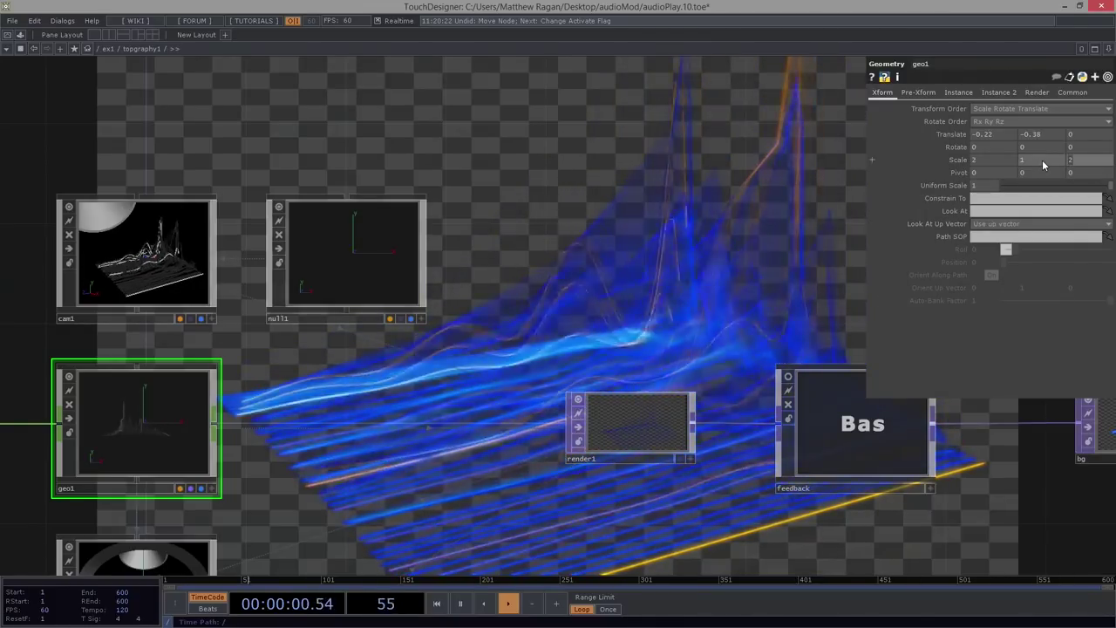
type("3")
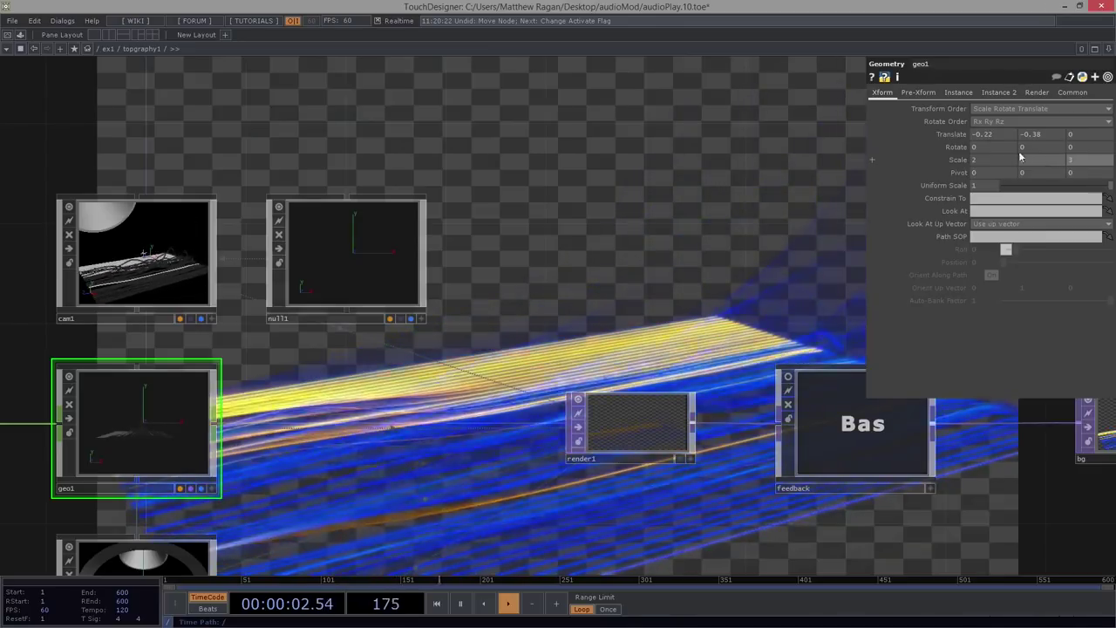
- Duplicate the topgraphy1 container in the ex1 network and place the copy beside the original
scroll(785, 534, "down", 2)
left_click_drag(951, 548, 596, 454)
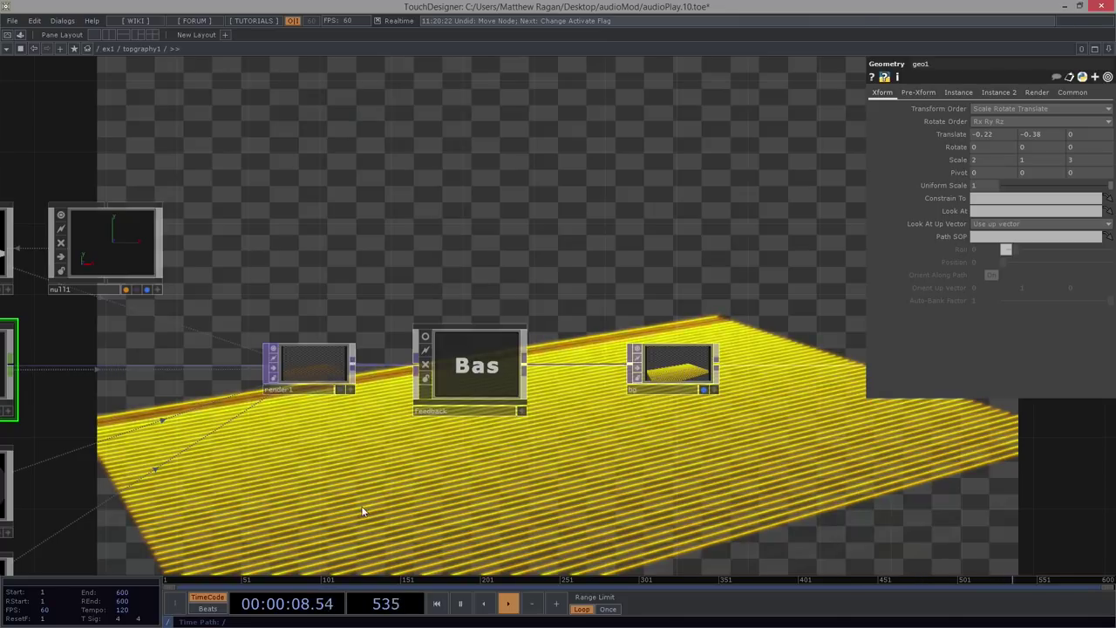
scroll(599, 486, "down", 5)
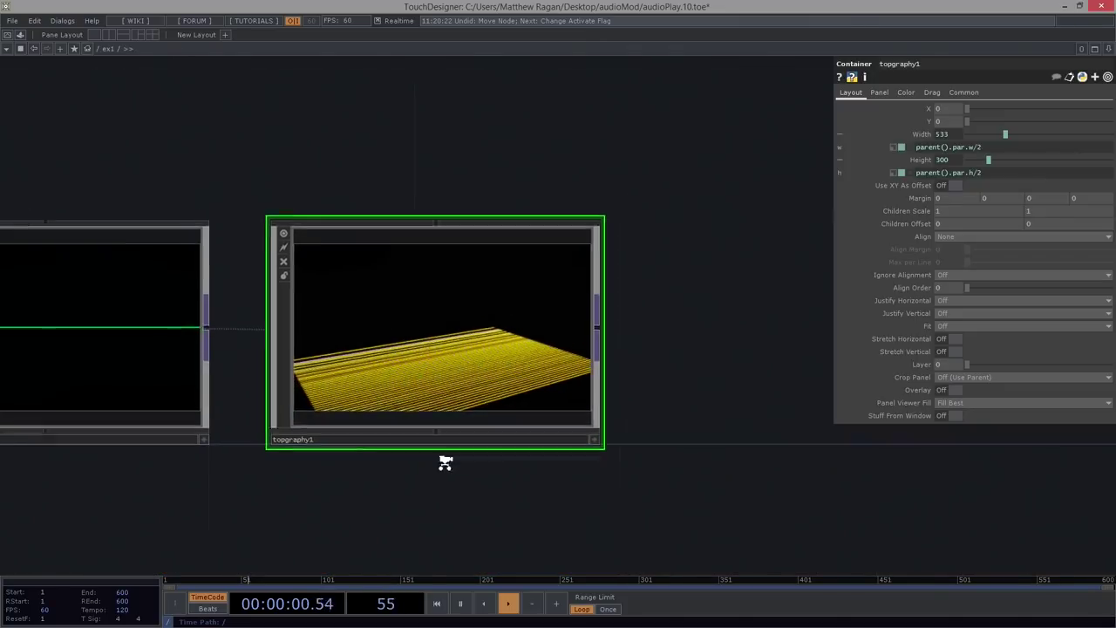
scroll(445, 462, "down", 2)
scroll(317, 406, "down", 3)
scroll(418, 409, "up", 2)
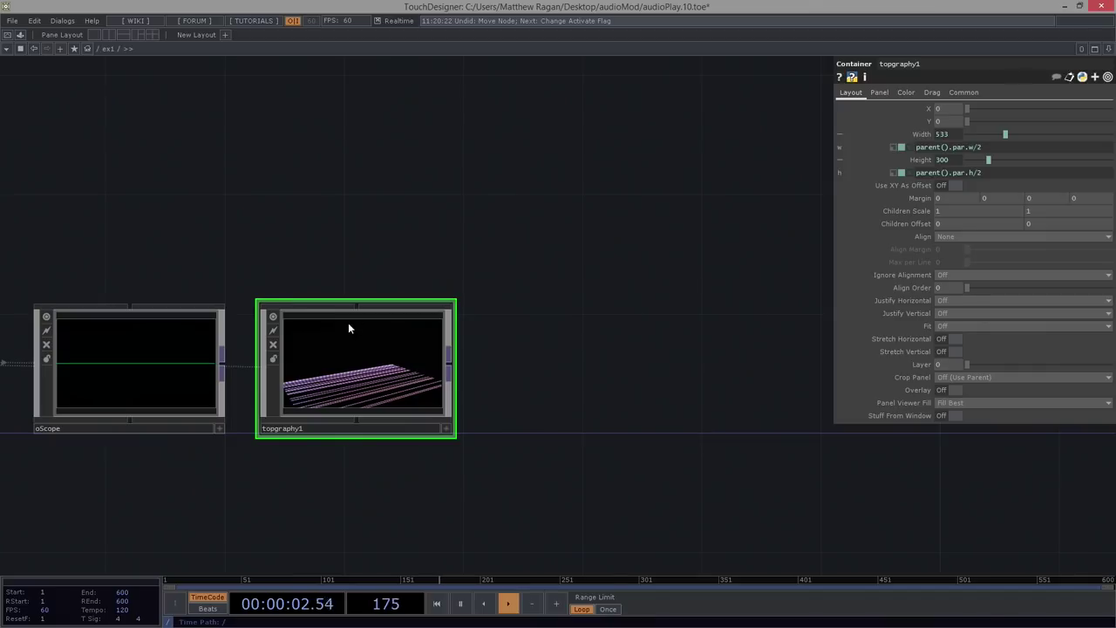
scroll(349, 339, "up", 3)
scroll(349, 347, "down", 3)
left_click_drag(560, 429, 570, 373)
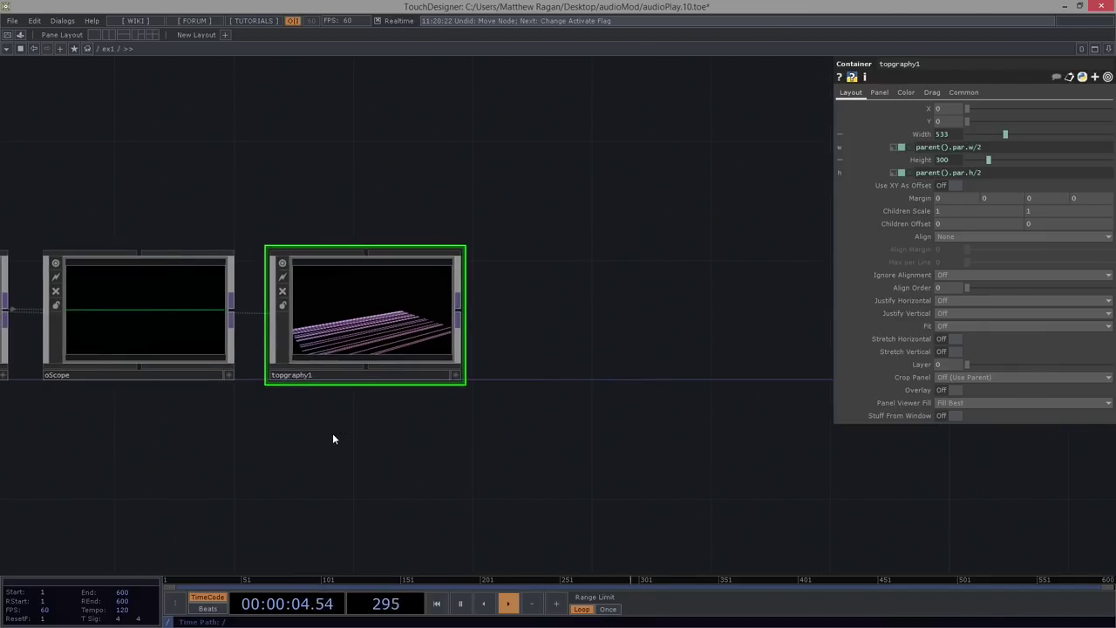
key("ctrl+c")
key("ctrl+v")
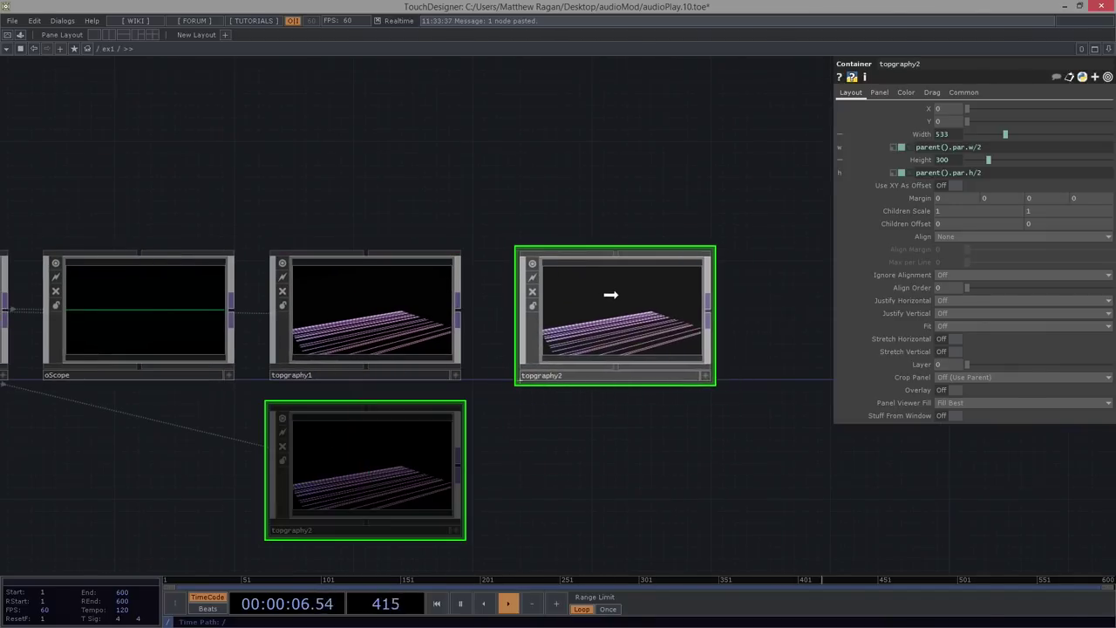
left_click(596, 297)
- Enter the network of the duplicated container topgraphy2
scroll(651, 387, "down", 4)
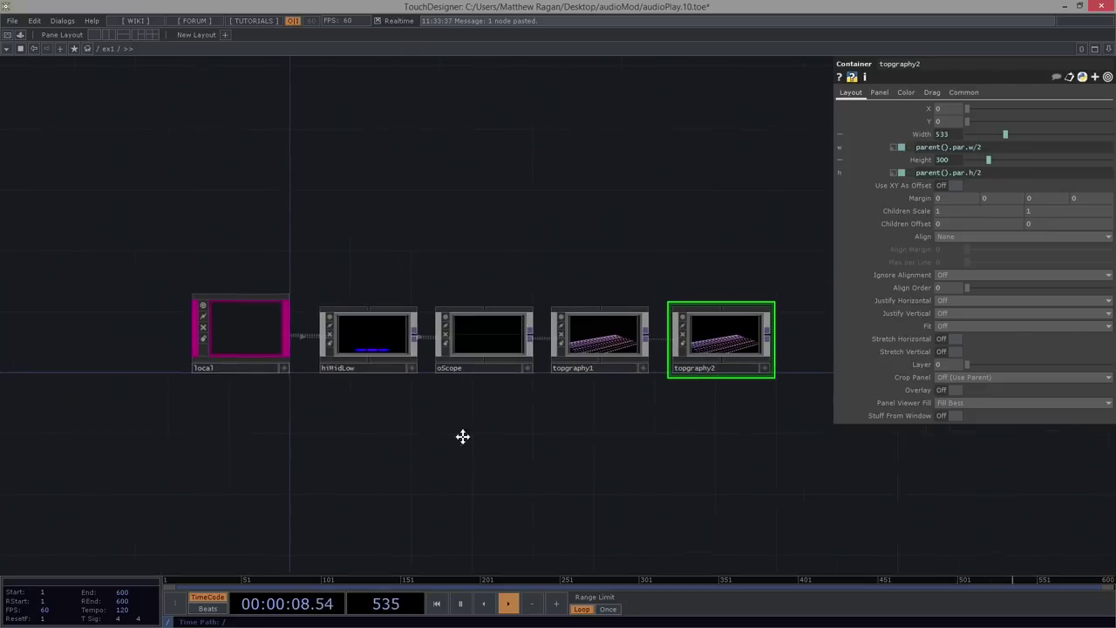
scroll(456, 374, "up", 4)
scroll(463, 394, "up", 3)
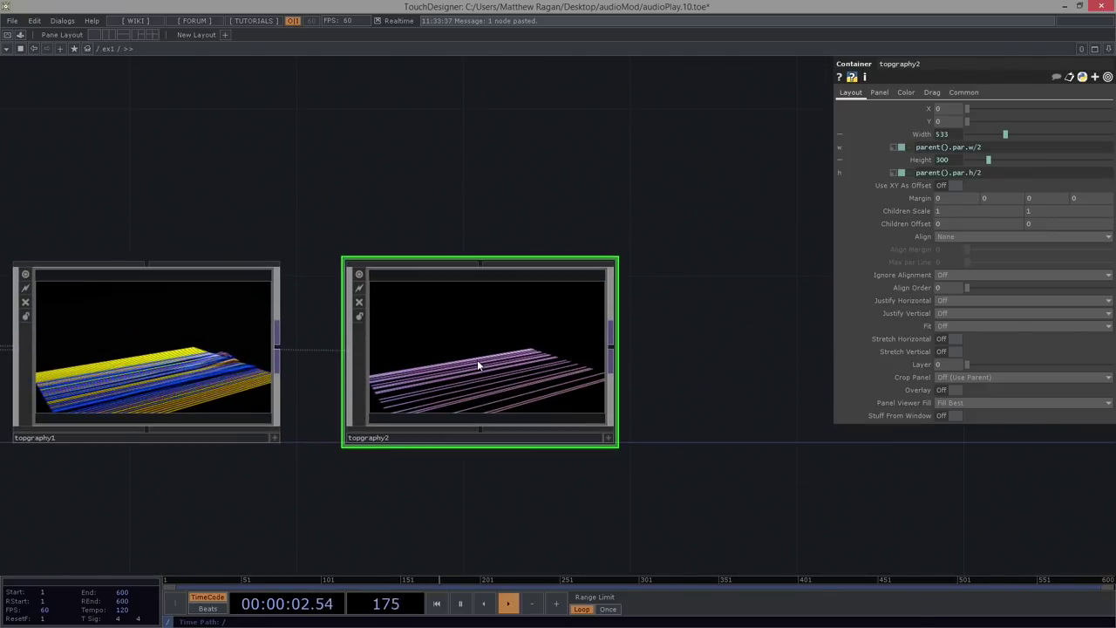
scroll(478, 361, "up", 3)
scroll(477, 361, "up", 1)
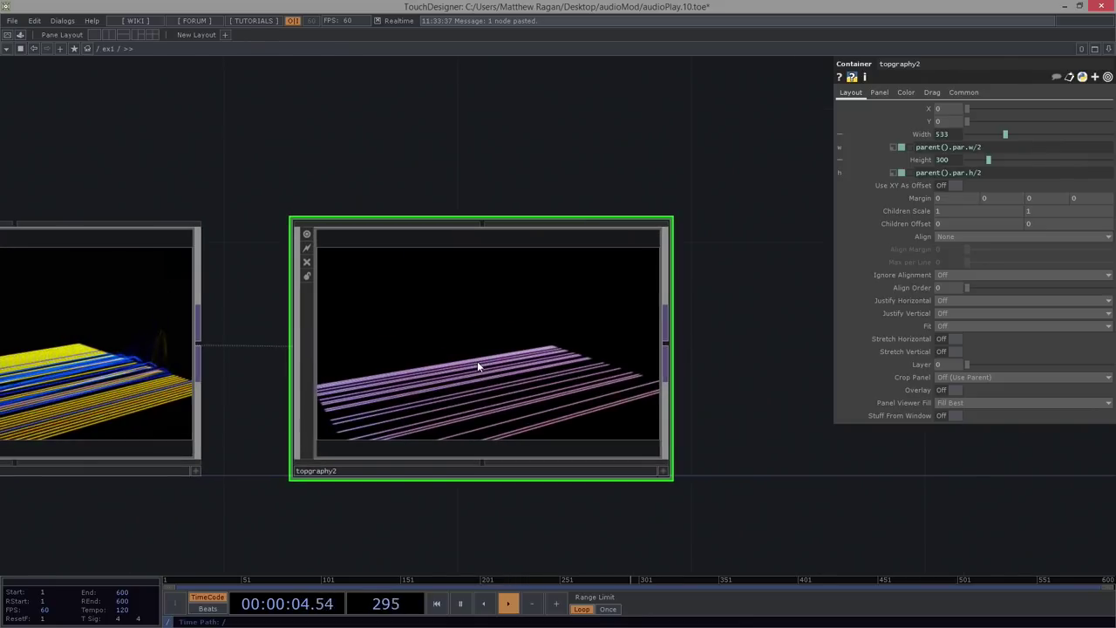
scroll(487, 361, "up", 6)
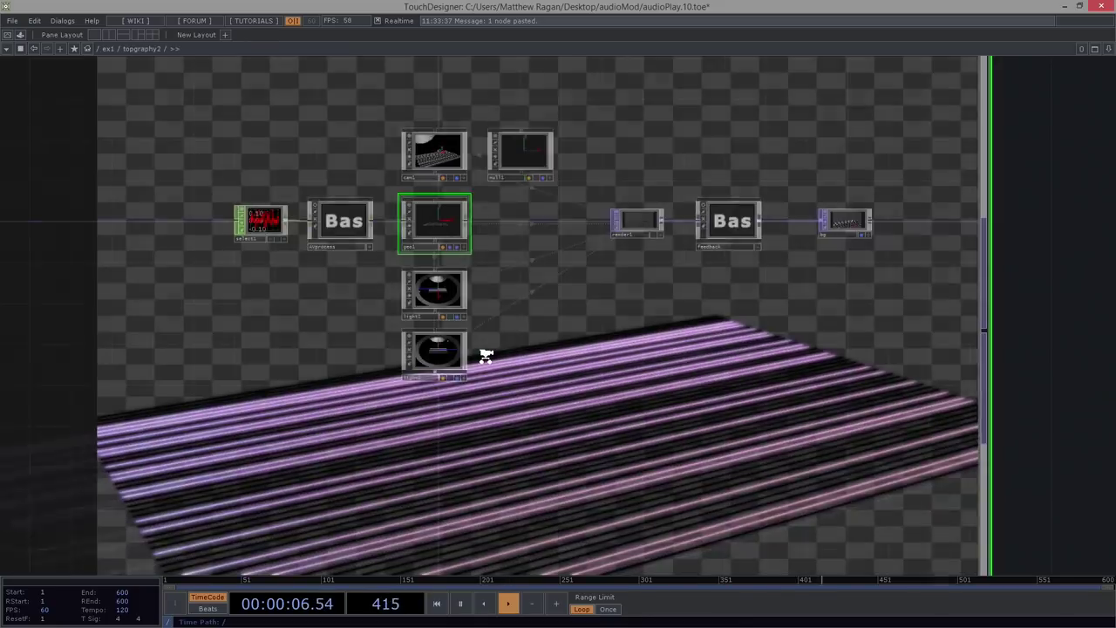
- Look over the operator chain in topgraphy2 and open its AVprocess component's network
scroll(559, 351, "down", 4)
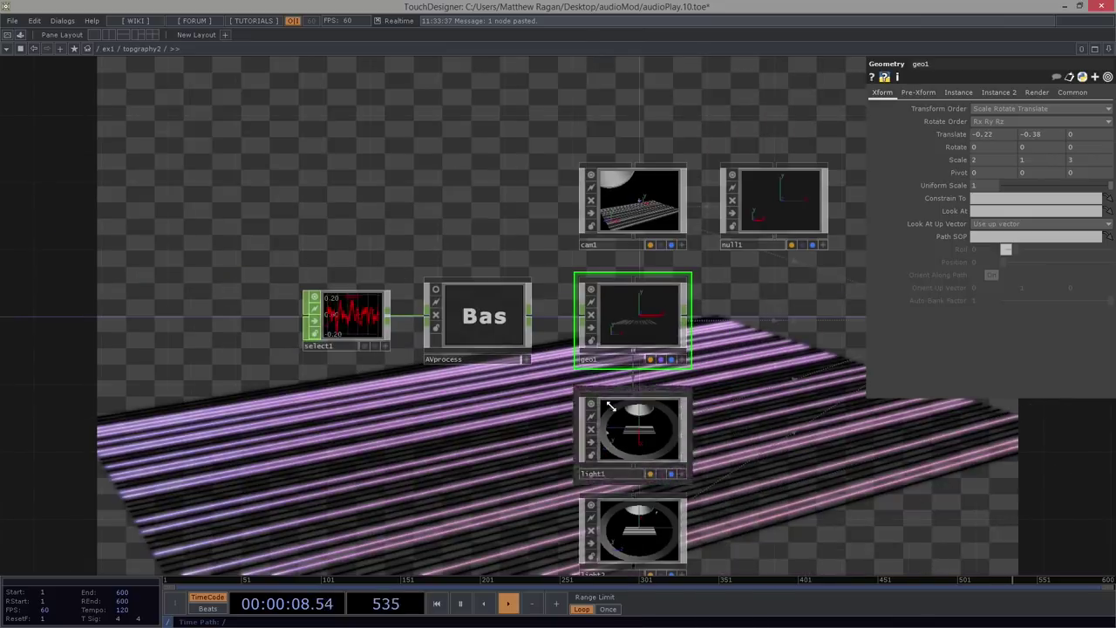
left_click_drag(625, 458, 187, 466)
scroll(662, 322, "up", 2)
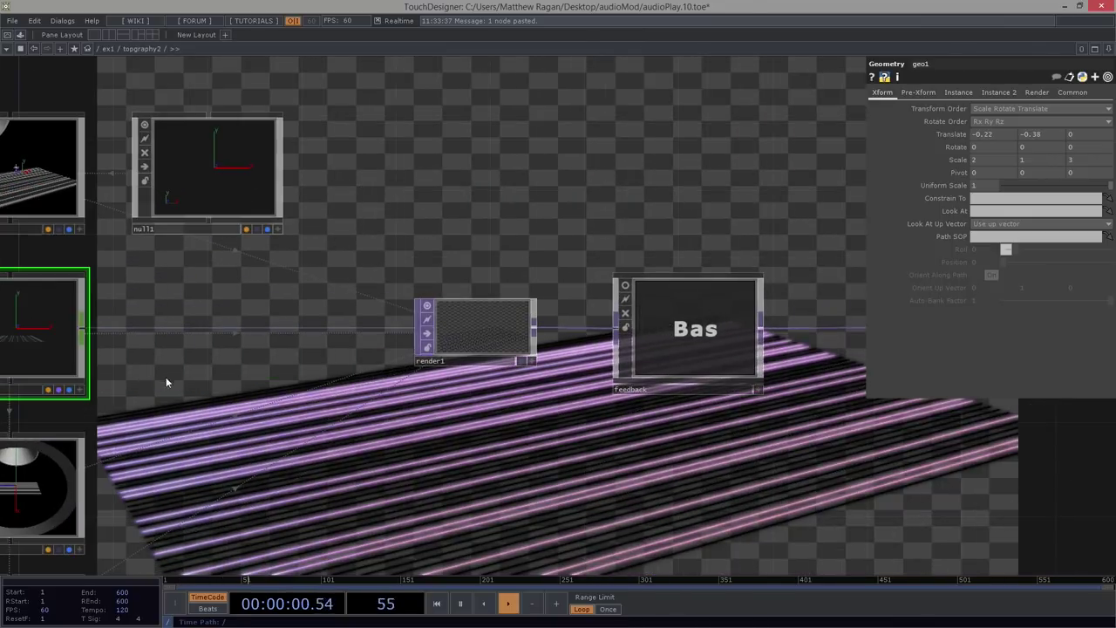
left_click_drag(169, 416, 643, 403)
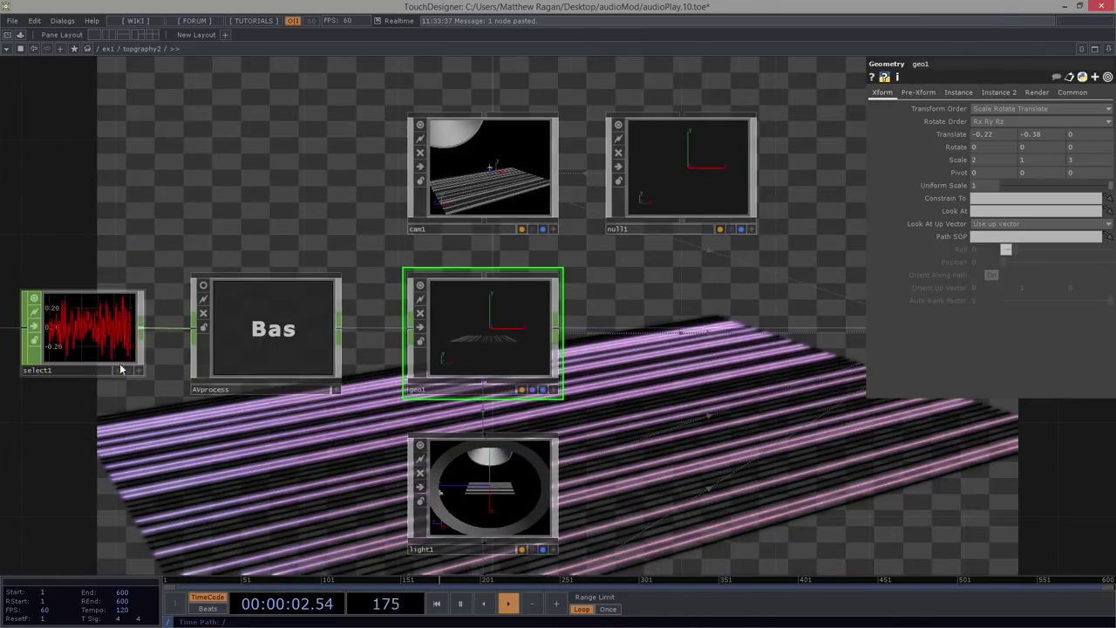
scroll(261, 337, "up", 3)
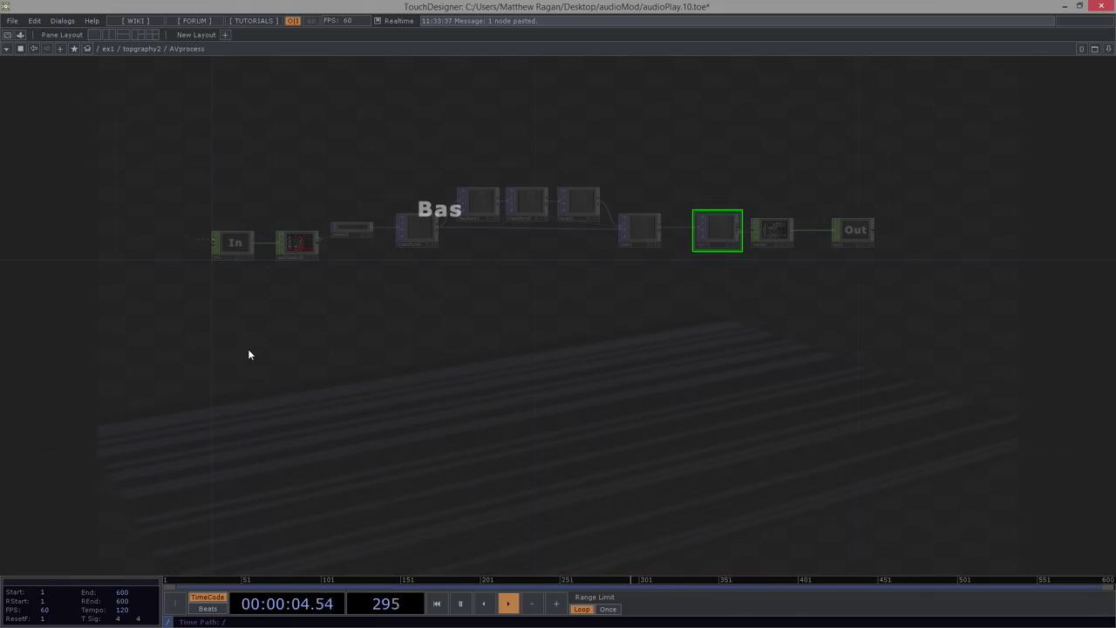
scroll(180, 339, "up", 1)
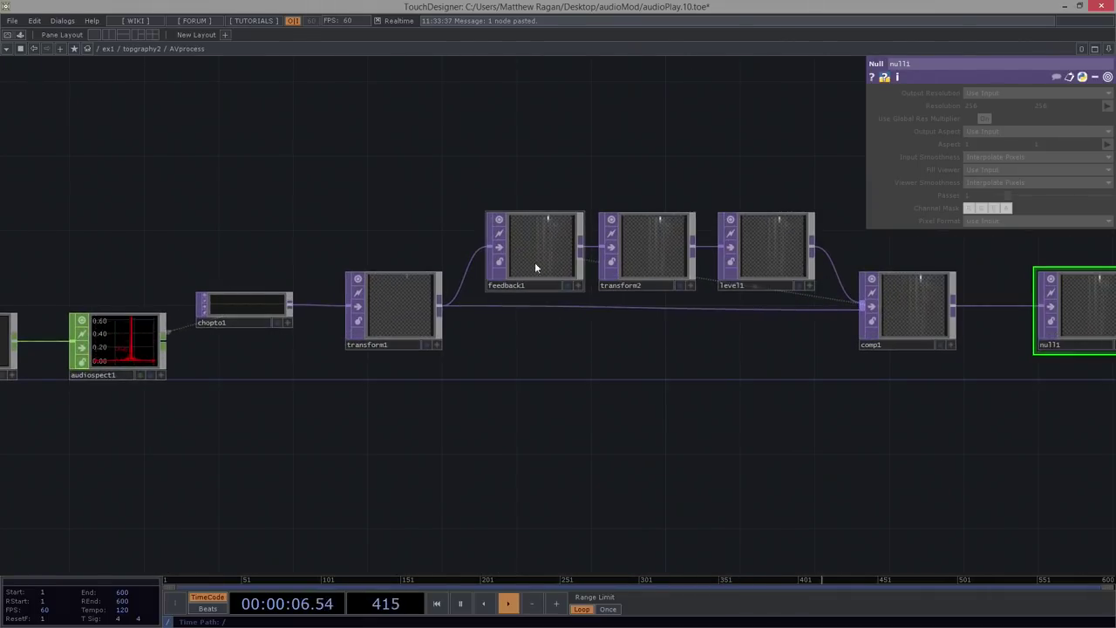
- Examine the rest of the AVprocess chain, then the operator chain inside geo1, including its in1 input
left_click_drag(939, 355, 393, 366)
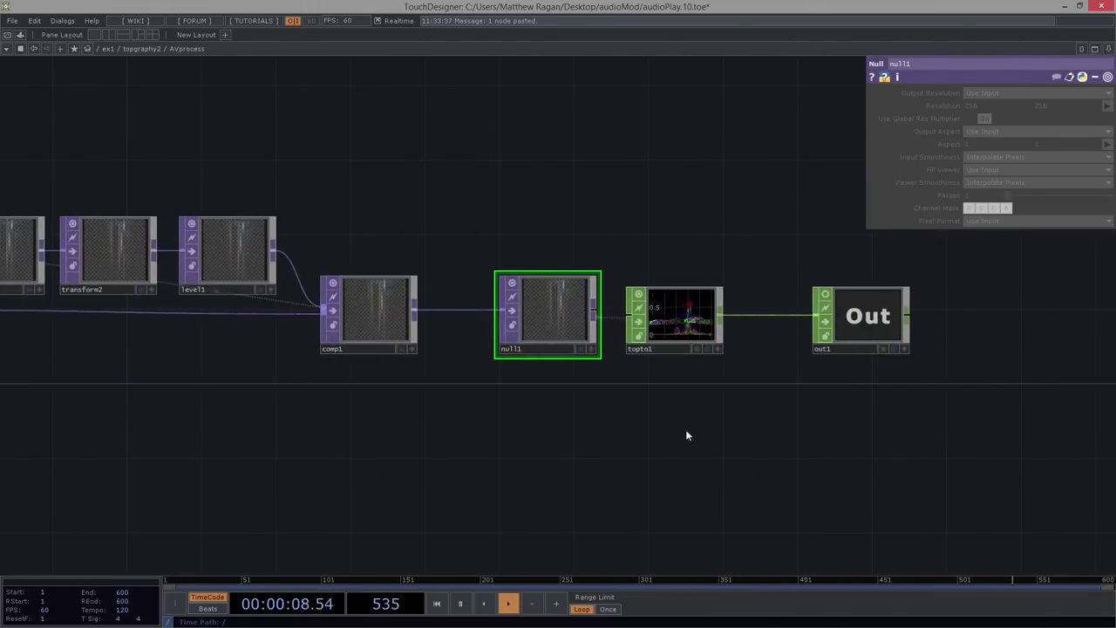
scroll(683, 432, "down", 6)
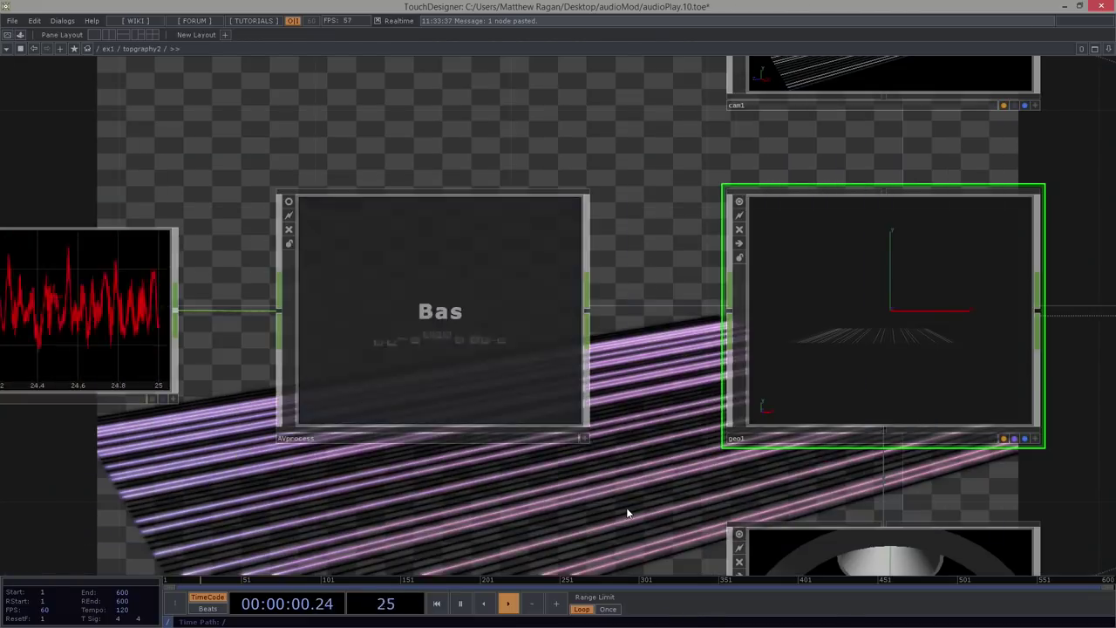
left_click_drag(625, 509, 93, 454)
scroll(633, 448, "down", 2)
scroll(411, 311, "up", 4)
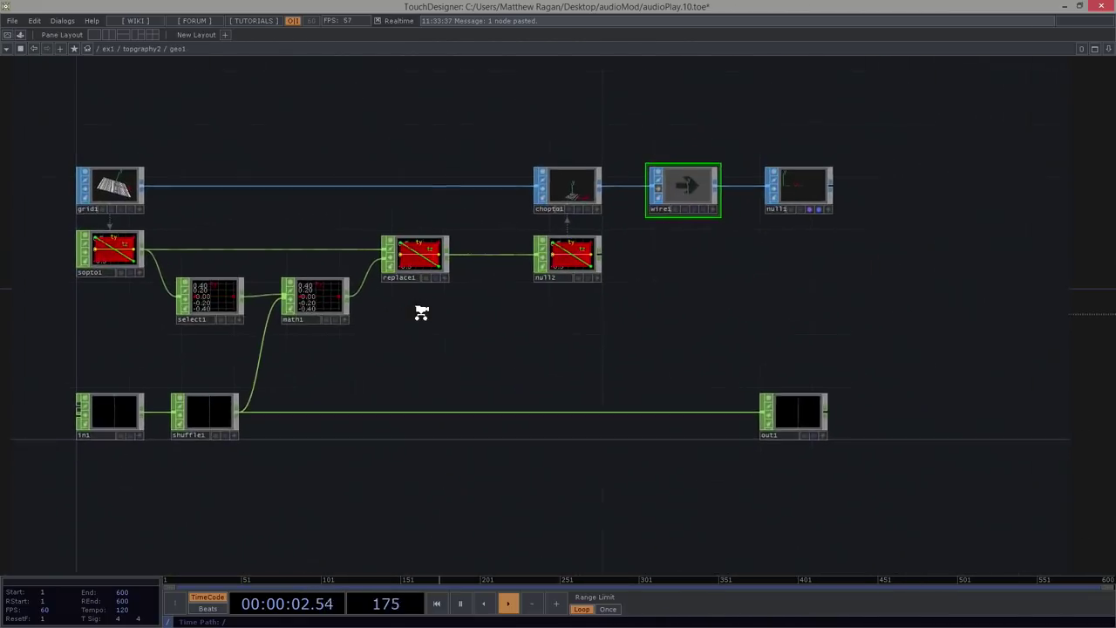
left_click_drag(689, 263, 706, 336)
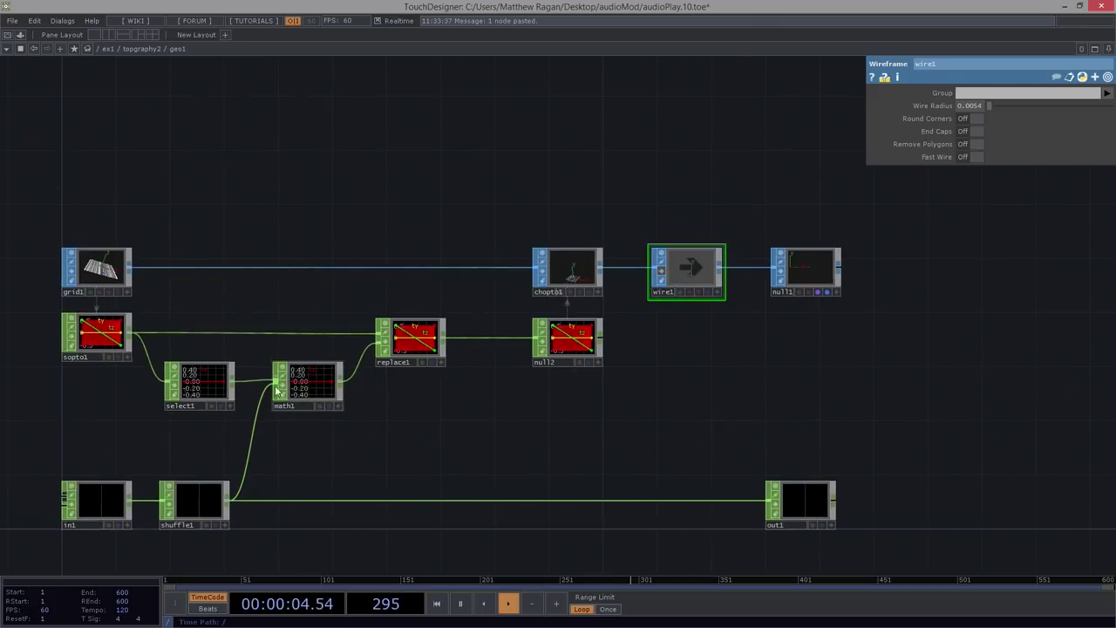
scroll(270, 389, "up", 3)
left_click_drag(200, 309, 340, 236)
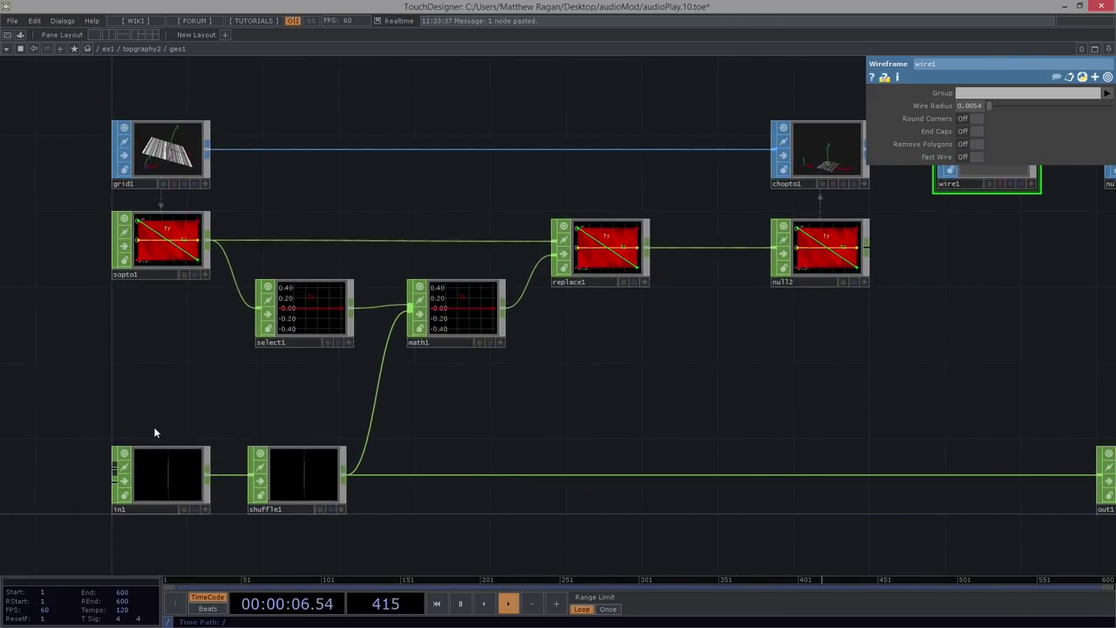
left_click_drag(154, 426, 156, 418)
right_click_drag(166, 378, 200, 509)
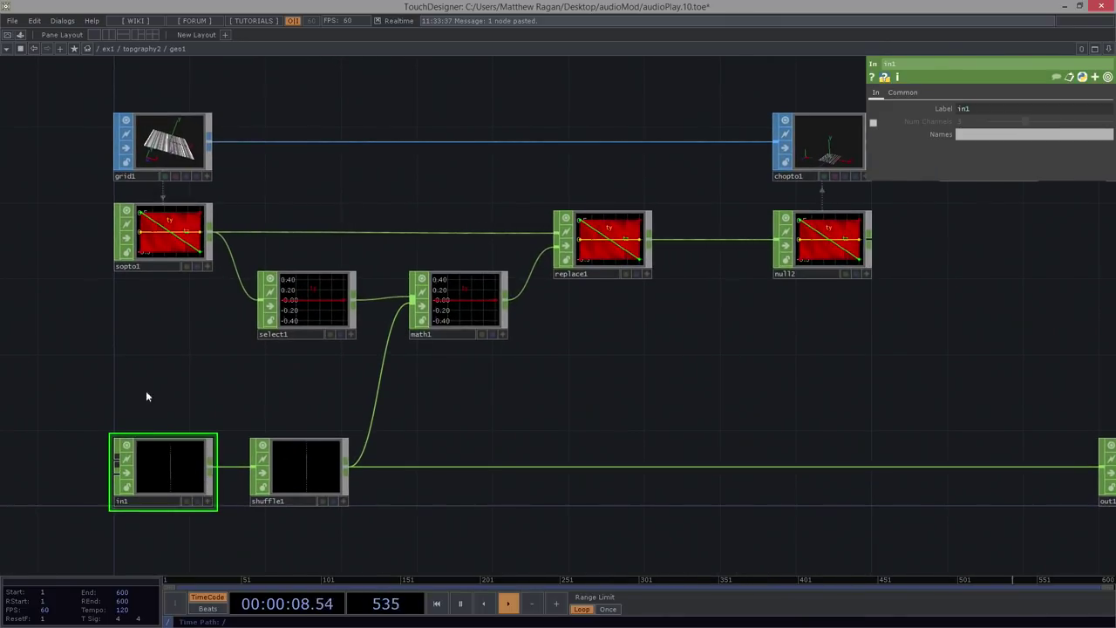
- Return to the topgraphy2 network and connect AVprocess's output to geo1's input
scroll(145, 391, "down", 5)
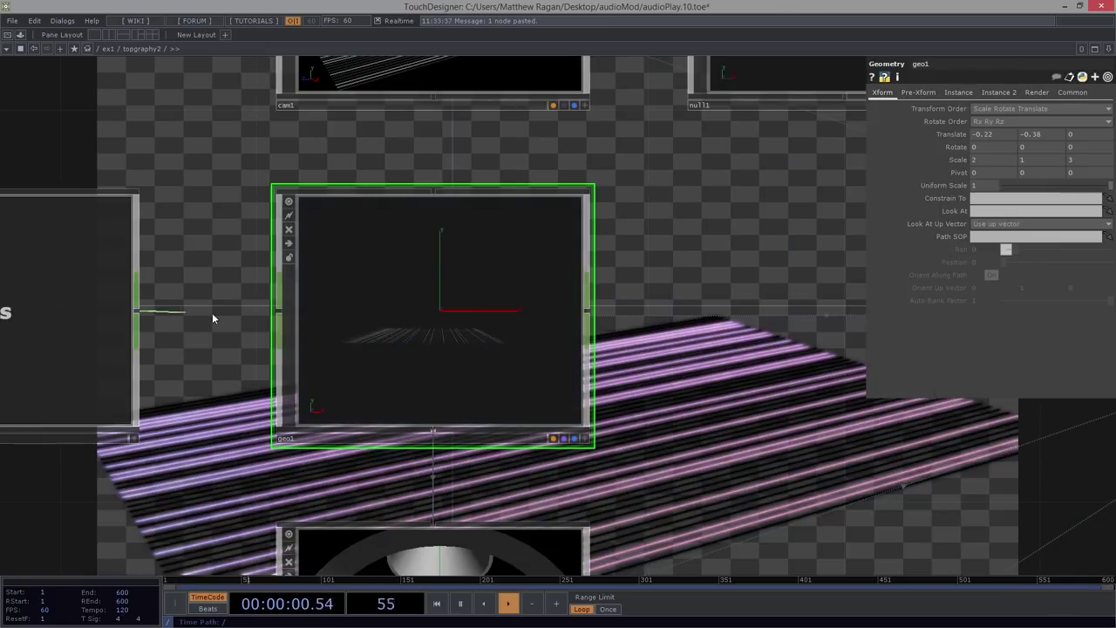
left_click(253, 315)
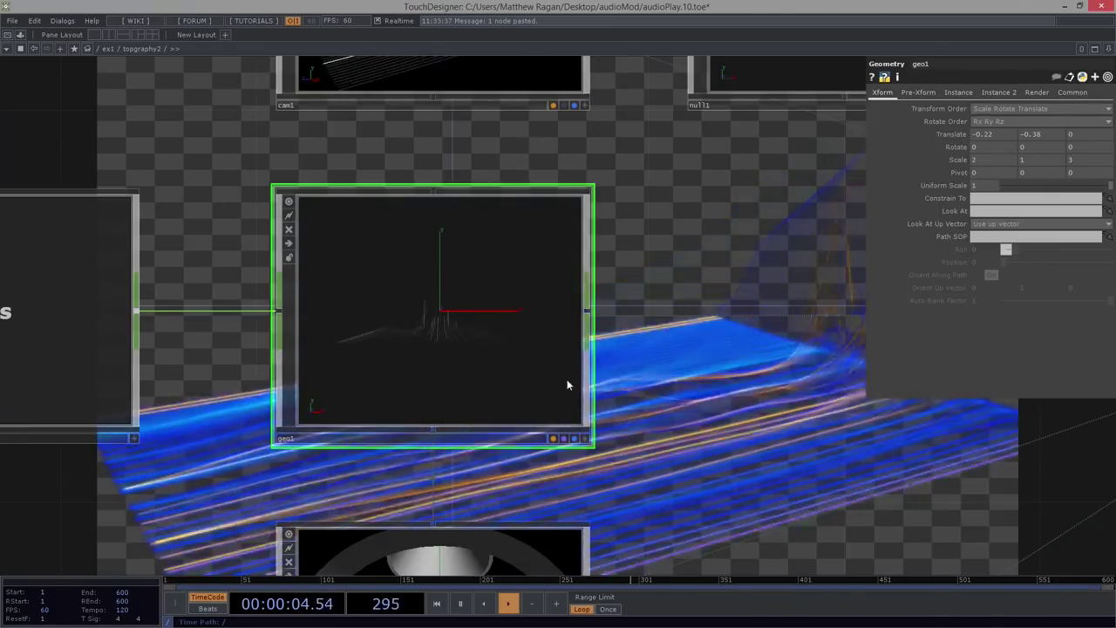
- Move the feedback component above the chain and wire render1 directly into bg so the feedback is skipped
left_click_drag(570, 381, 407, 357)
scroll(271, 308, "down", 5)
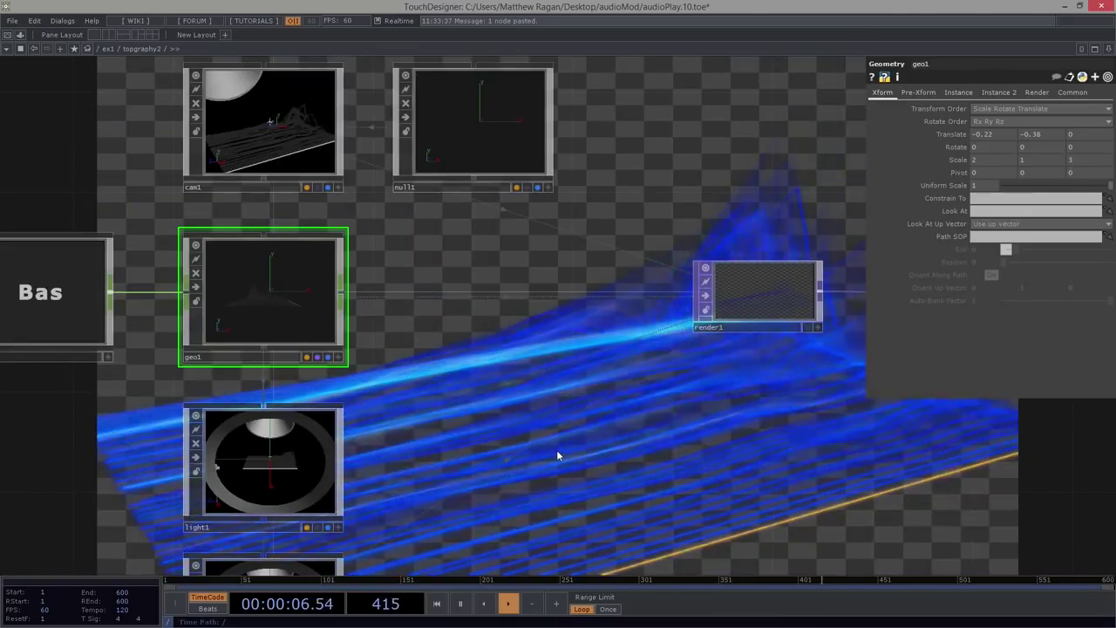
left_click_drag(375, 429, 9, 431)
left_click(461, 276)
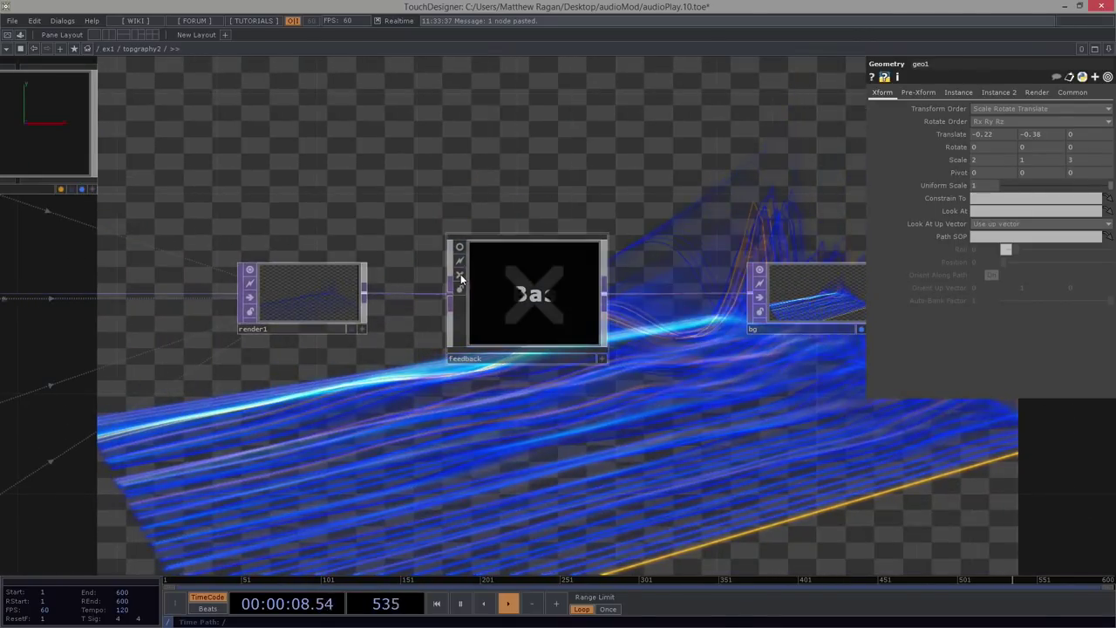
left_click_drag(488, 286, 515, 214)
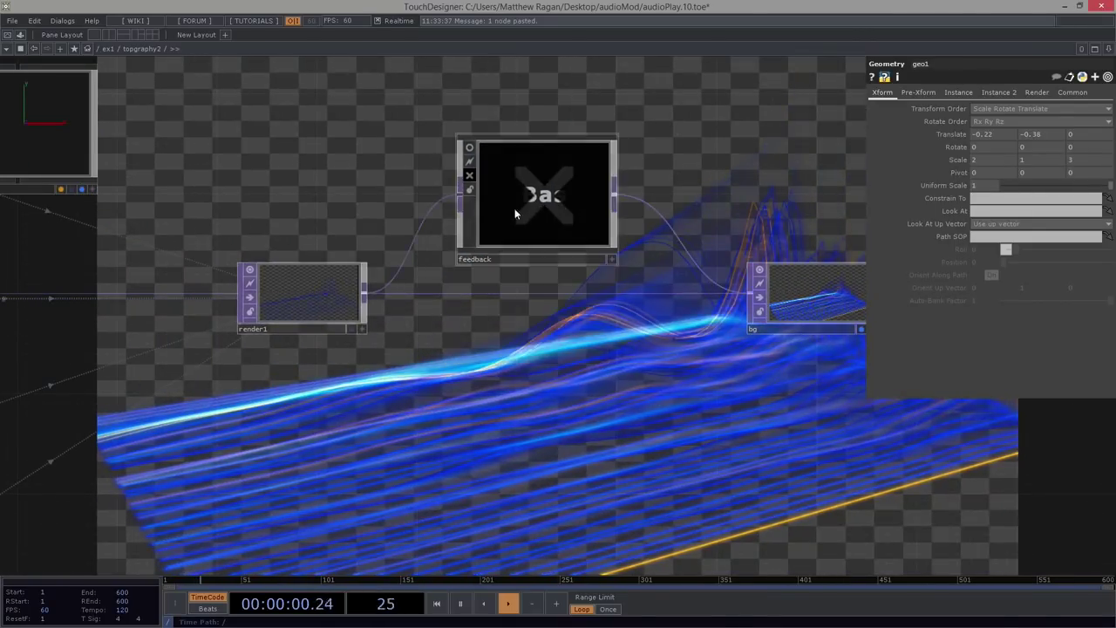
left_click(470, 177)
left_click_drag(364, 291, 749, 296)
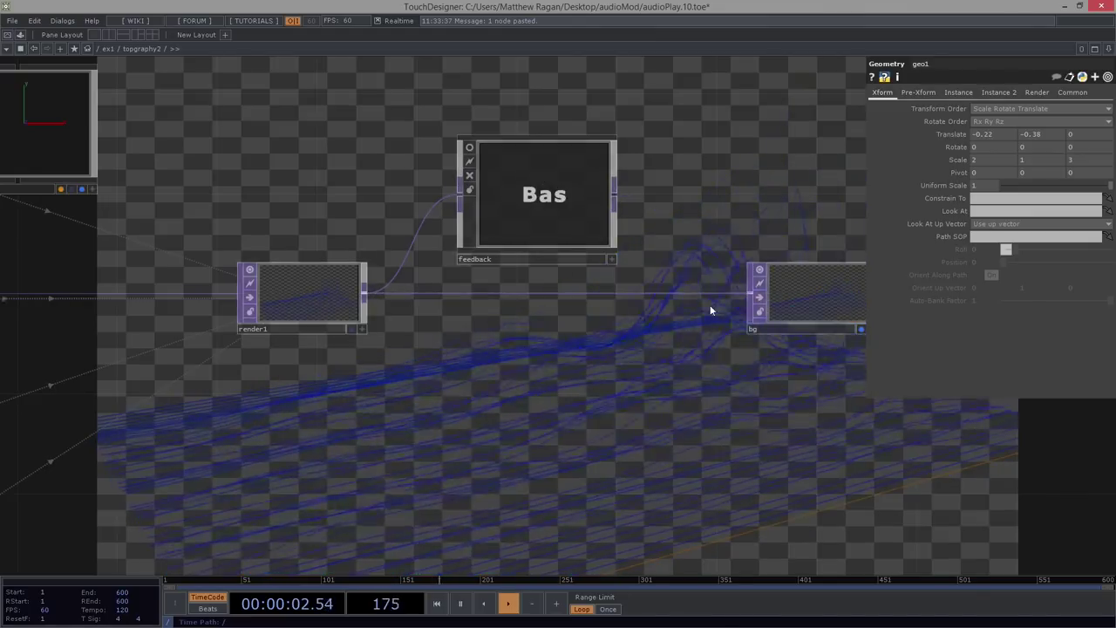
left_click_drag(569, 215, 567, 195)
- Enter geo1's network and set grid1's primitive type to Mesh
left_click_drag(590, 456, 529, 439)
scroll(528, 434, "down", 5)
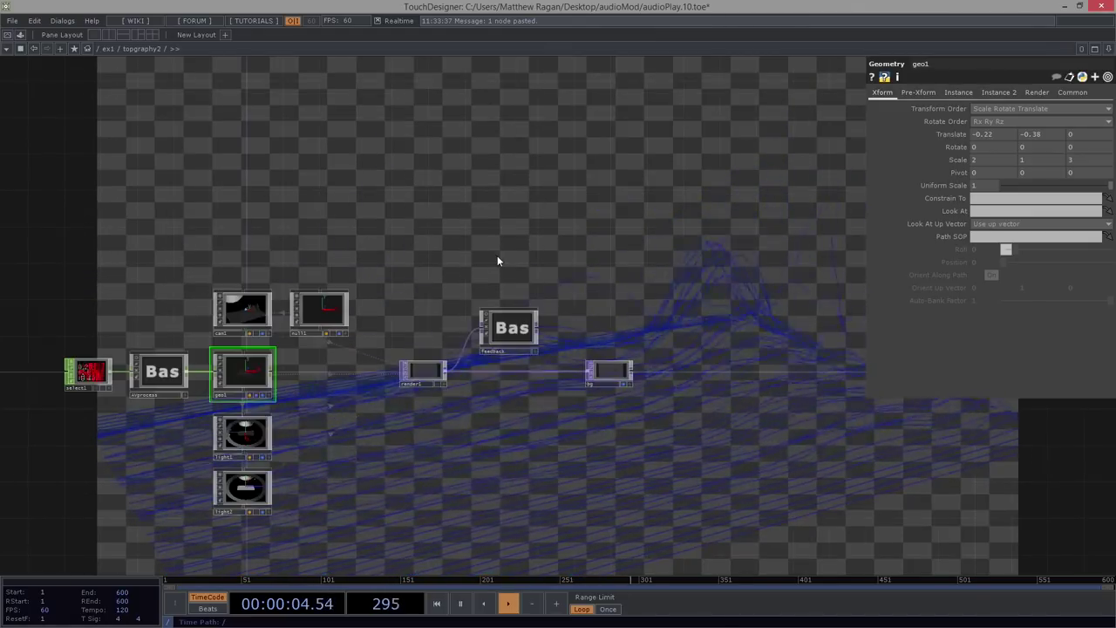
scroll(429, 407, "up", 5)
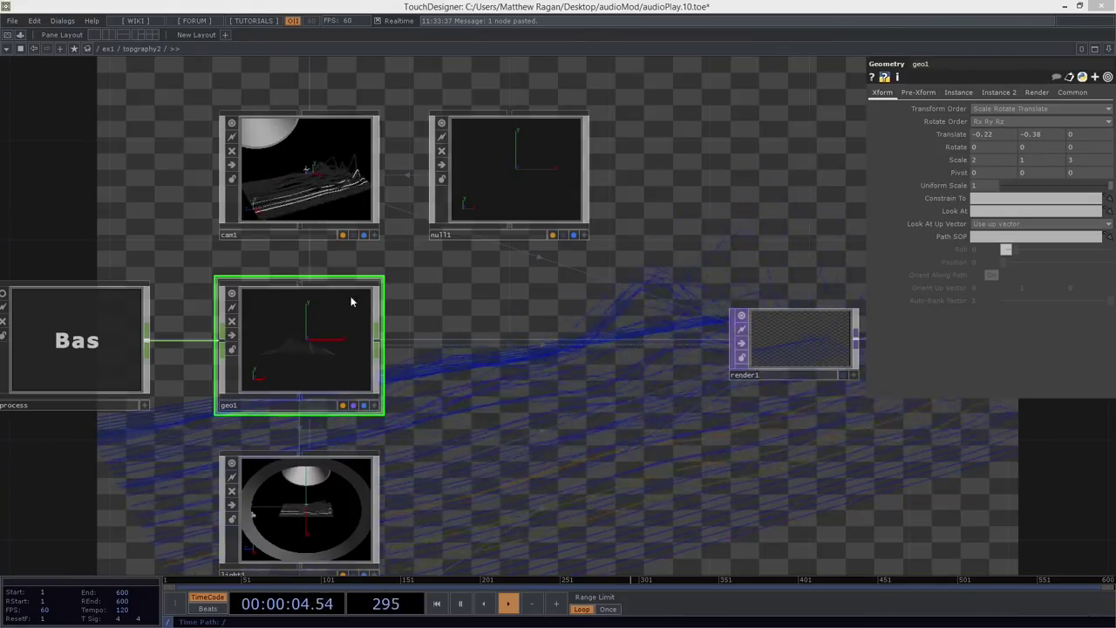
scroll(406, 377, "up", 6)
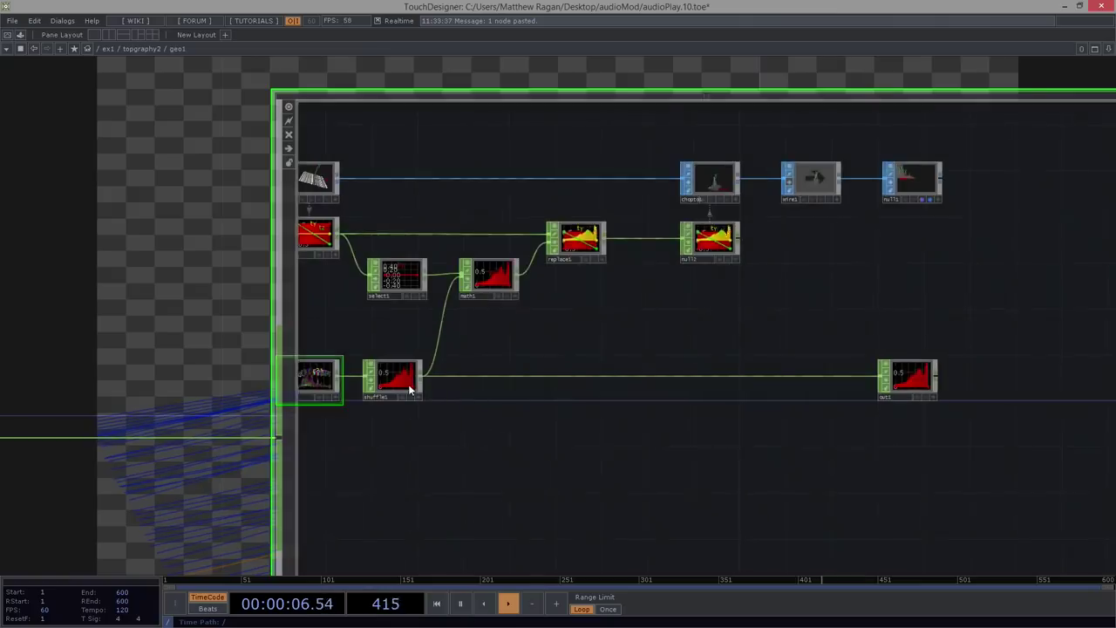
left_click_drag(84, 213, 83, 211)
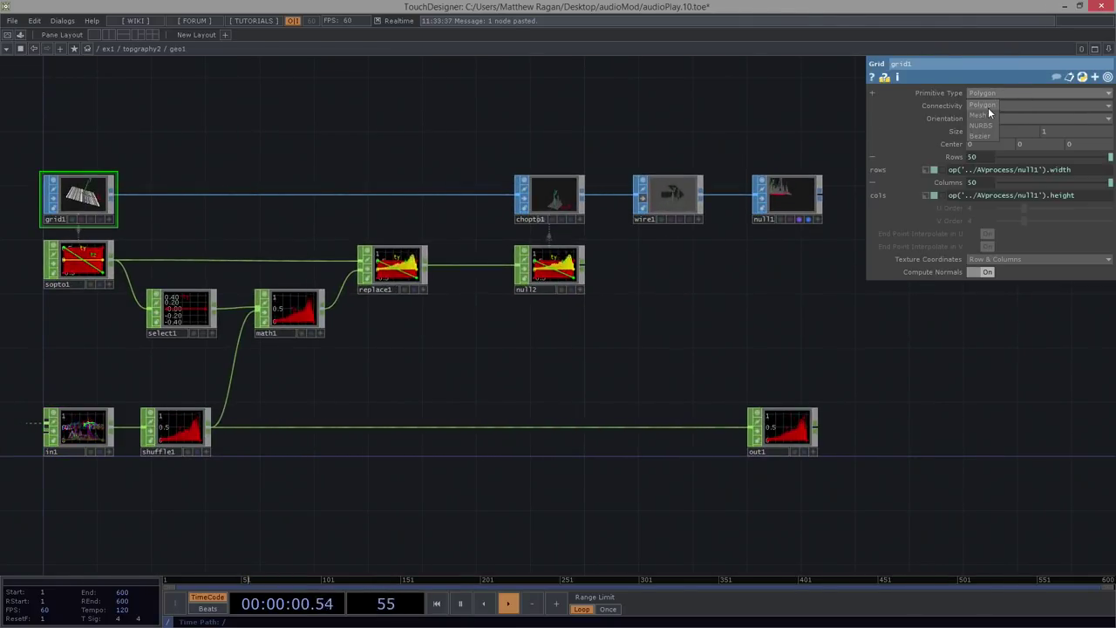
scroll(711, 291, "up", 10)
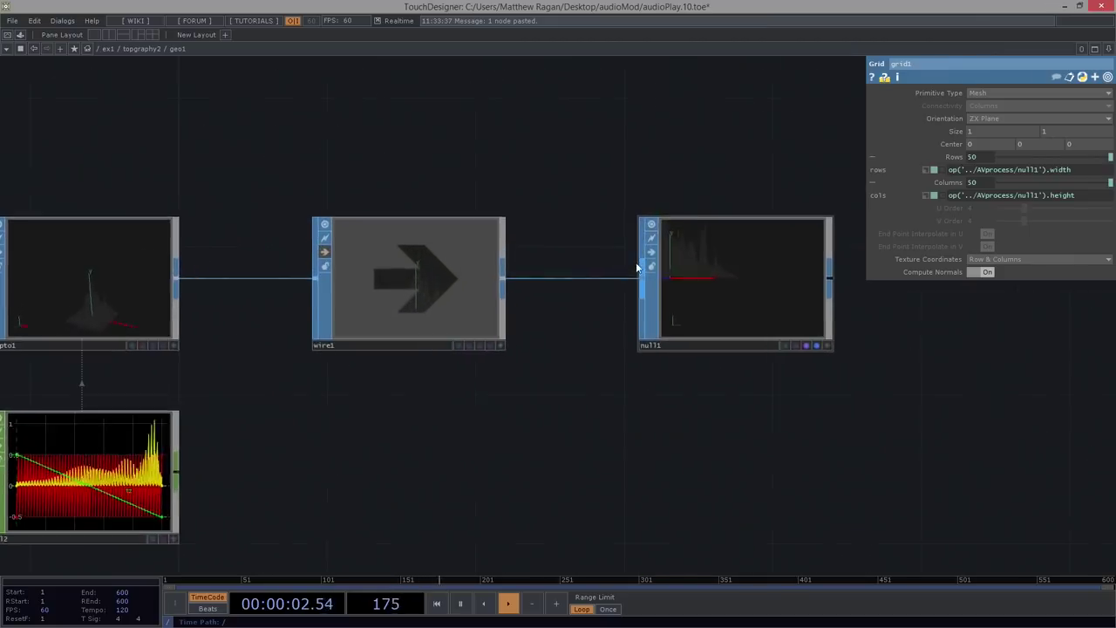
- Set grid1 to Polygon with Quadrilaterals connectivity and inspect the surface from several angles in null1's viewer
scroll(740, 296, "down", 5)
left_click(285, 284)
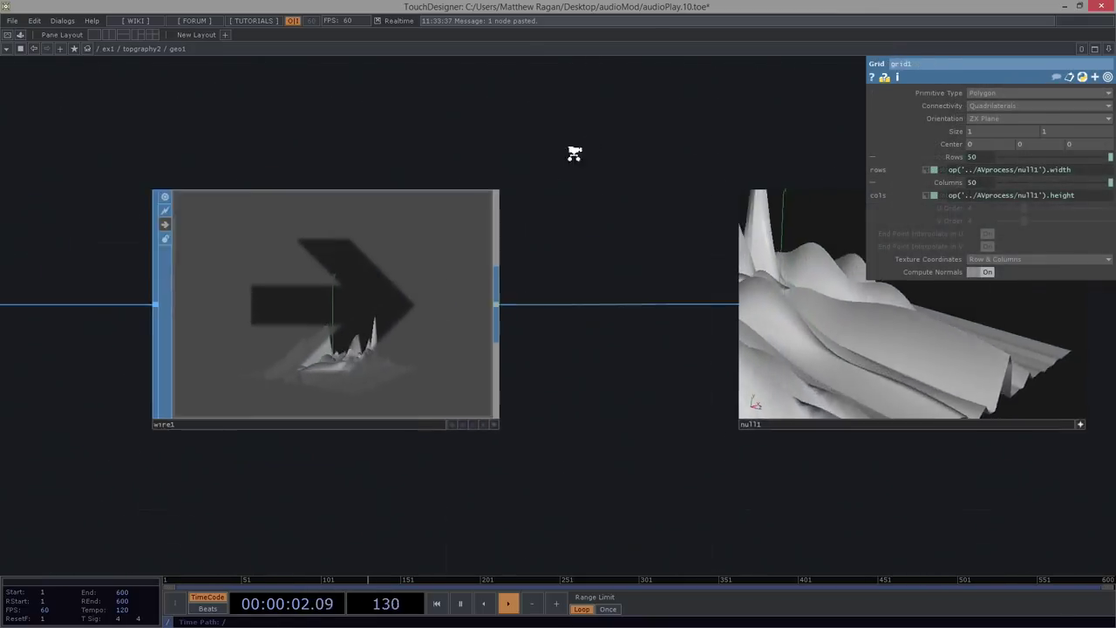
middle_click_drag(574, 153, 396, 397)
left_click_drag(394, 404, 743, 509)
middle_click_drag(234, 327, 266, 256)
left_click_drag(265, 256, 427, 240)
middle_click_drag(426, 239, 299, 239)
left_click_drag(298, 239, 544, 286)
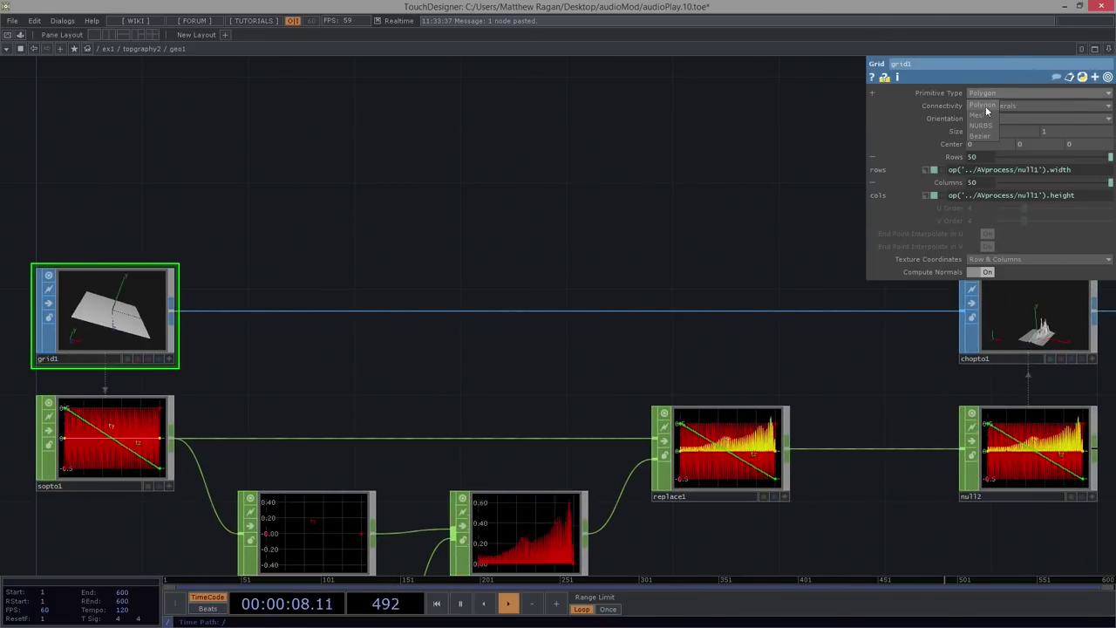
- Try Rows and then Columns connectivity on grid1 and inspect the lines in null1's viewer
left_click(991, 105)
left_click(994, 105)
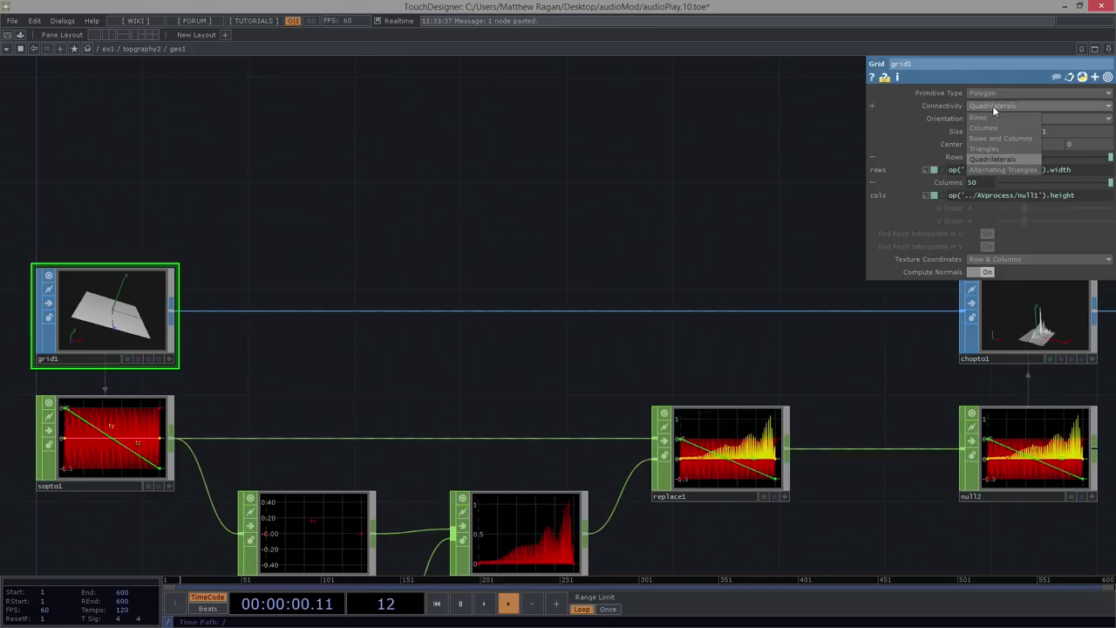
left_click(989, 123)
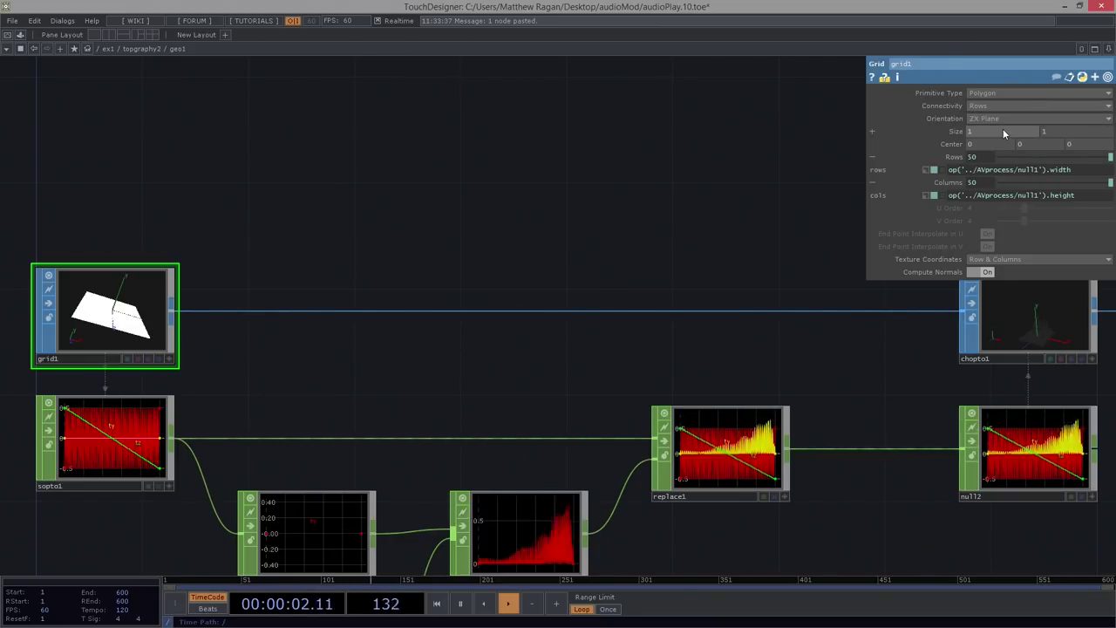
left_click(999, 107)
left_click(998, 127)
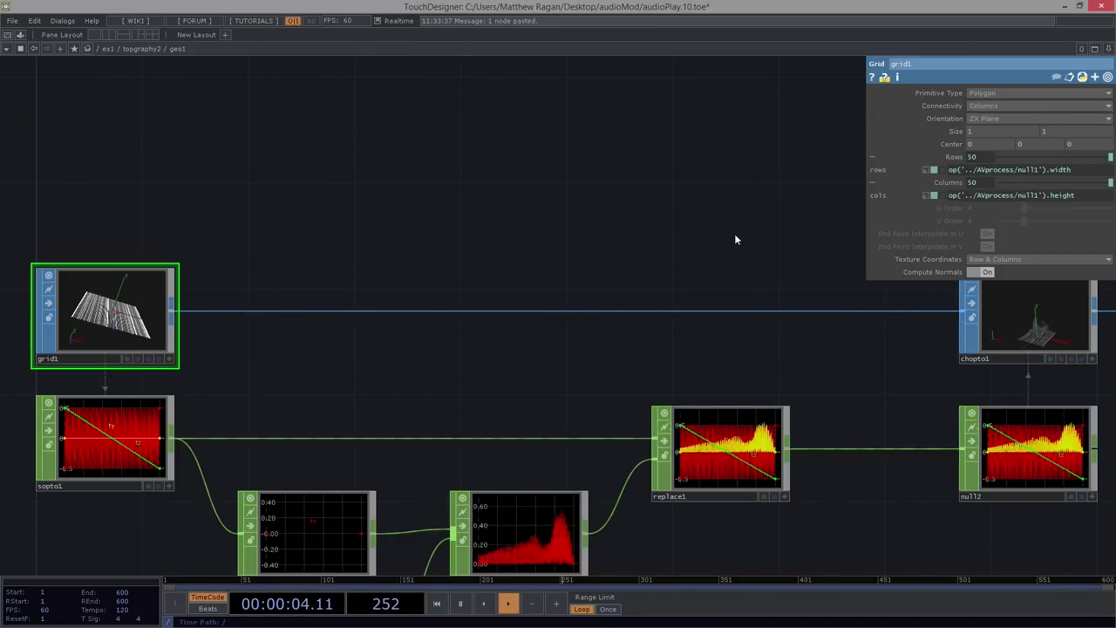
scroll(734, 234, "up", 5)
scroll(664, 395, "up", 3)
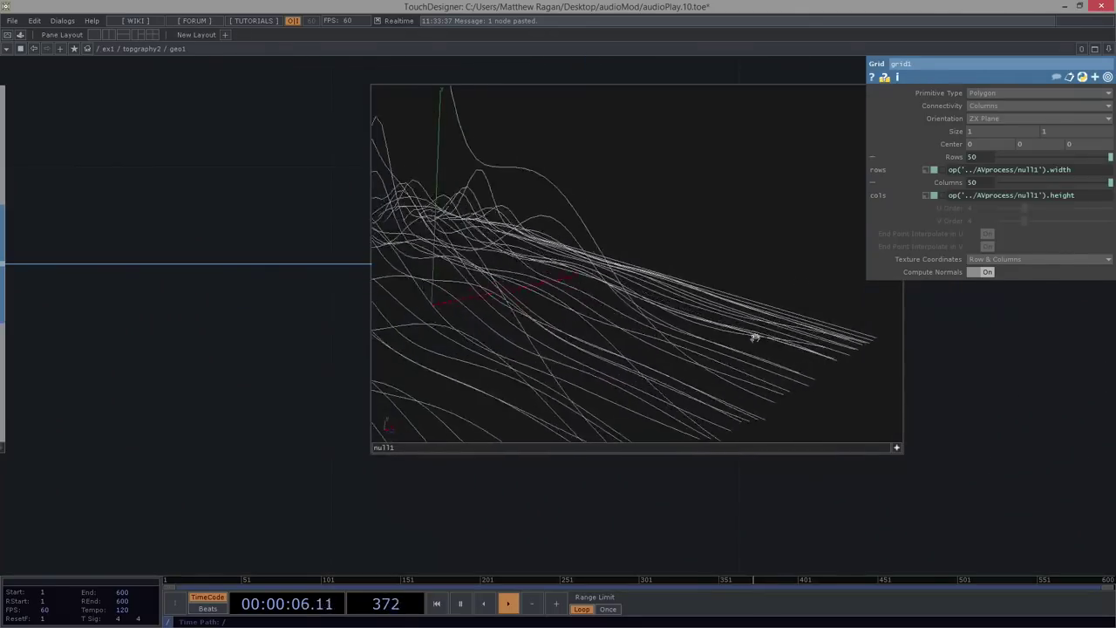
- Try Quadrilaterals connectivity on grid1, then set it to Alternating Triangles
left_click(1008, 109)
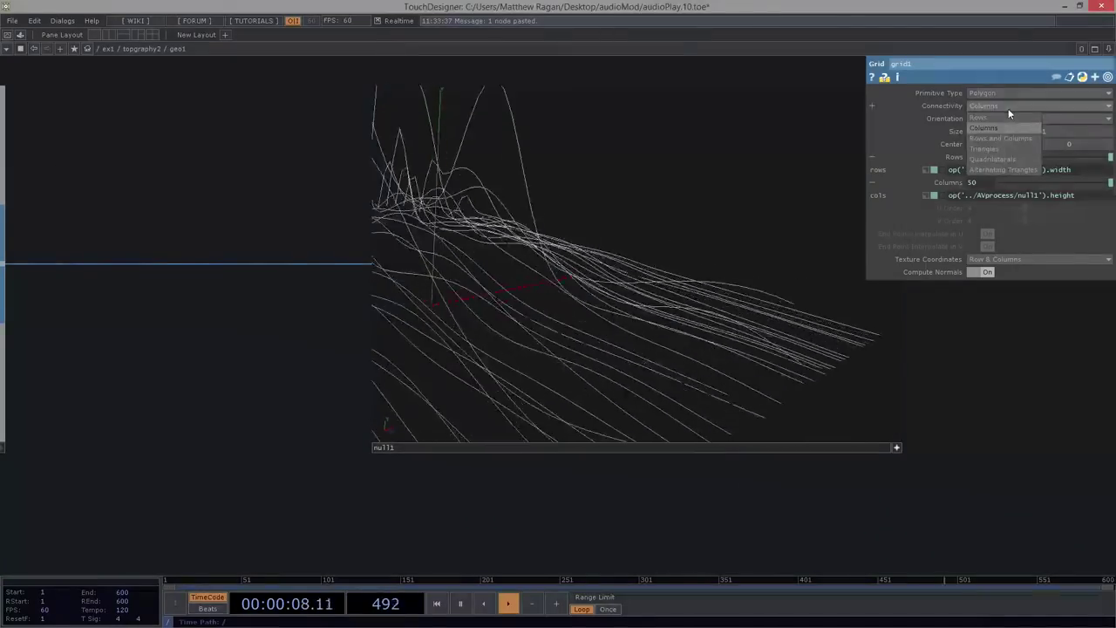
left_click(1007, 160)
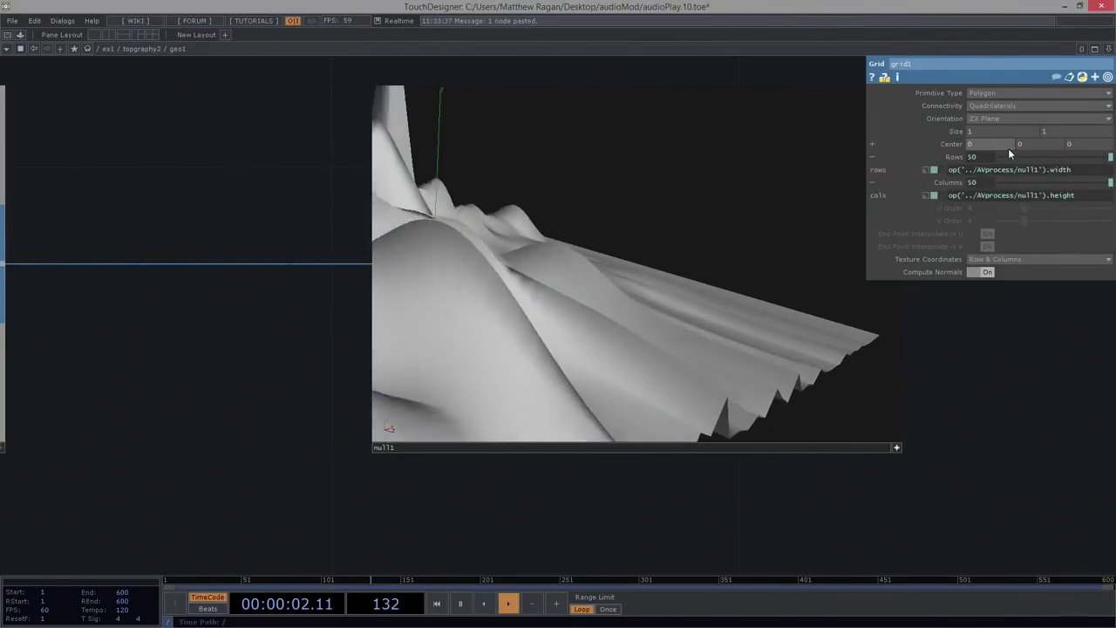
left_click(1003, 105)
left_click(1003, 170)
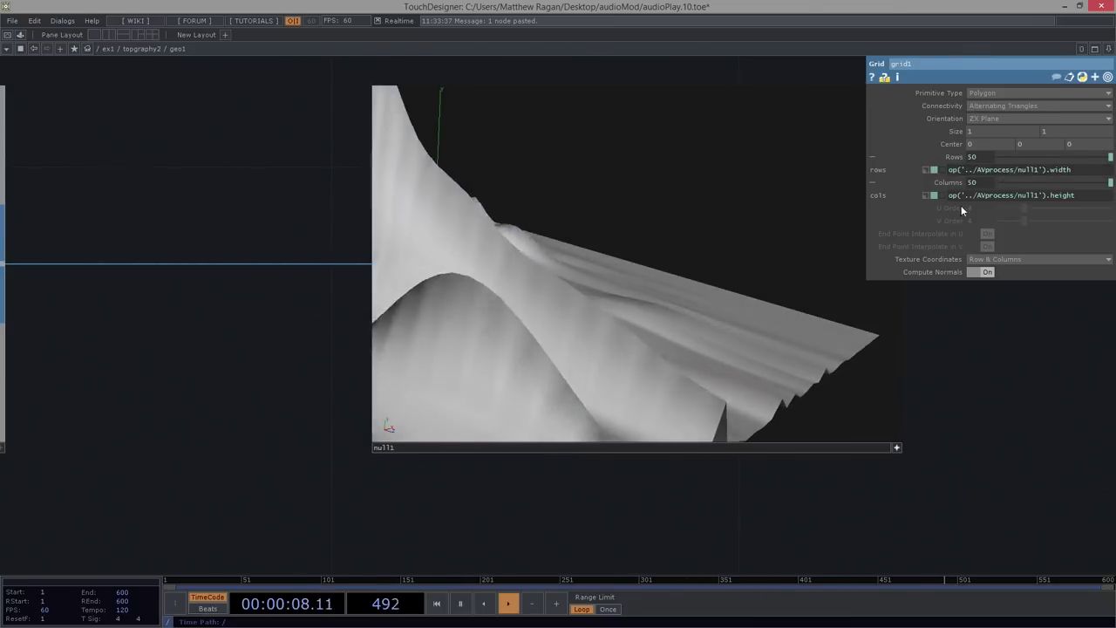
- Compare the Mesh, Bezier and NURBS primitive types on grid1, ending with NURBS
left_click(992, 105)
left_click(994, 93)
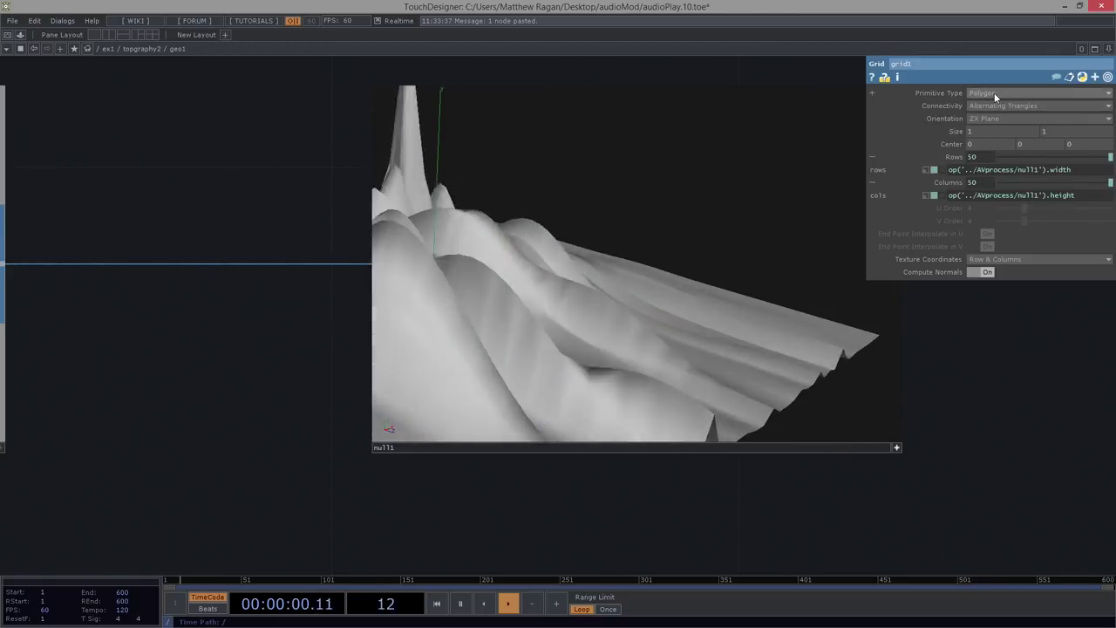
left_click(994, 93)
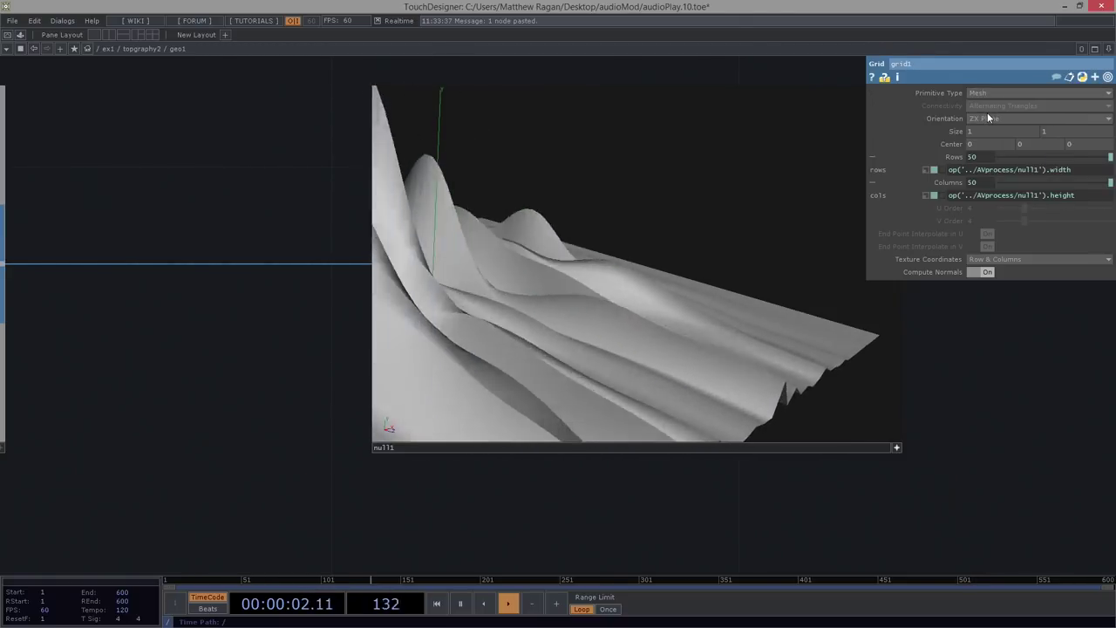
left_click(995, 91)
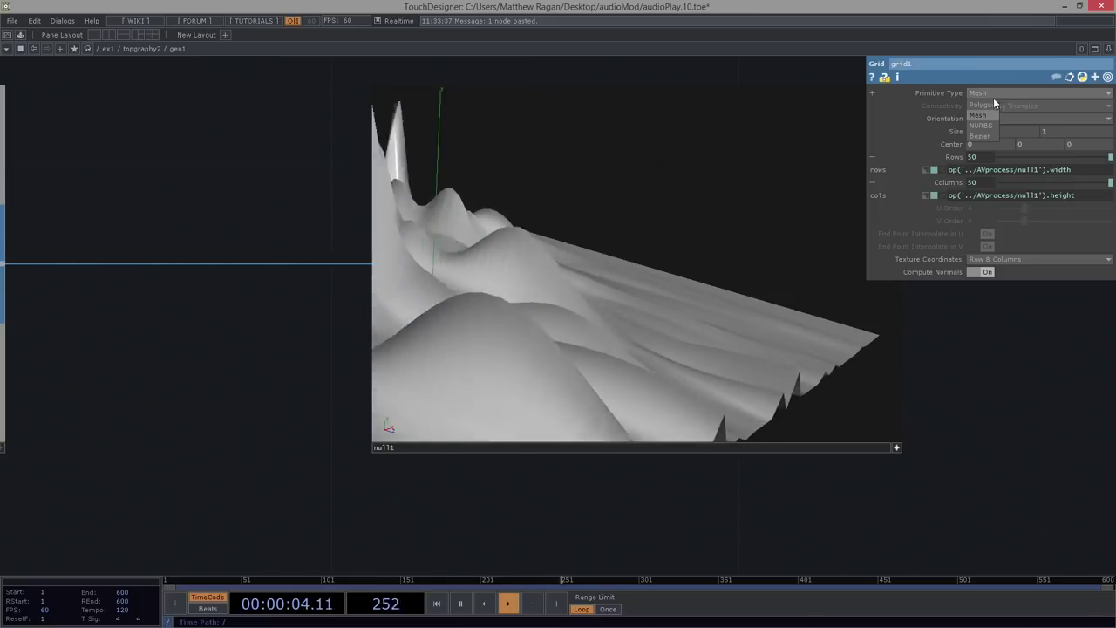
left_click(987, 135)
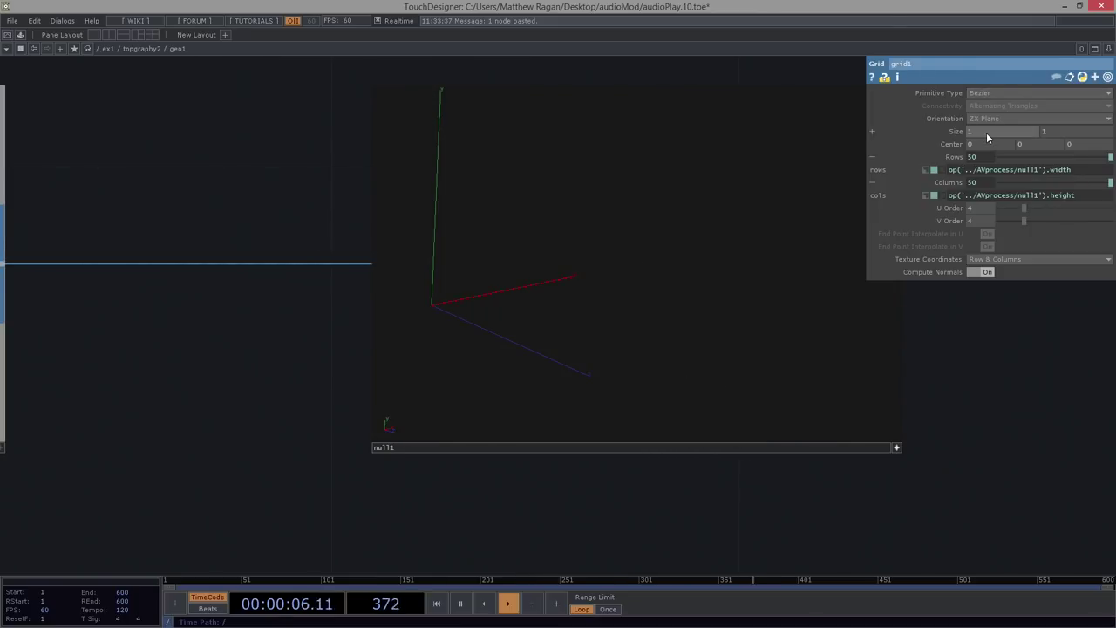
left_click(983, 125)
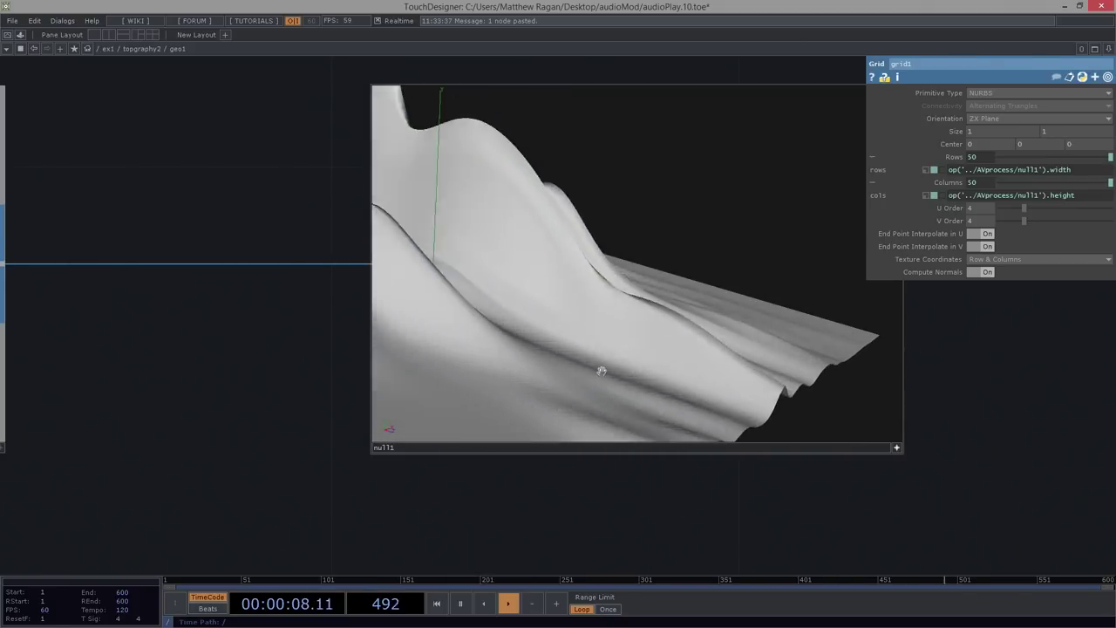
- Check the surface render in the topgraphy2 network, then return to geo1 and set grid1's primitive type to Mesh
scroll(304, 434, "down", 5)
scroll(304, 435, "down", 8)
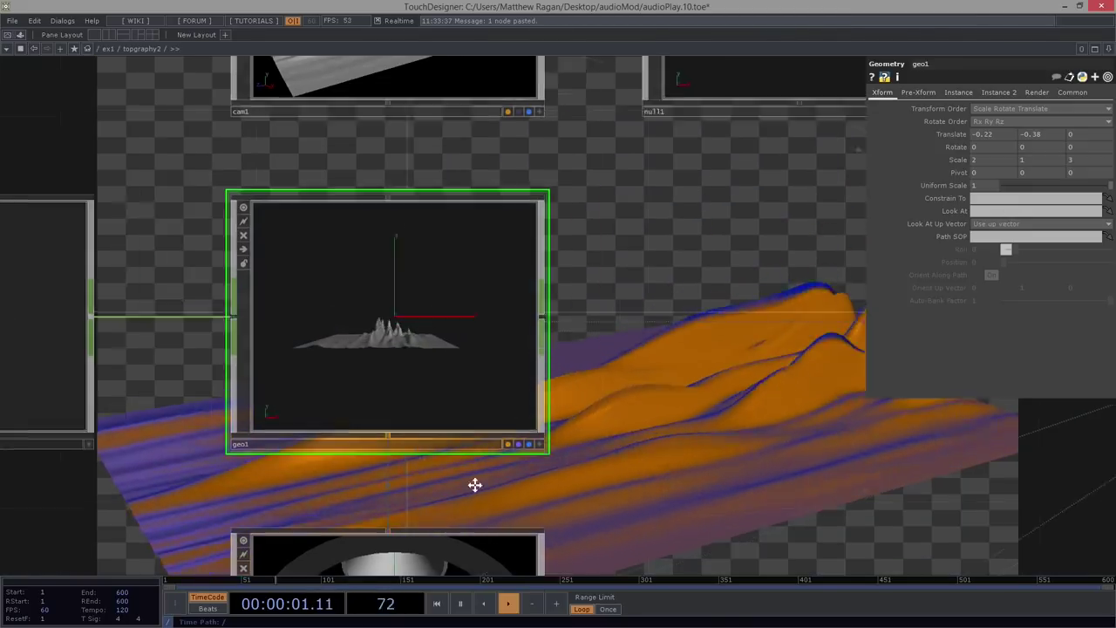
left_click_drag(475, 485, 109, 502)
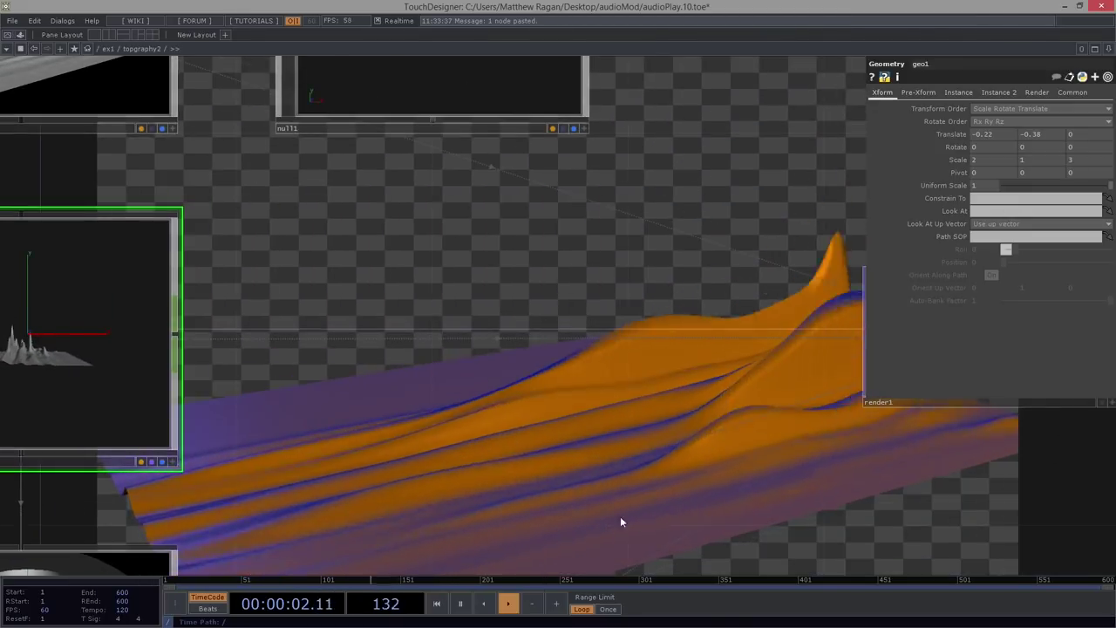
left_click_drag(663, 498, 908, 508)
scroll(295, 346, "up", 3)
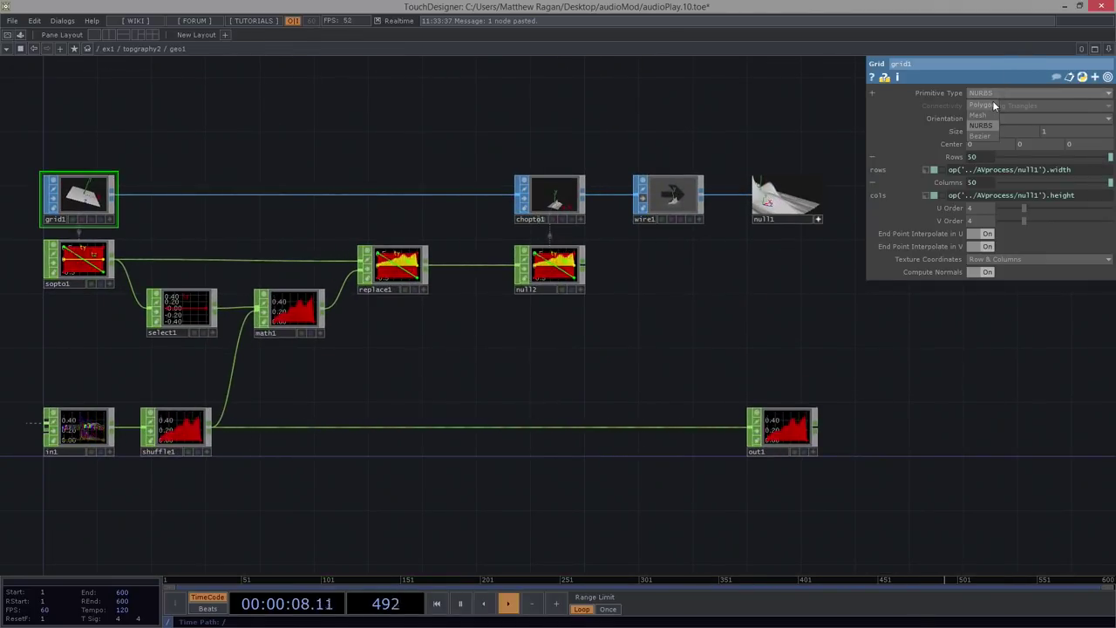
scroll(755, 210, "up", 5)
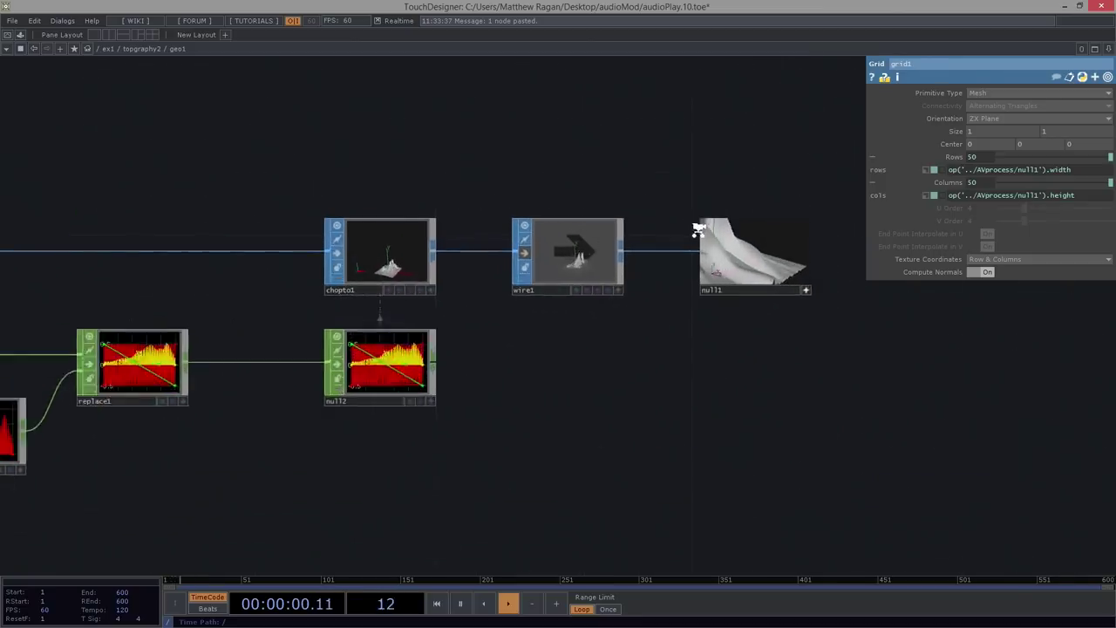
- Set grid1's primitive type to Polygon and its connectivity to Quadrilaterals
left_click(997, 93)
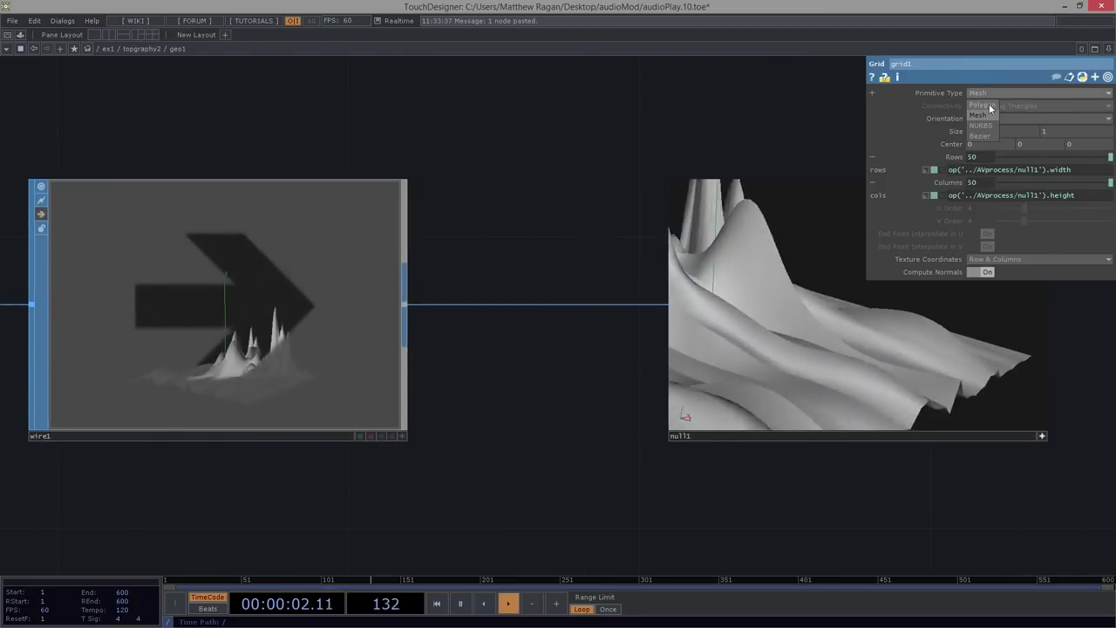
left_click(1003, 104)
left_click(999, 105)
left_click(992, 159)
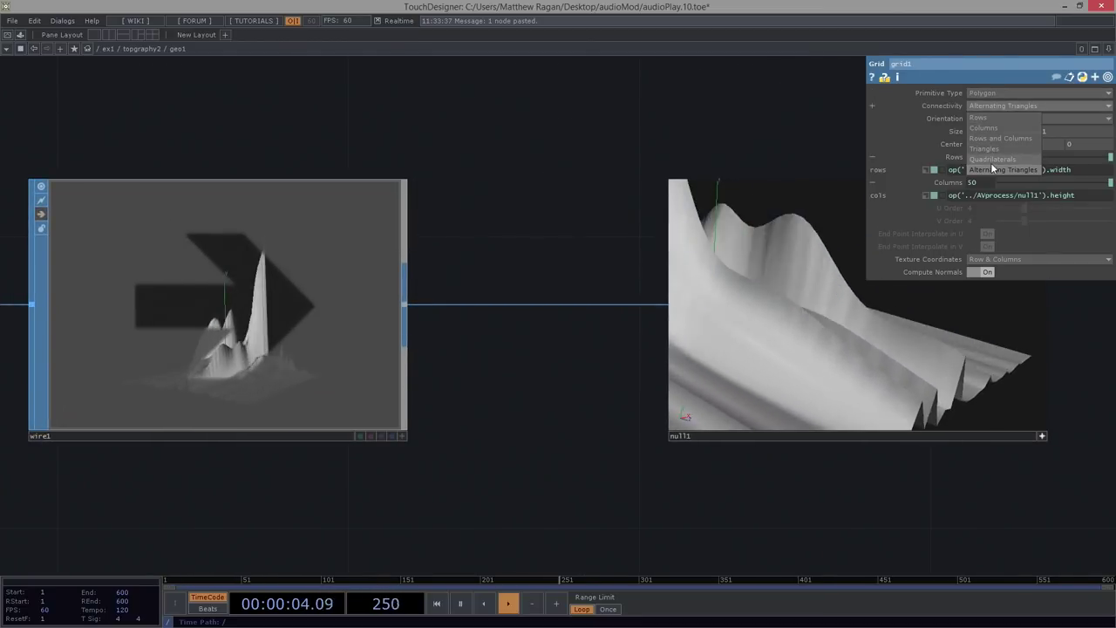
left_click_drag(857, 498, 636, 327)
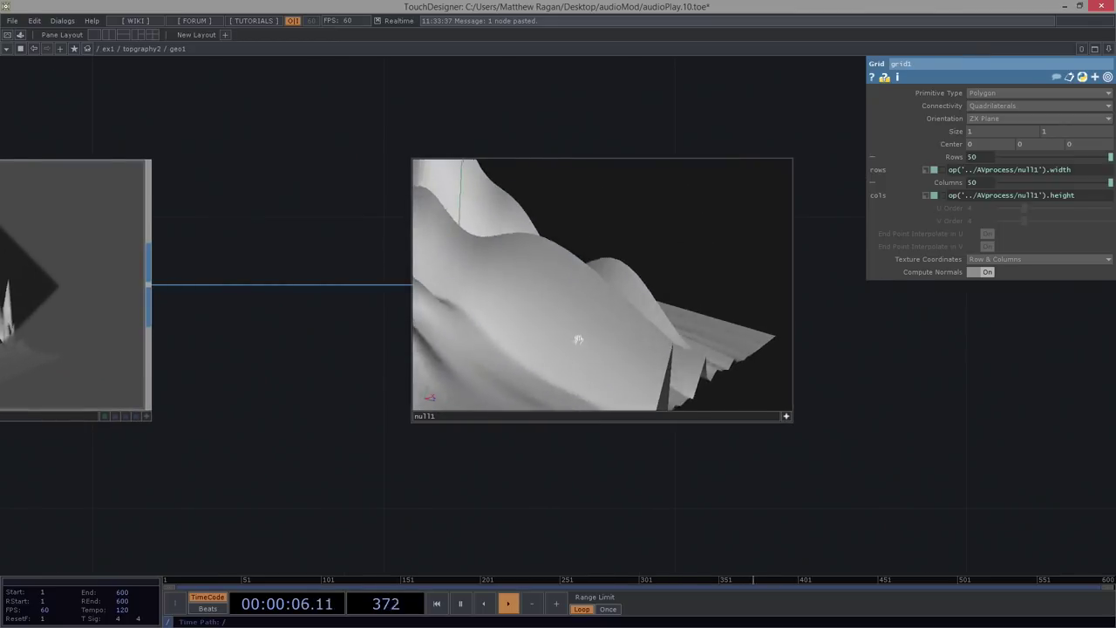
- Go up from geo1 to the topgraphy2 network and check the surface render in bg
scroll(422, 323, "down", 10)
key("p")
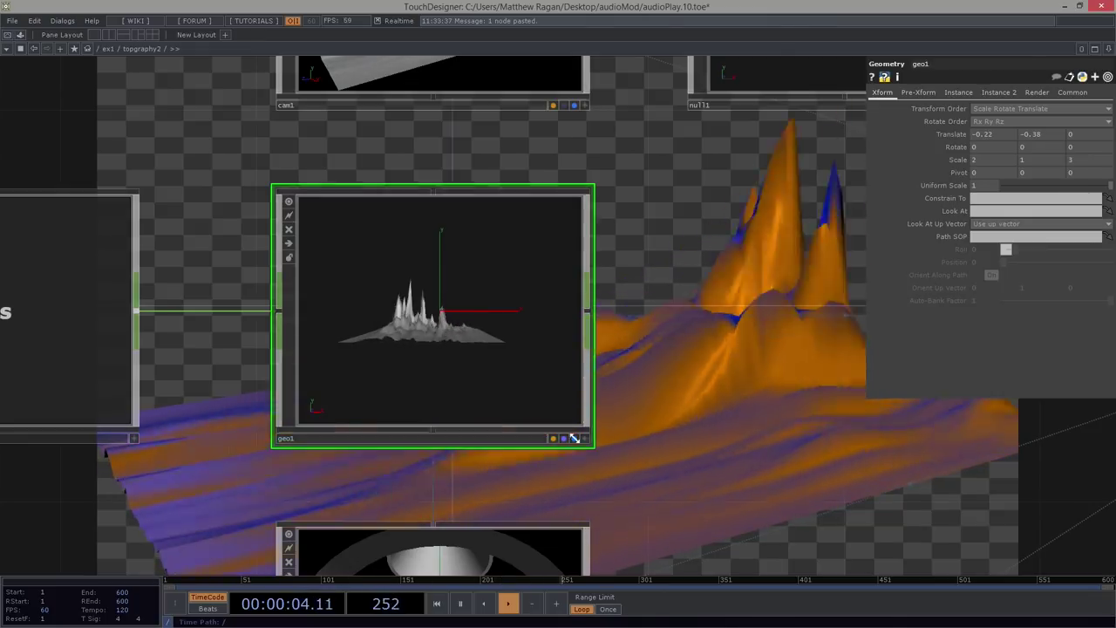
scroll(419, 314, "down", 5)
left_click_drag(696, 405, 307, 357)
scroll(394, 351, "down", 3)
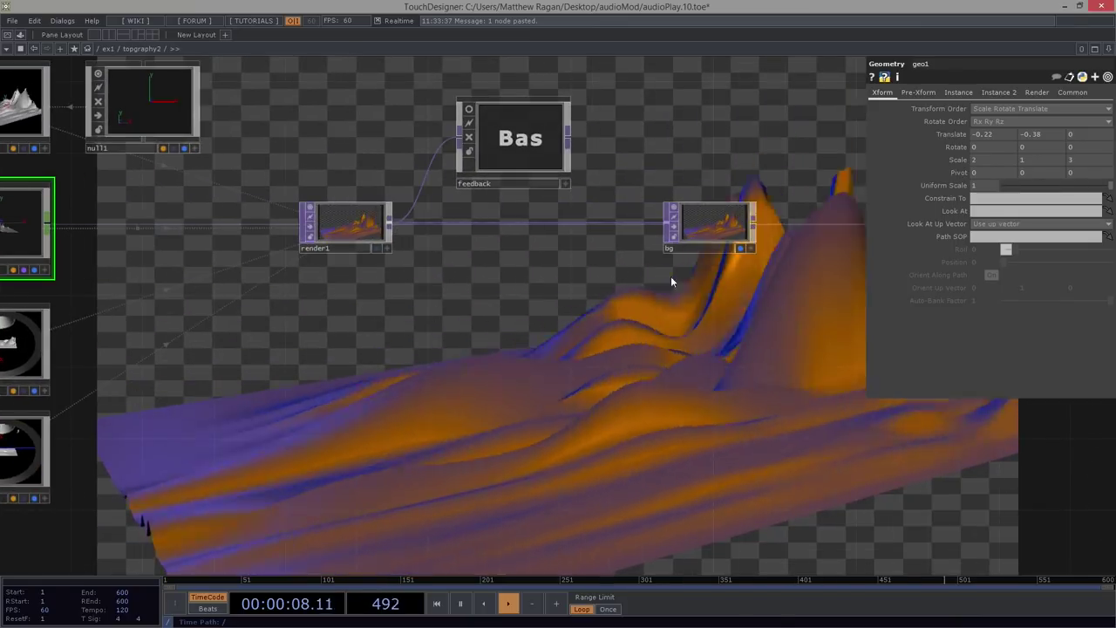
scroll(715, 235, "up", 10)
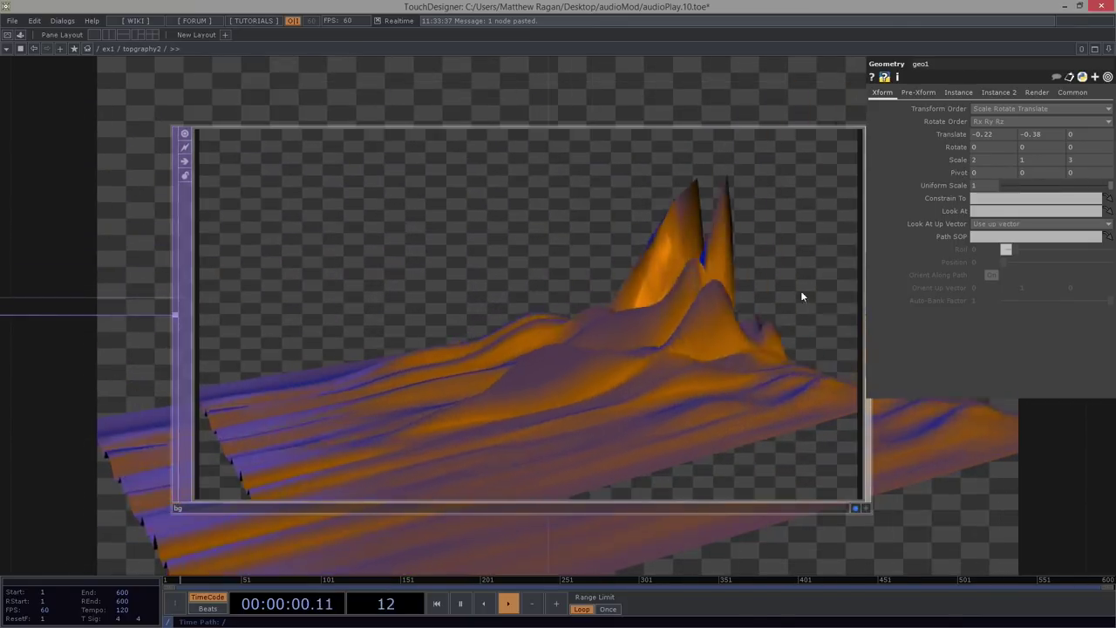
- Look over the topgraphy2 operators from select1 through AVprocess to geo1, the camera and the lights
scroll(28, 442, "down", 3)
scroll(28, 442, "down", 3)
left_click_drag(337, 396, 856, 322)
scroll(857, 322, "down", 3)
left_click_drag(71, 309, 649, 304)
left_click_drag(31, 135, 559, 249)
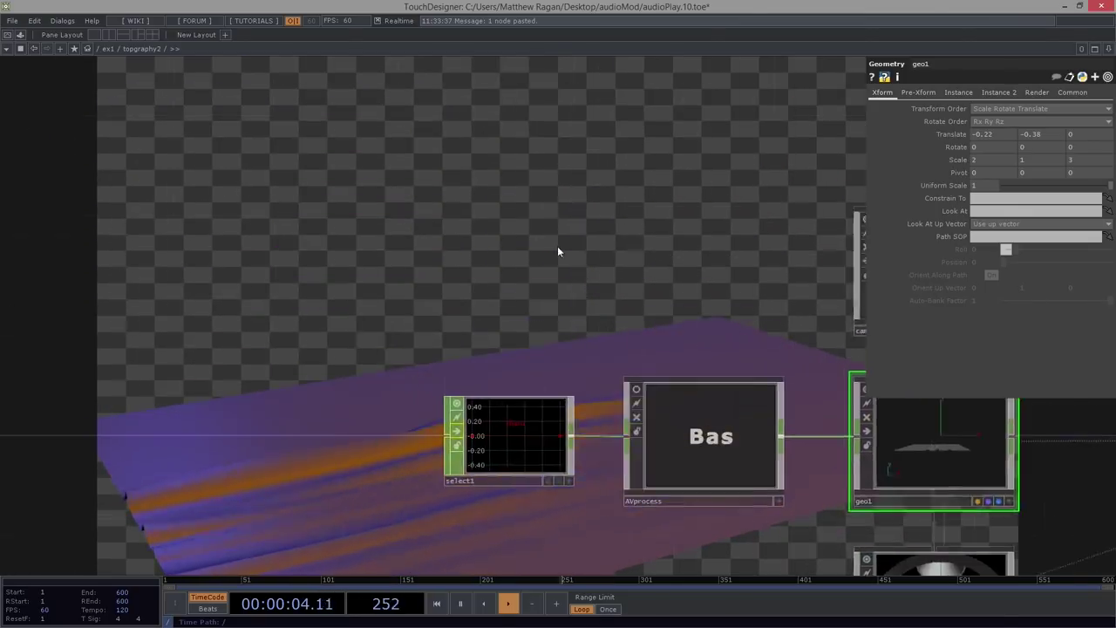
scroll(540, 261, "down", 3)
left_click_drag(509, 276, 218, 319)
scroll(530, 287, "up", 6)
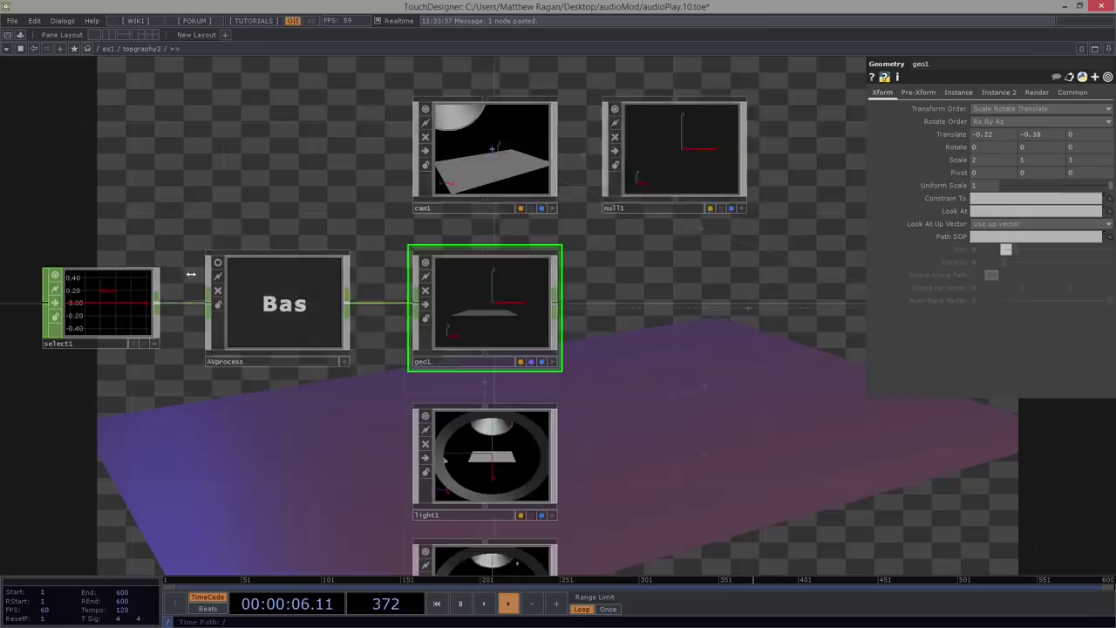
- Open bg's output in its own floating viewer window
left_click_drag(1025, 468, 499, 396)
scroll(499, 396, "down", 1)
left_click_drag(943, 434, 179, 373)
scroll(439, 359, "down", 5)
left_click_drag(696, 358, 580, 329)
scroll(762, 329, "down", 1)
right_click(747, 267)
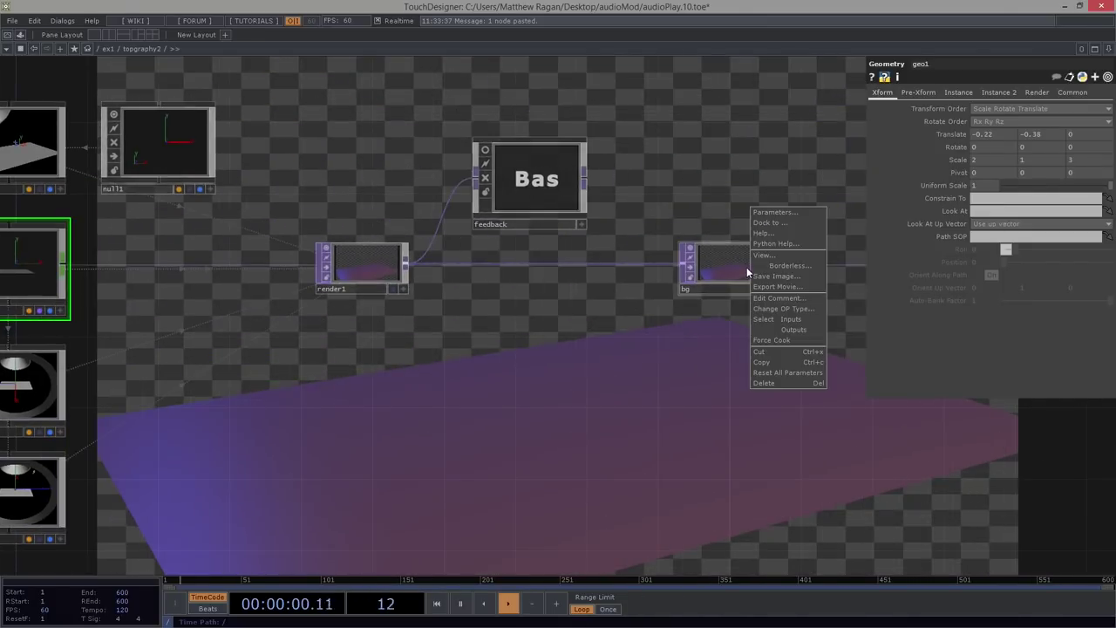
left_click(764, 254)
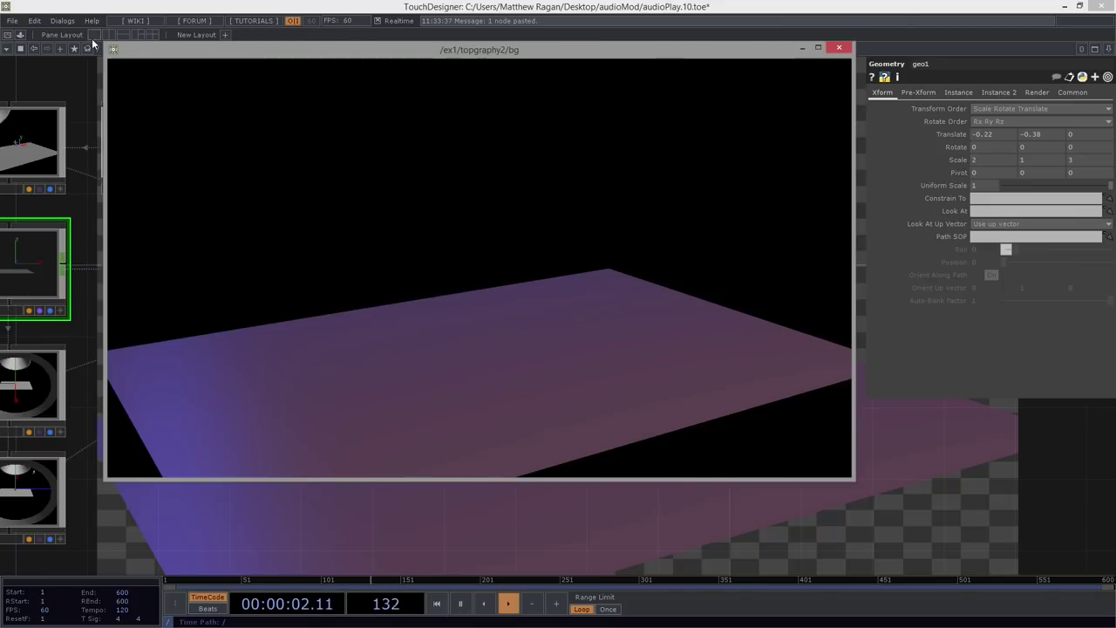
- Shrink the floating bg viewer and move it aside so the network stays accessible while the render plays
left_click_drag(109, 46, 382, 200)
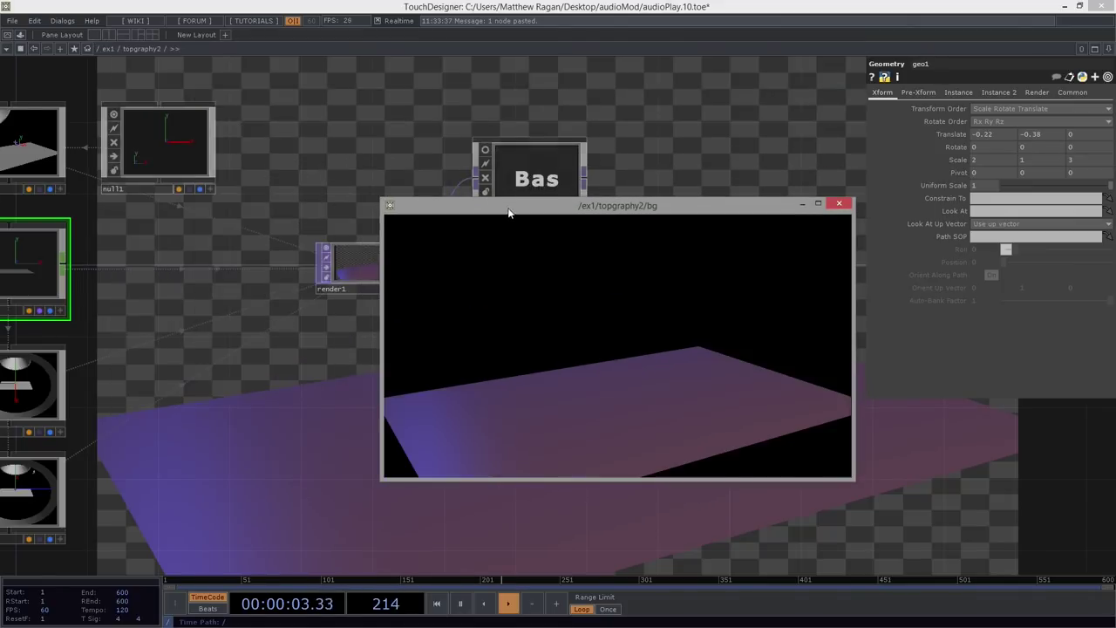
left_click_drag(511, 209, 692, 310)
left_click_drag(780, 328, 734, 305)
- Enter the AVprocess container in topgraphy2, keeping the bg viewer open
left_click_drag(349, 314, 545, 298)
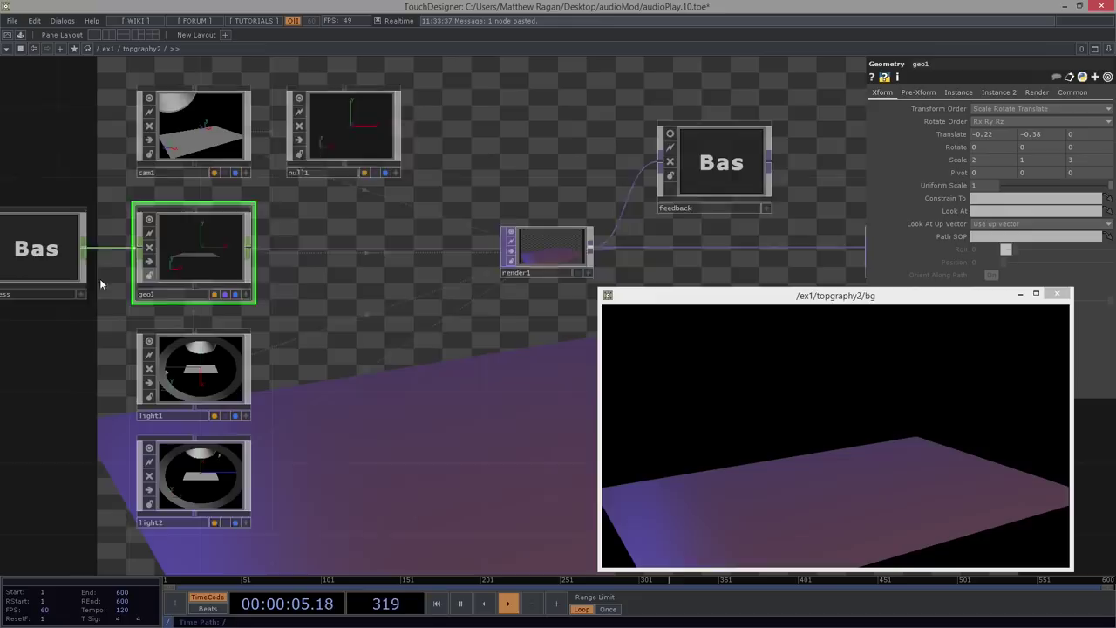
left_click_drag(16, 201, 80, 250)
scroll(94, 296, "up", 5)
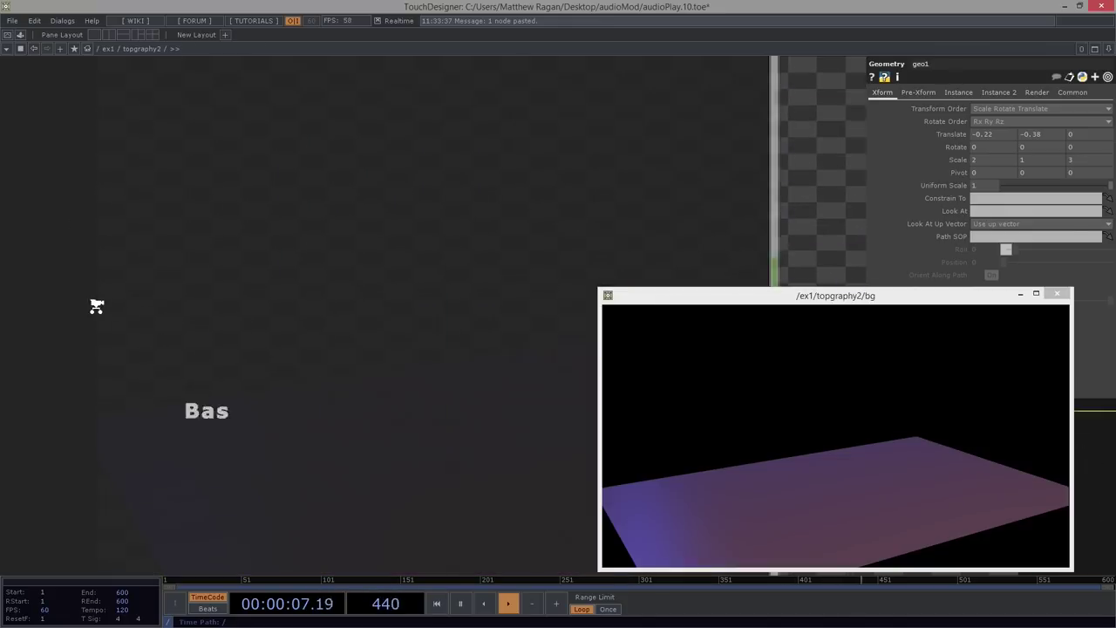
scroll(96, 305, "up", 3)
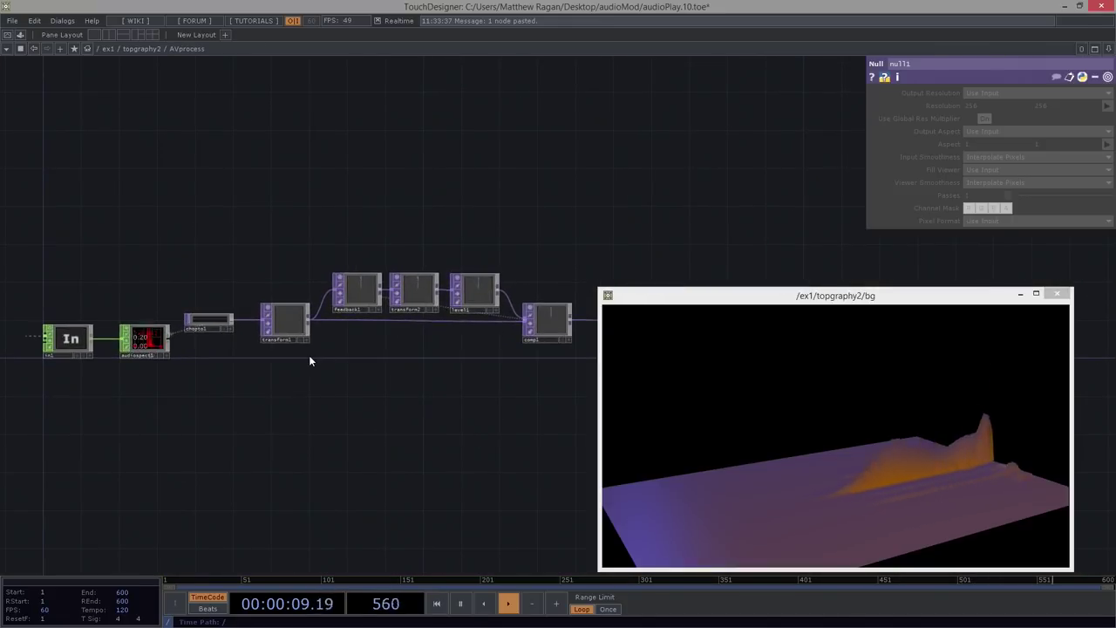
- Examine AVprocess's feedback loop of feedback1, transform2 and level1, and how comp1 feeds null1
left_click_drag(369, 384, 240, 402)
scroll(434, 345, "up", 4)
scroll(423, 359, "up", 2)
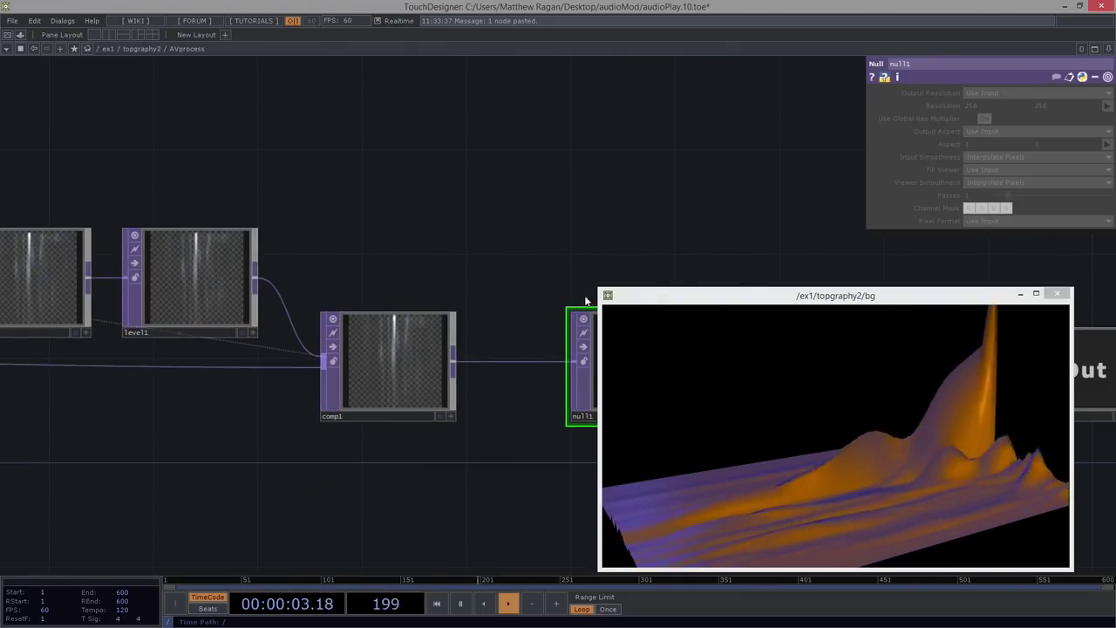
left_click_drag(498, 228, 293, 191)
right_click_drag(314, 196, 224, 346)
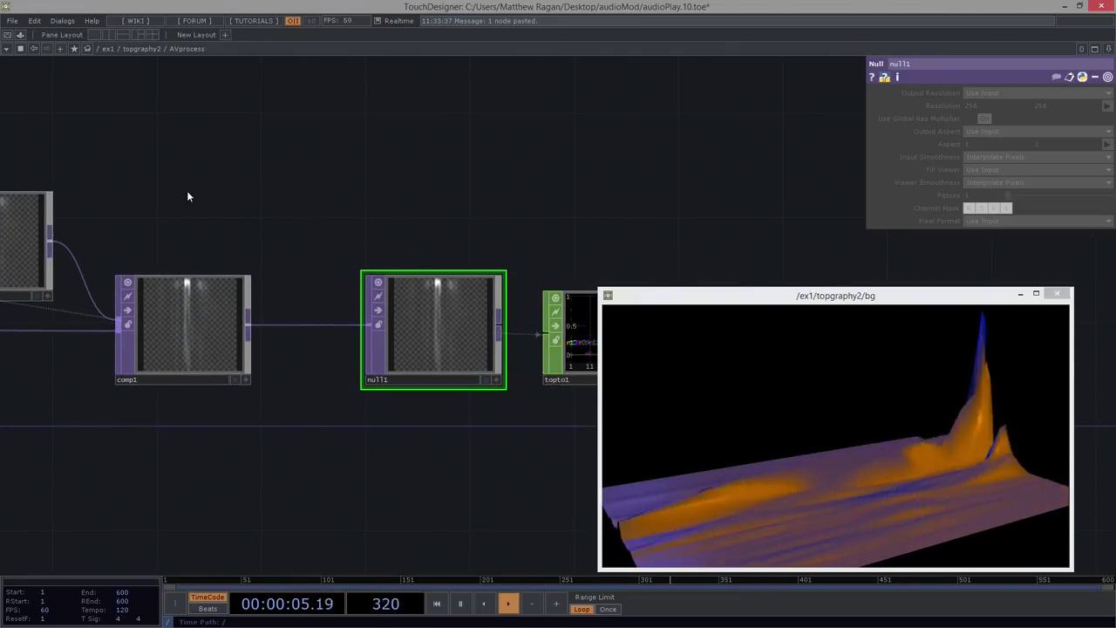
left_click_drag(187, 192, 487, 187)
scroll(158, 402, "down", 2)
left_click_drag(169, 345, 264, 361)
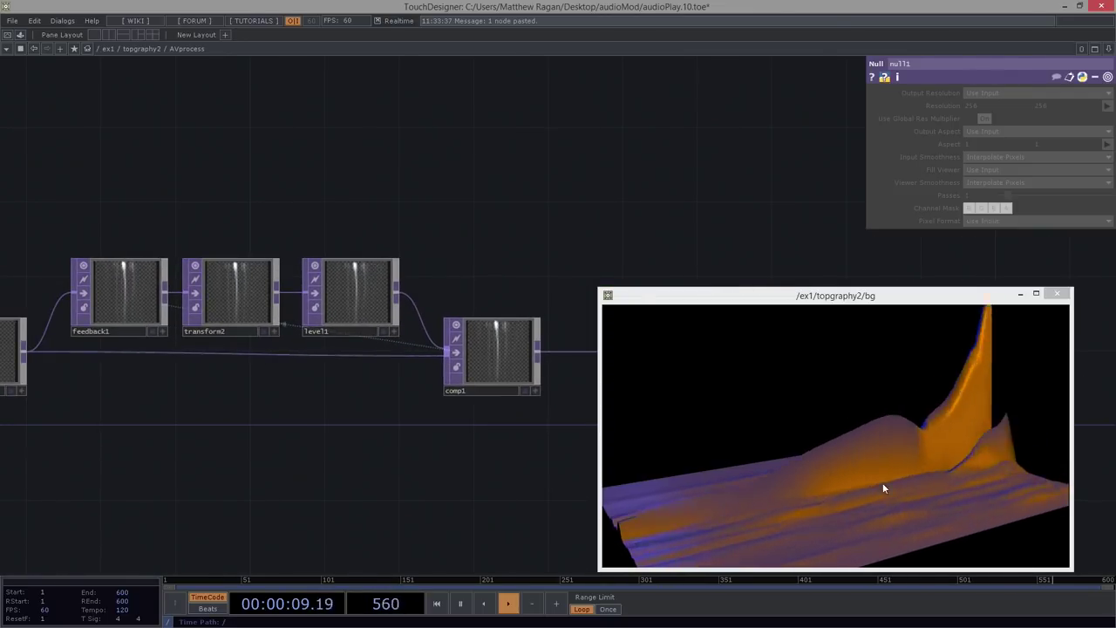
- Try level1's post opacity at 1, then at about 0.6, and raise it gradually to compare the surface trails
left_click(367, 328)
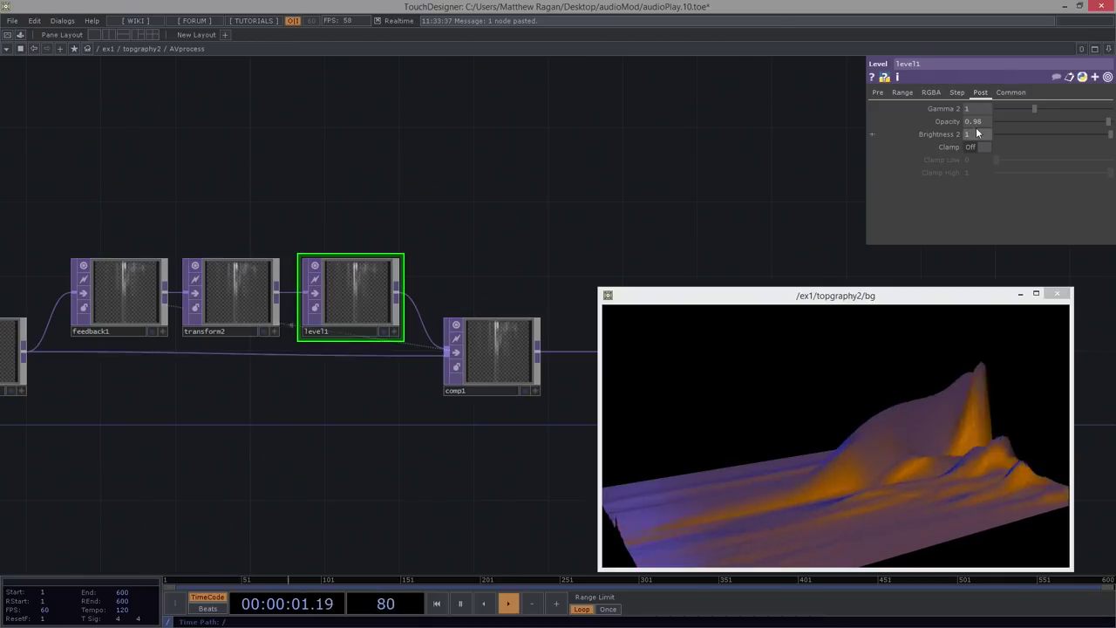
middle_click(941, 125, "ctrl")
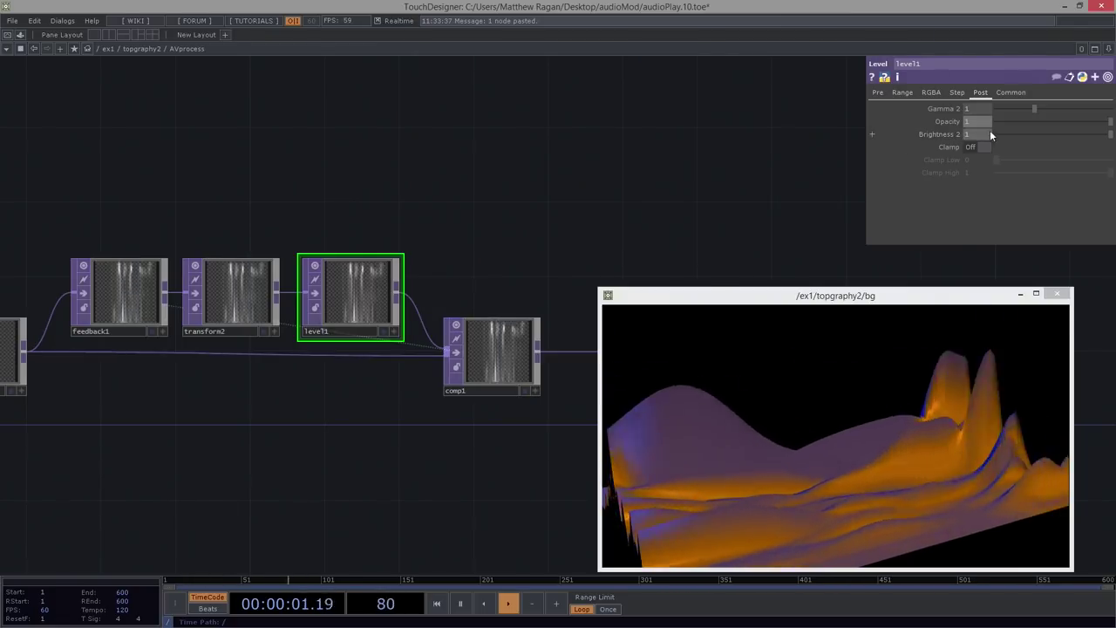
left_click(1066, 125)
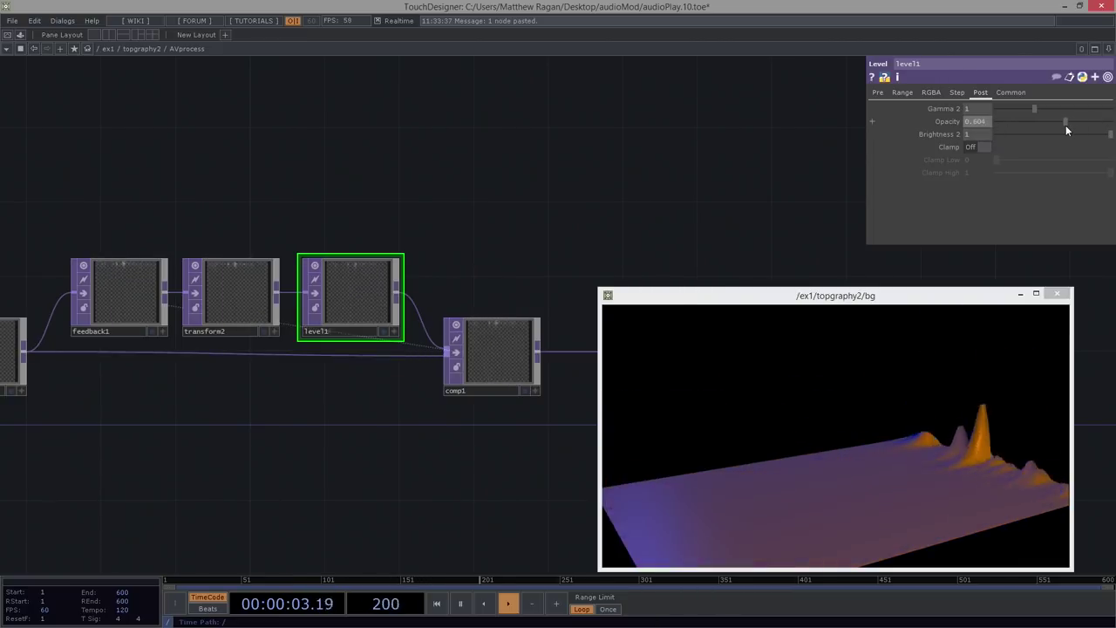
left_click_drag(1067, 127, 1082, 128)
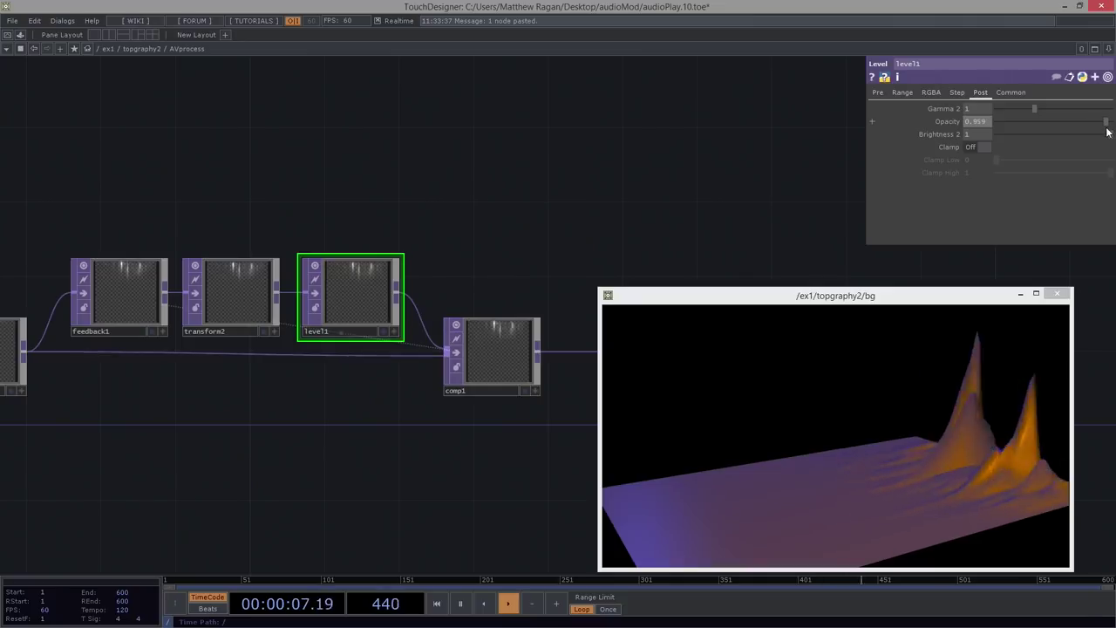
- Set level1's post opacity to 0.98
left_click(980, 123)
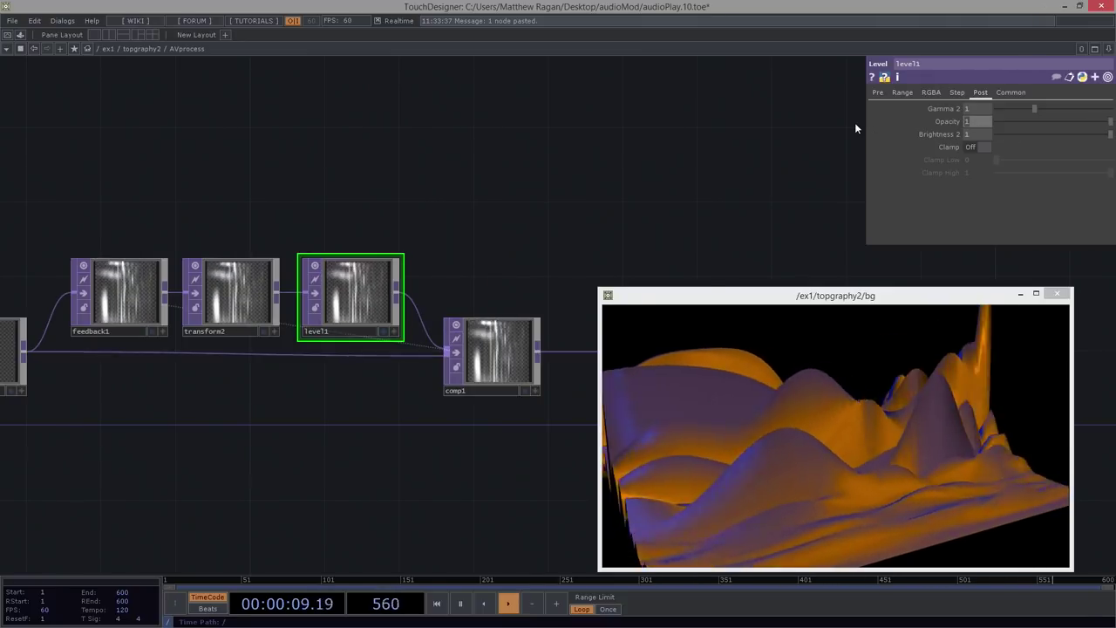
type("0.98")
key("Return")
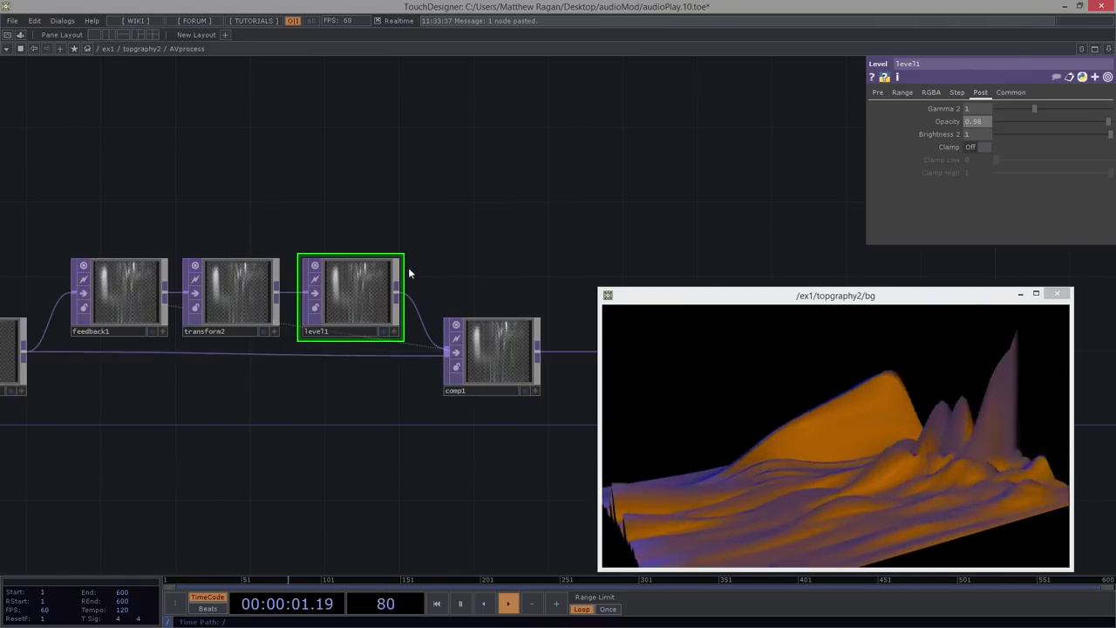
- Review the AVprocess chain from comp1 and null1 back to the audio input while watching the bg render
left_click_drag(568, 341, 344, 304)
scroll(485, 319, "up", 3)
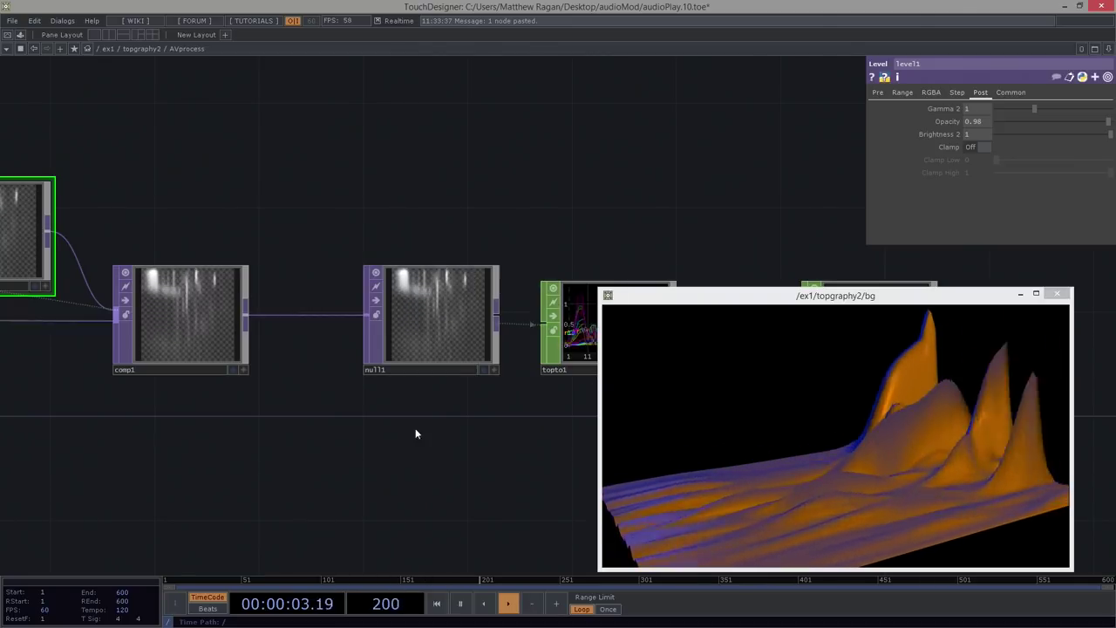
left_click_drag(275, 373, 489, 353)
scroll(489, 352, "down", 5)
left_click_drag(219, 191, 308, 182)
scroll(307, 182, "down", 3)
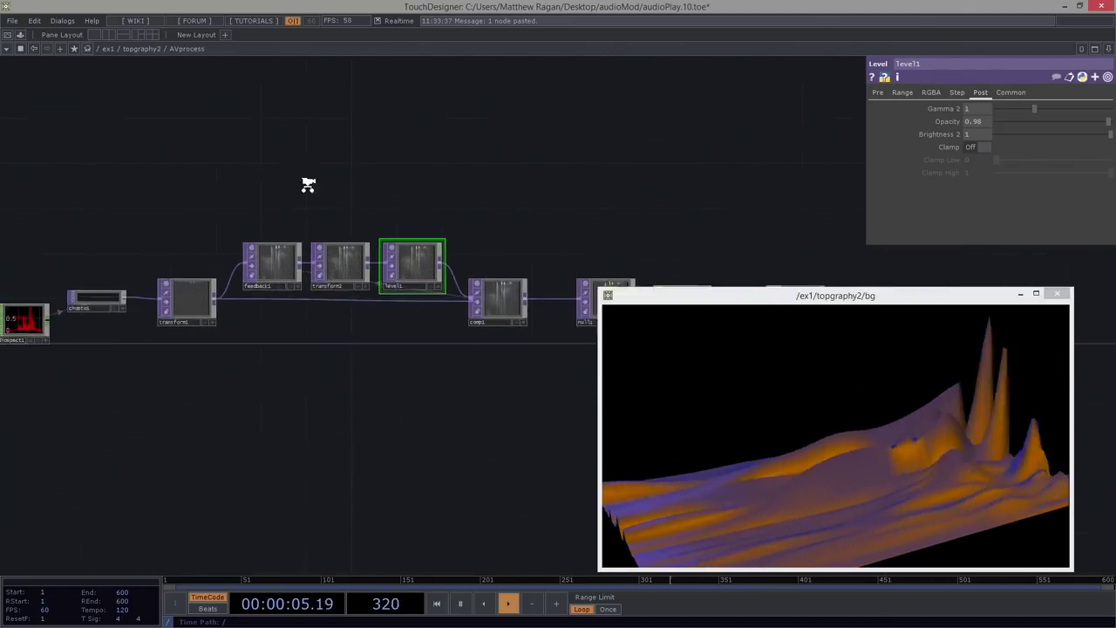
scroll(217, 178, "down", 3)
left_click_drag(217, 178, 352, 217)
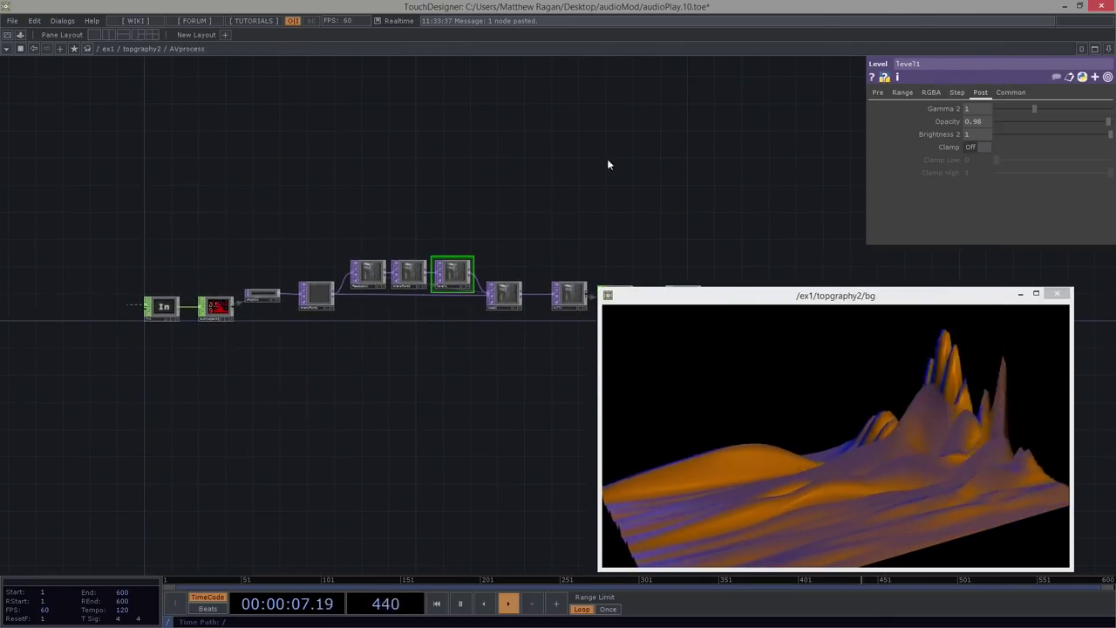
- Move null1 farther from comp1 in AVprocess and insert a Blur TOP between them
left_click_drag(608, 164, 88, 211)
right_click_drag(153, 323, 216, 356)
left_click_drag(70, 320, 160, 325)
scroll(137, 366, "up", 5)
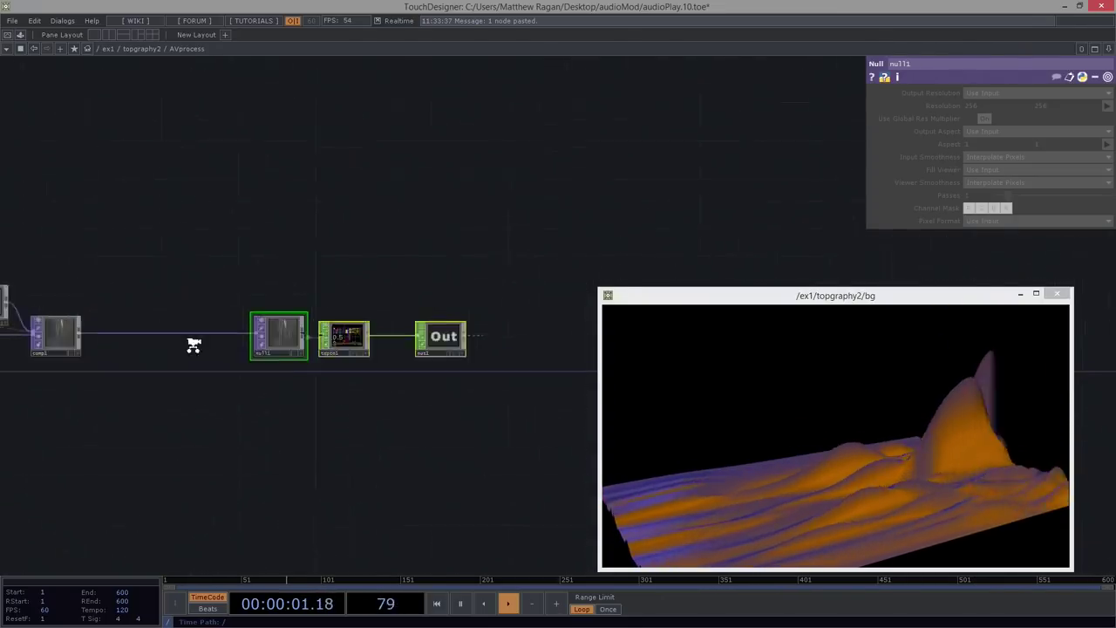
left_click(228, 330)
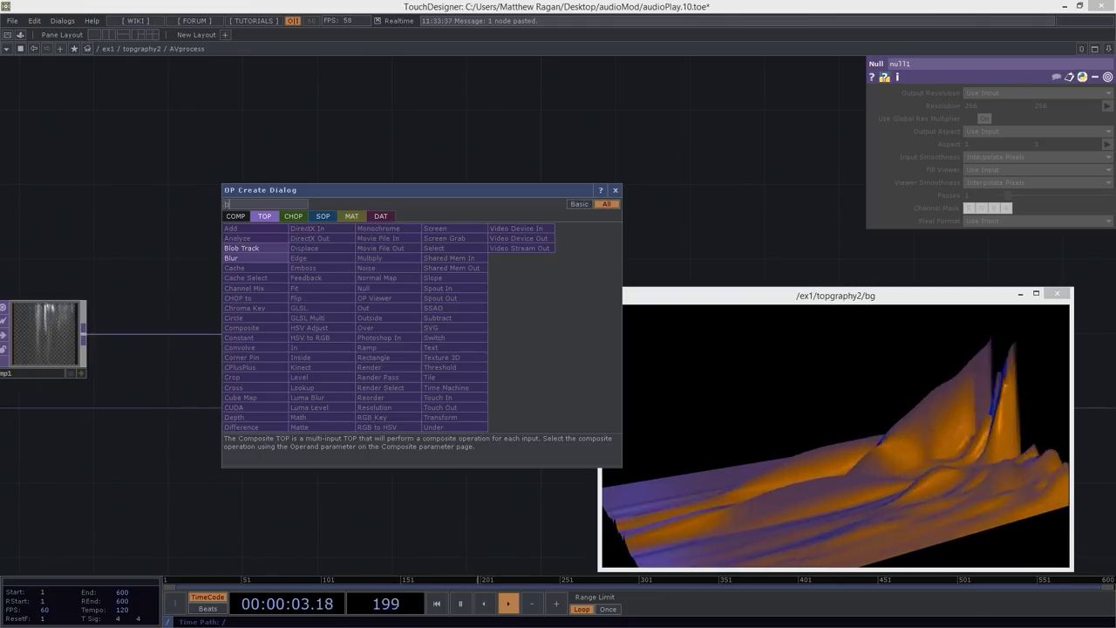
type("blur")
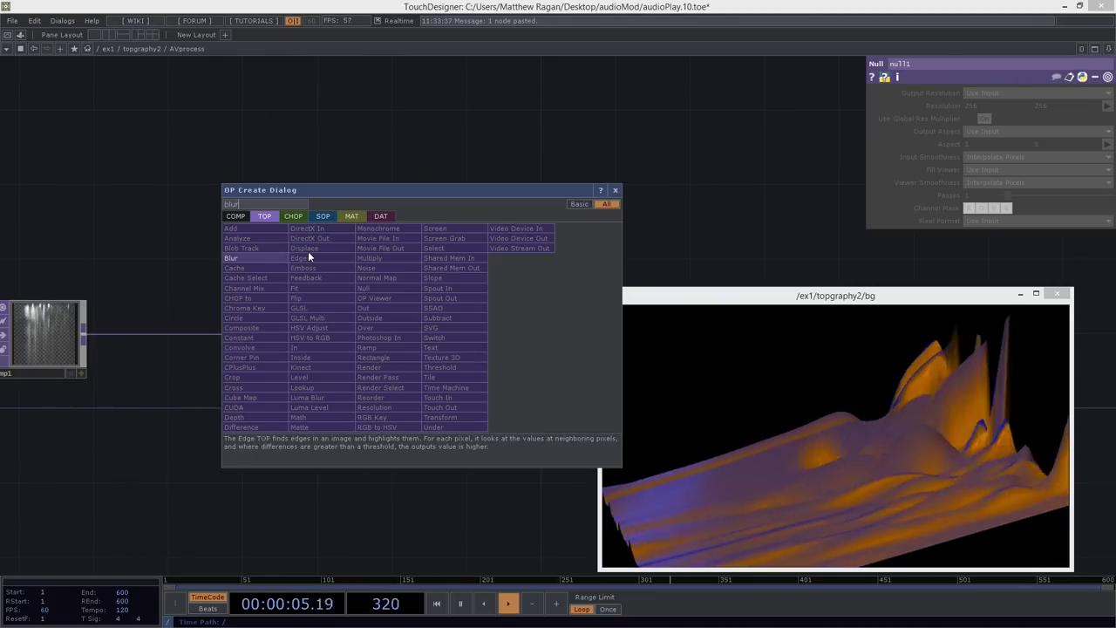
left_click(264, 259)
left_click(237, 350)
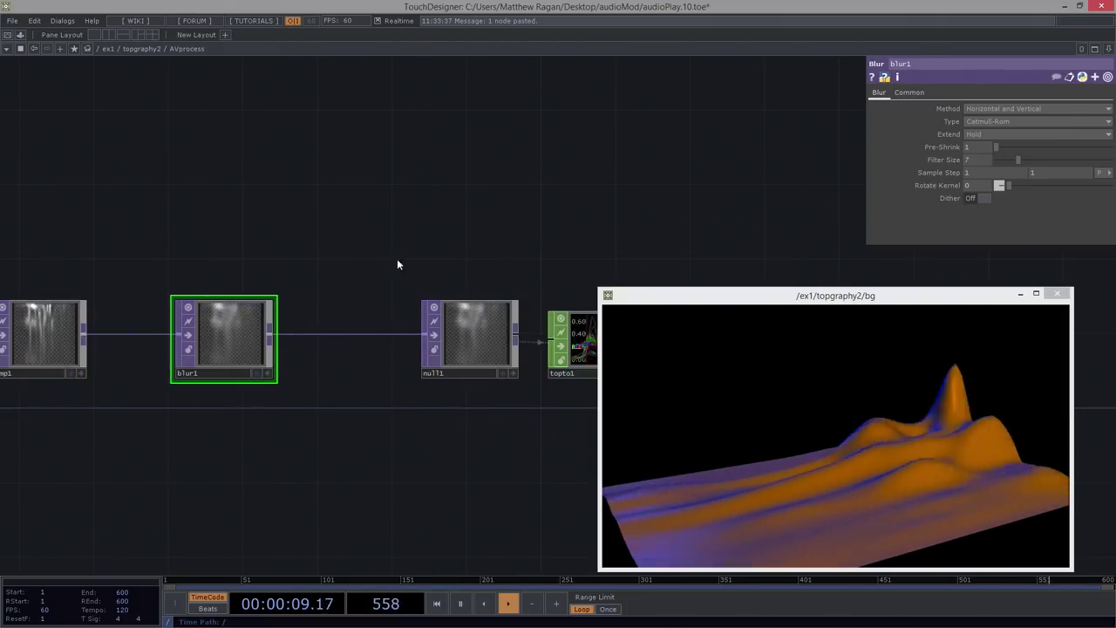
- Set blur1's filter size to 2 and inspect its output
left_click_drag(1015, 160, 1000, 160)
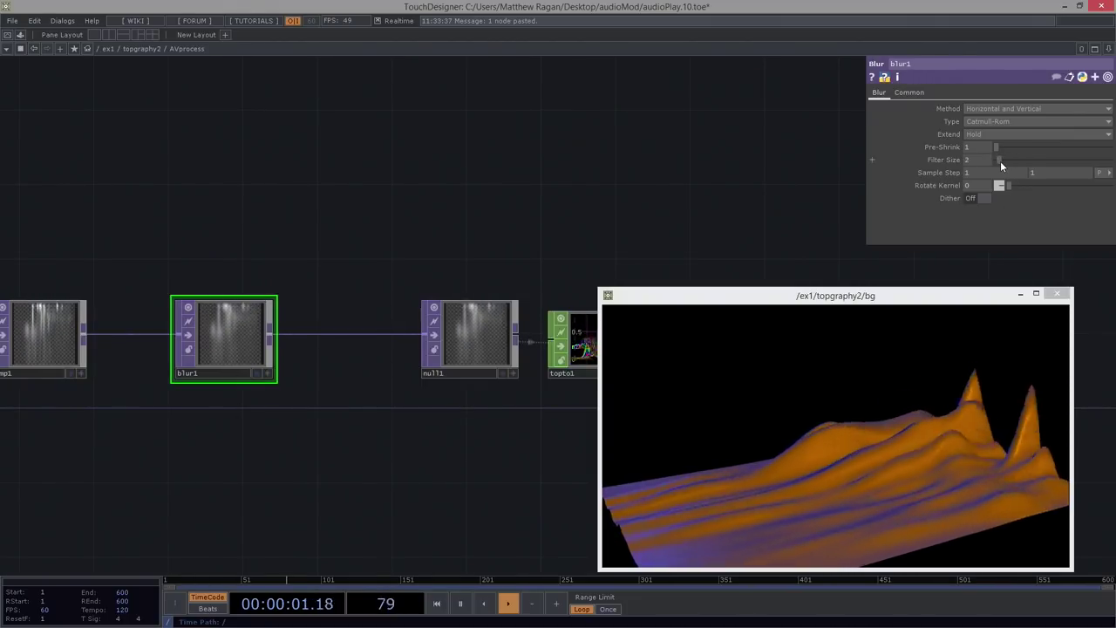
left_click_drag(460, 240, 601, 238)
scroll(343, 379, "up", 3)
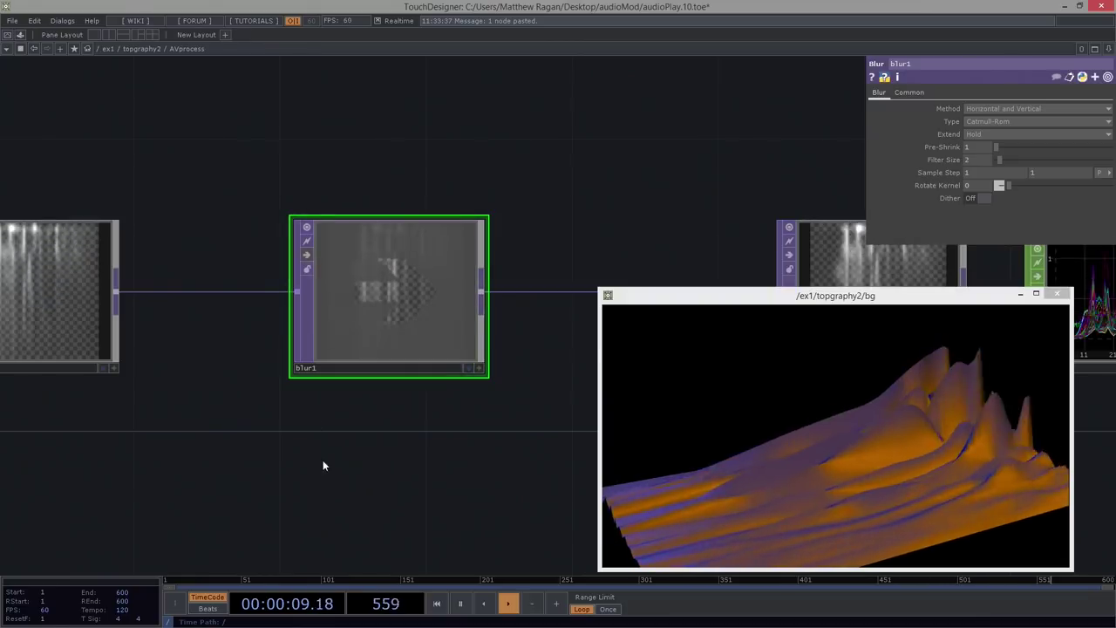
- Return to the topgraphy2 network and check the smoothed surface at geo1, render1 and bg
scroll(321, 392, "down", 10)
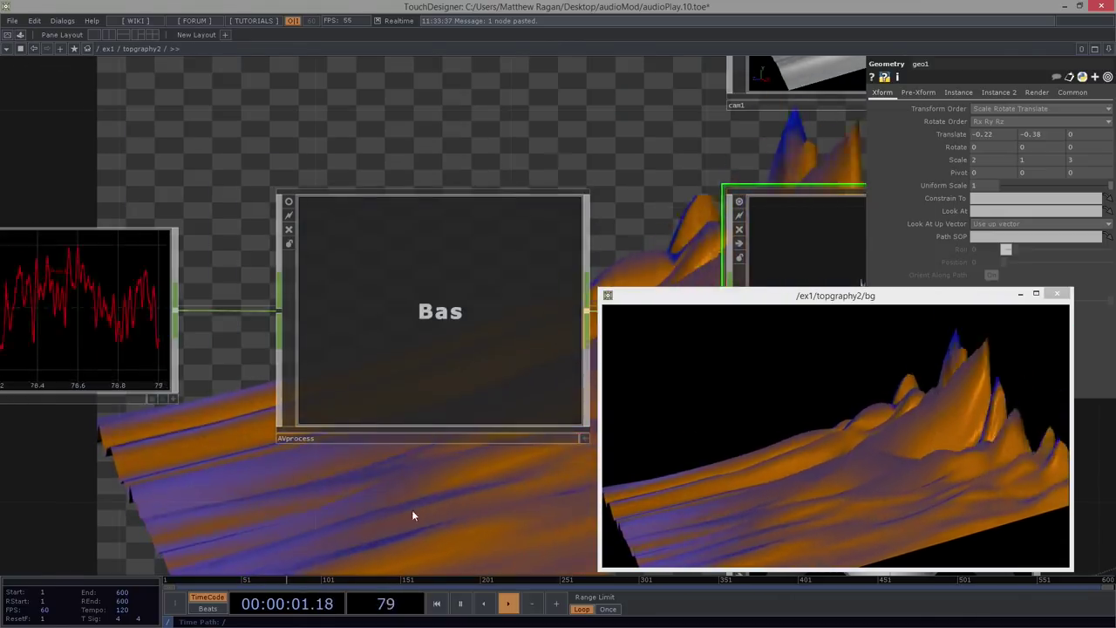
left_click_drag(412, 510, 2, 399)
scroll(2, 399, "down", 3)
left_click_drag(490, 359, 202, 258)
scroll(203, 259, "down", 2)
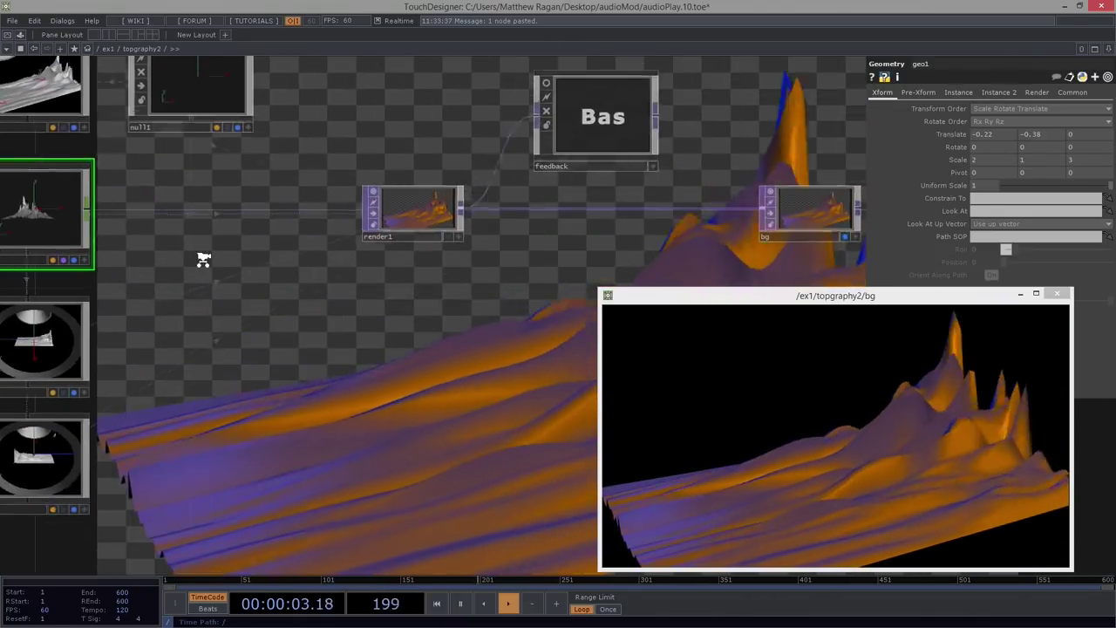
left_click_drag(393, 347, 520, 342)
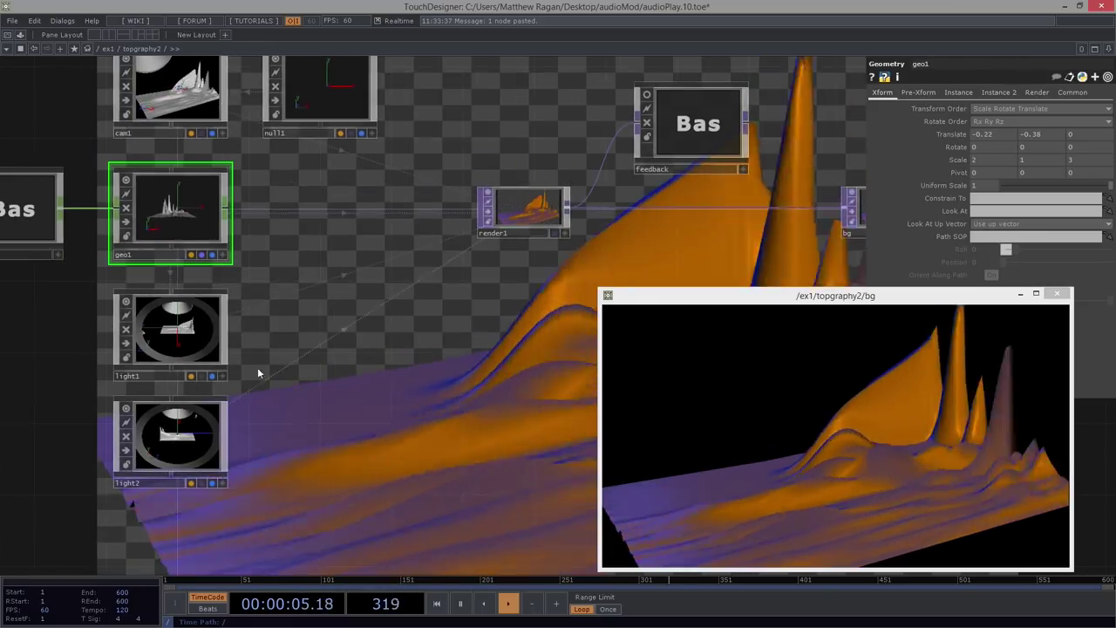
- Change light1's color to a dark purple with hue 294.3, saturation 1 and value 0.47
left_click(214, 360)
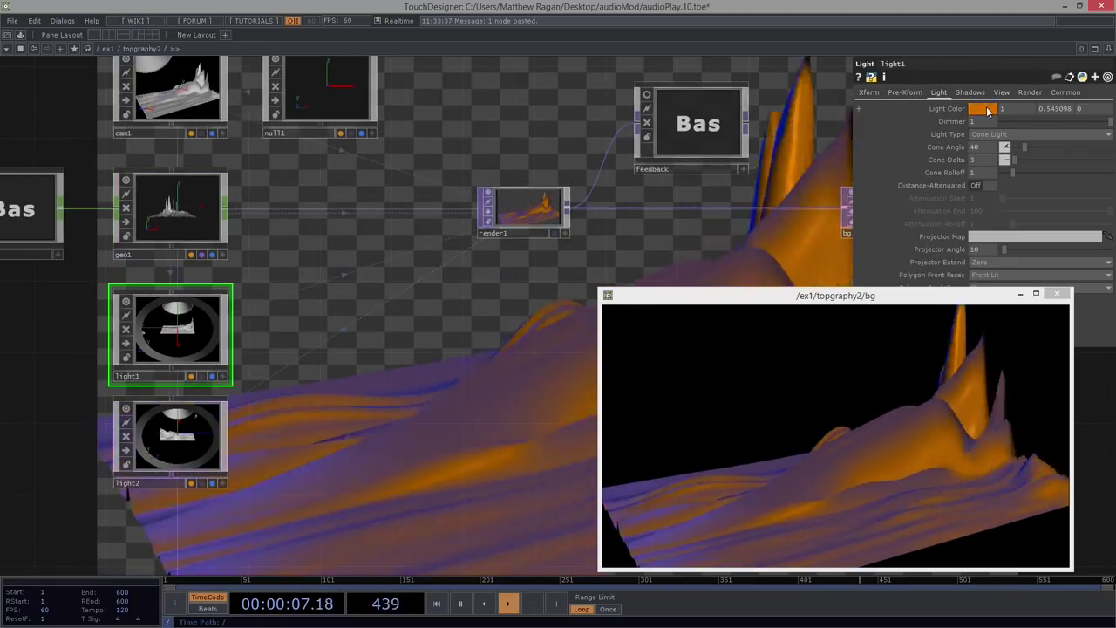
left_click(984, 108)
left_click_drag(251, 140, 233, 139)
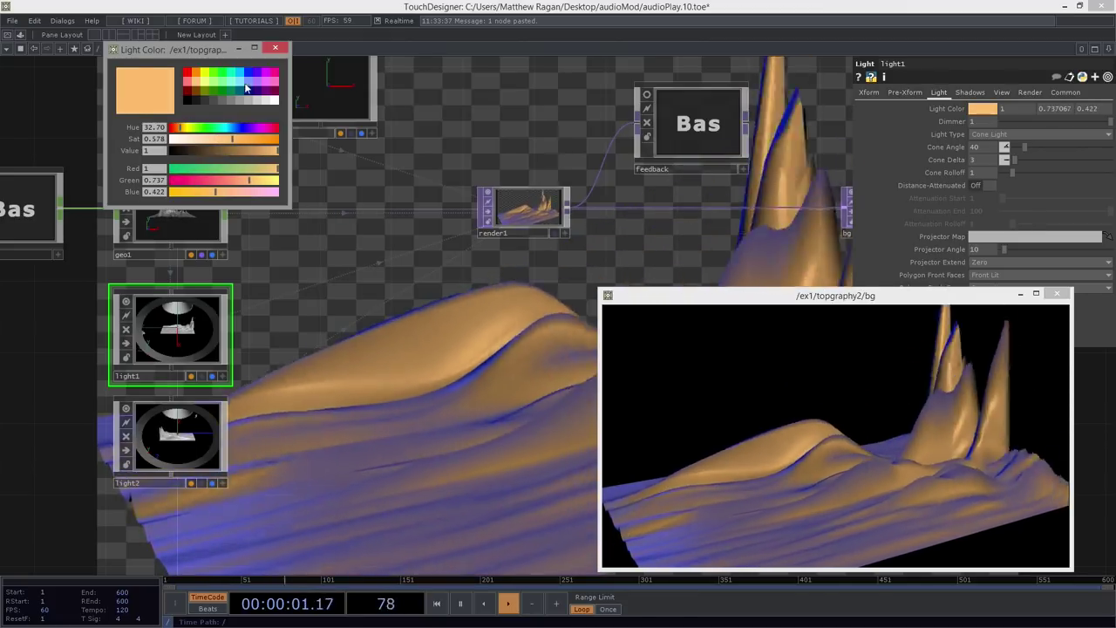
left_click(256, 83)
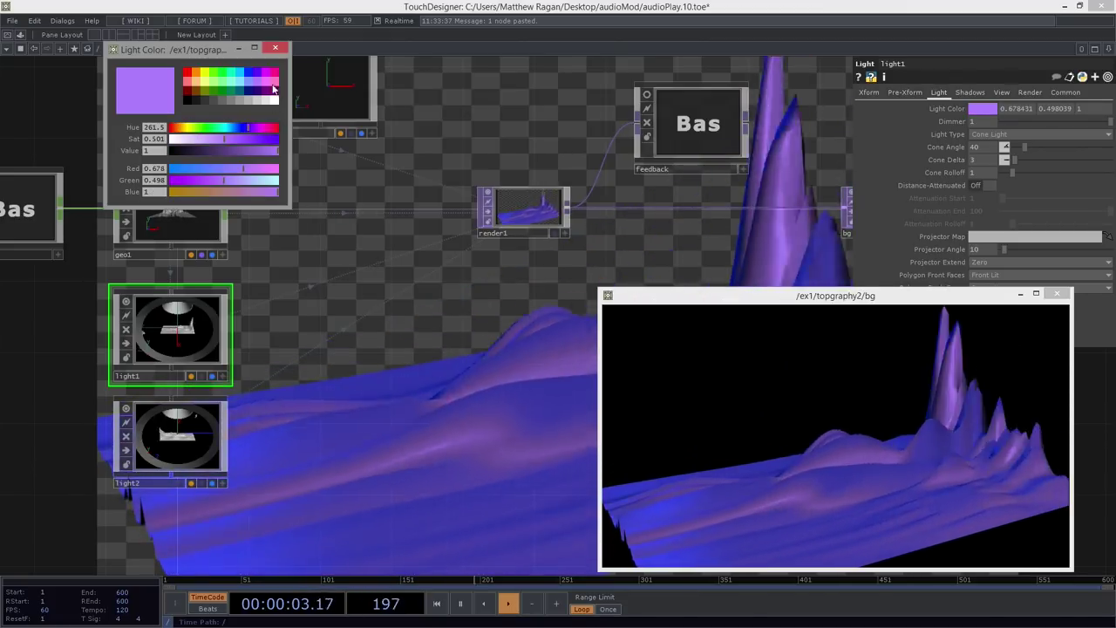
left_click(270, 79)
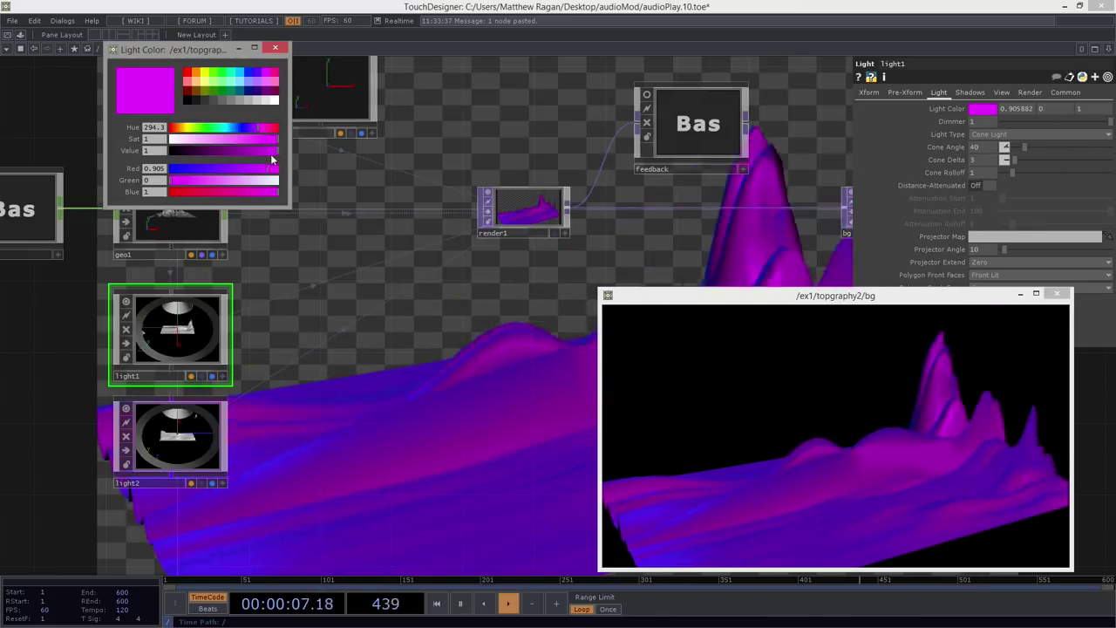
left_click_drag(271, 157, 234, 150)
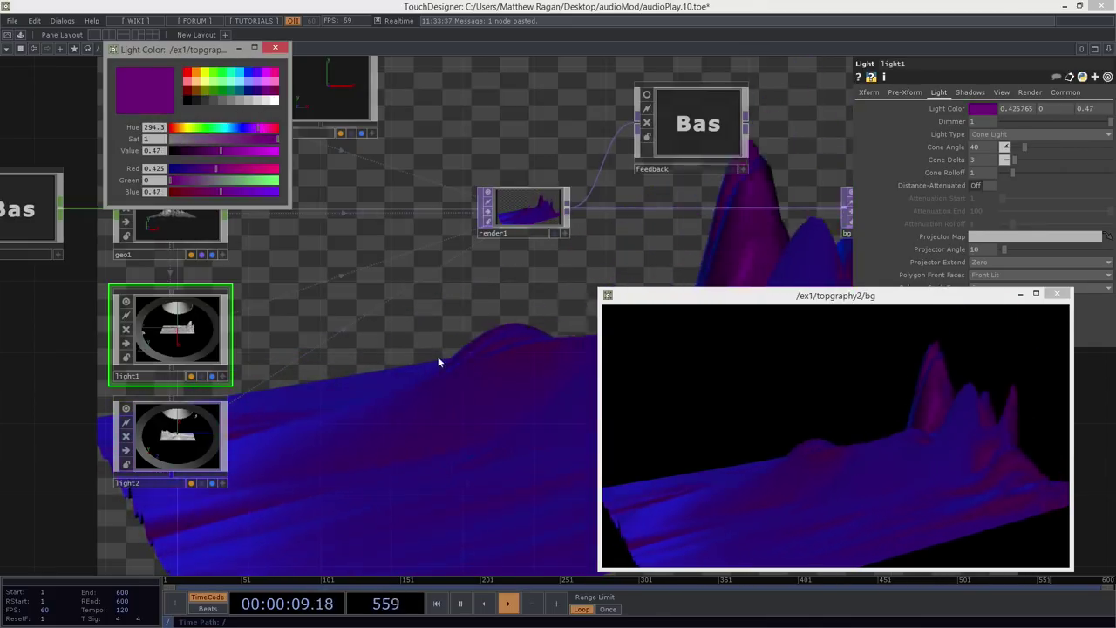
- Move the bg viewer window lower and delete the unused feedback Base next to render1
left_click_drag(574, 344, 450, 424)
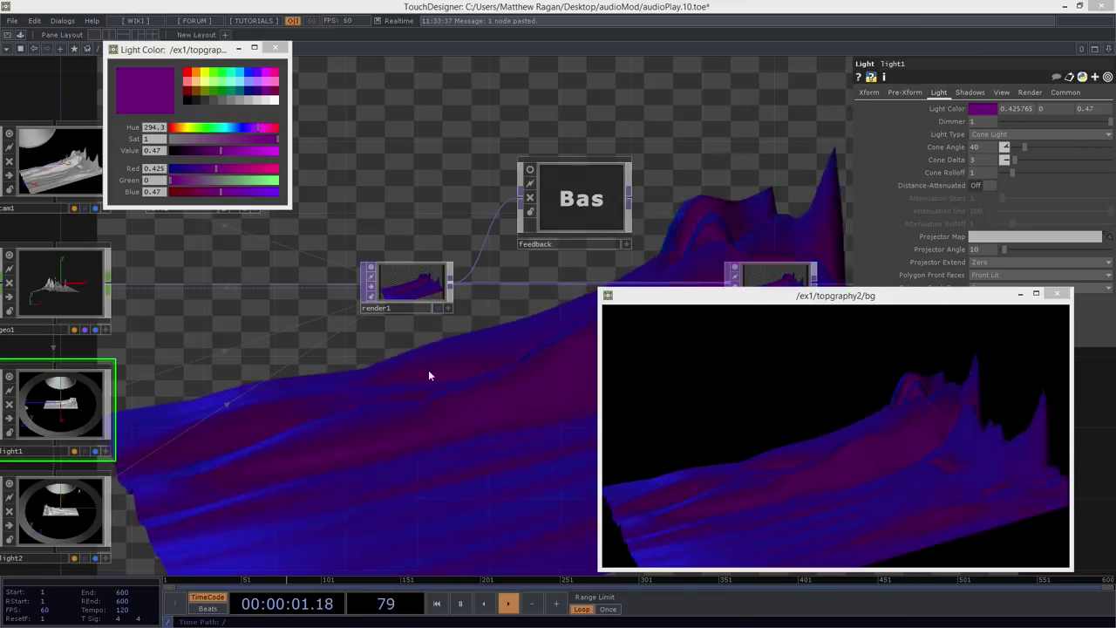
left_click_drag(693, 298, 708, 389)
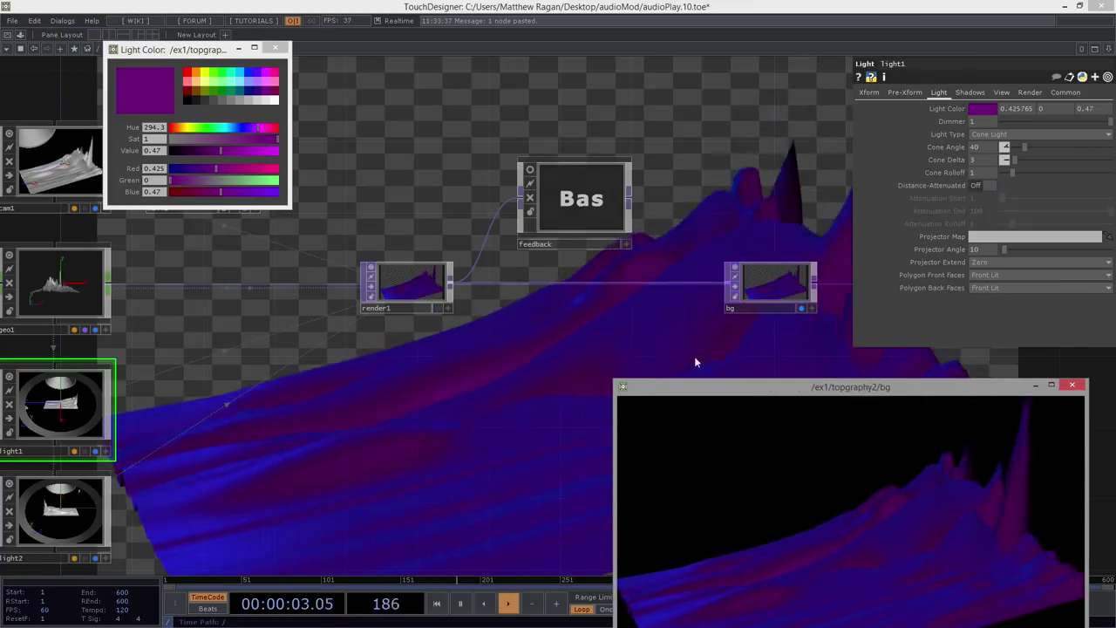
left_click_drag(389, 362, 535, 337)
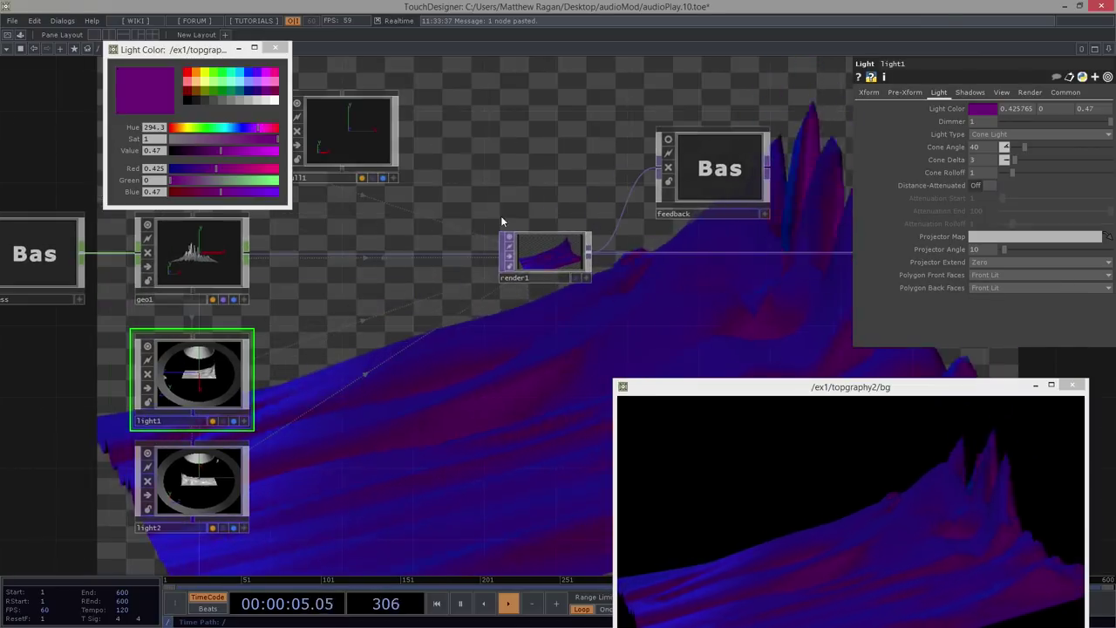
left_click_drag(747, 290, 474, 307)
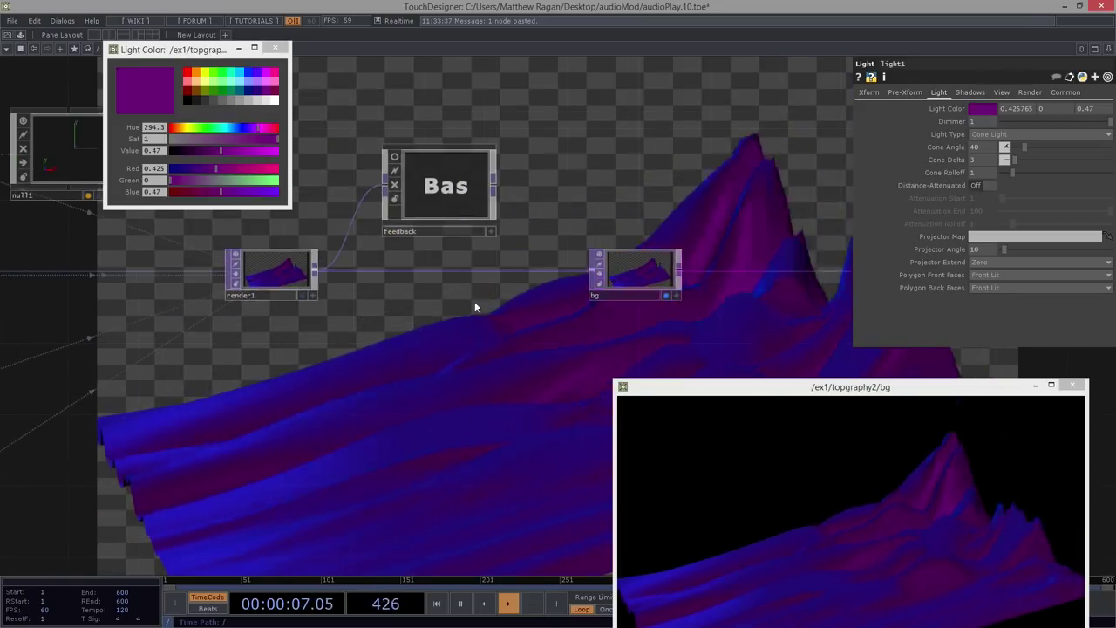
left_click_drag(402, 204, 356, 234)
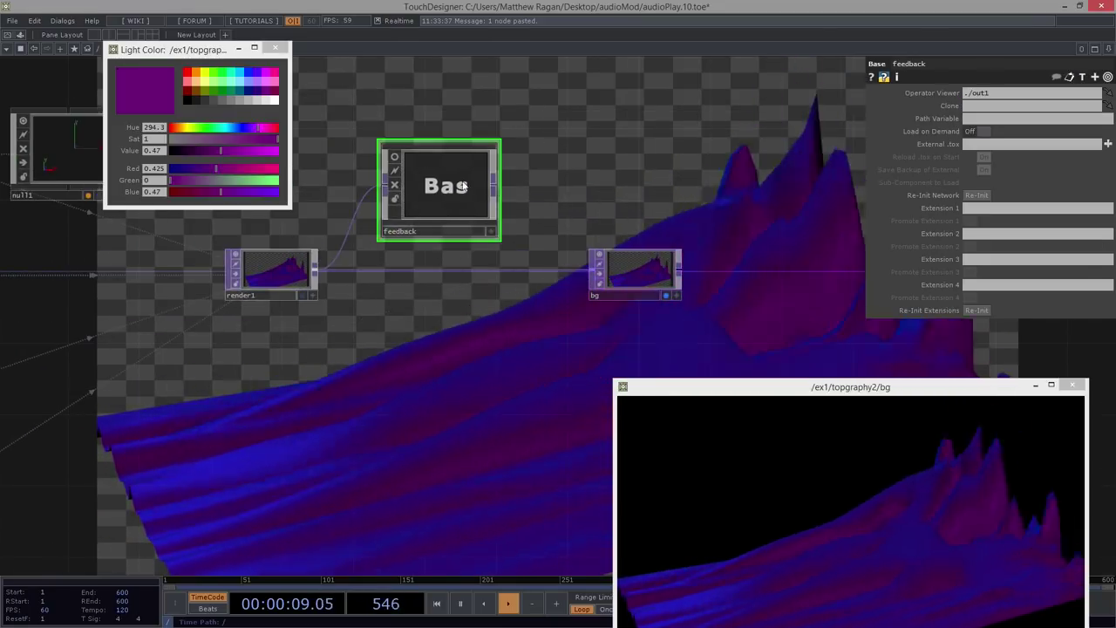
key("Delete")
left_click_drag(375, 274, 361, 282)
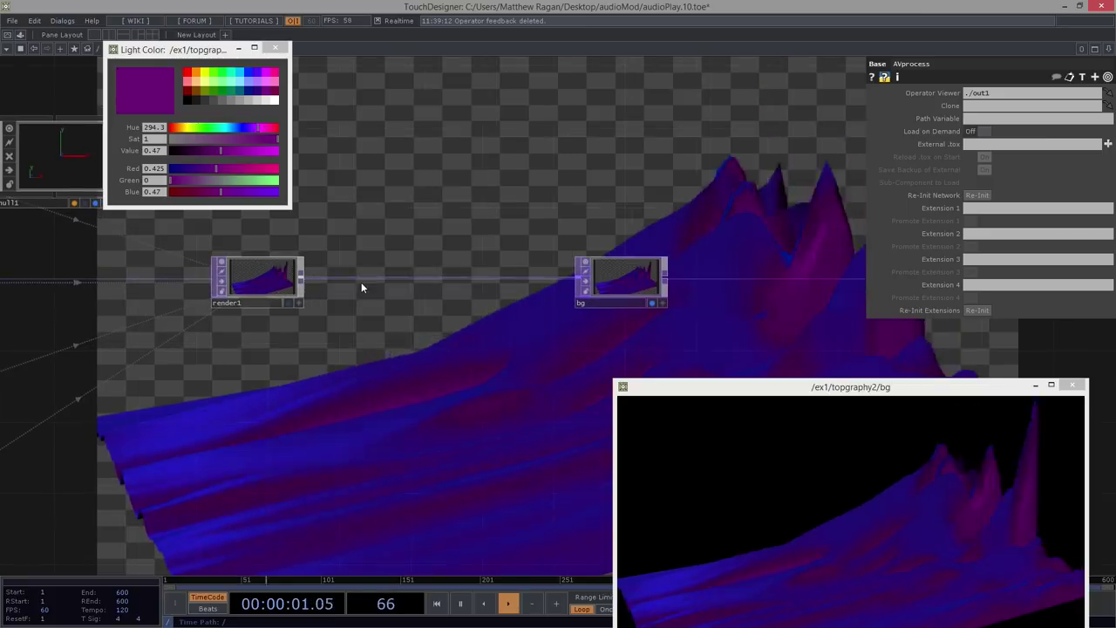
- Consult the TouchDesigner wiki page on the SSAO TOP in the browser and close it
right_click(355, 278)
left_click(353, 286)
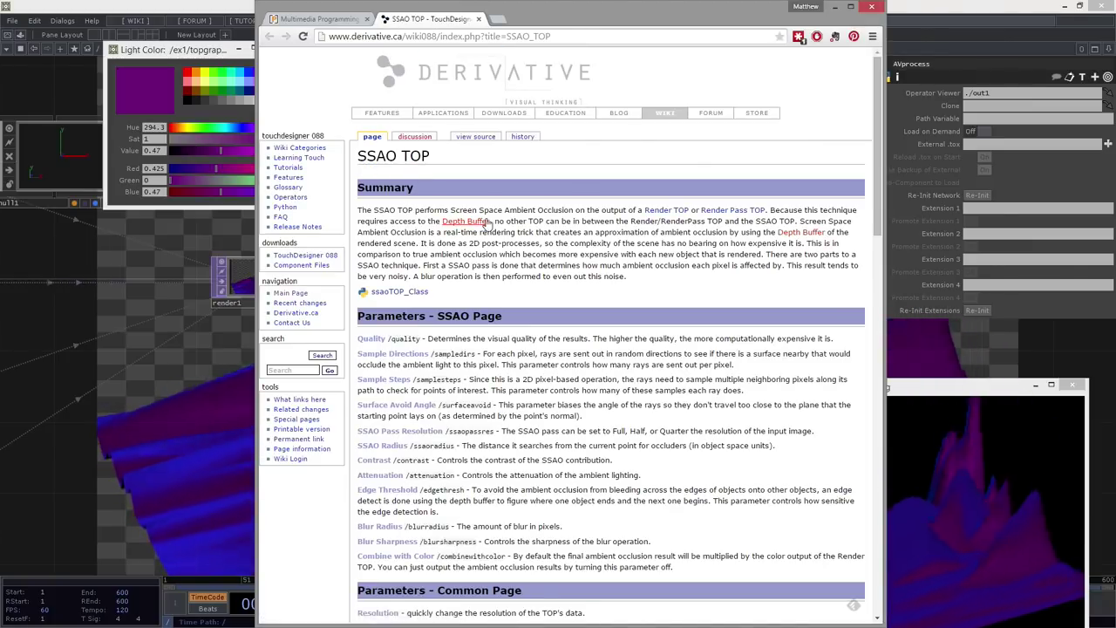
left_click(874, 8)
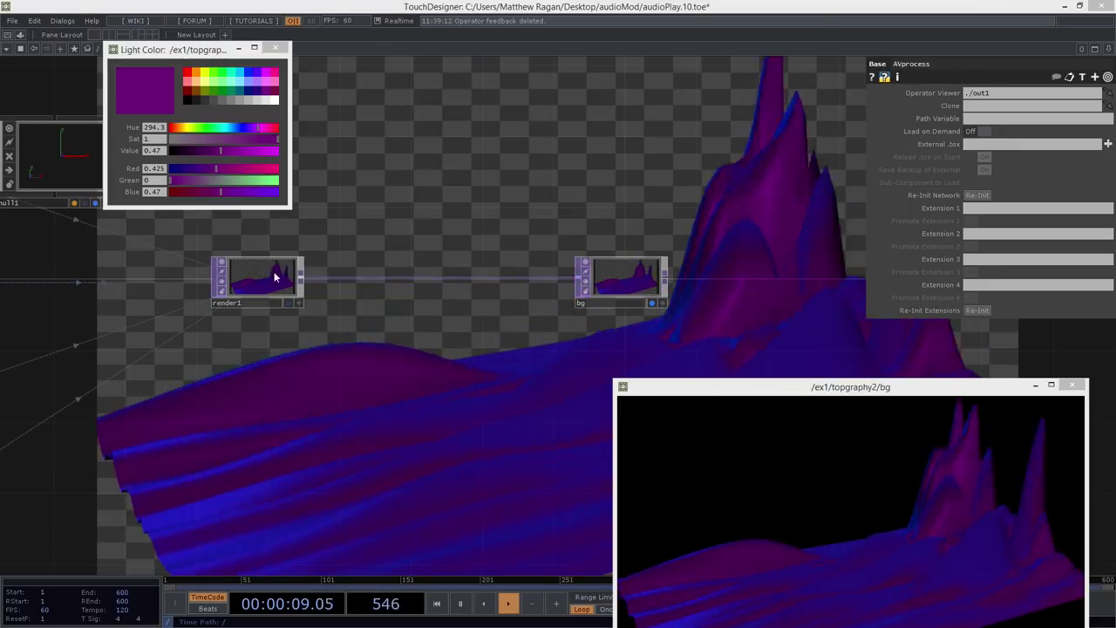
- Insert an SSAO TOP into the connection between render1 and bg
right_click(397, 280)
left_click(450, 260)
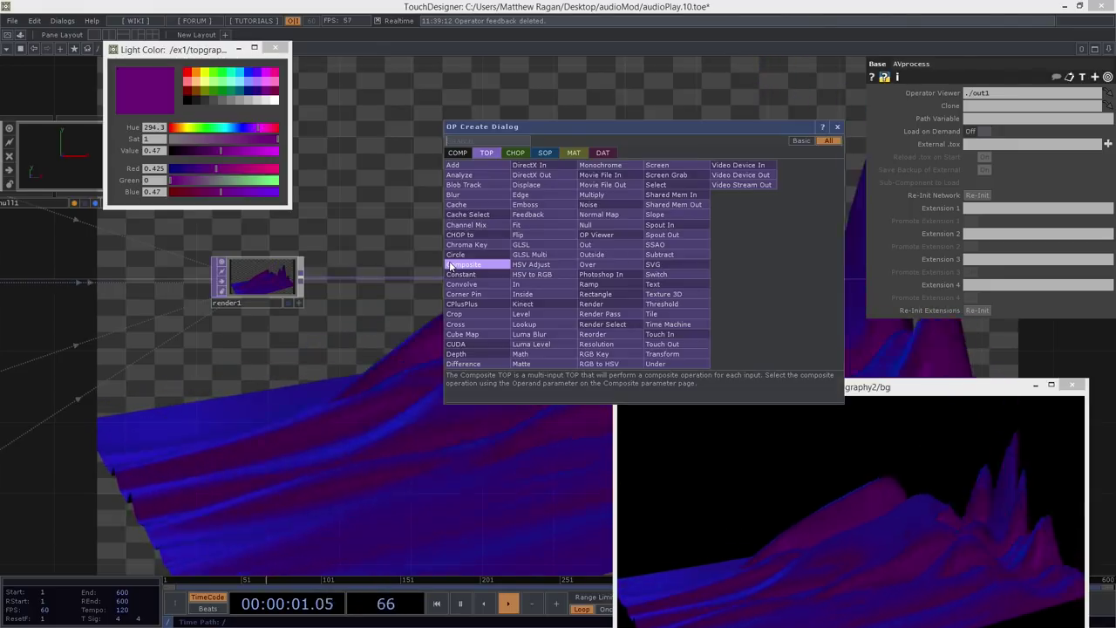
type("ssa")
left_click(670, 249)
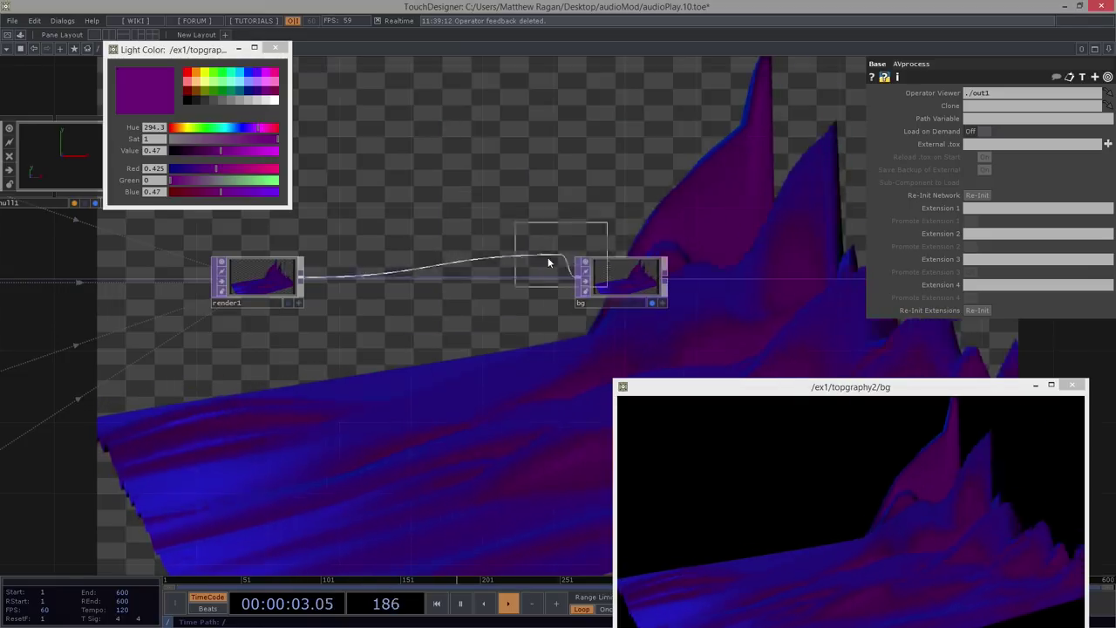
left_click(486, 270)
left_click_drag(484, 272, 398, 295)
scroll(545, 410, "up", 2)
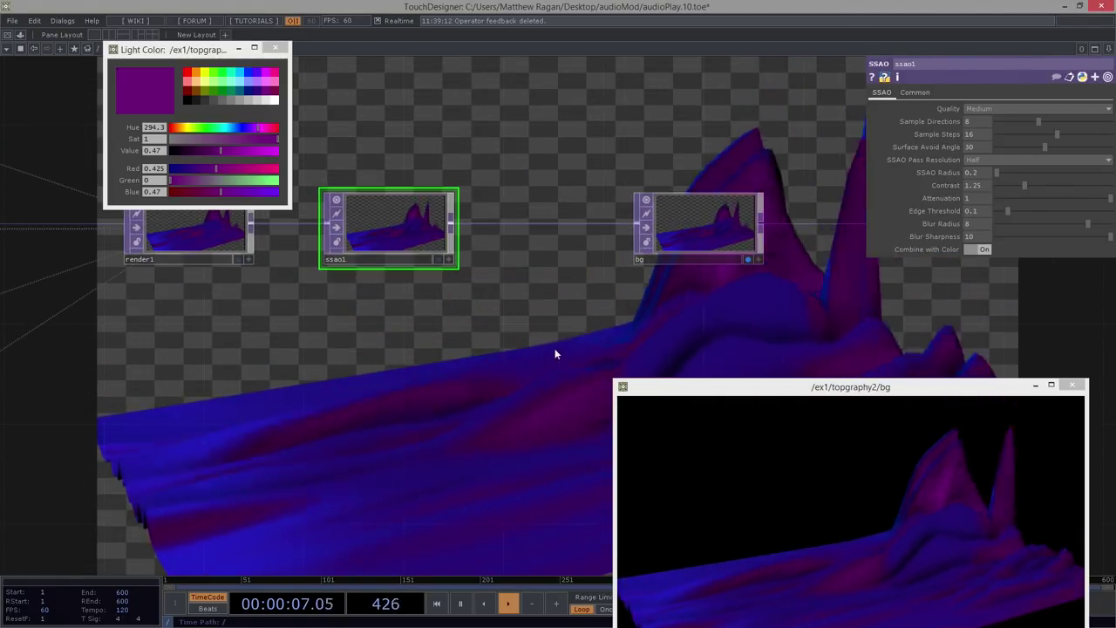
- Bypass ssao1 and re-enable it to compare the render with and without ambient occlusion
left_click_drag(555, 349, 616, 477)
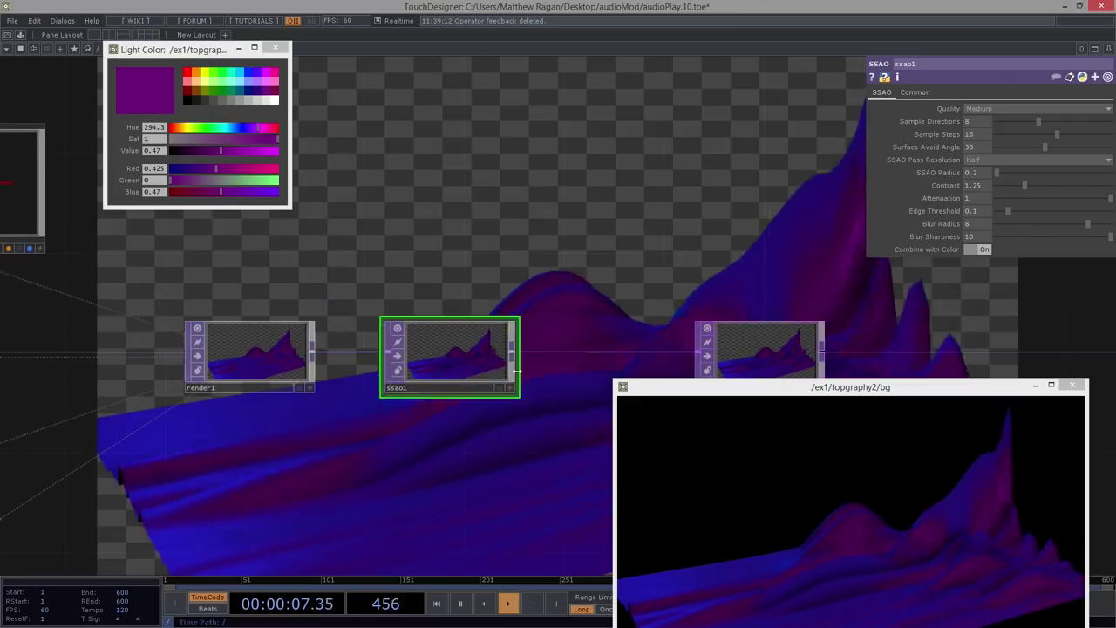
left_click(398, 361)
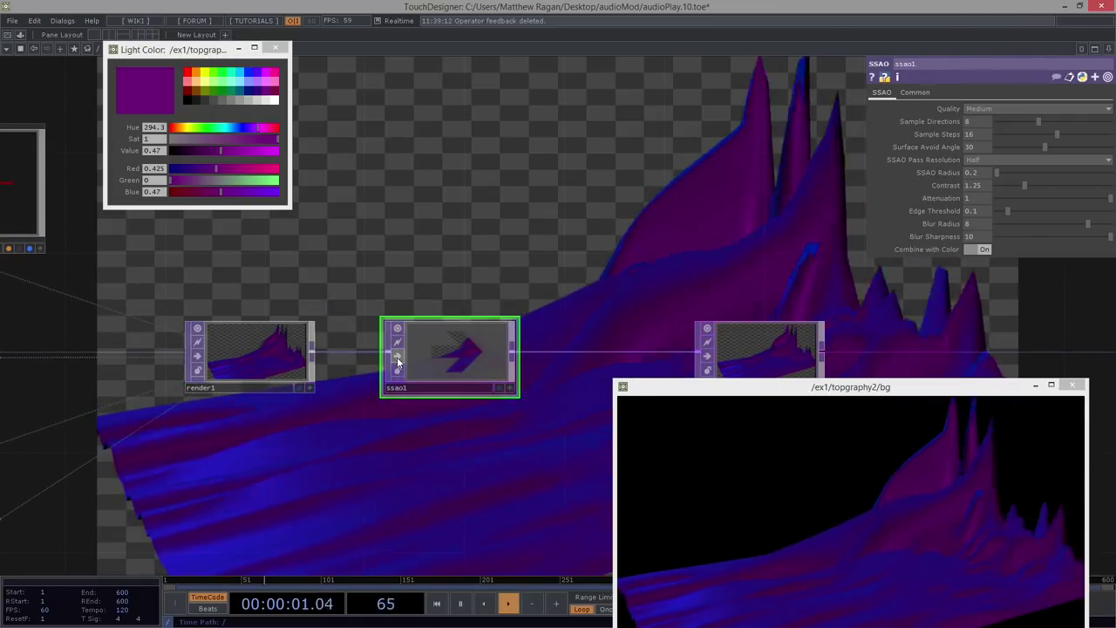
left_click(398, 361)
left_click_drag(445, 459, 386, 442)
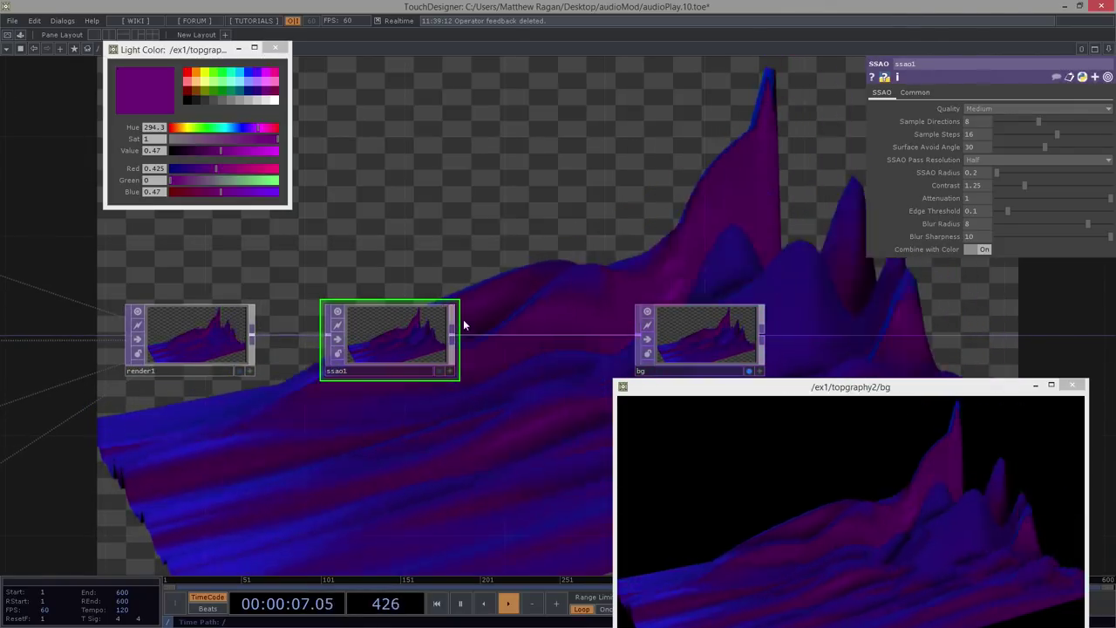
- Set ssao1's sample directions to 12, sample steps to 21 and surface avoid angle to 23.4
scroll(418, 332, "up", 5)
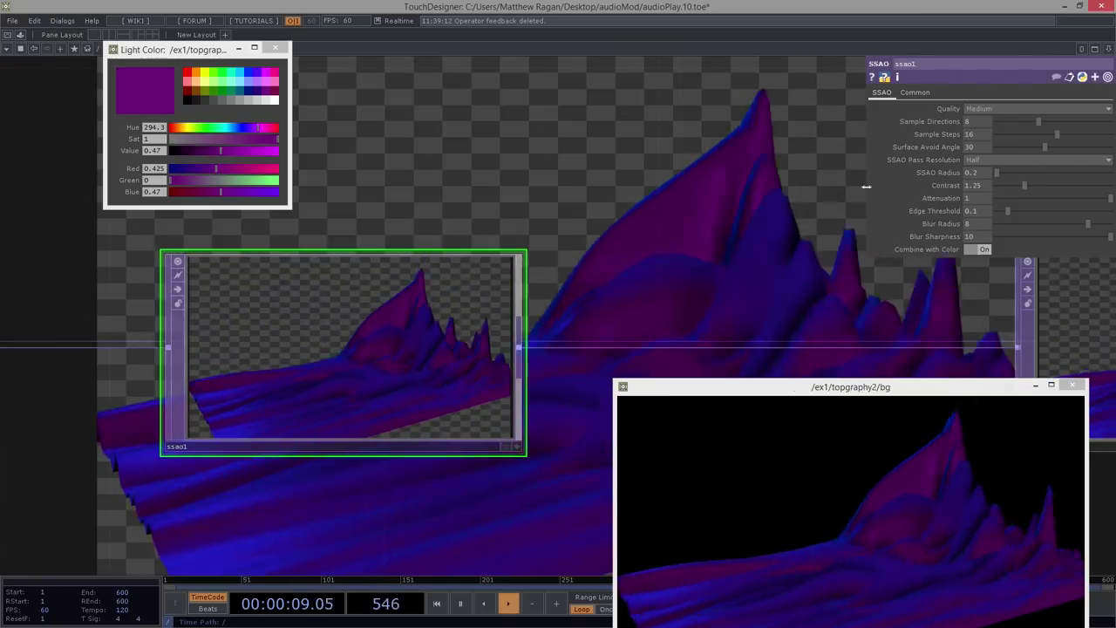
type("12")
key("Return")
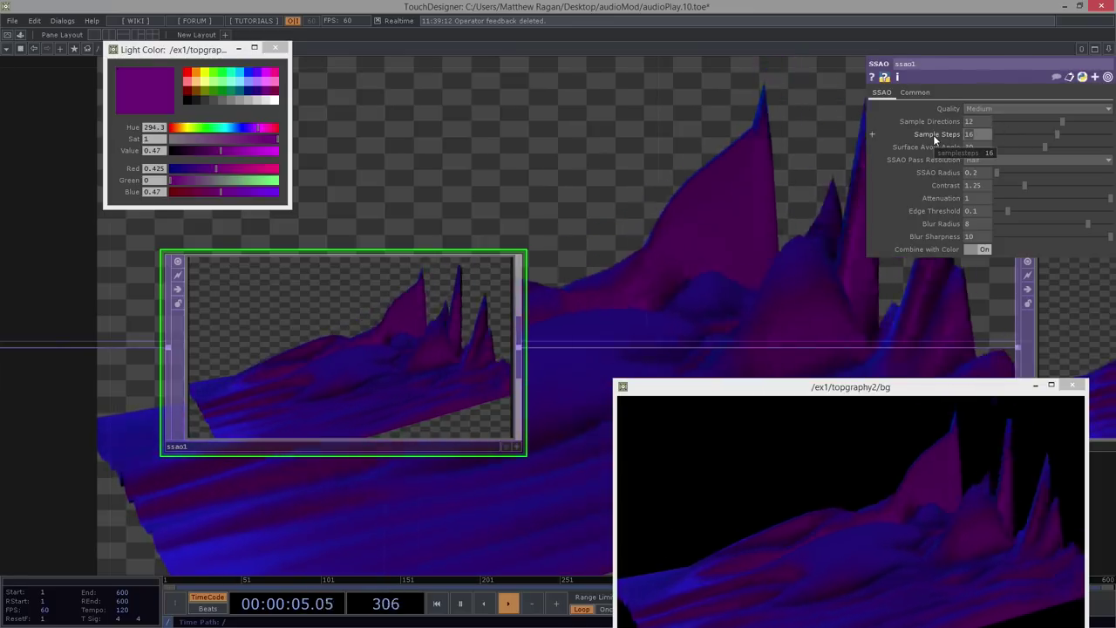
type("21")
key("Return")
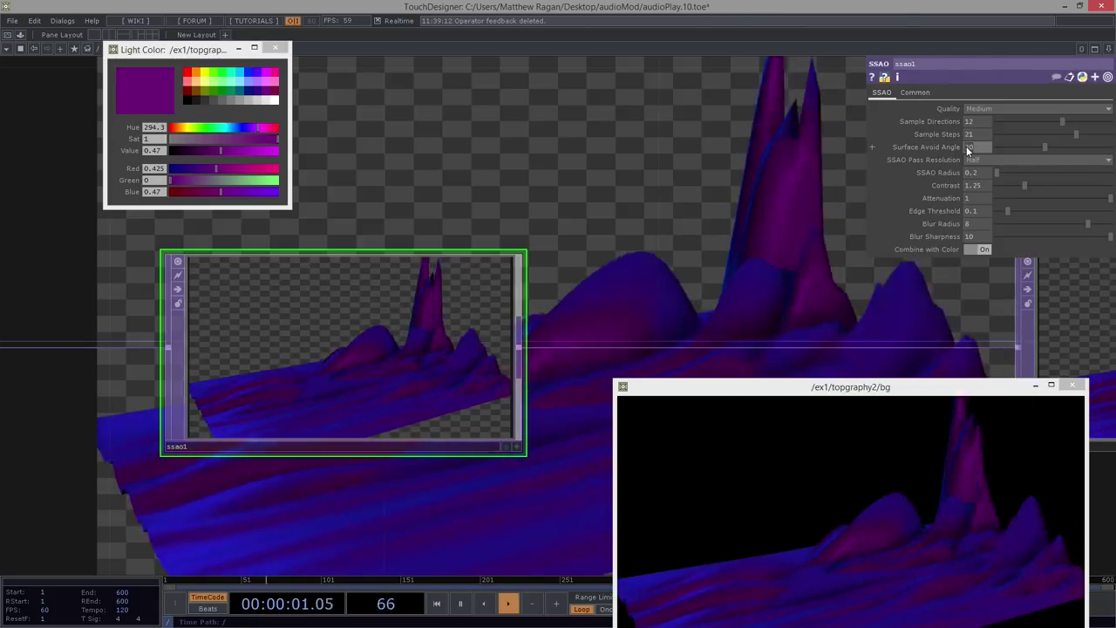
type("4")
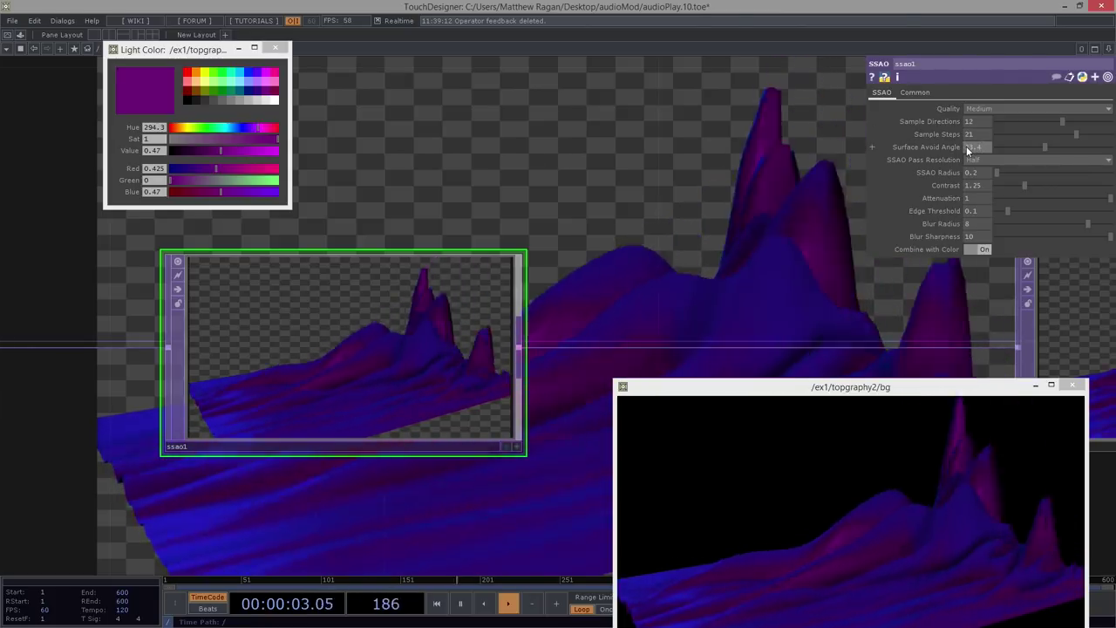
key("Return")
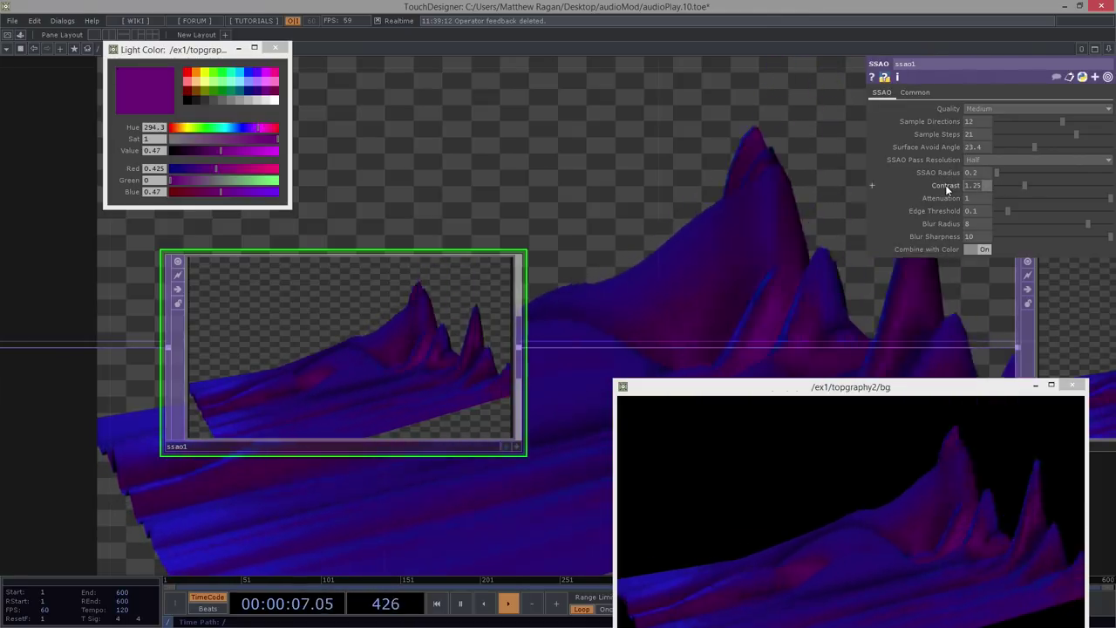
- Set ssao1's contrast to 0.91, attenuation to 0.5 and edge threshold to 0.17
type("0.19")
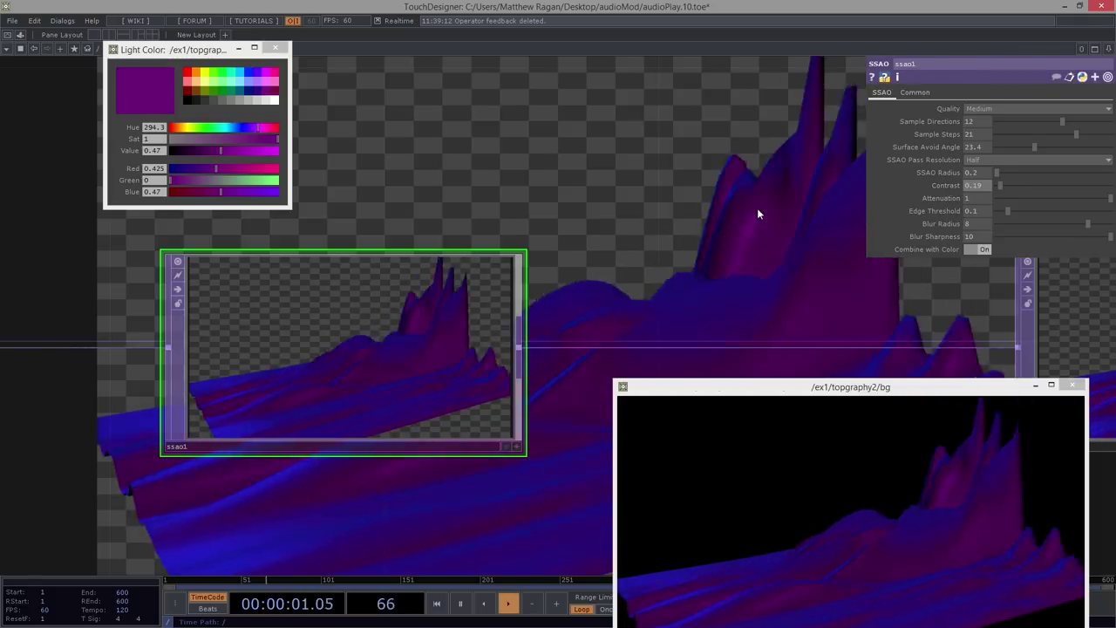
mouse_move(1001, 187)
left_mouse_down()
mouse_move(1096, 186)
mouse_move(1017, 186)
left_mouse_up()
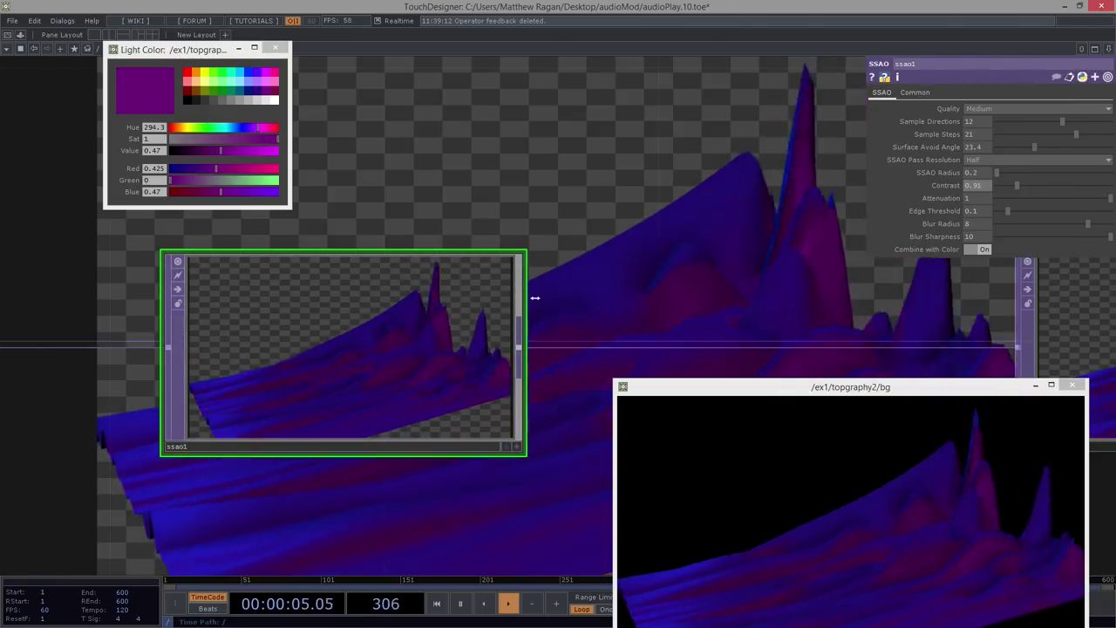
type("0.5")
key("Return")
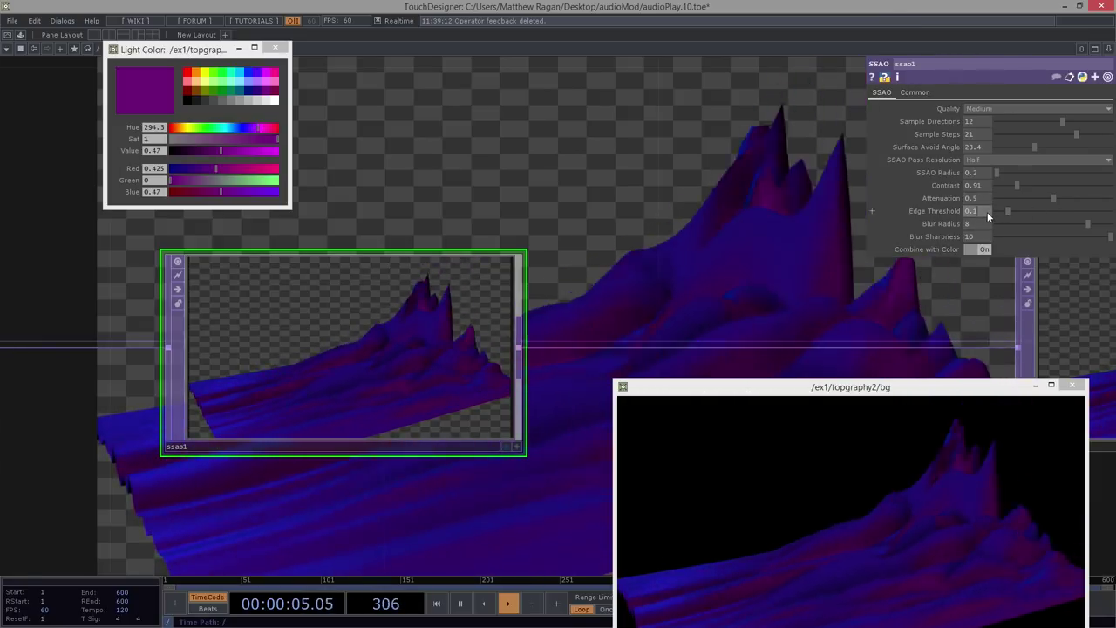
scroll(988, 215, "up", 7)
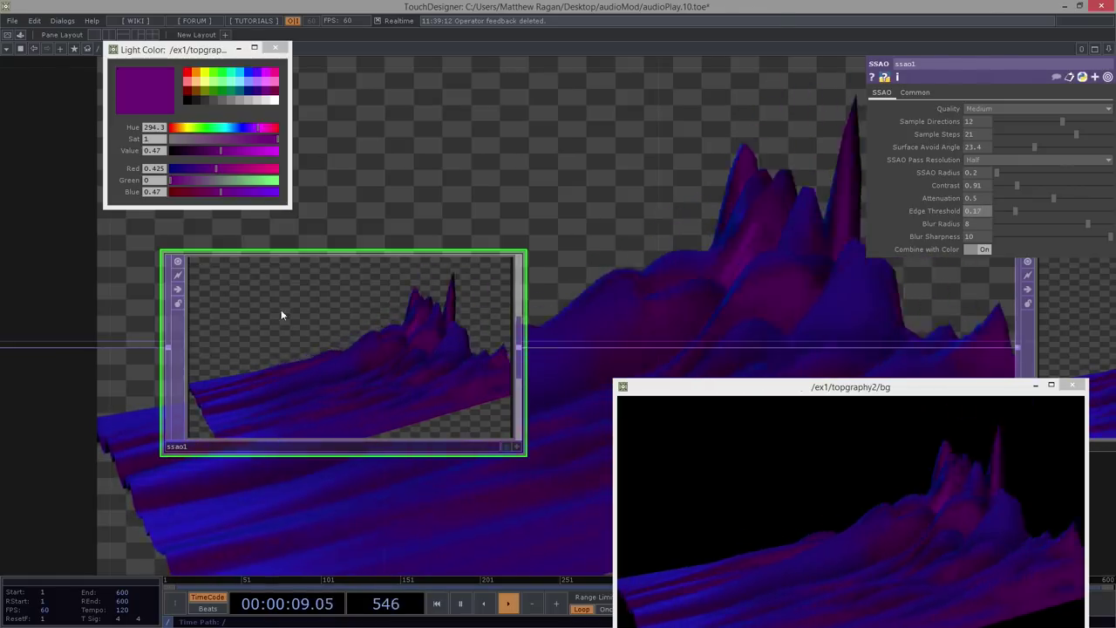
- Compare the tuned surface with ssao1 bypassed and active, and view its occlusion-only output by briefly disabling Combine with Color
left_click(177, 291)
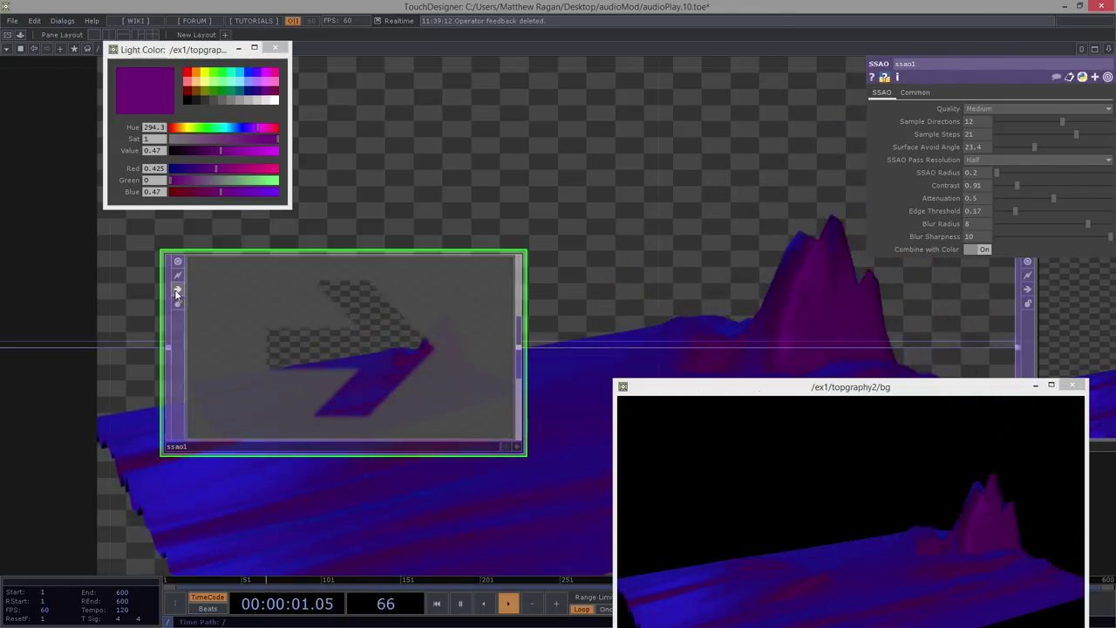
left_click(177, 291)
left_click(177, 293)
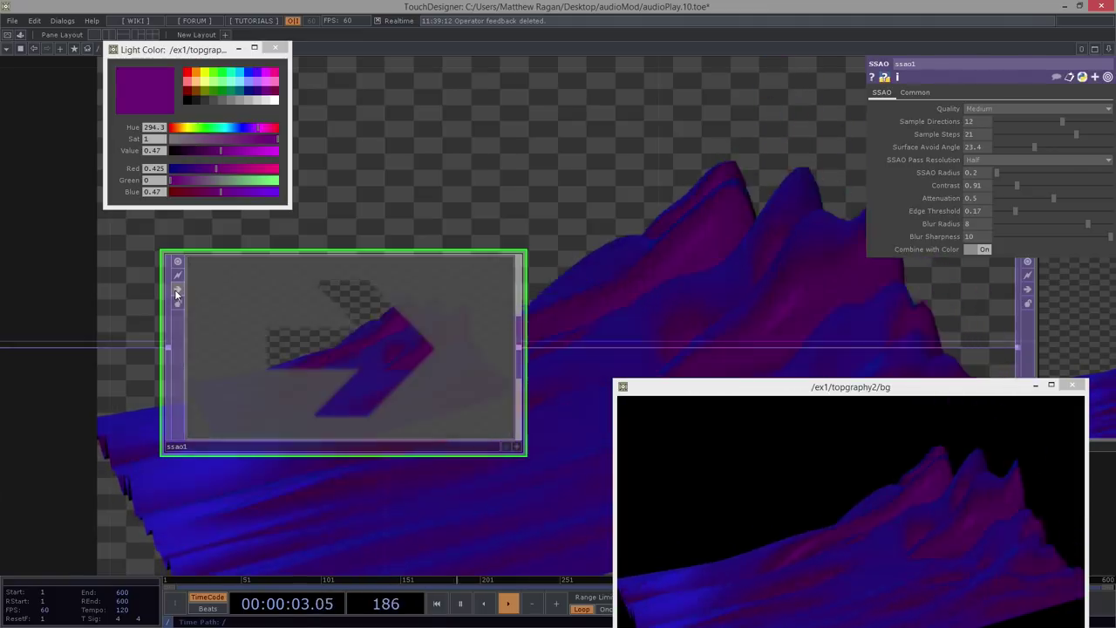
left_click(177, 293)
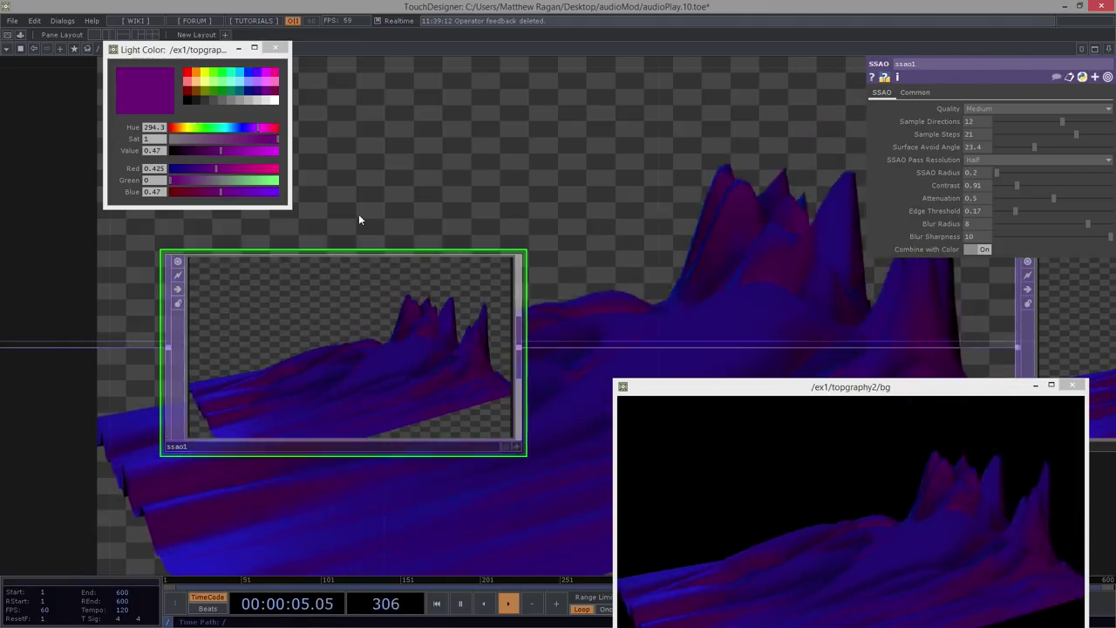
left_click(984, 250)
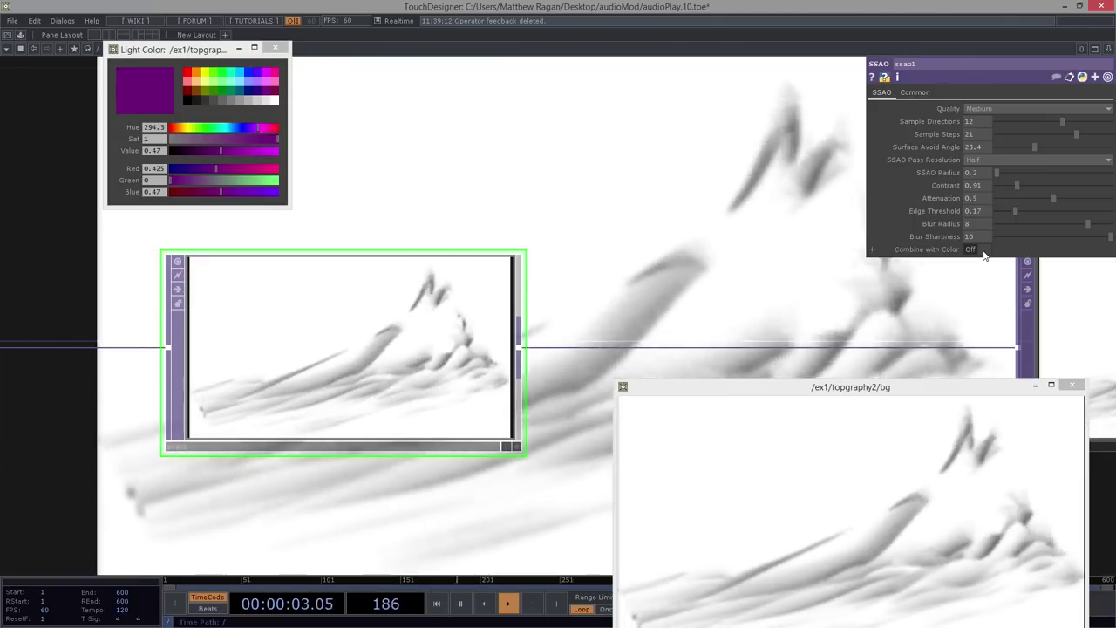
left_click(972, 250)
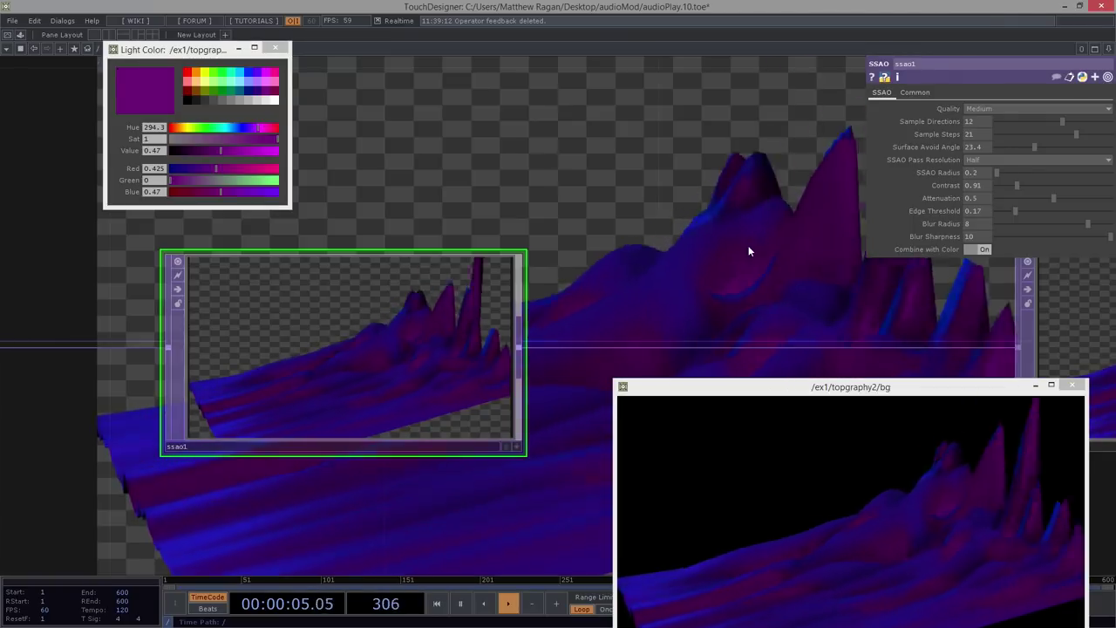
- Close the Light Color dialog and bring the render1, ssao1 and bg chain back into view
scroll(557, 207, "down", 4)
left_click_drag(649, 170, 710, 110)
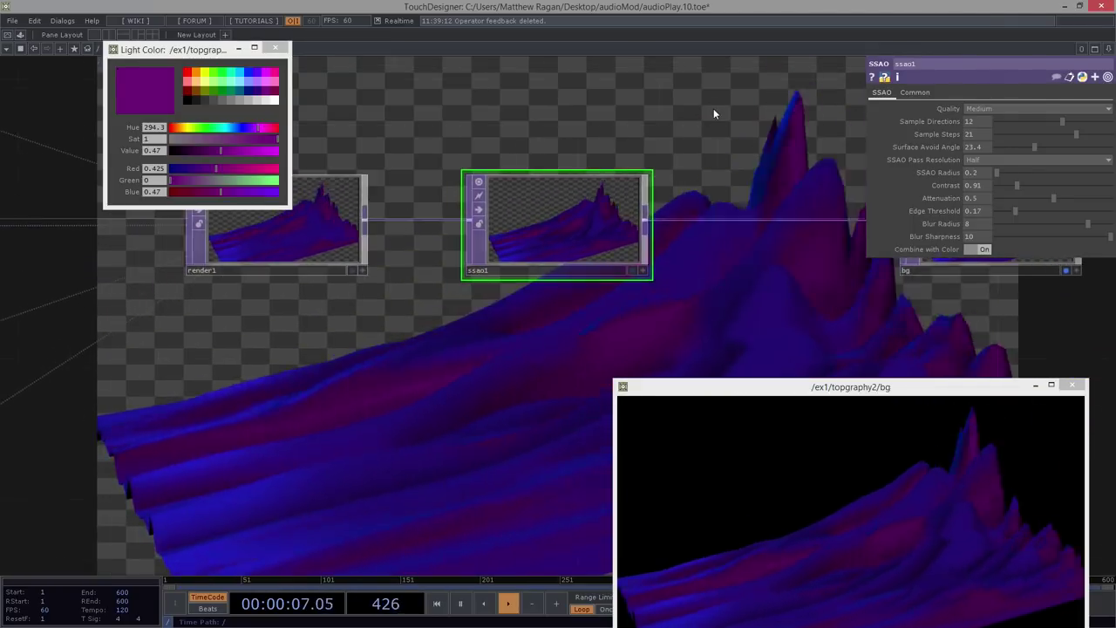
left_click(276, 48)
left_click_drag(292, 360, 374, 312)
scroll(384, 323, "down", 3)
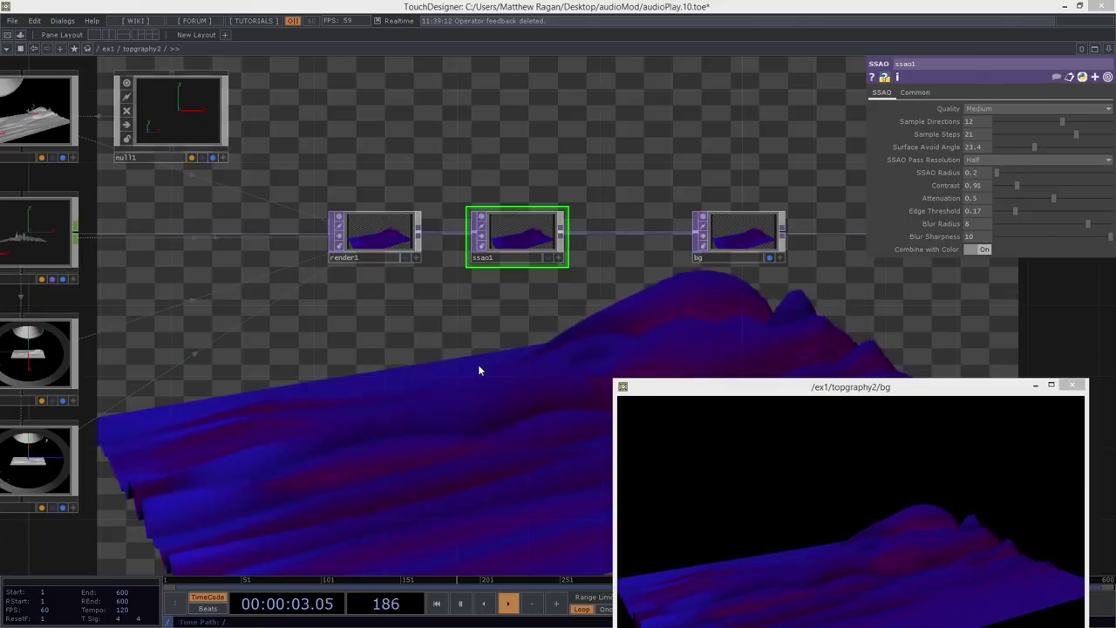
- Reposition cam1 in topgraphy2 to face the surface by trying an X translate of -1 and settling on 0
left_click_drag(281, 402, 389, 386)
scroll(389, 384, "down", 2)
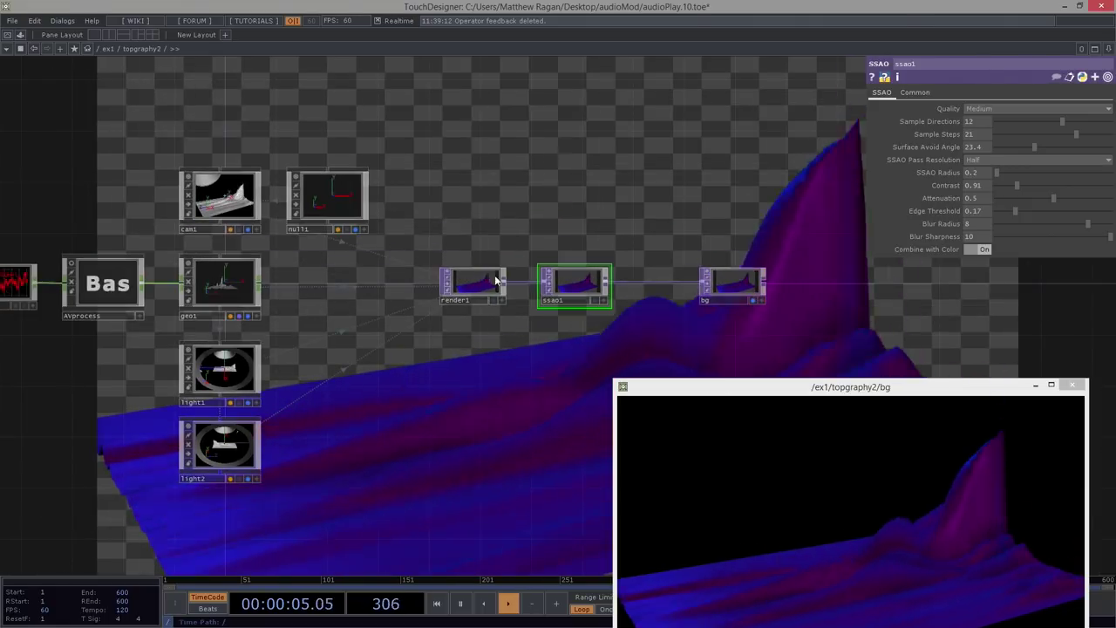
left_click(234, 199)
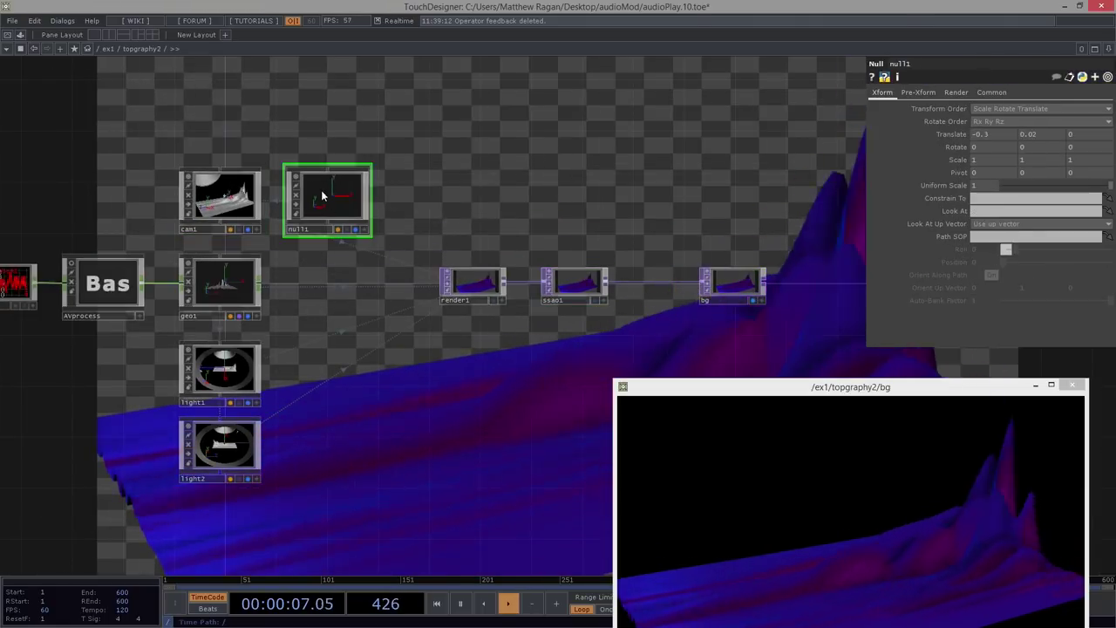
left_click(235, 209)
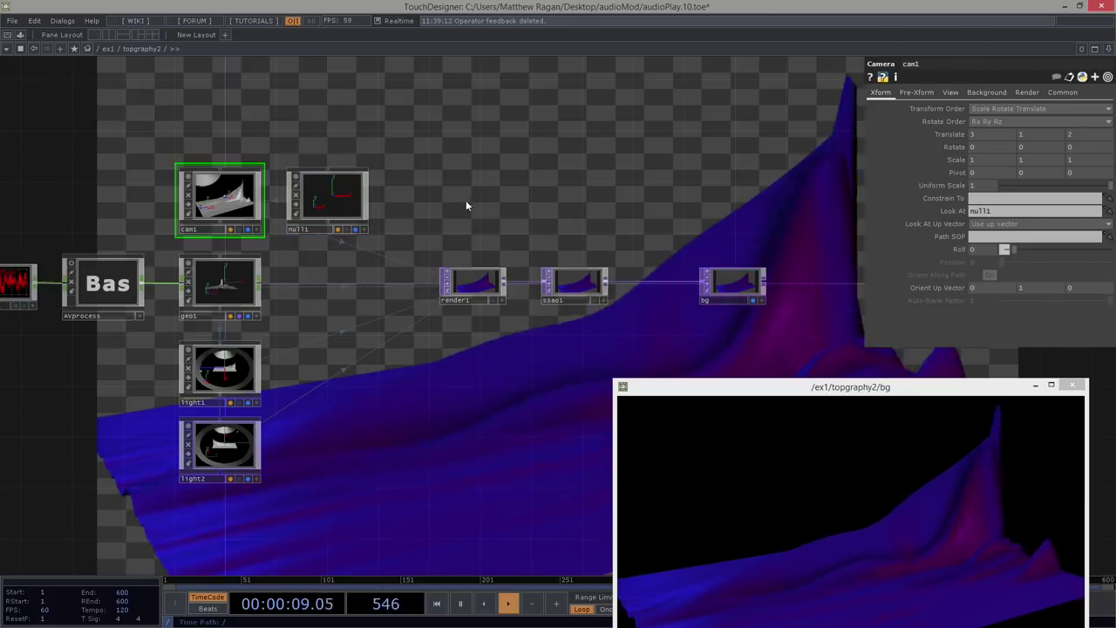
middle_click_drag(1007, 139, 1000, 112)
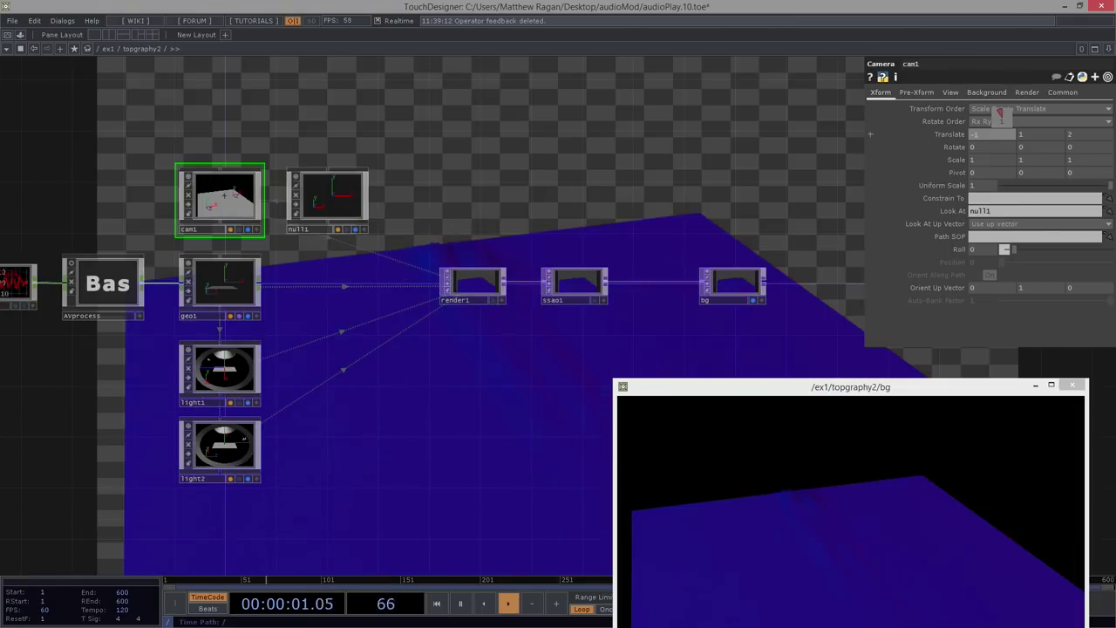
type("0")
key("Return")
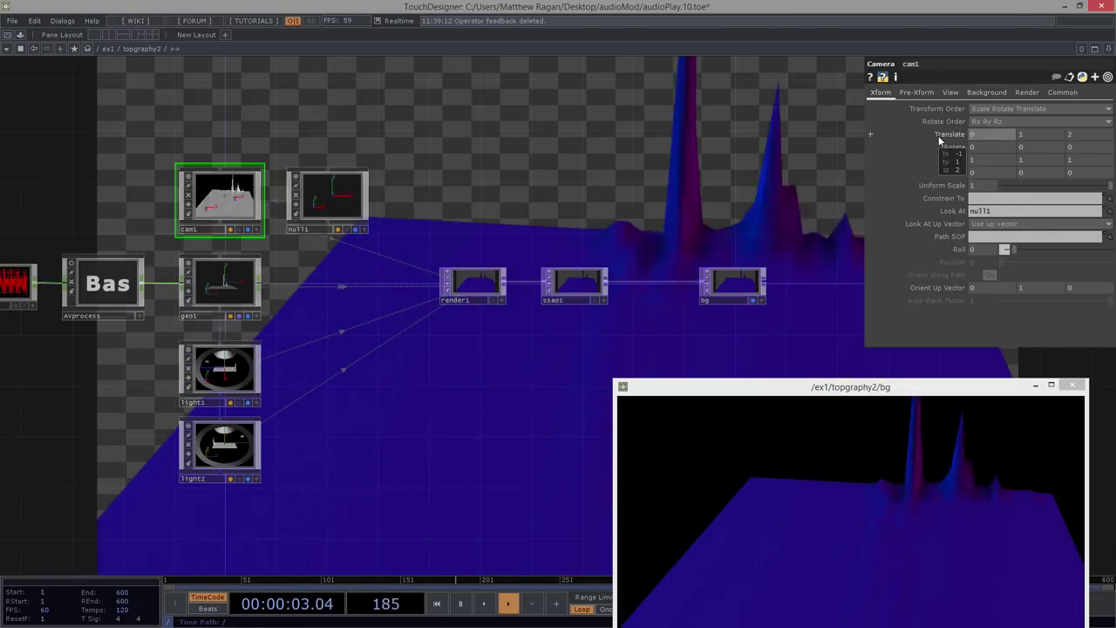
- Move cam1 back to a Z translate of 4 and shift it sideways along X for an angled view of the surface
middle_click_drag(1080, 134, 1080, 113)
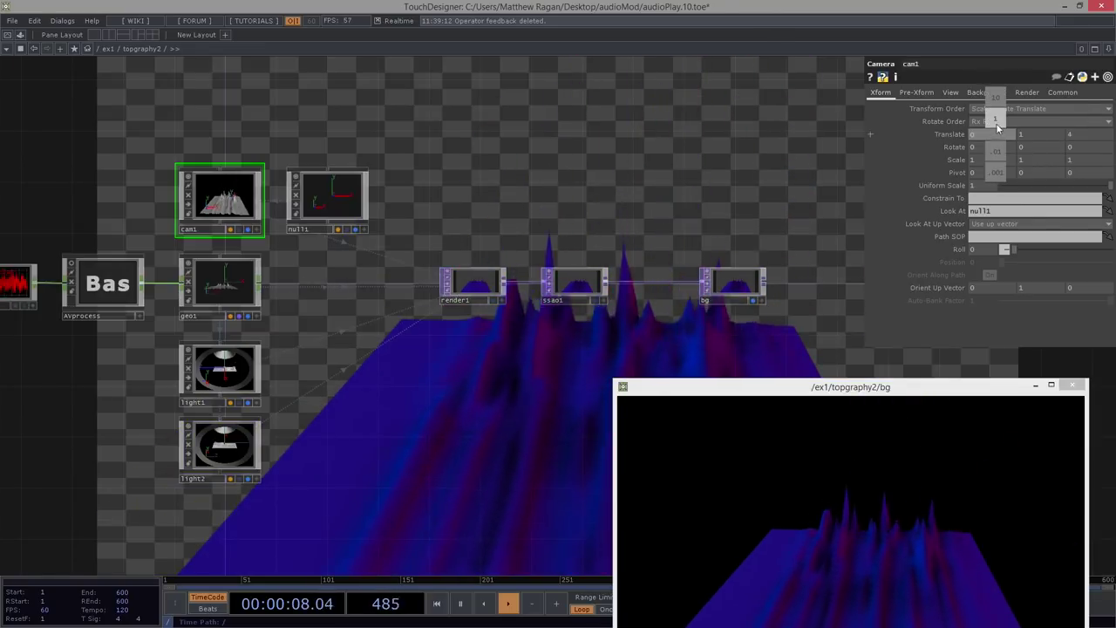
middle_click_drag(999, 128, 996, 114)
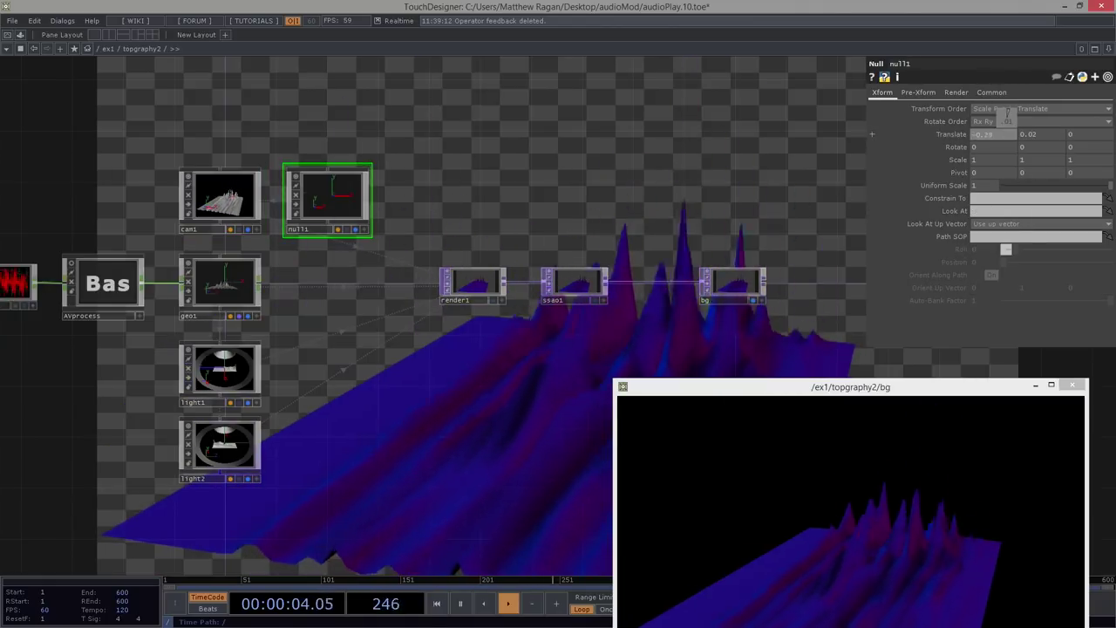
- Set null1's X translation to -0.35 and its Y translation to -0.07
middle_click_drag(1006, 113, 1002, 117)
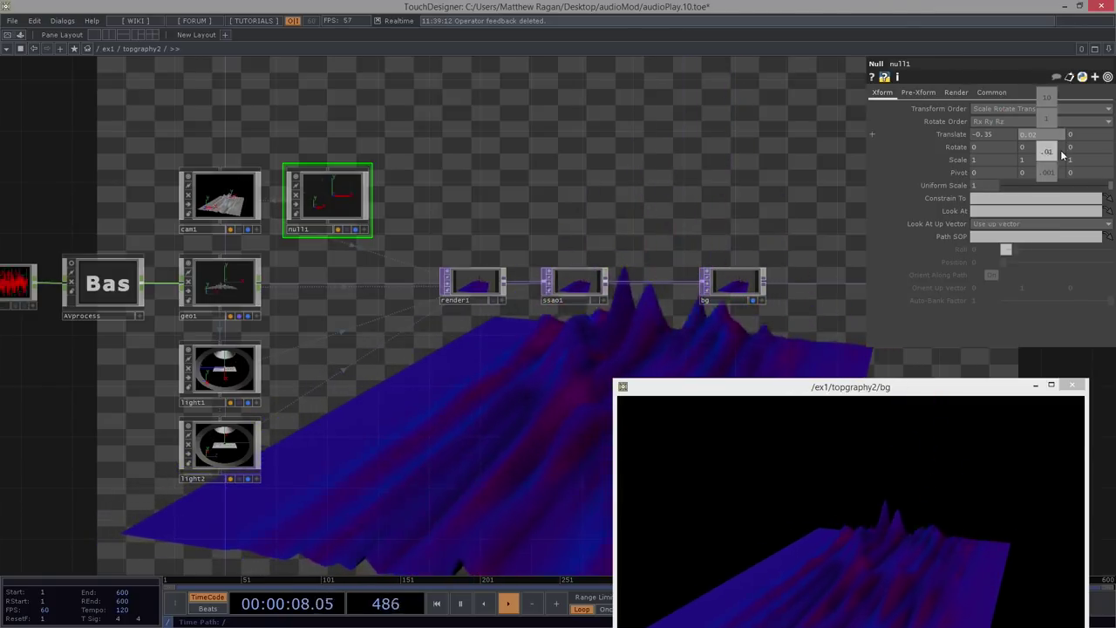
middle_click_drag(1051, 114, 1043, 116)
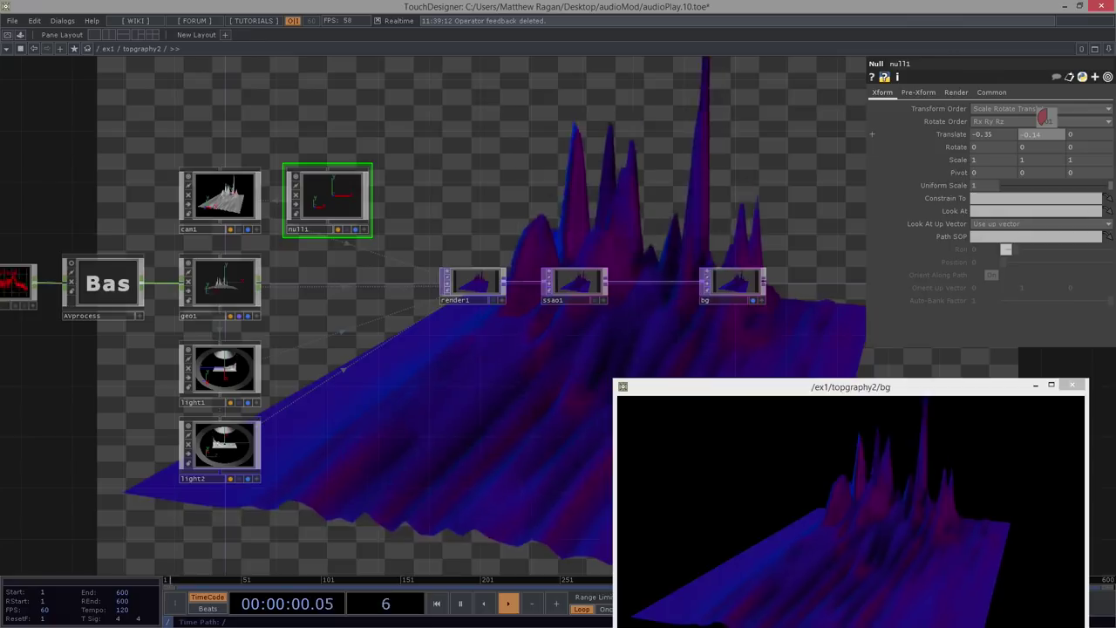
- Add a Noise CHOP to the network and place it in the free space above cam1 and null1
left_click_drag(464, 227, 515, 279)
scroll(401, 155, "up", 5)
left_click_drag(401, 154, 419, 226)
key("Tab")
key("Tab")
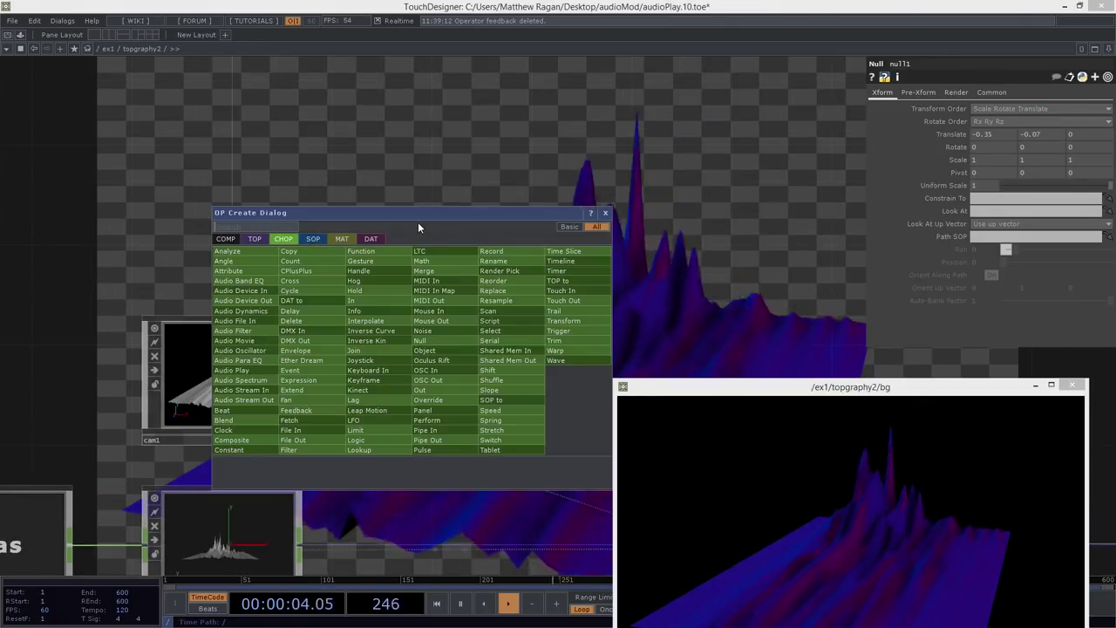
type("noise")
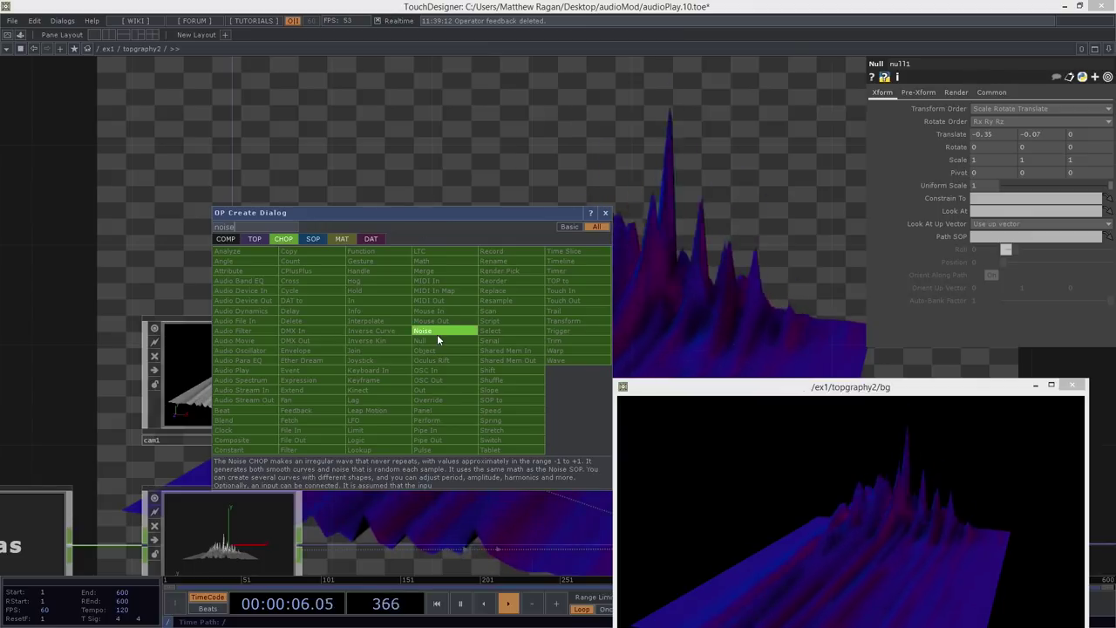
left_click(437, 333)
left_click(214, 227)
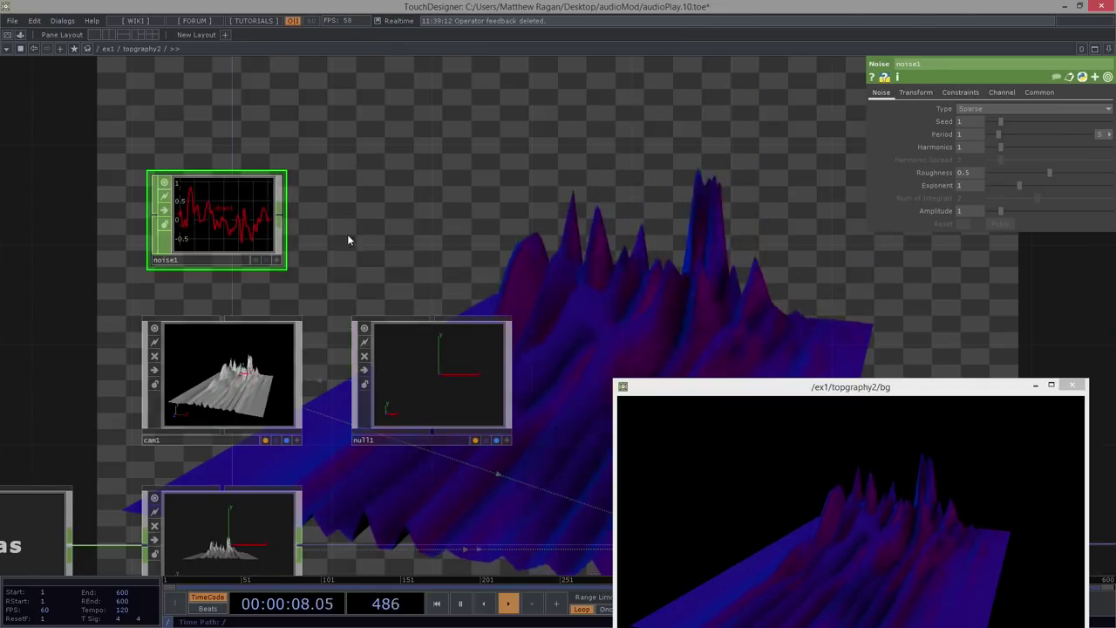
left_click_drag(349, 236, 349, 292)
left_click_drag(233, 267, 343, 141)
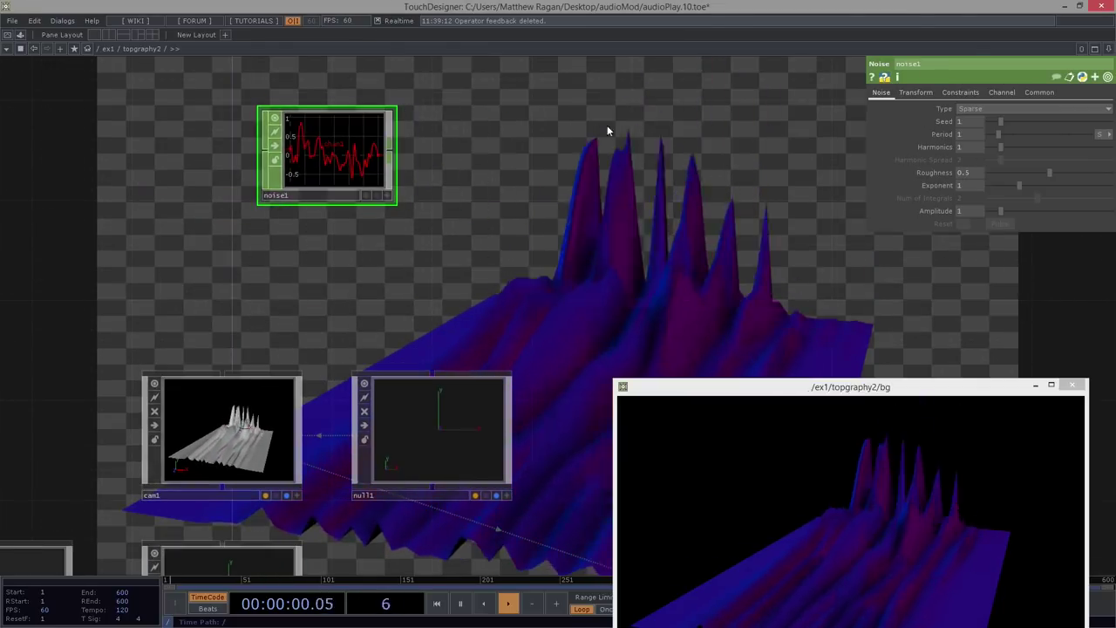
- Name the channels of noise1 t[xy] and turn on its Time Slice option
left_click(916, 93)
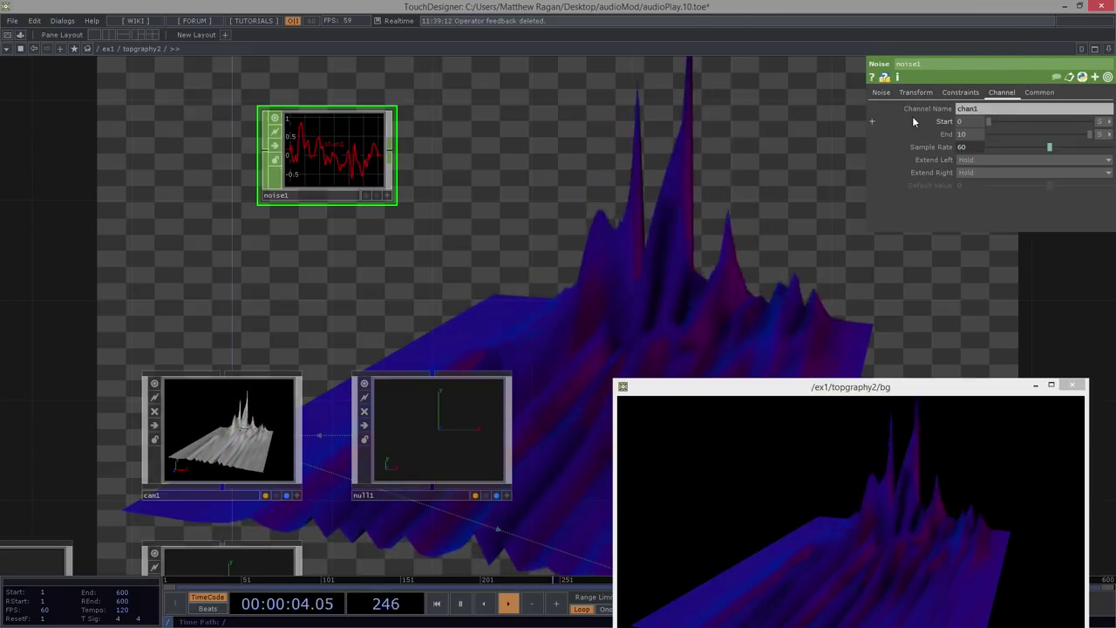
left_click(1001, 109)
type("t")
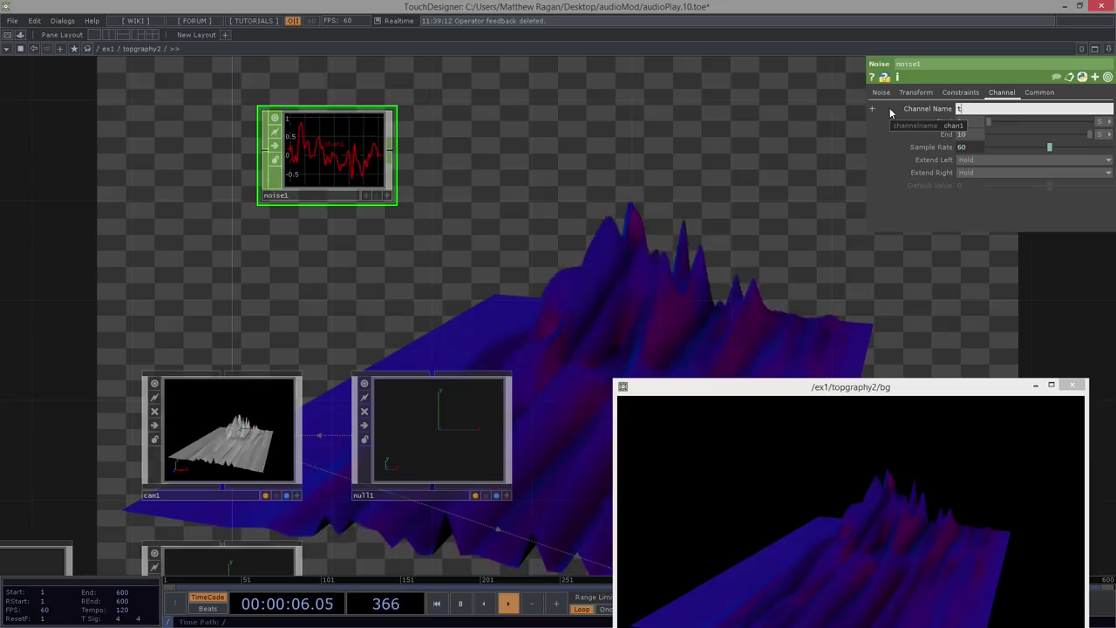
type("[xy]")
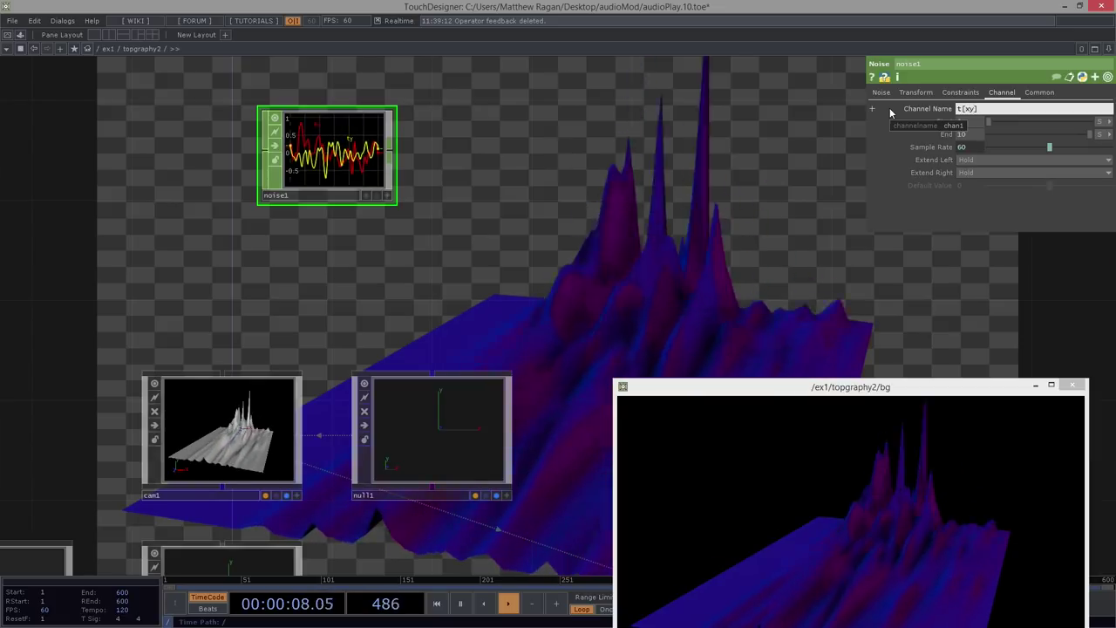
- Append a Null CHOP to the output of noise1 and line it up beside the noise operator
right_click(389, 149)
type("nul")
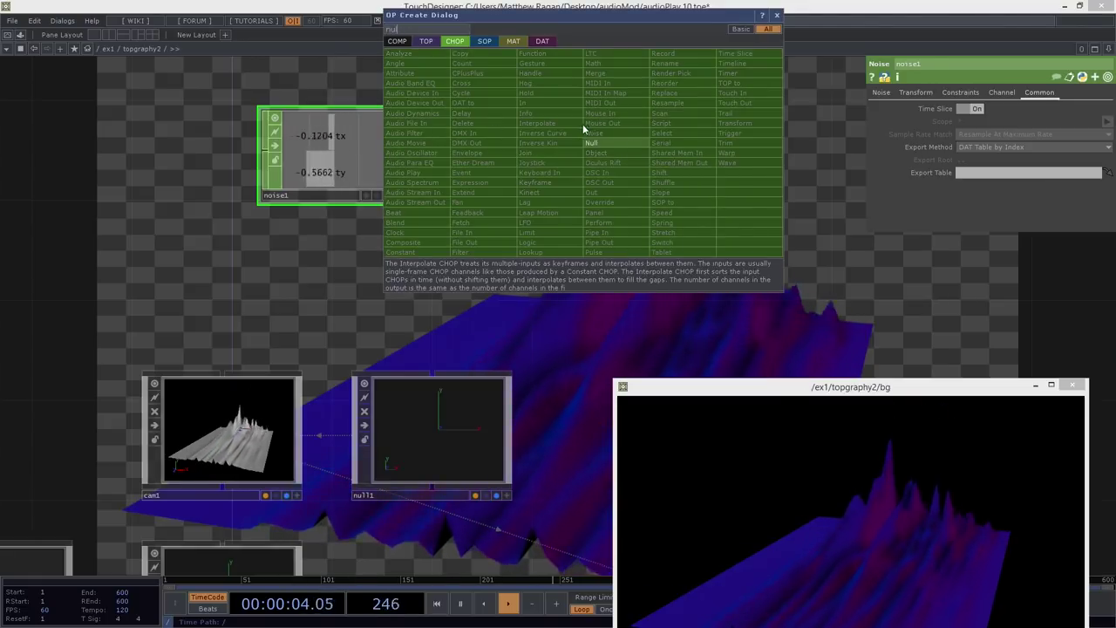
left_click(592, 143)
left_click(487, 157)
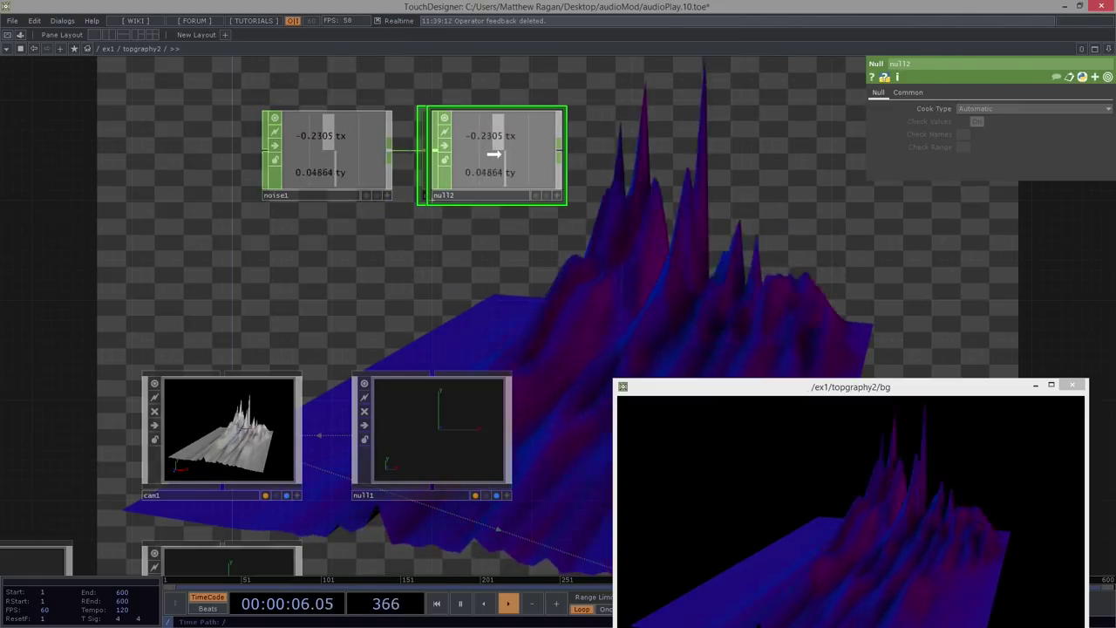
left_click_drag(509, 165, 450, 164)
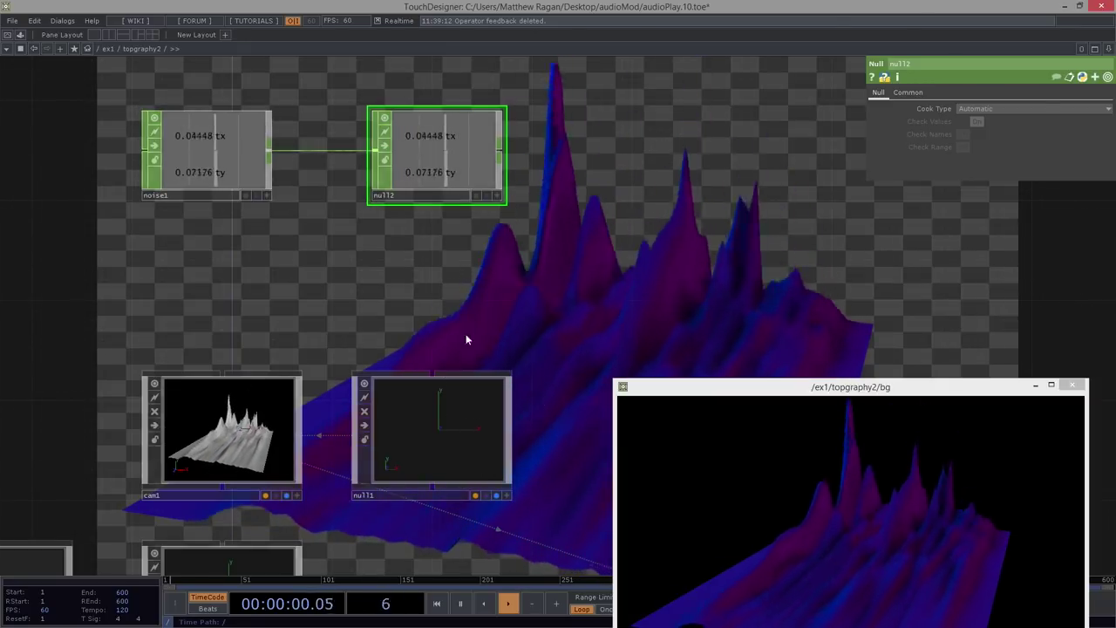
- Export the tx and ty channels of null2 to the X and Y Translate parameters of null1
left_click(429, 442)
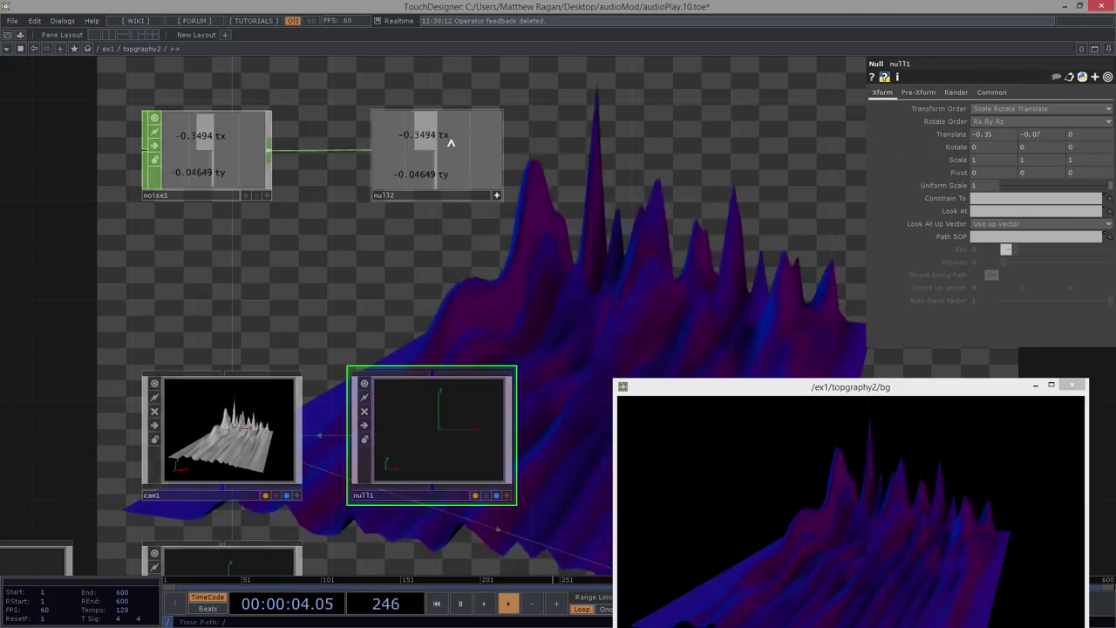
left_click_drag(445, 136, 494, 149)
left_click_drag(976, 138, 979, 138)
left_click(1019, 137)
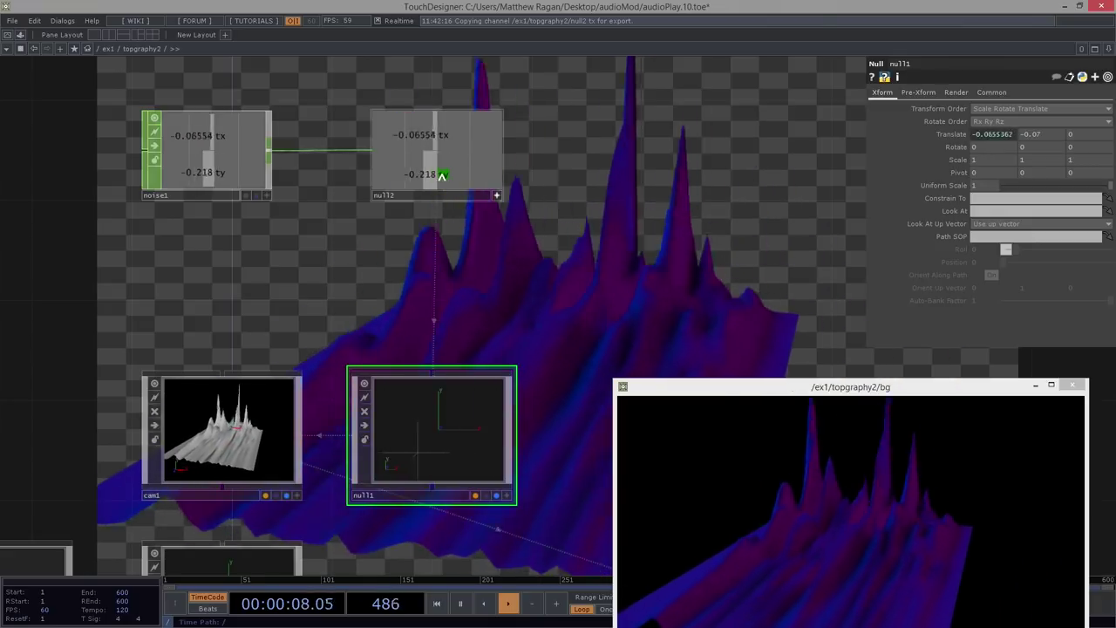
left_click_drag(444, 174, 1033, 135)
left_click(1058, 144)
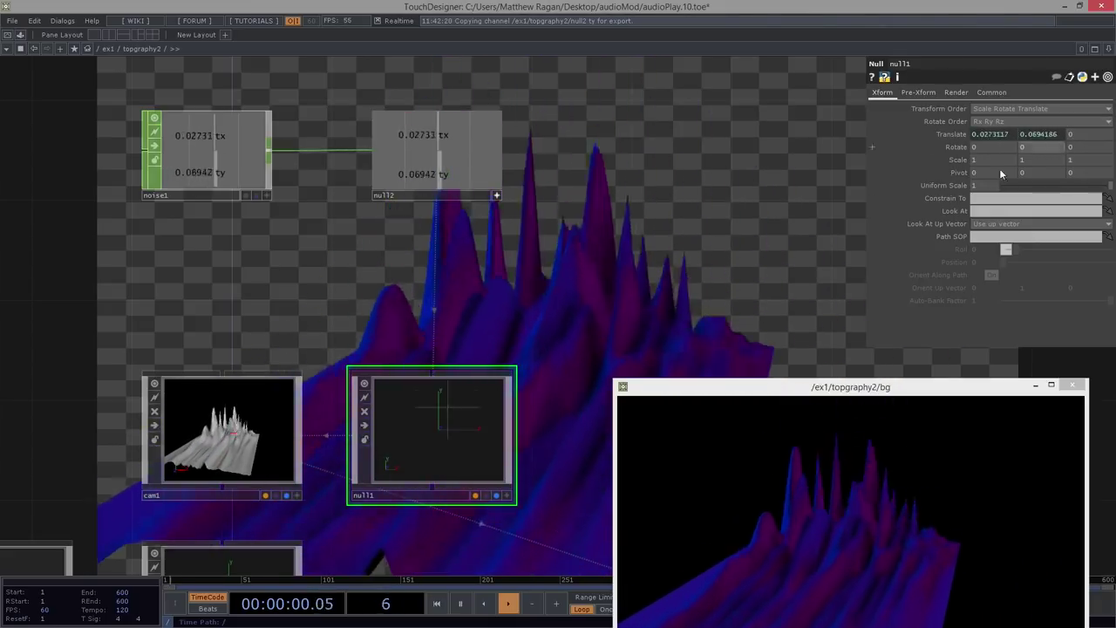
- Slow down the noise by raising the period of noise1 to 6, 10 and finally 15
left_click(190, 118)
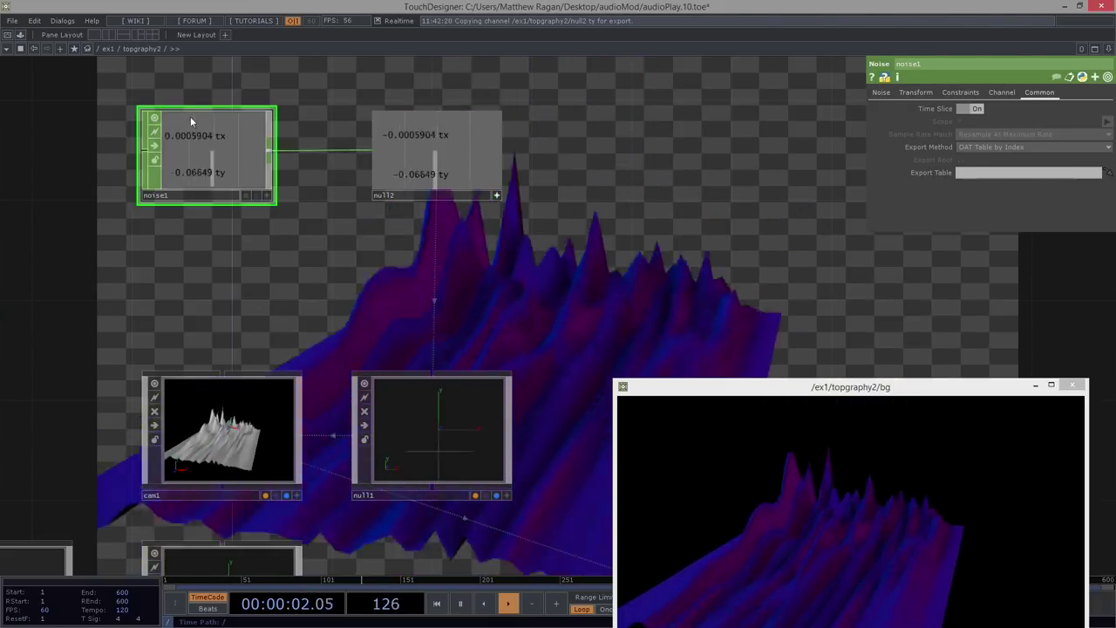
left_click(882, 91)
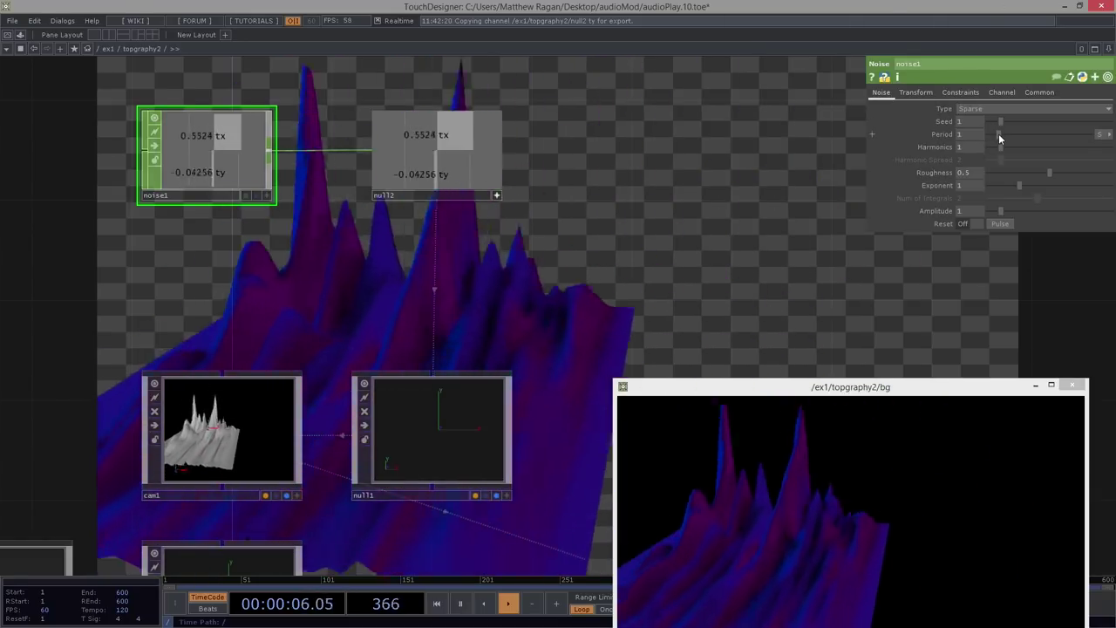
left_click_drag(998, 134, 1051, 133)
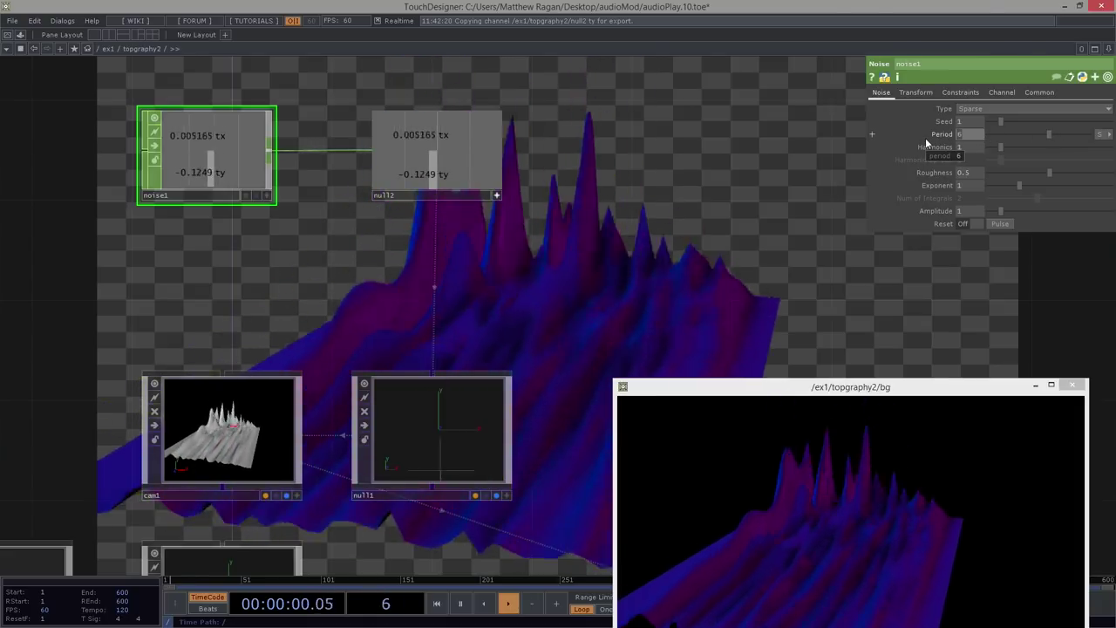
type("10")
key("Return")
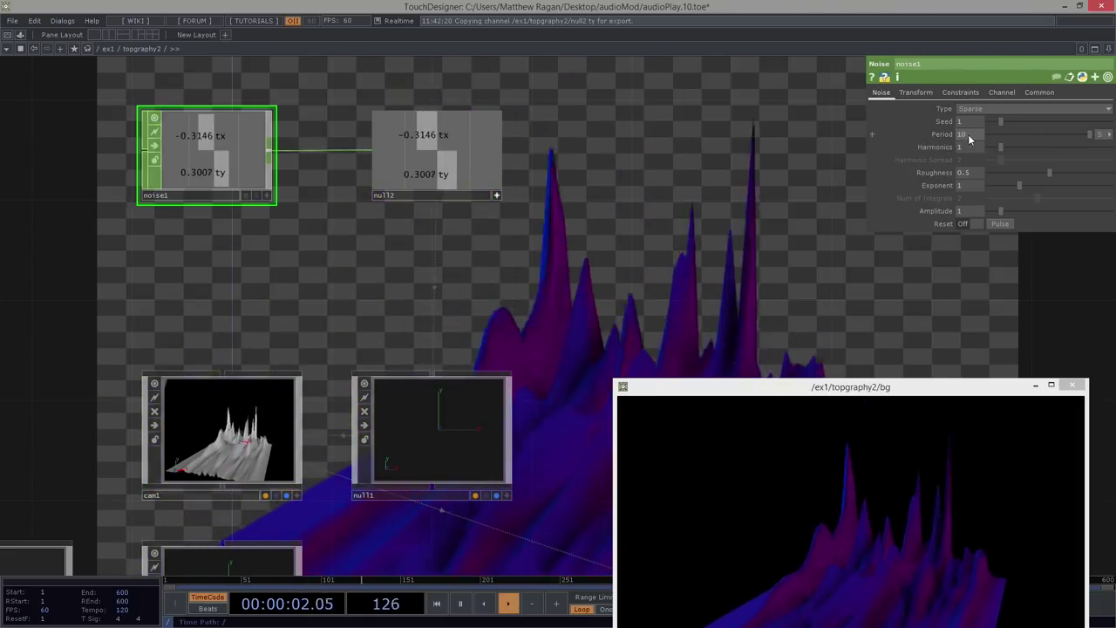
type("15")
key("Return")
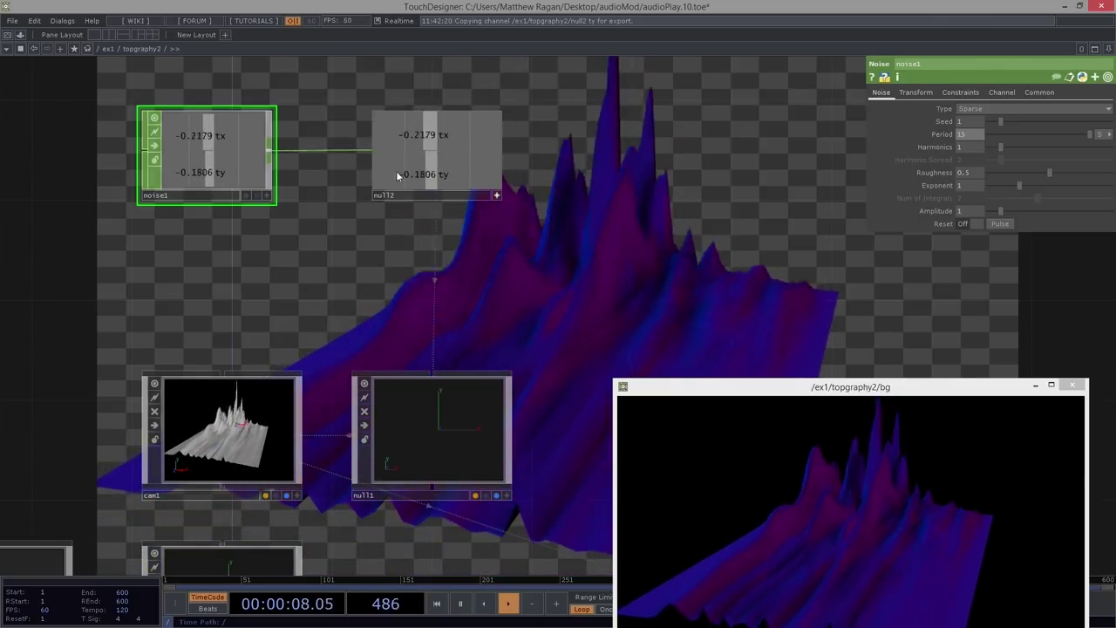
- Turn off null2's active viewer, move noise1 away to make room, and insert a Math CHOP between noise1 and null2
left_click(498, 196)
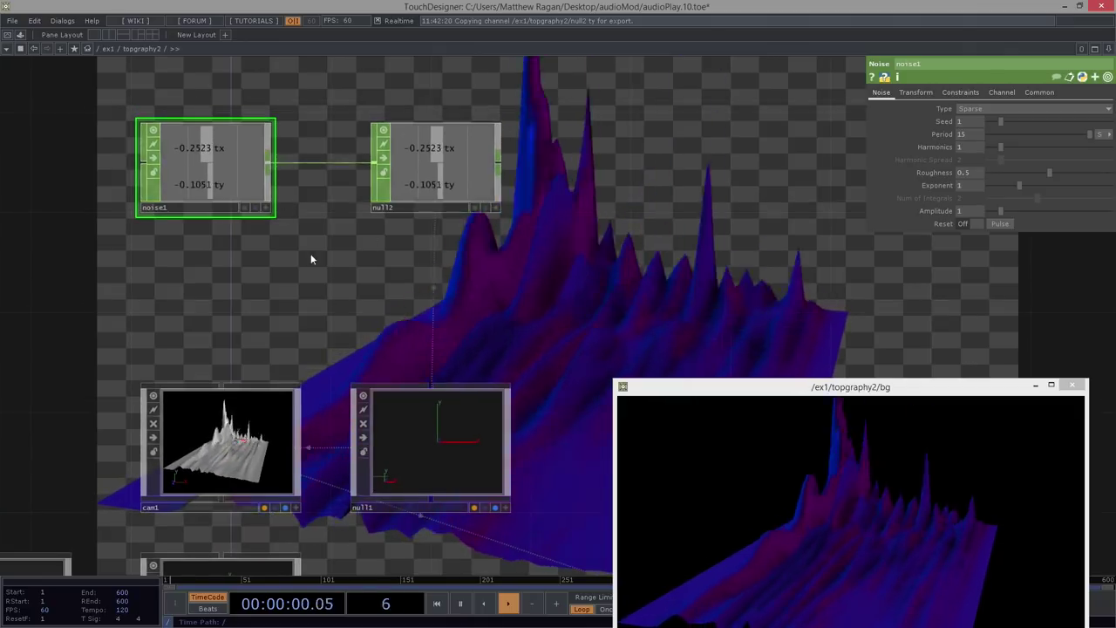
left_click_drag(311, 255, 459, 313)
left_click_drag(367, 214, 206, 213)
right_click(334, 205)
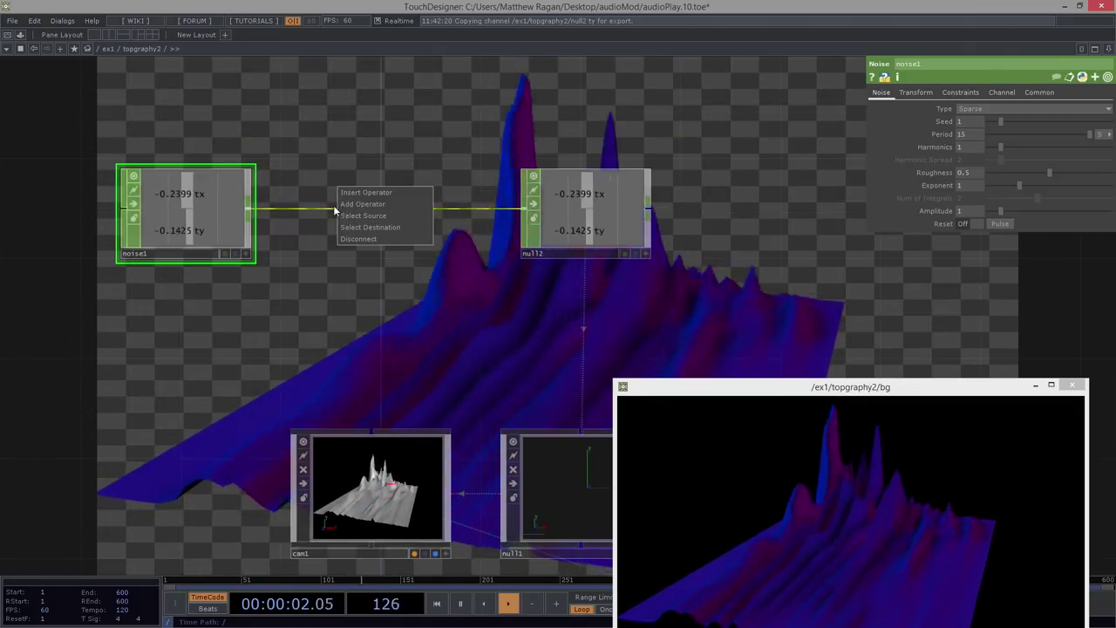
left_click(356, 196)
type("ma")
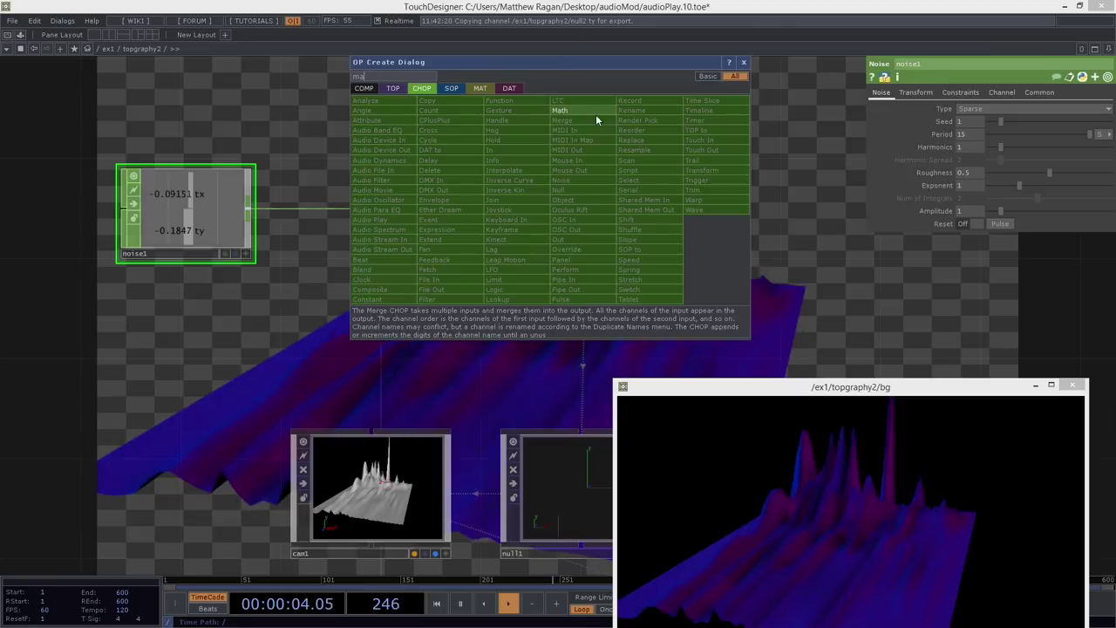
key("Return")
left_click(393, 209)
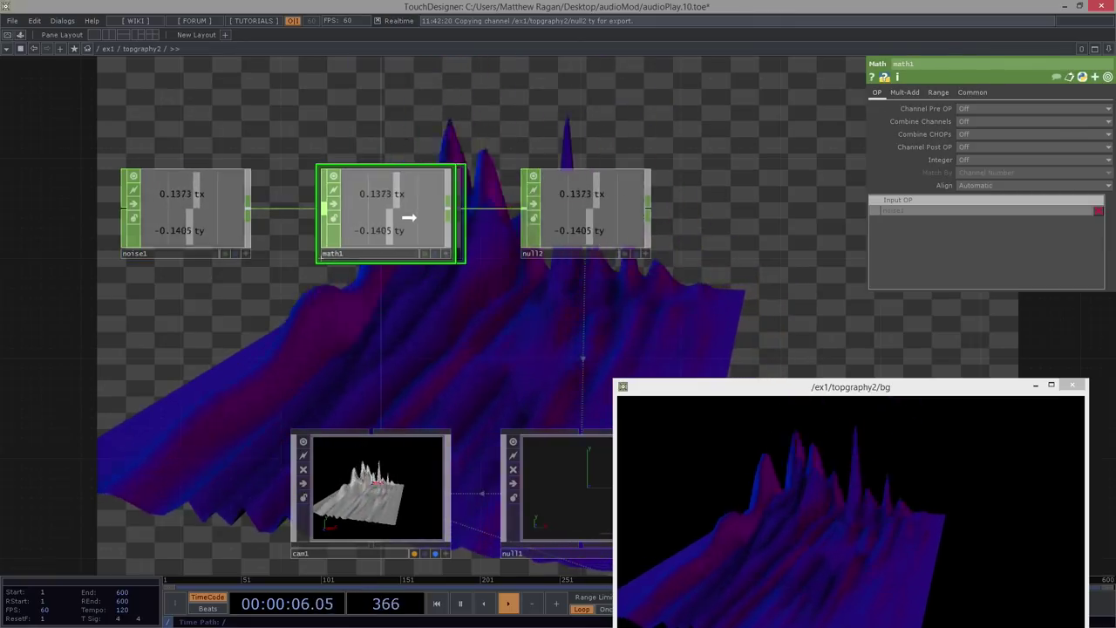
- Remap math1 from a range of -1 to 1 to a range of -.35 to .35
left_click(939, 92)
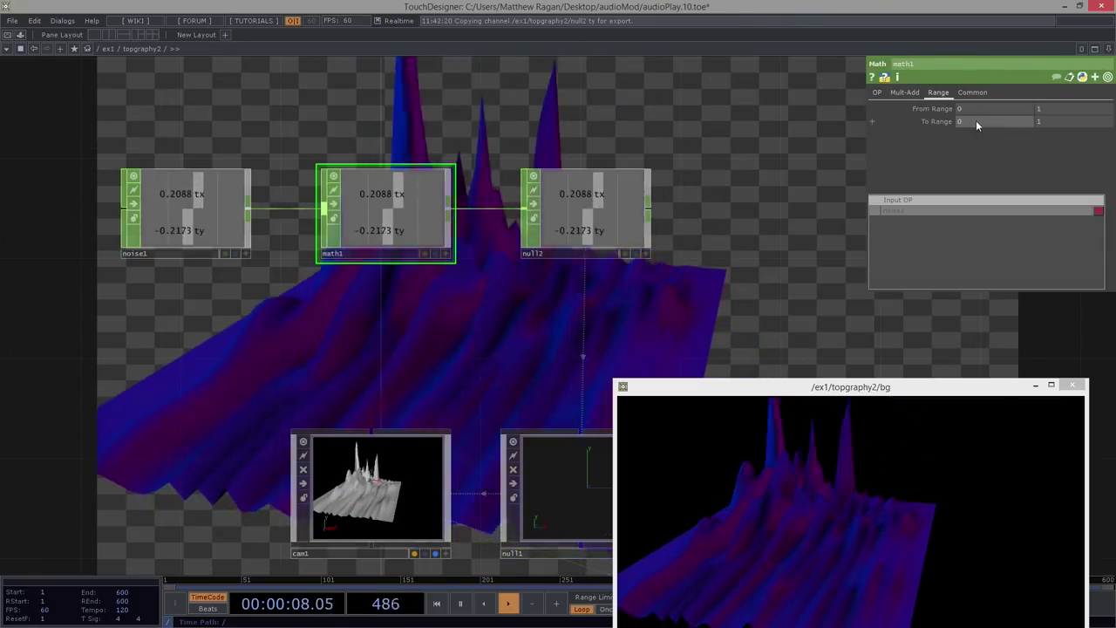
left_click(998, 108)
type("-1")
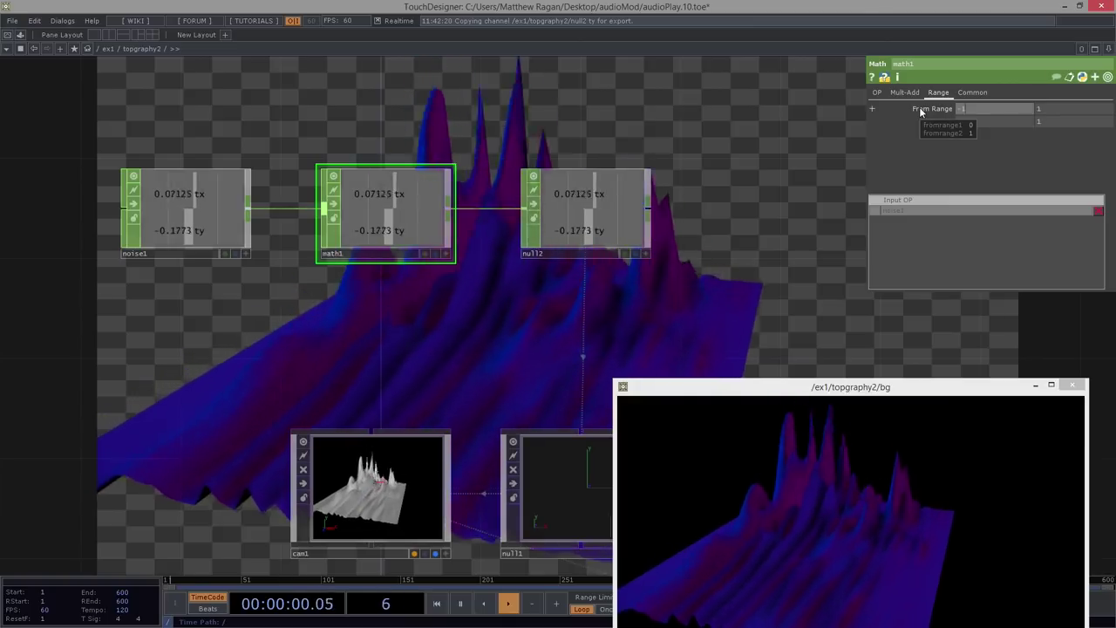
left_click(961, 119)
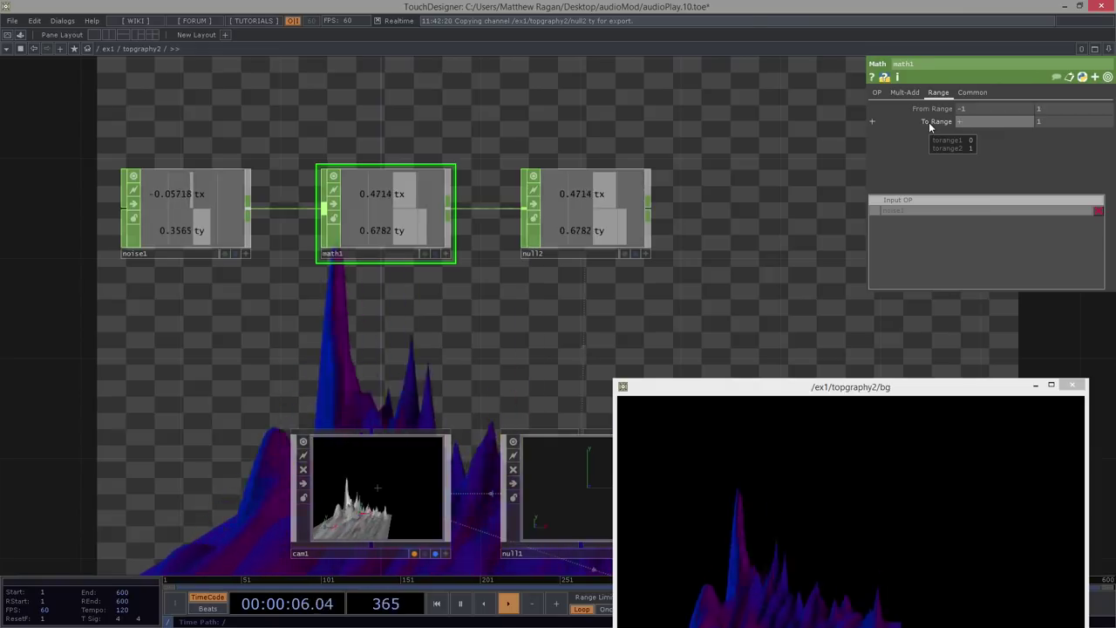
type("-")
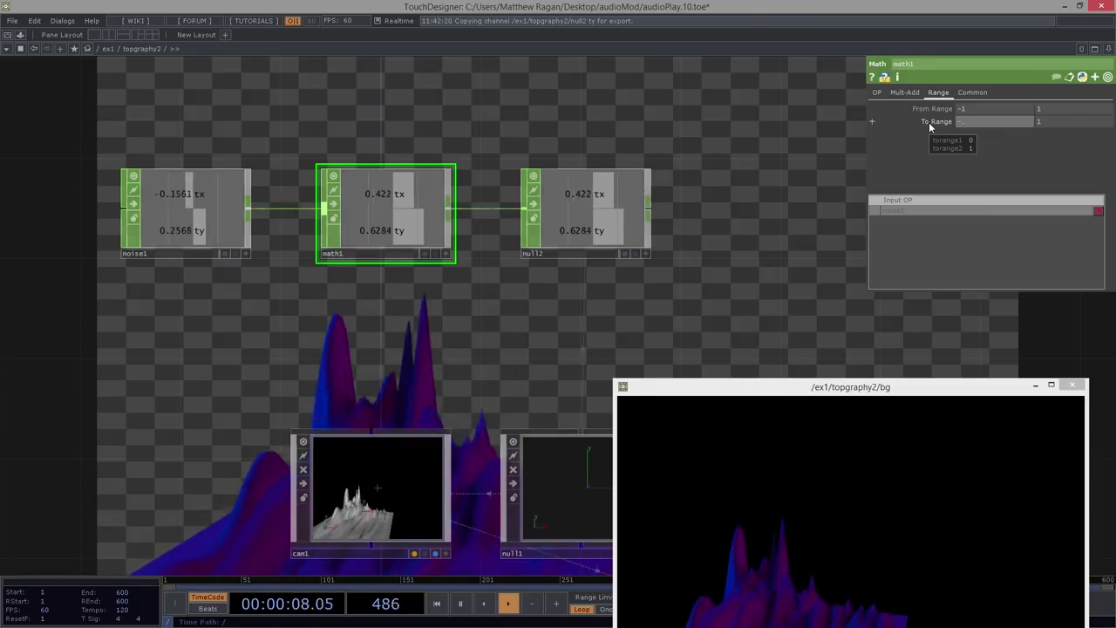
type(".35")
key("Tab")
type(".35")
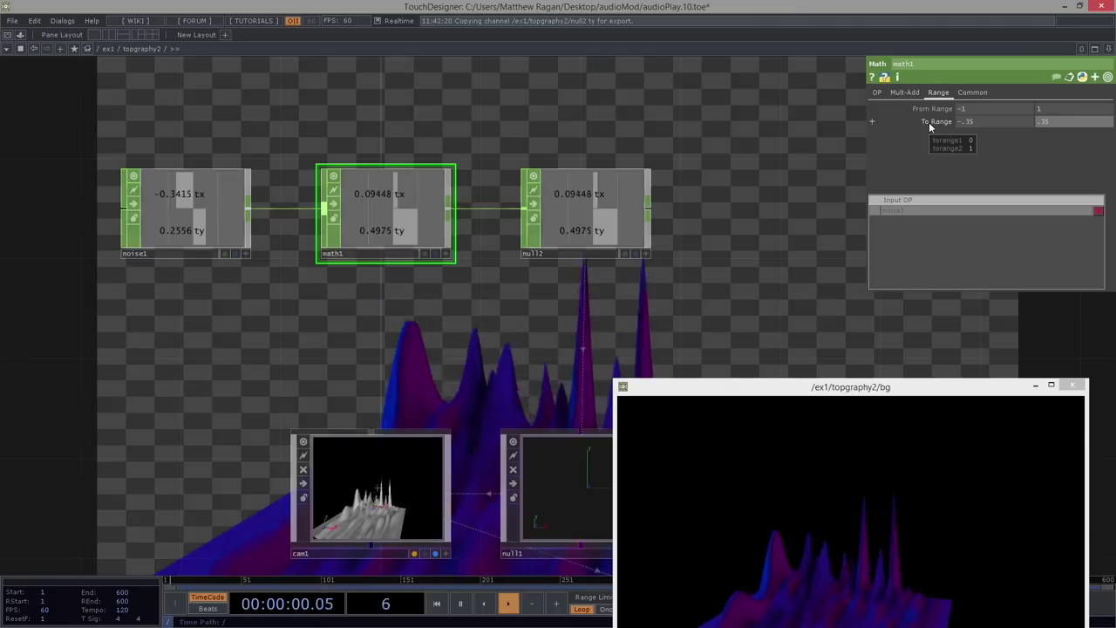
key("Return")
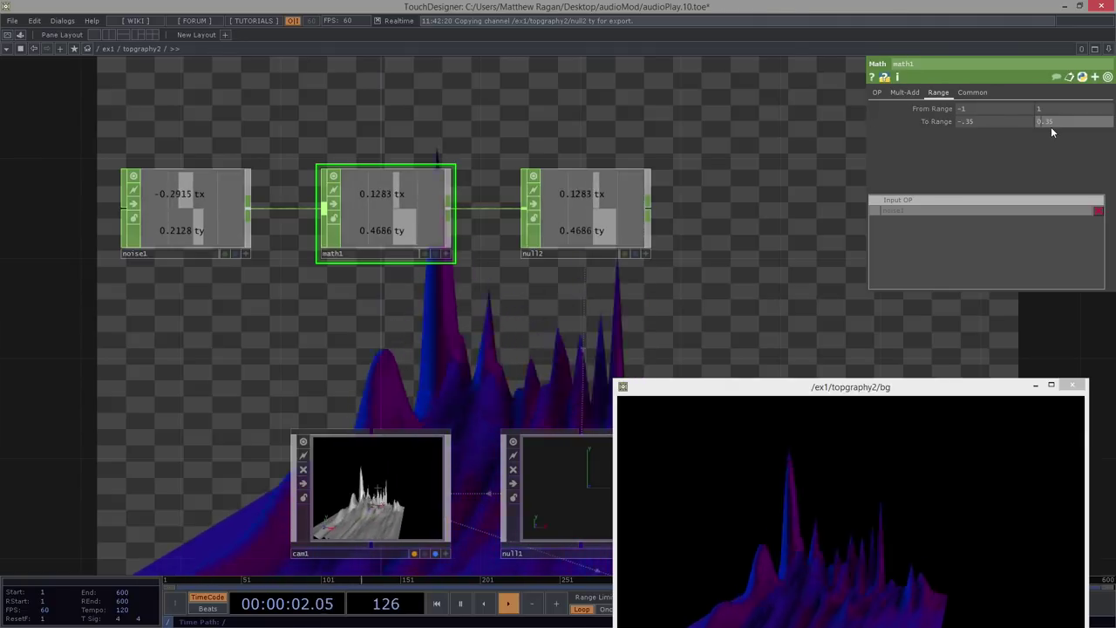
- Change the lower limit of math1's To Range to -.035
left_click(969, 122)
type("0")
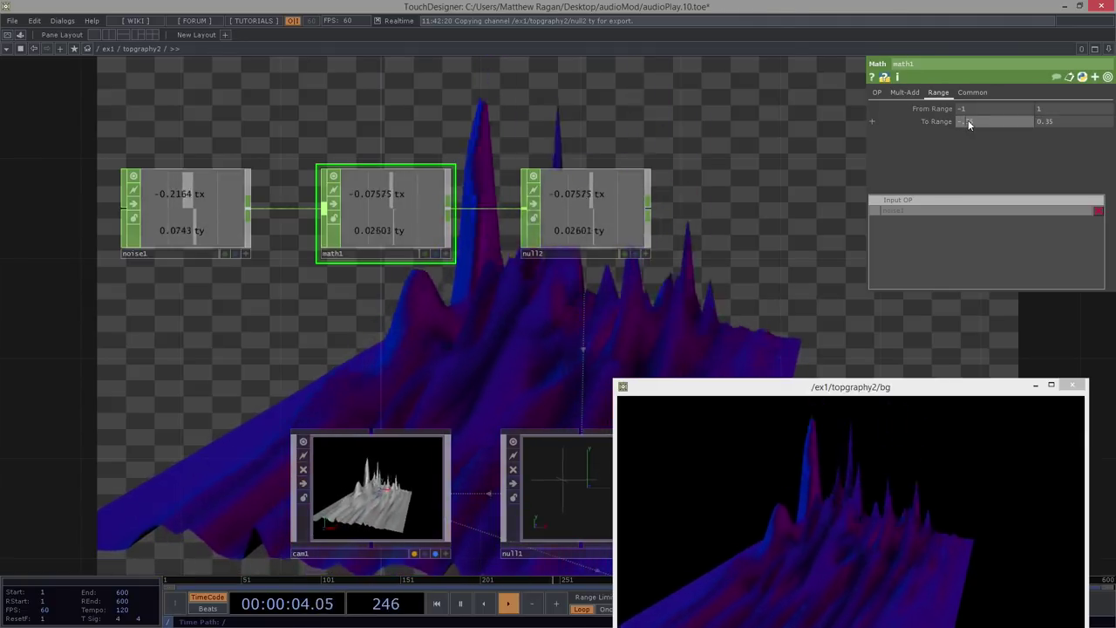
key("Return")
left_click_drag(745, 301, 631, 257)
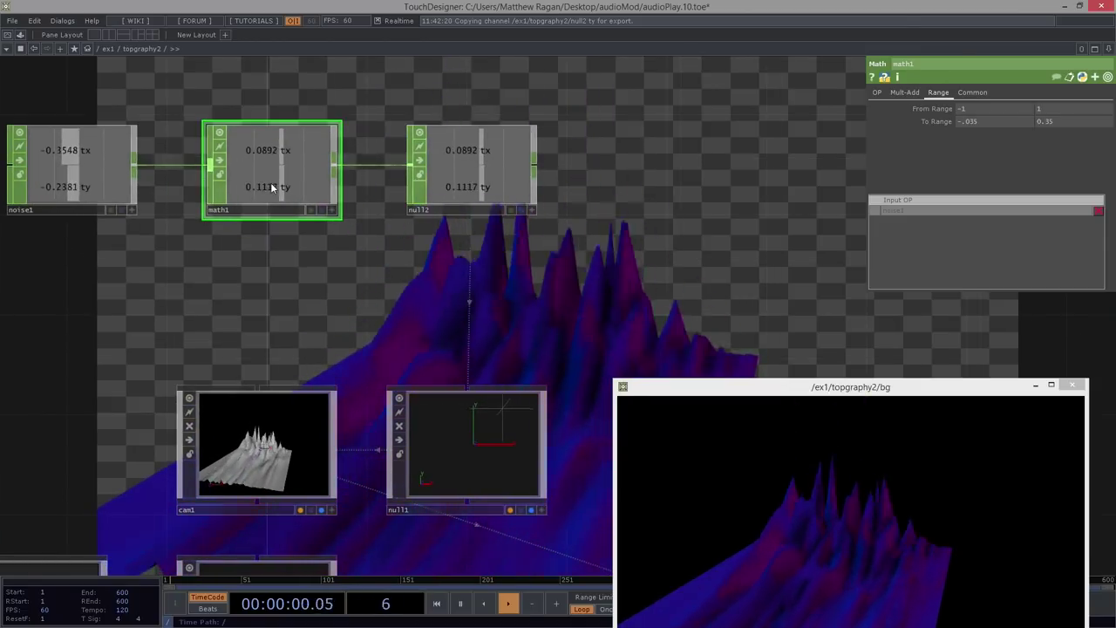
- Try a period of 1 on noise1
left_click(79, 190)
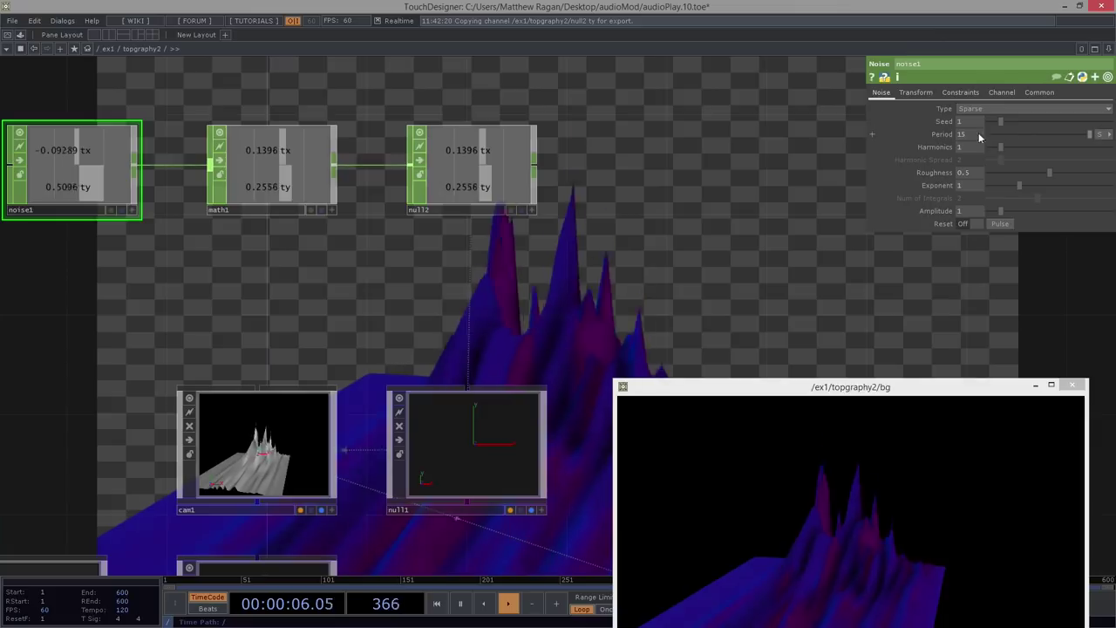
left_click_drag(979, 133, 900, 129)
type("1")
key("Return")
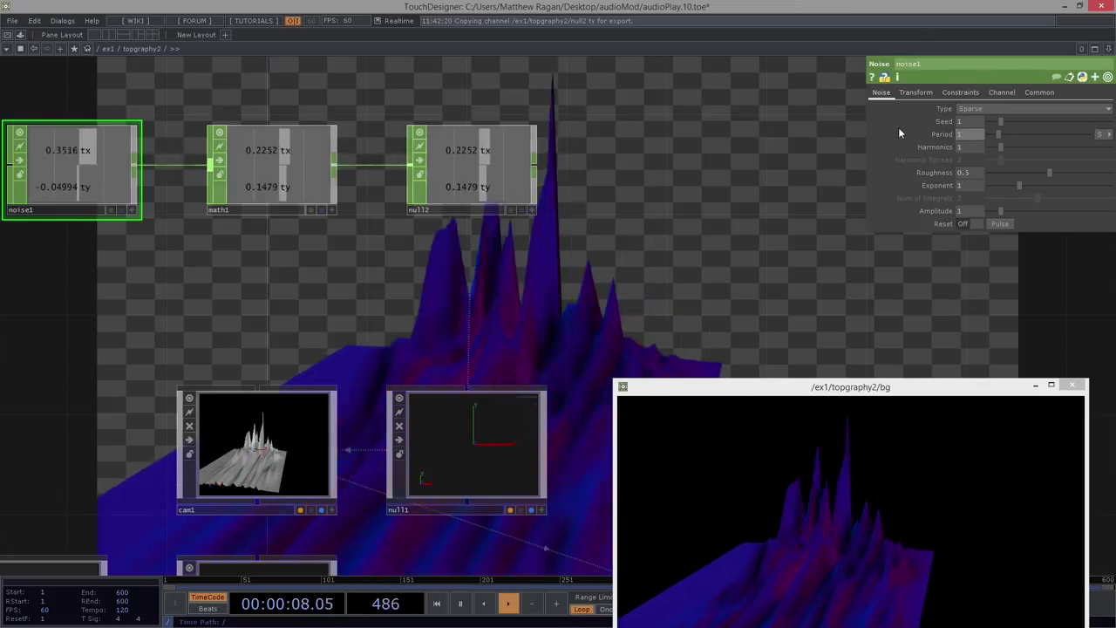
- Set the period of noise1 to 10
left_click_drag(977, 135, 923, 135)
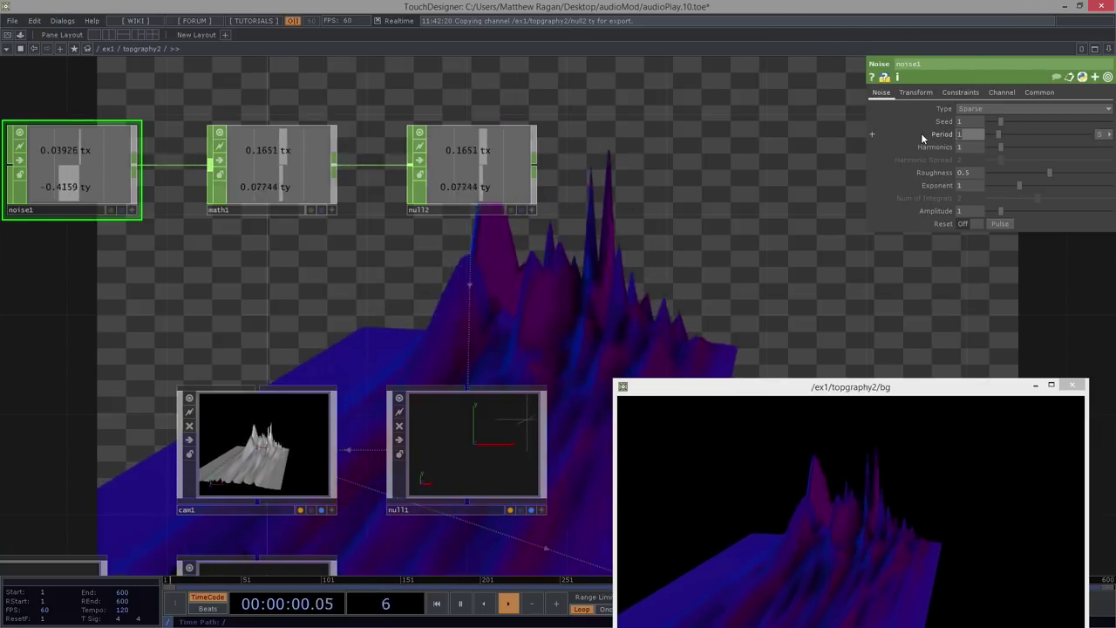
type("10")
key("Return")
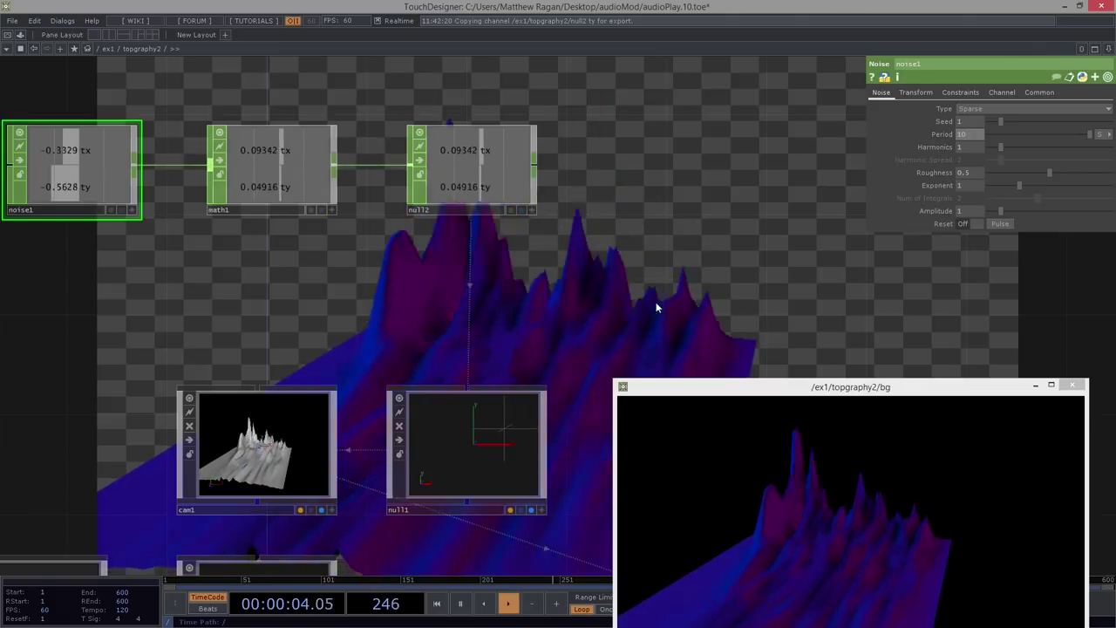
- Change the lower limit of math1's To Range to -.35
left_click_drag(579, 299, 293, 294)
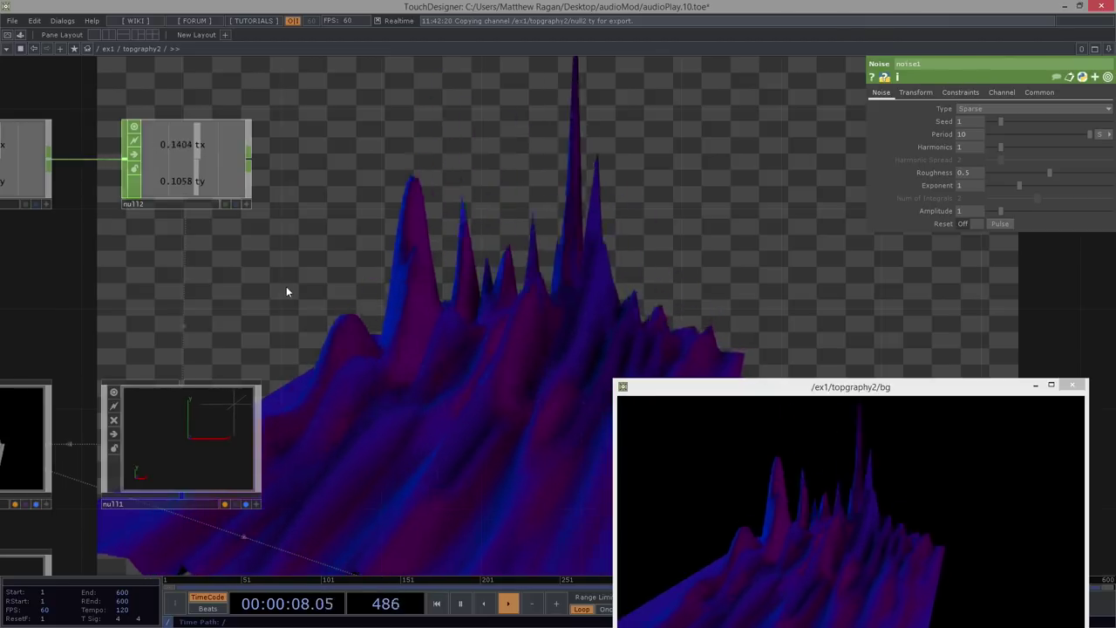
key("h")
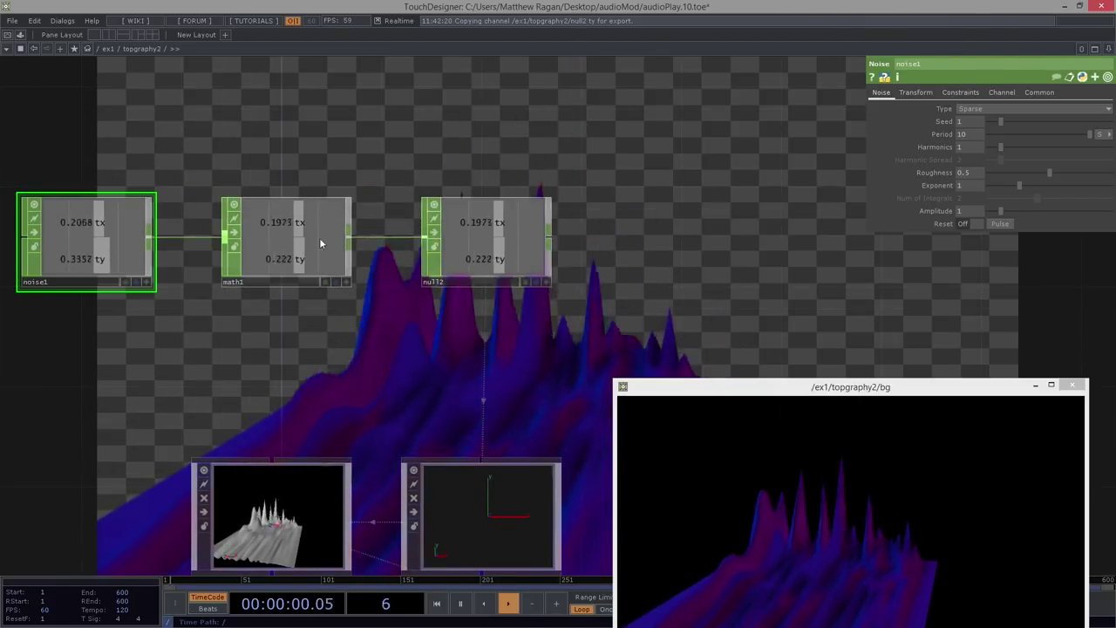
left_click(320, 237)
key("Left")
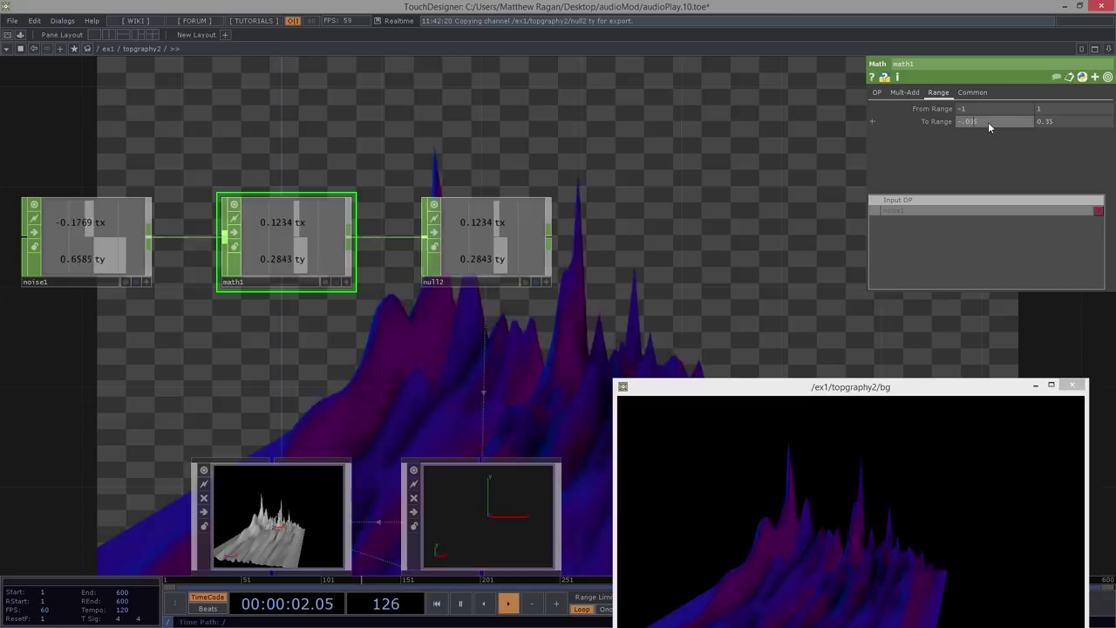
key("BackSpace")
key("BackSpace")
key("Return")
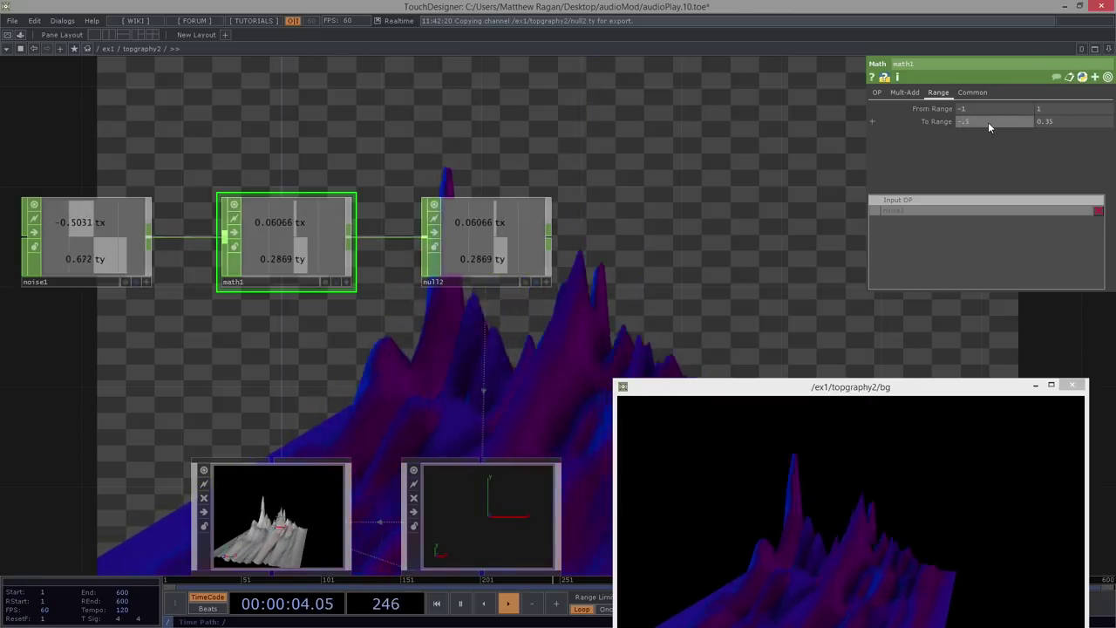
type("35")
key("Return")
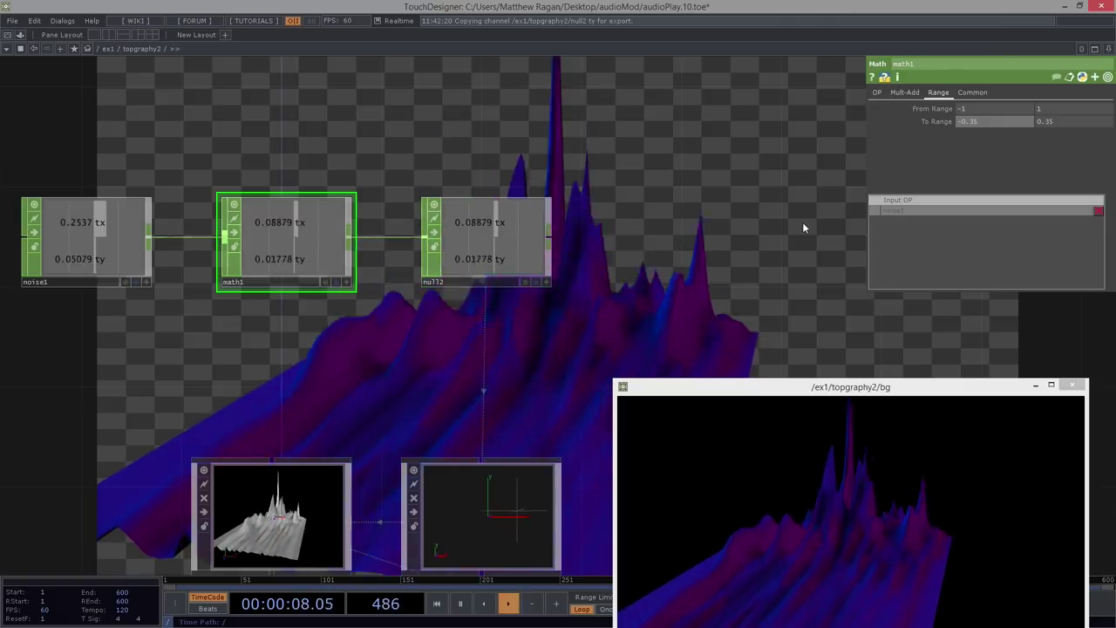
- Widen math1's To Range to run from -0.5 to 0.5
left_click(981, 122)
key("BackSpace")
key("BackSpace")
type("5")
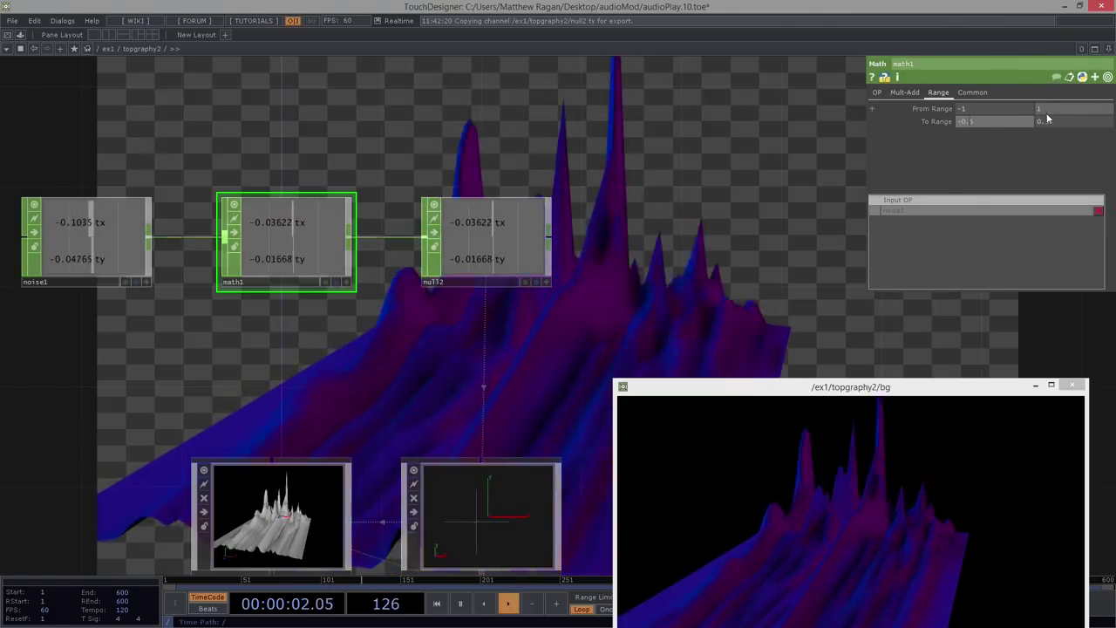
left_click(1050, 120)
type("0.5")
key("Return")
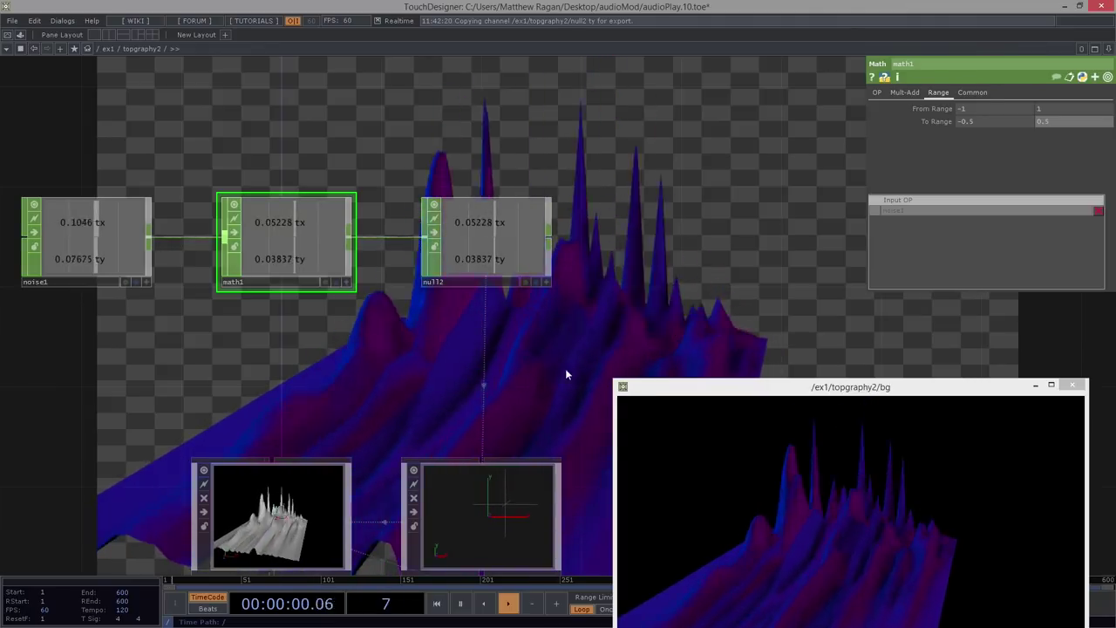
- Show light1's transform settings and split the workspace side by side, with a 3D geometry view of the lights in the second pane
left_click_drag(629, 231, 567, 171)
scroll(567, 172, "down", 4)
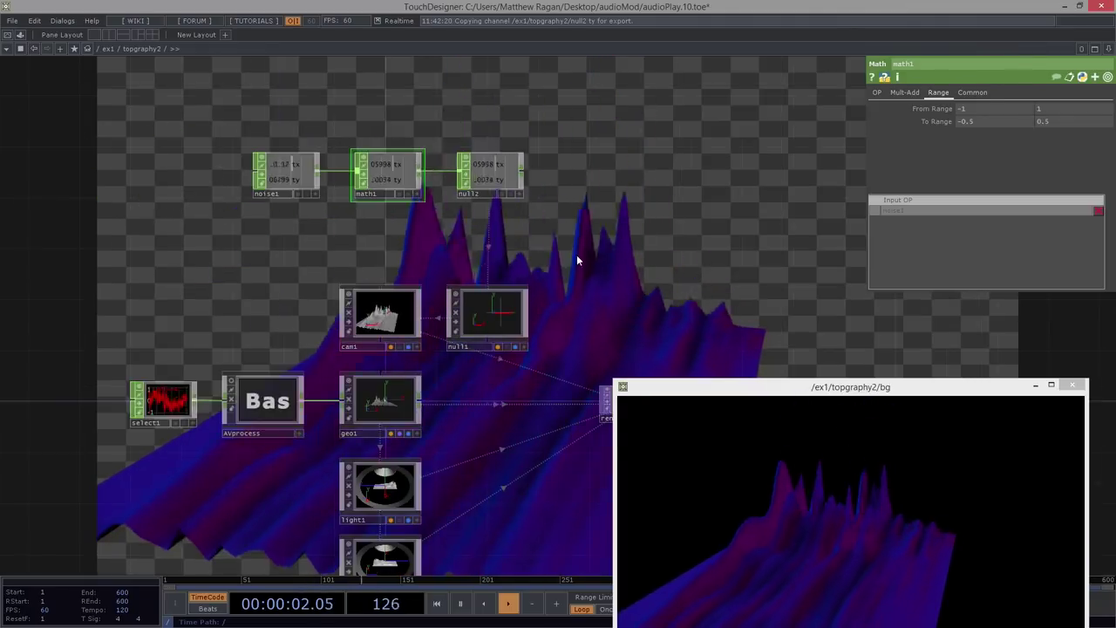
left_click_drag(547, 280, 410, 175)
left_click(247, 379)
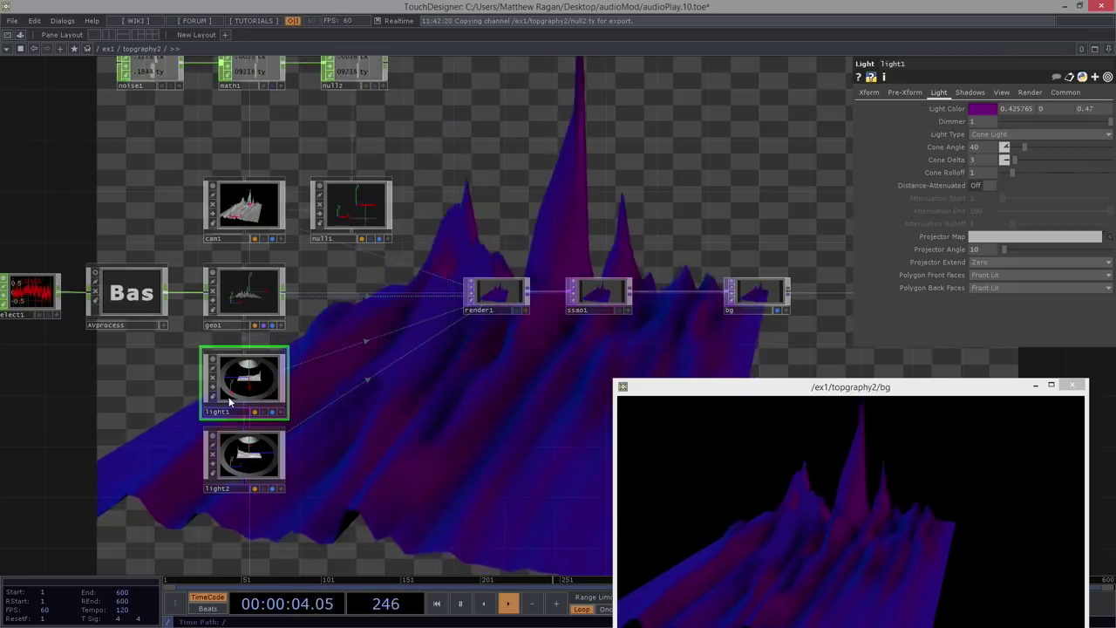
left_click(873, 94)
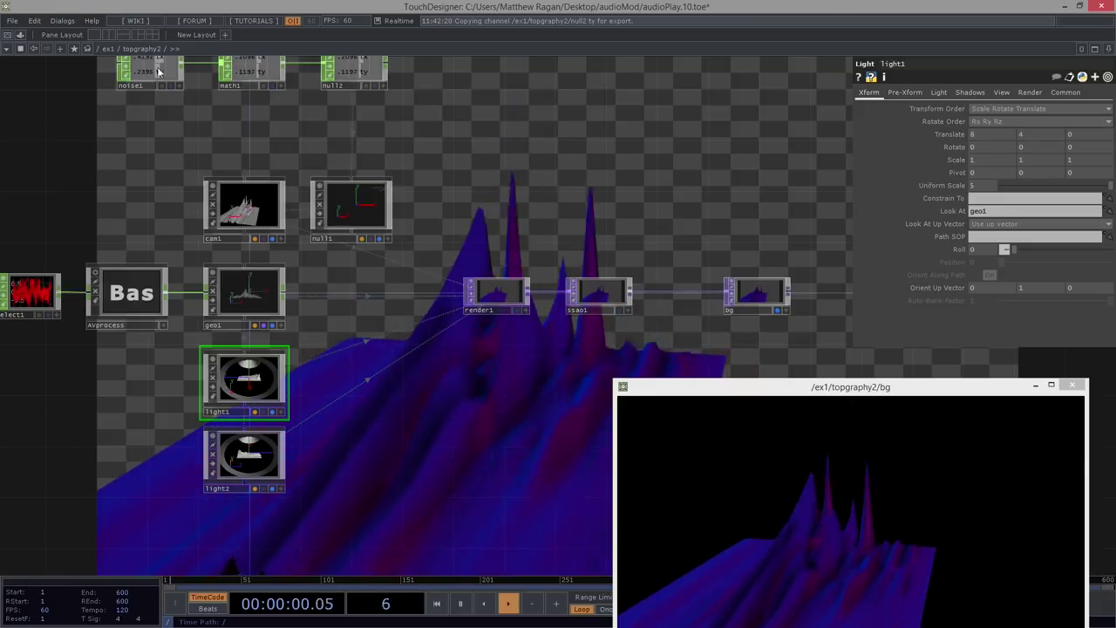
left_click(136, 35)
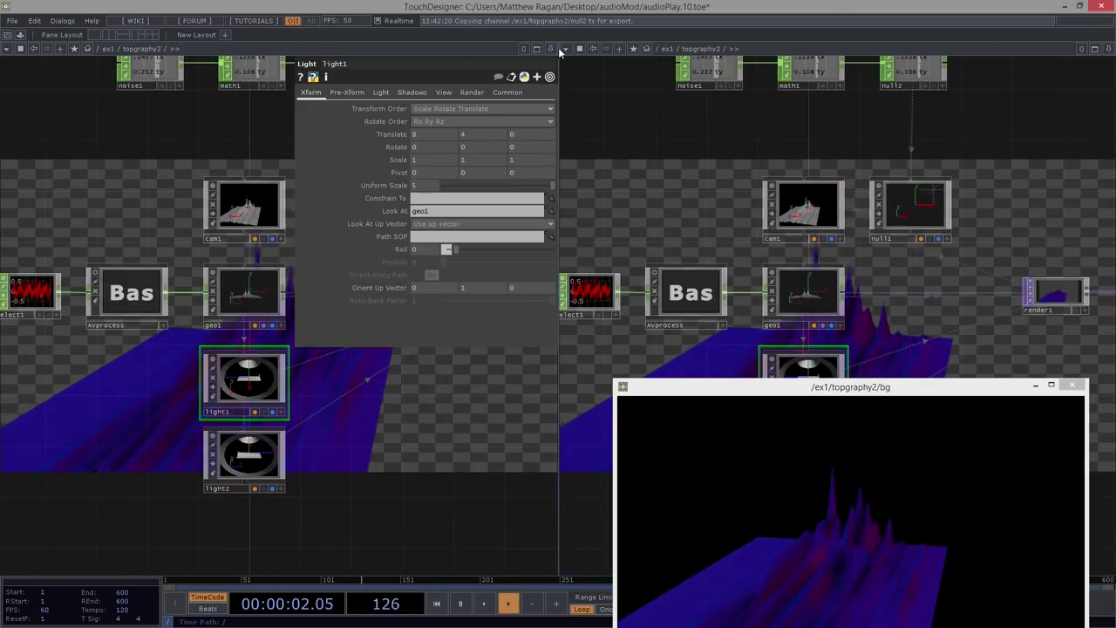
left_click(588, 86)
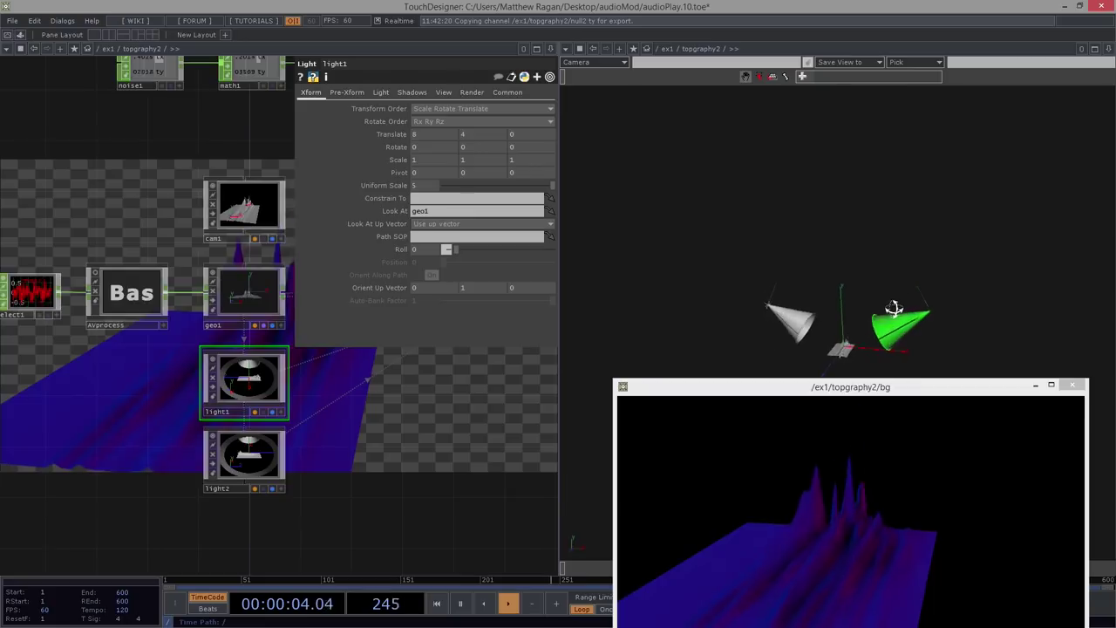
left_click_drag(899, 330, 930, 285)
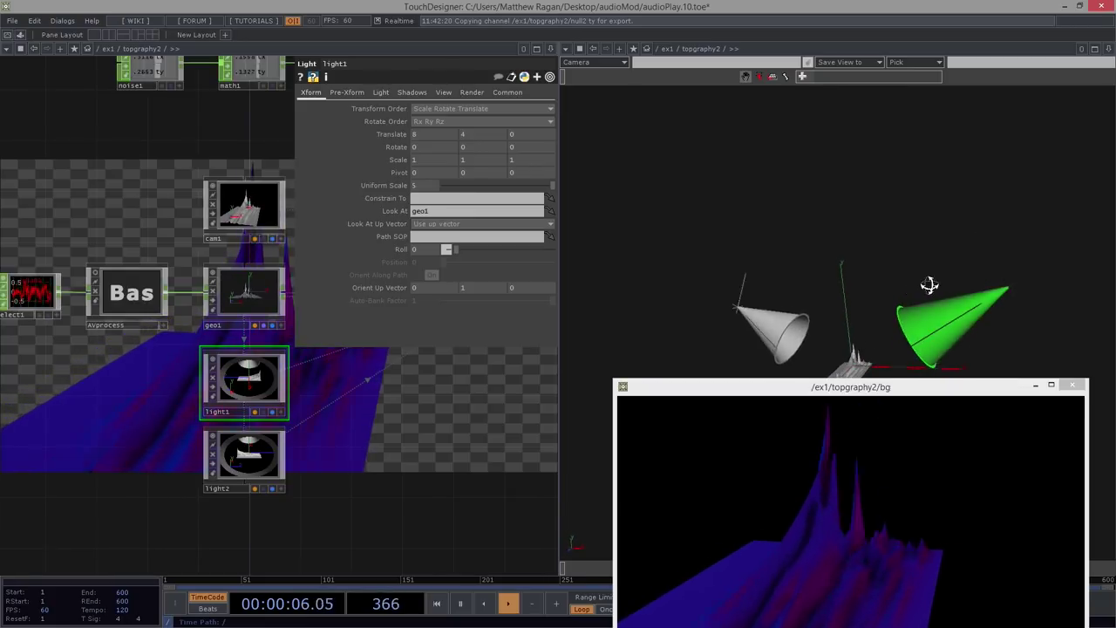
- Narrow light1's cone angle to 20
left_click_drag(349, 419, 224, 508)
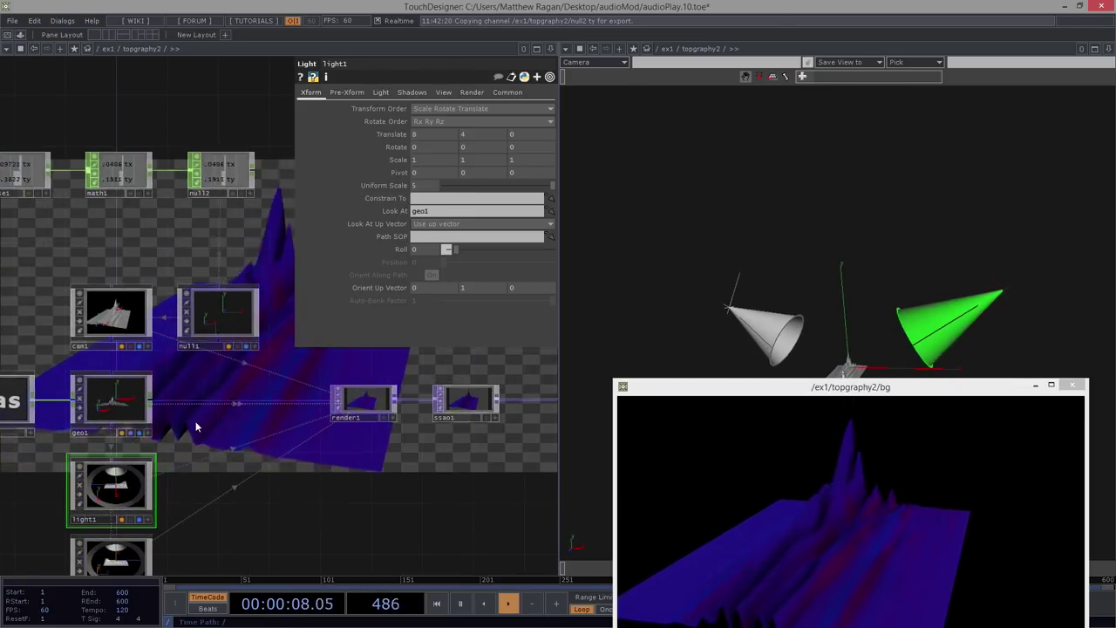
scroll(194, 428, "up", 3)
left_click(383, 94)
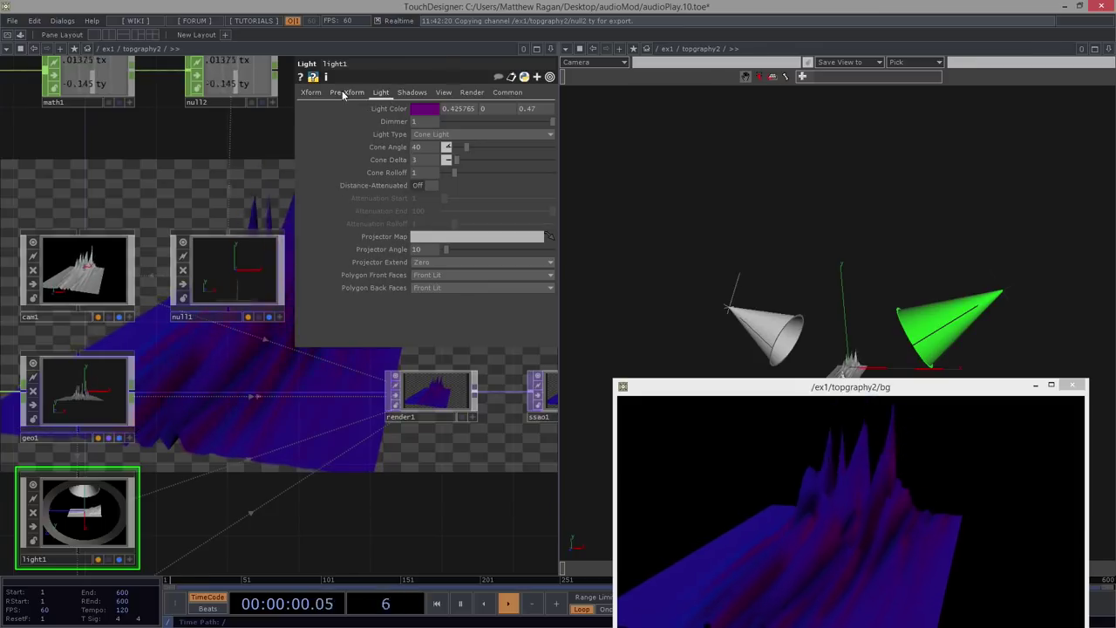
type("20")
key("Return")
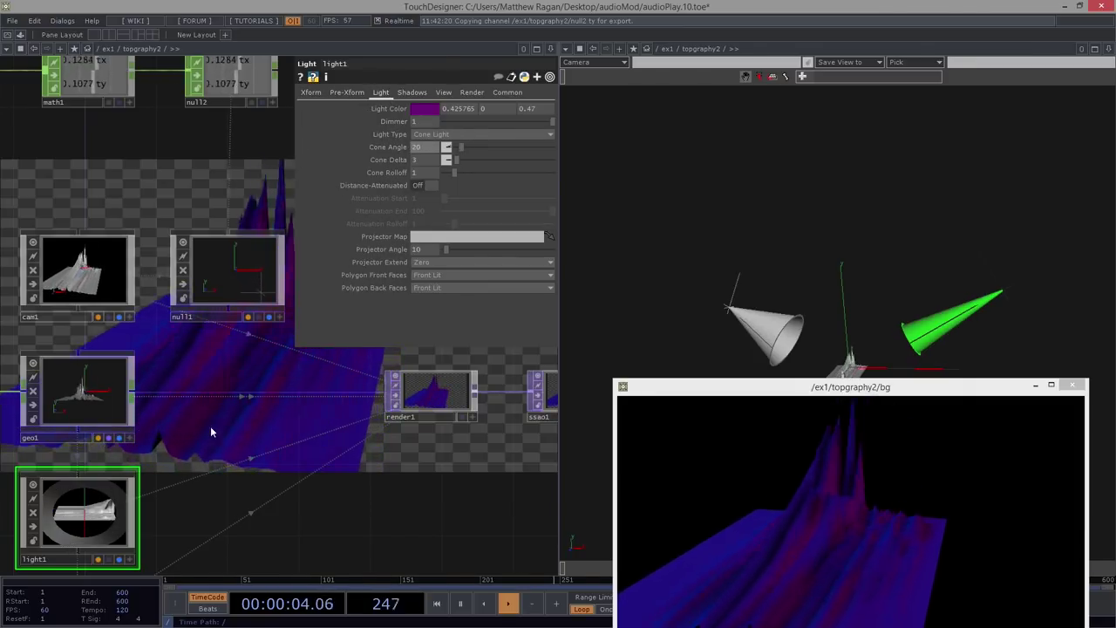
- Narrow light2's cone angle to 20
left_click_drag(210, 430, 178, 300)
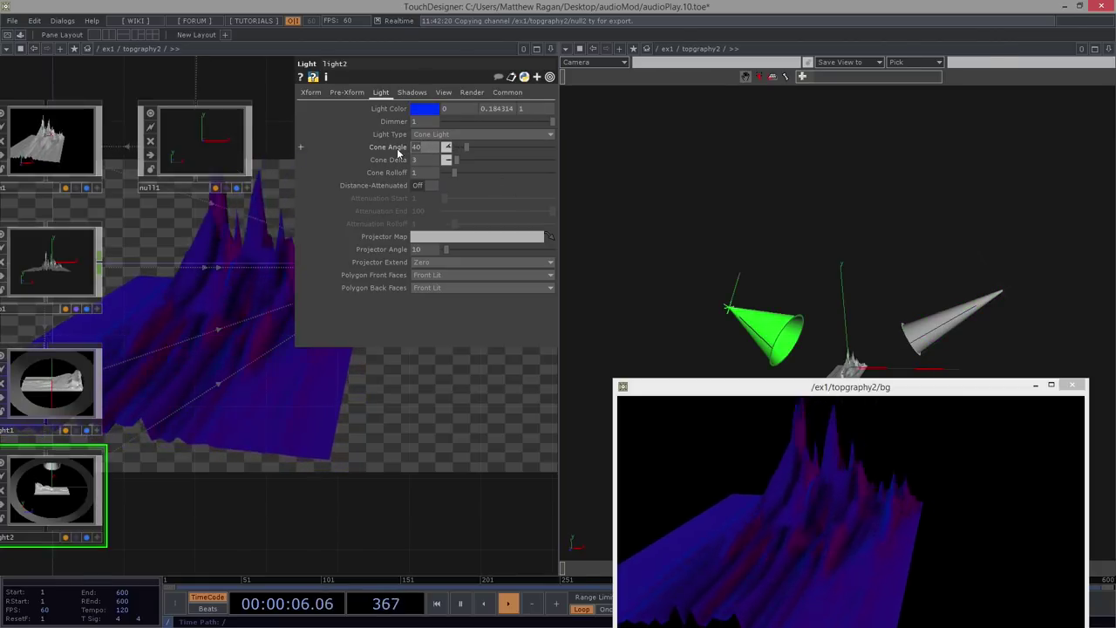
type("20")
key("Return")
- Set light2's cone delta to 1
left_click_drag(396, 389, 234, 412)
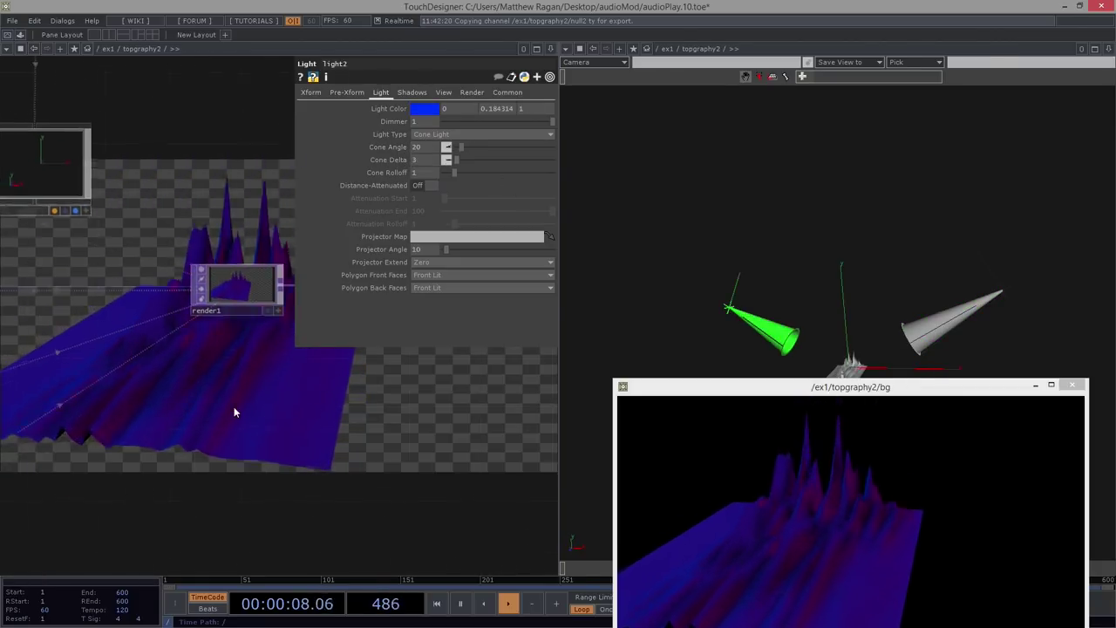
scroll(180, 337, "up", 3)
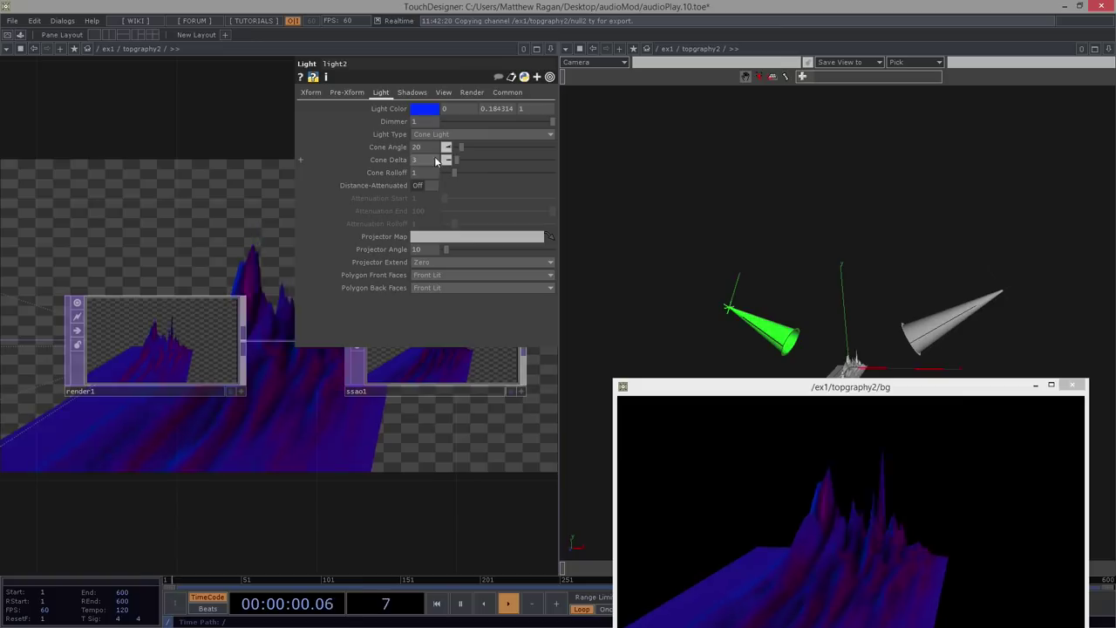
left_click_drag(458, 159, 377, 161)
type("1")
key("Return")
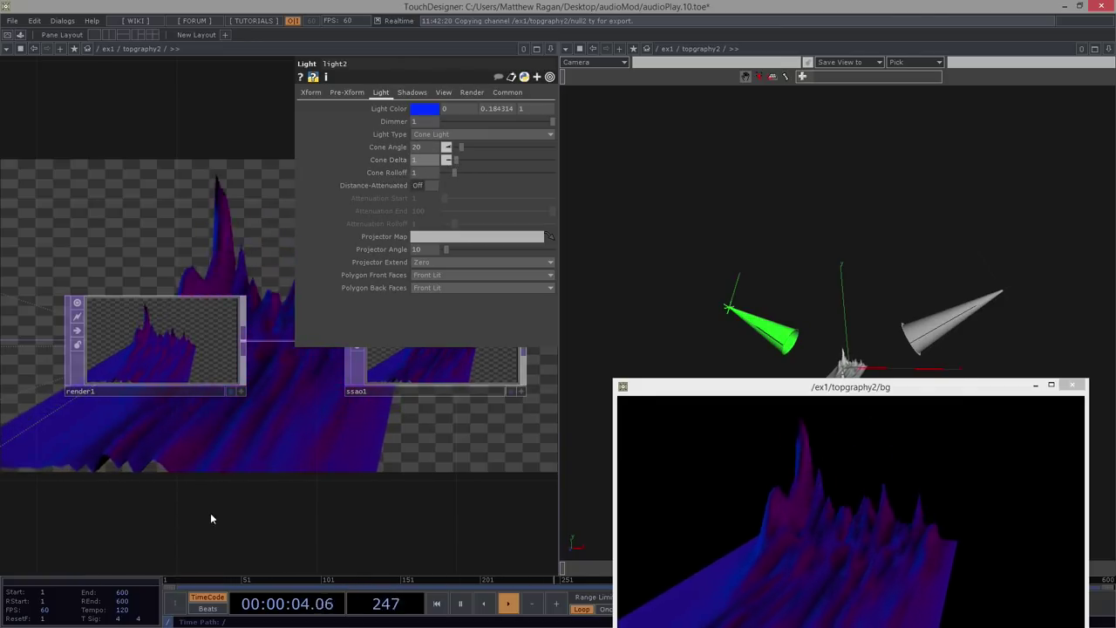
- Select light1 and light2 together and set their cone angle to 10
left_click_drag(210, 513, 281, 423)
scroll(277, 426, "down", 3)
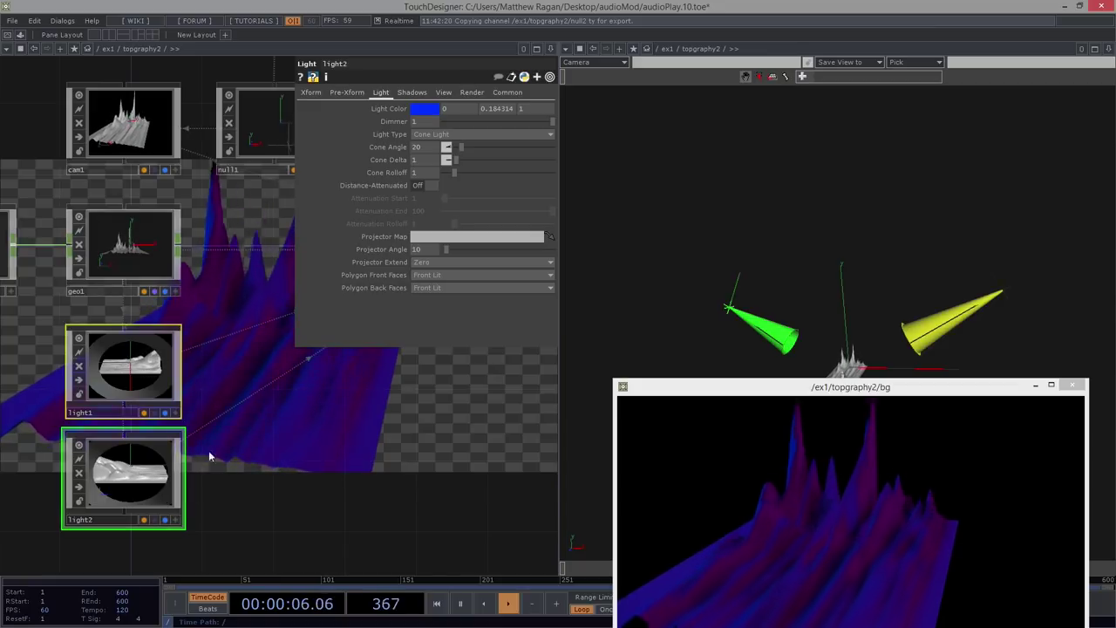
left_click_drag(416, 150, 387, 149)
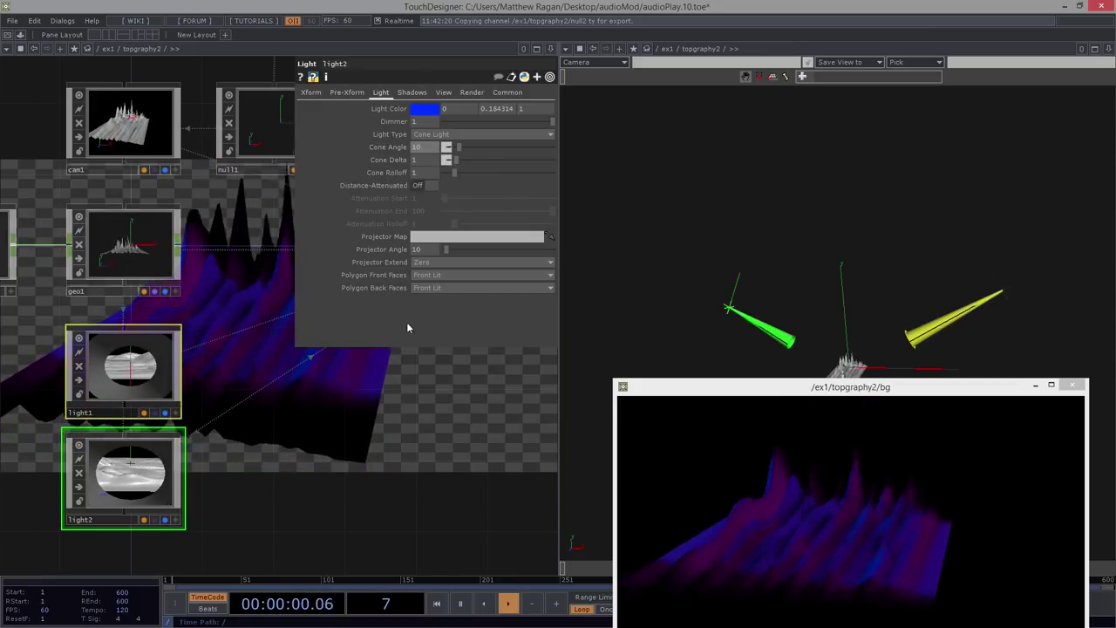
left_click_drag(355, 412, 286, 458)
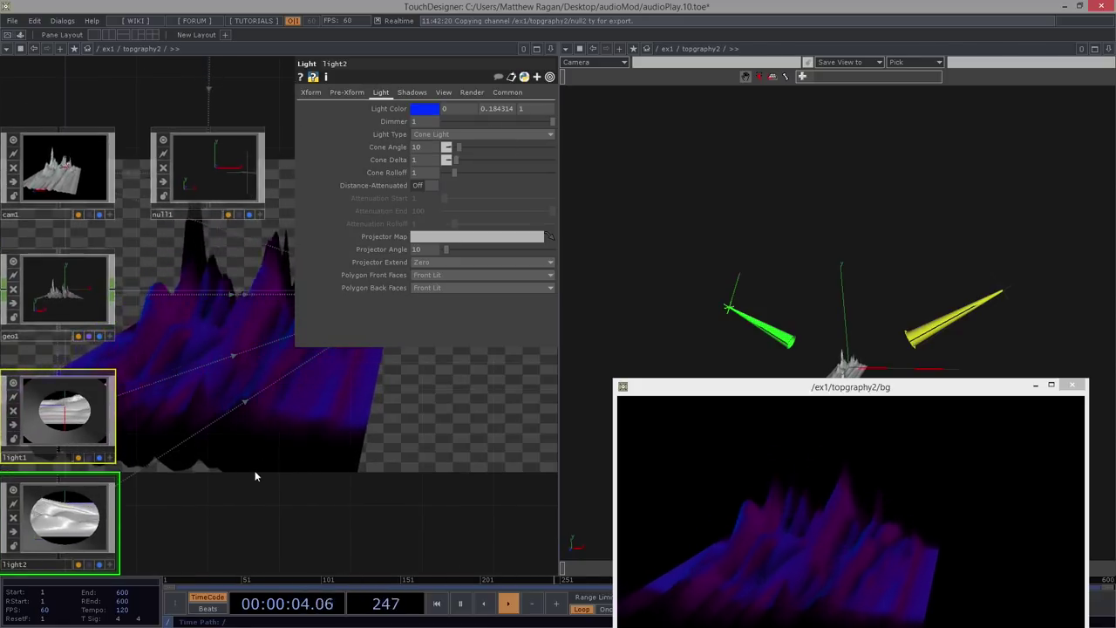
- Add an LFO CHOP in the free space beside light1, below AVprocess
left_click_drag(254, 473, 430, 428)
key("Tab")
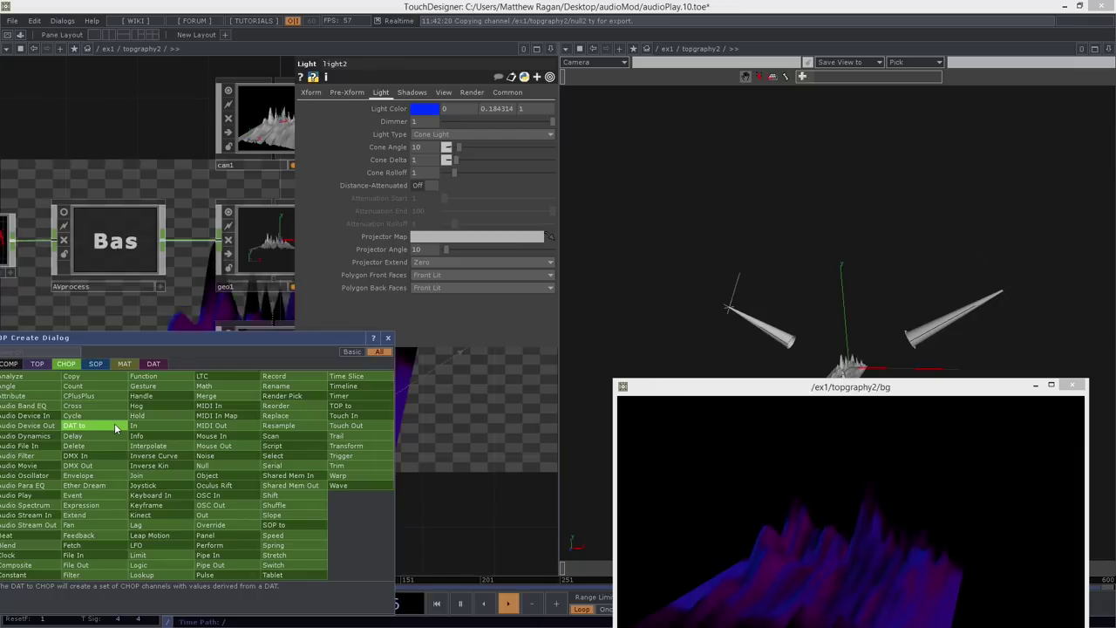
type("lfo")
key("Return")
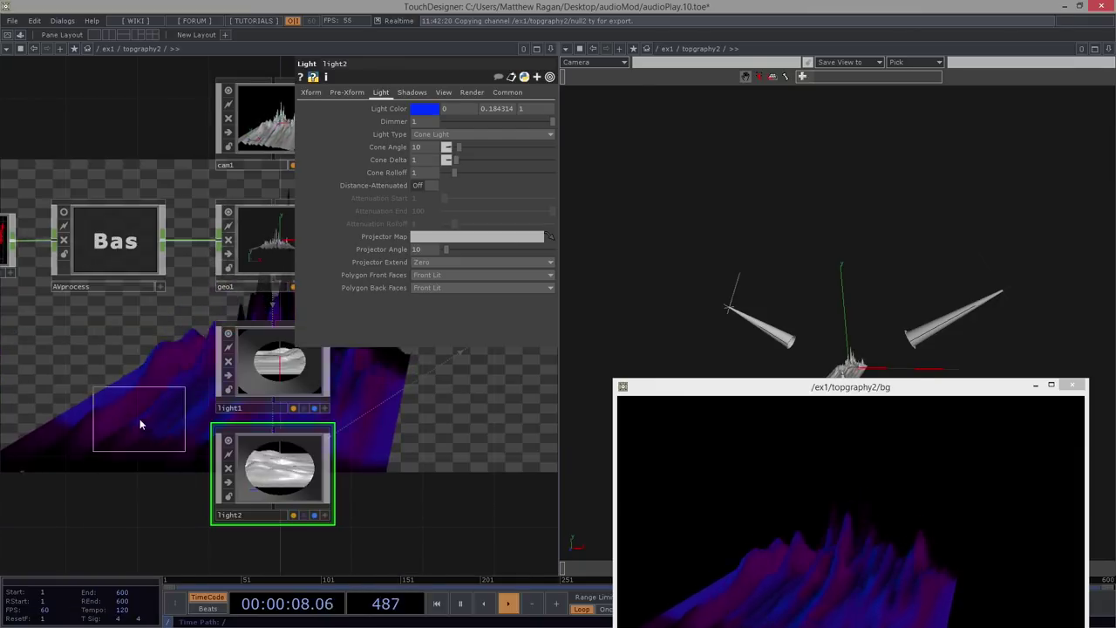
left_click(124, 376)
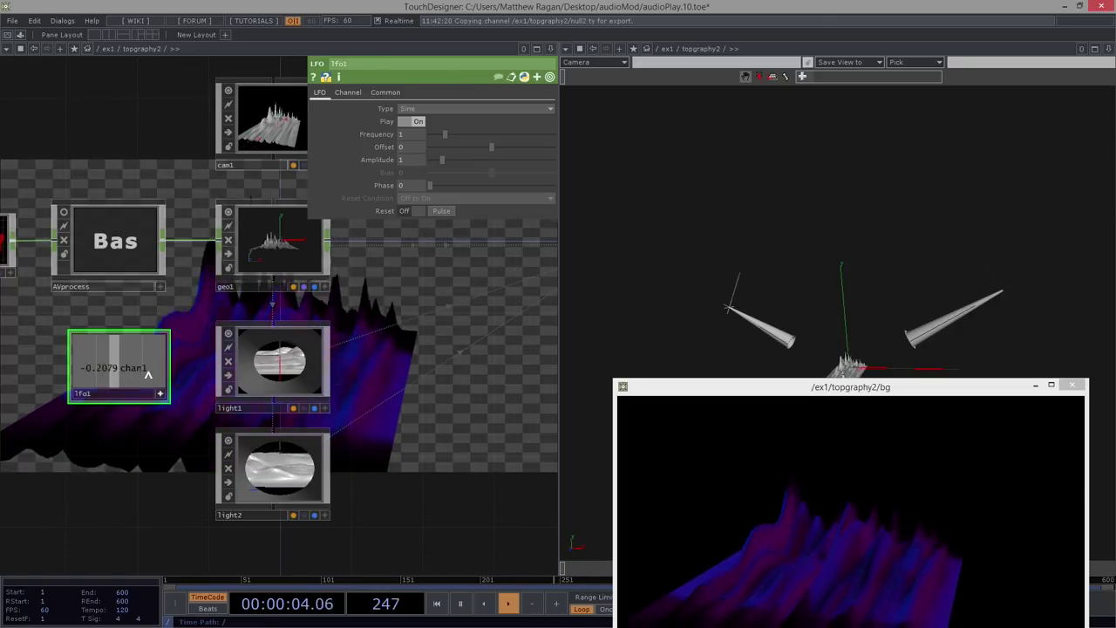
left_click(283, 363)
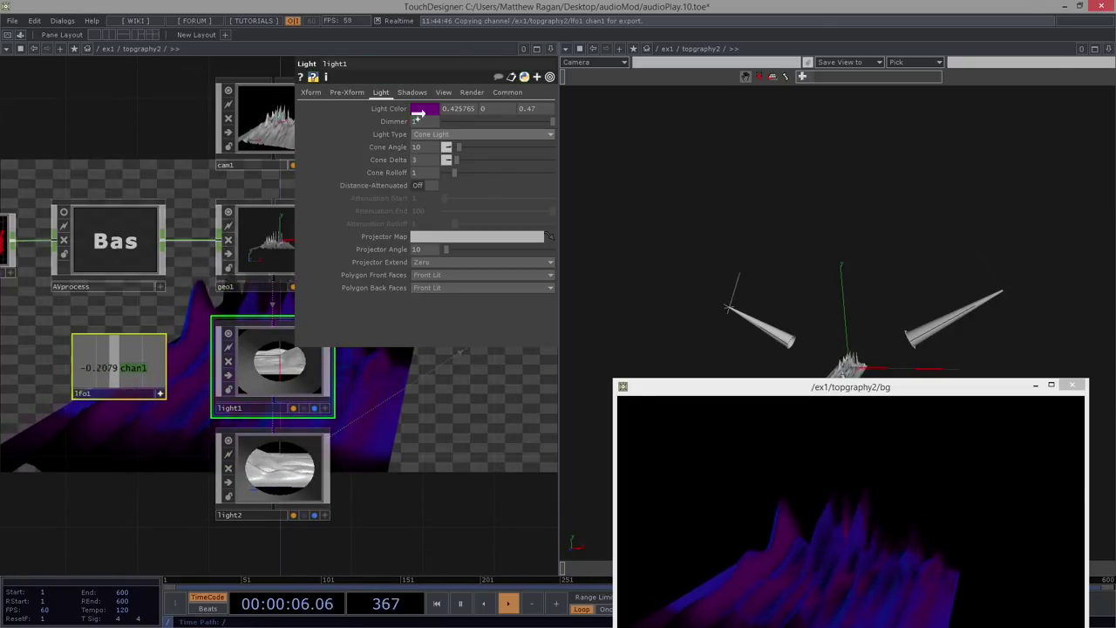
left_click(314, 91)
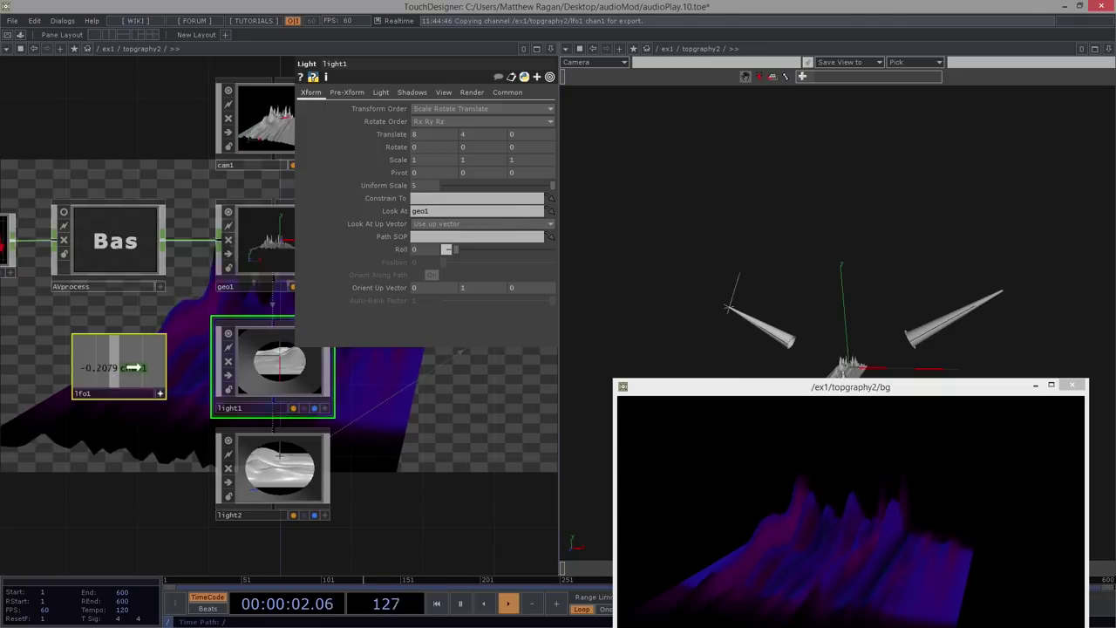
left_click(159, 394)
- Move lfo1 farther away from the lights to make room for more operators after it
left_click(126, 384)
left_click_drag(107, 459, 198, 441)
left_click_drag(336, 451, 400, 452)
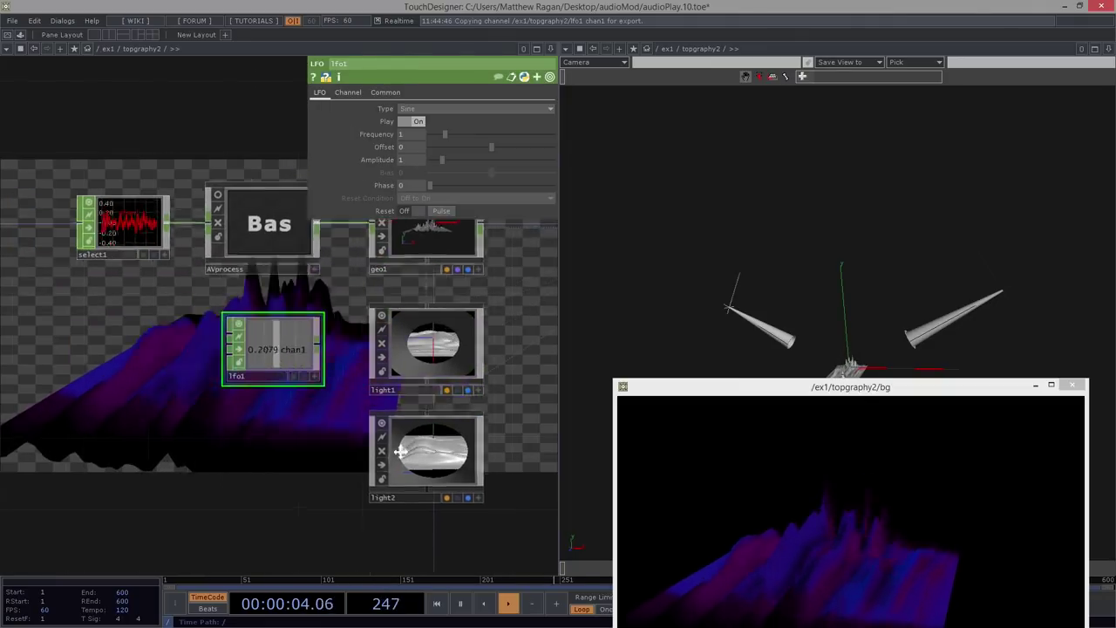
mouse_move(449, 304)
left_mouse_down()
mouse_move(228, 319)
mouse_move(260, 334)
left_mouse_up()
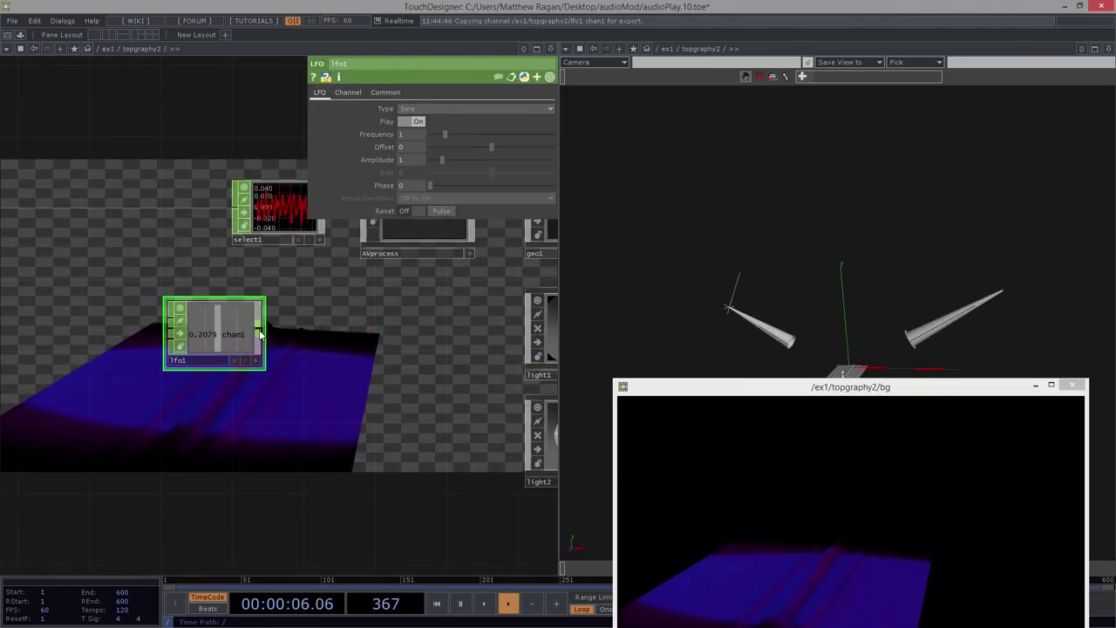
- Add a Math CHOP to lfo1's output and shift the operators to leave room for another one before the lights
right_click(260, 334)
type("ma")
left_click(471, 245)
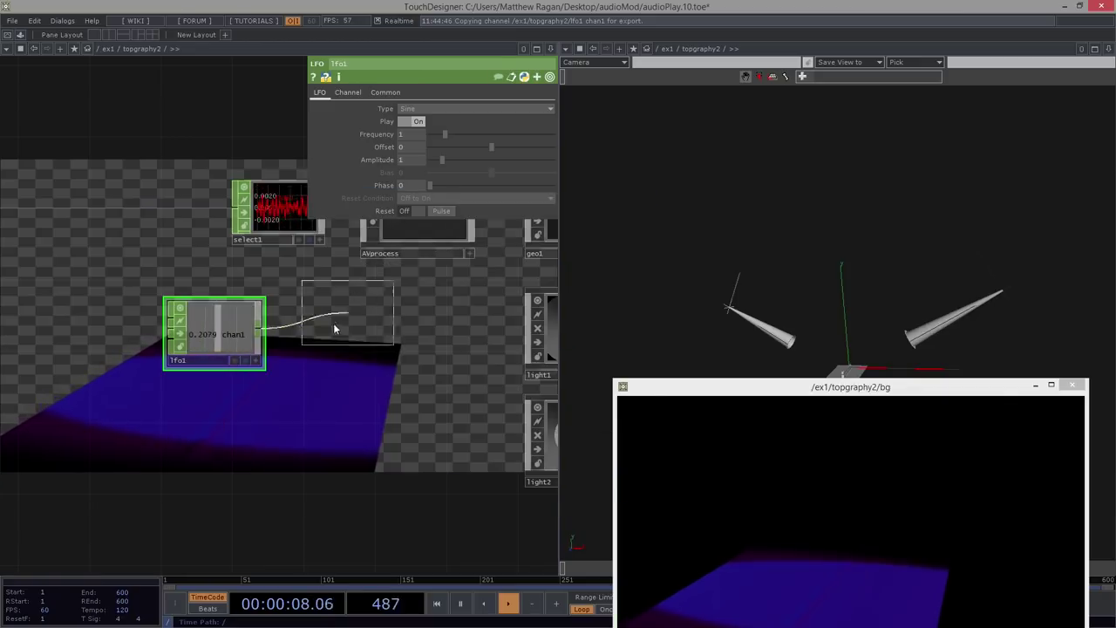
left_click(330, 341)
left_click_drag(166, 334, 166, 334)
left_click_drag(372, 334, 237, 340)
- Append a Null CHOP to math2's output and space the three operators evenly in the chain
right_click(237, 340)
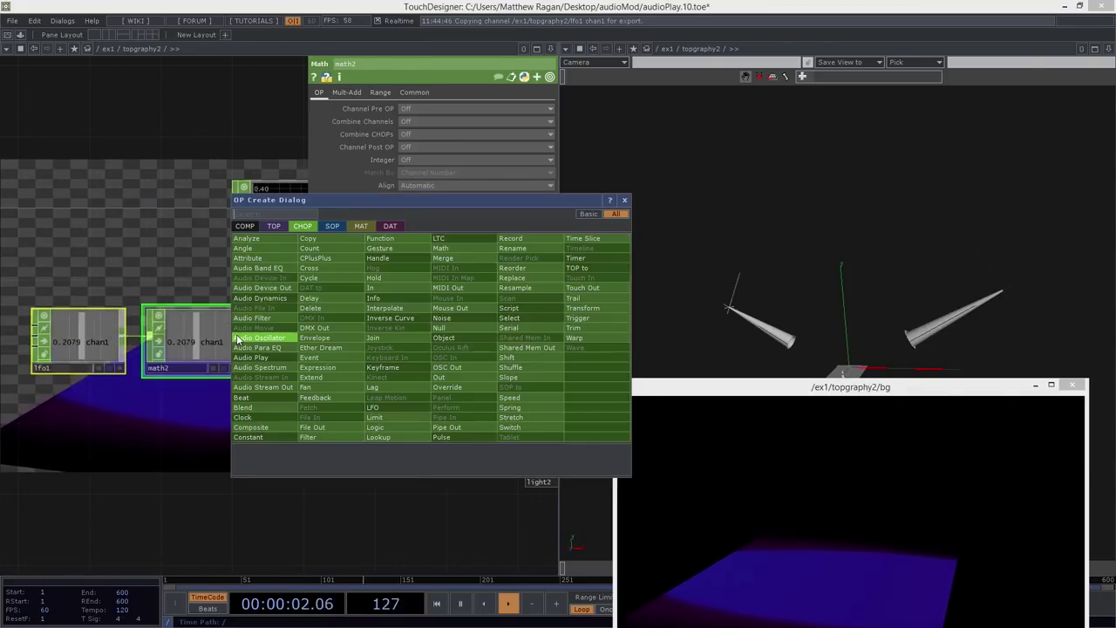
left_click(480, 326)
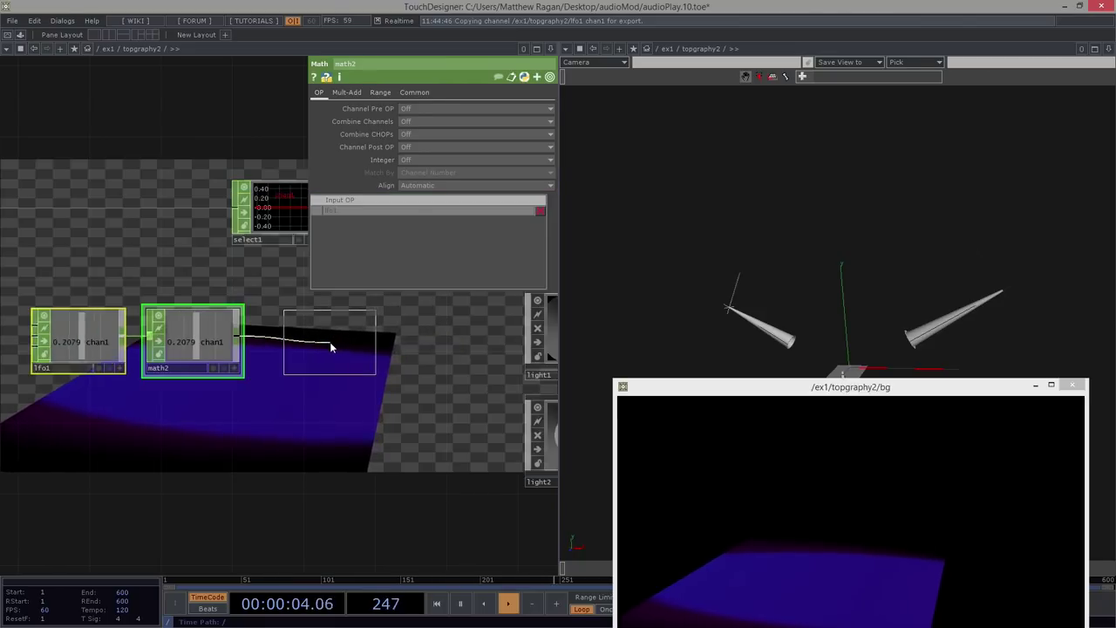
left_click(325, 342)
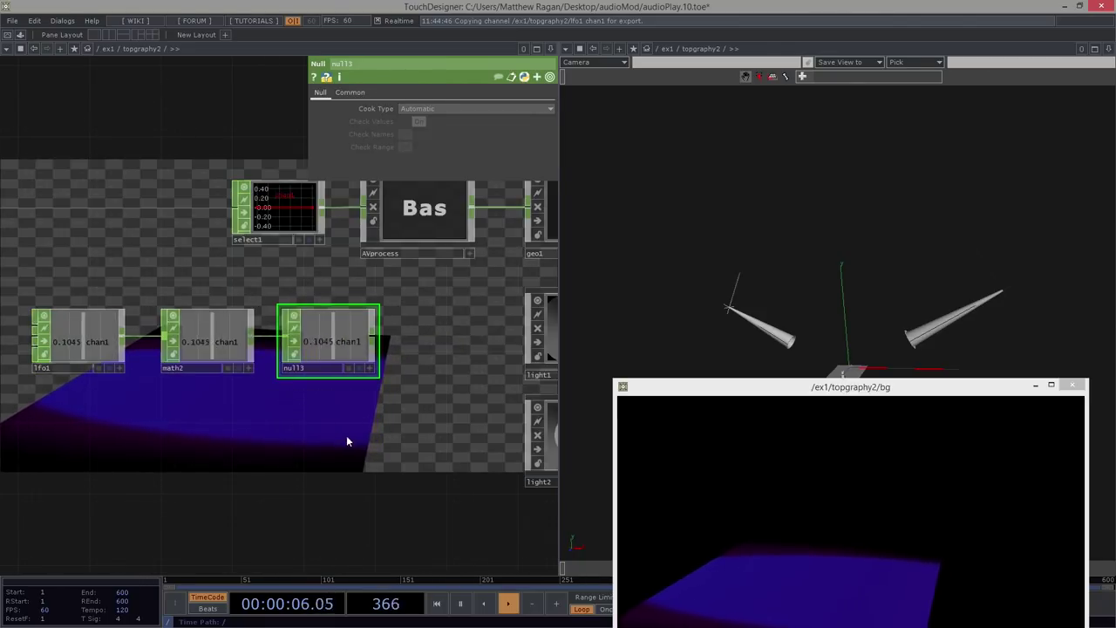
left_click_drag(211, 348, 312, 347)
left_click_drag(453, 392, 360, 424)
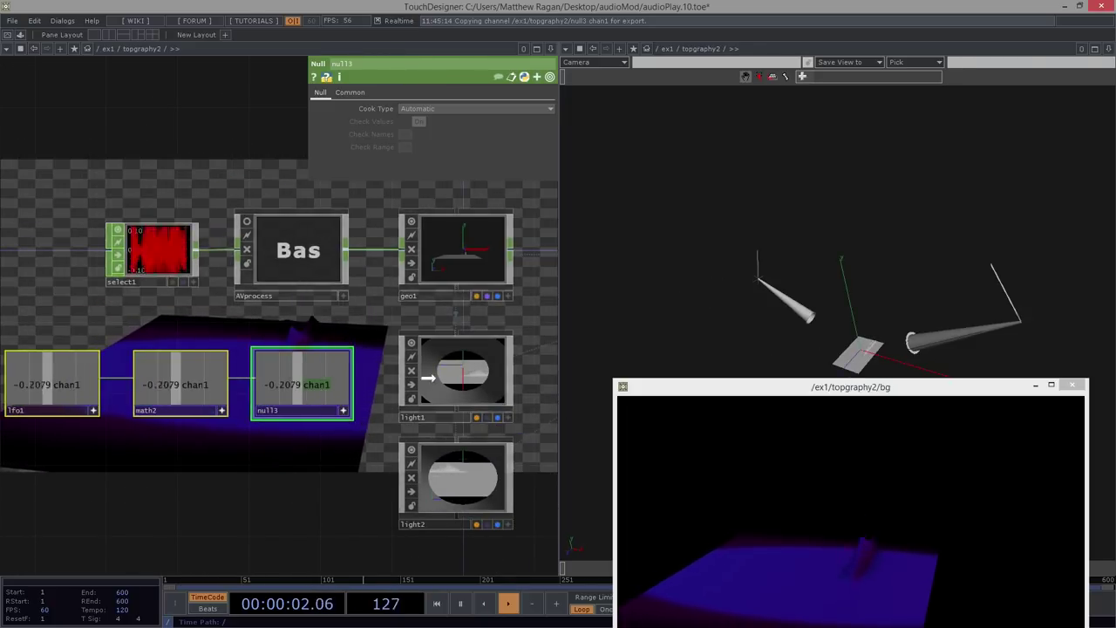
- Drive light1's X translation from null3's chan1 with a relative CHOP reference
left_click(480, 377)
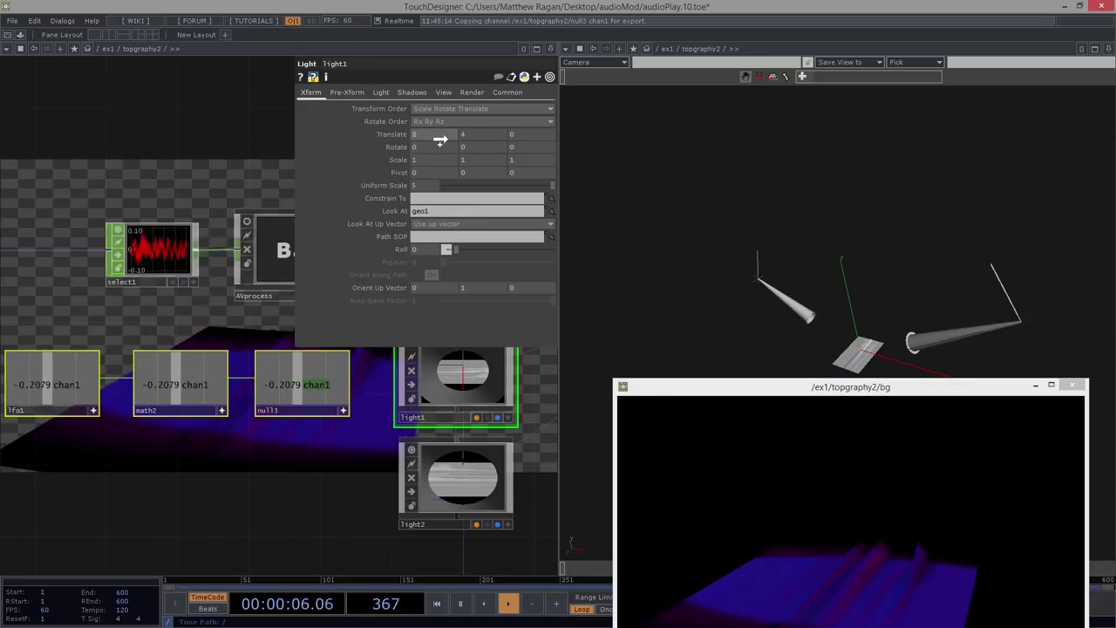
left_click_drag(440, 139, 449, 131)
left_click(484, 138)
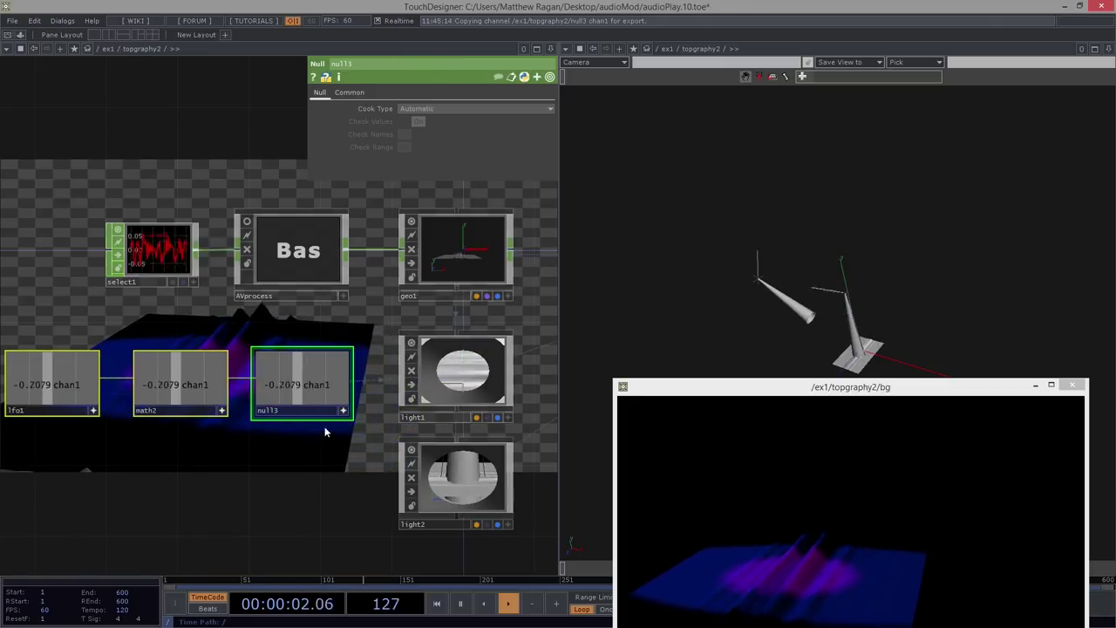
- Remap math2 from the range -1 to 1 onto the range 0 to 8
left_click(206, 384)
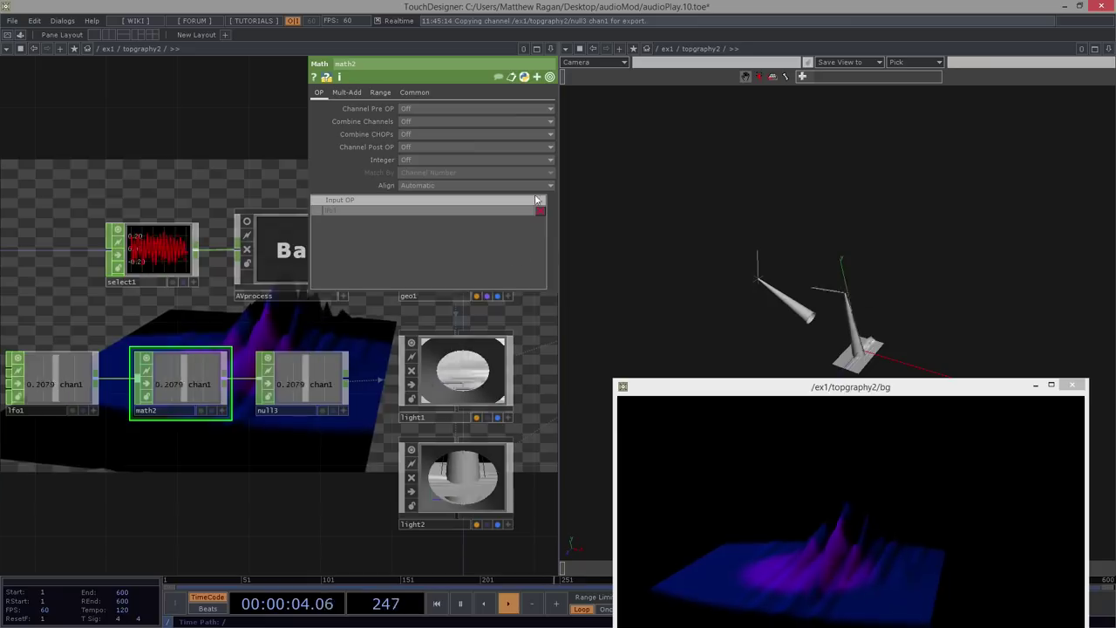
left_click(381, 92)
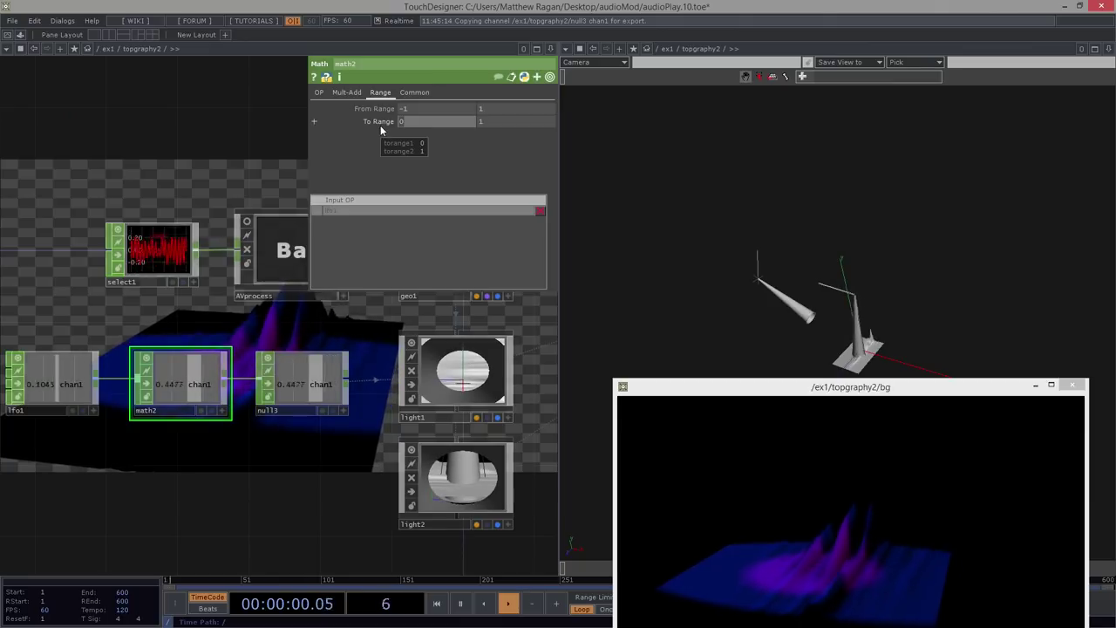
key("Tab")
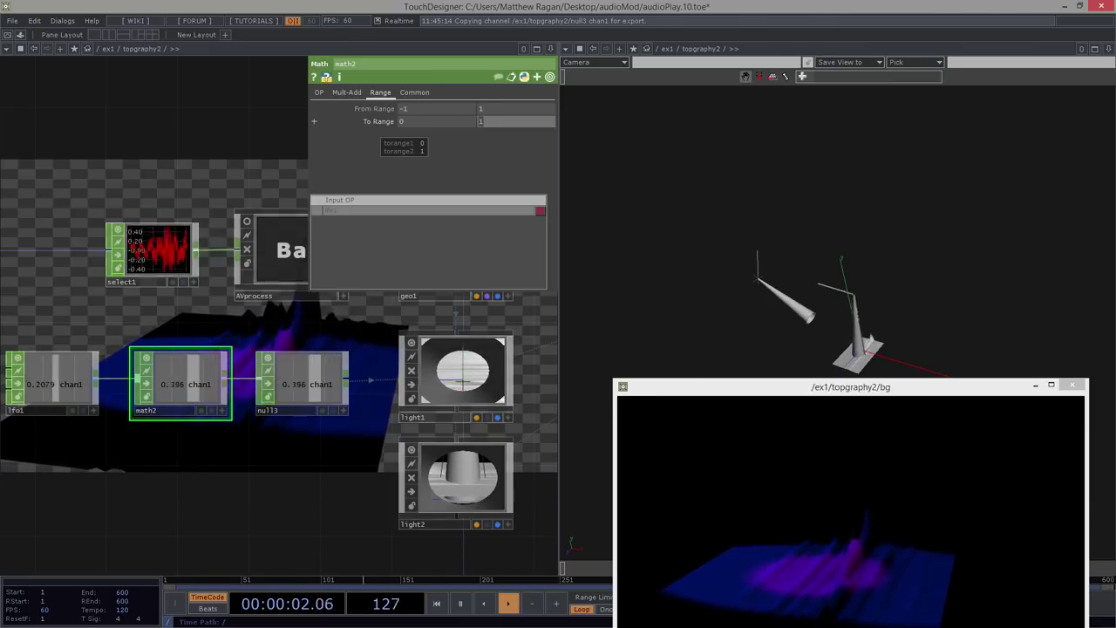
type("8")
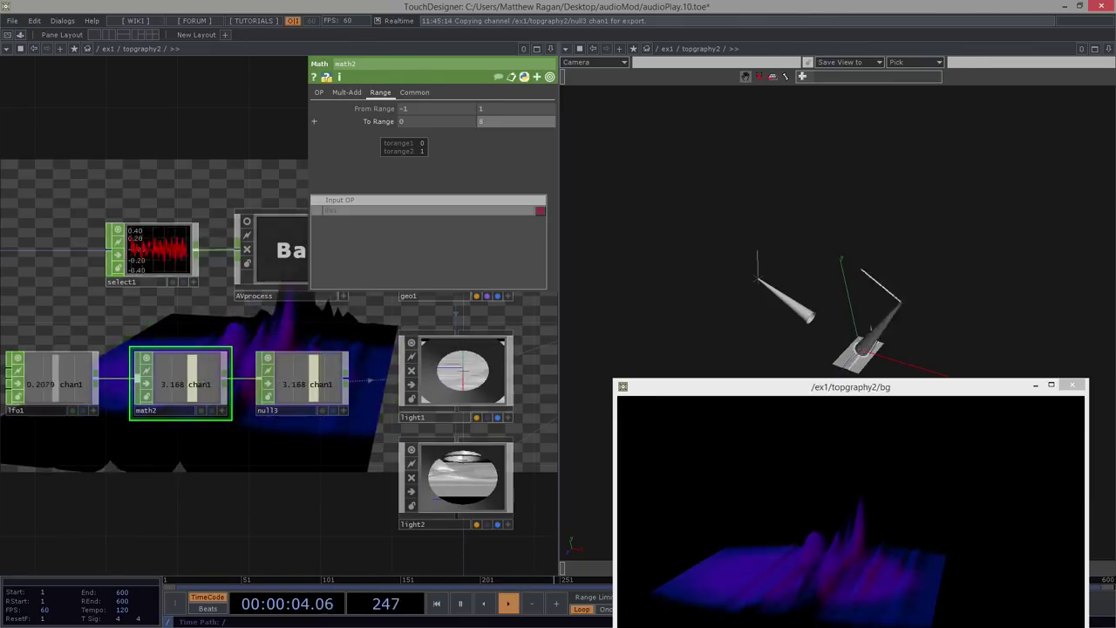
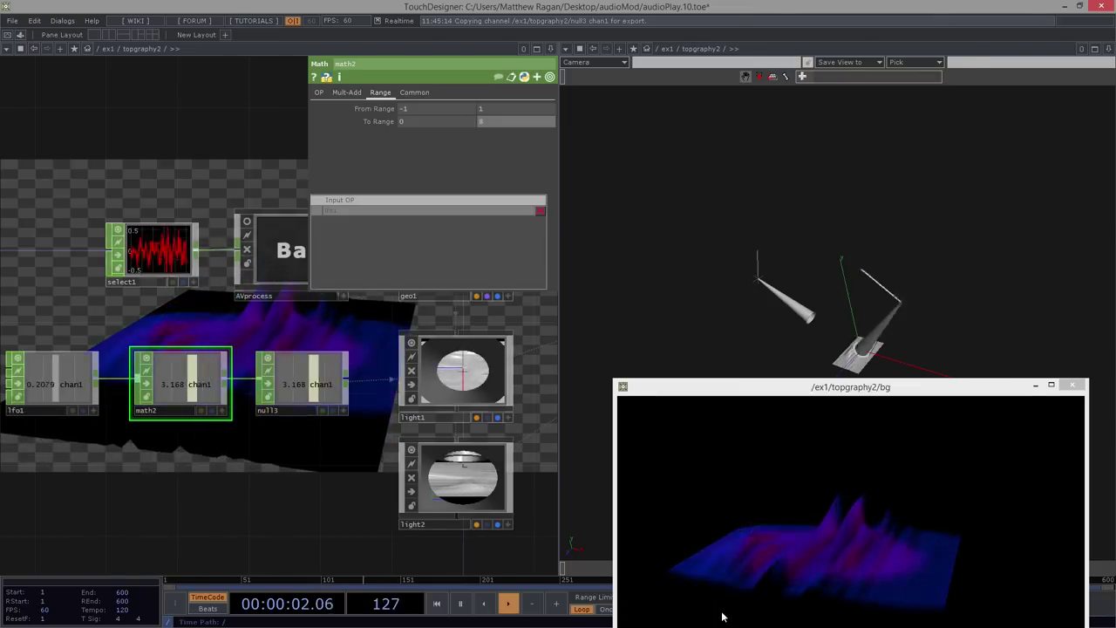
- Move light1's op('null3')['chan1'] expression from its X translation to its Z translation
left_click(472, 398)
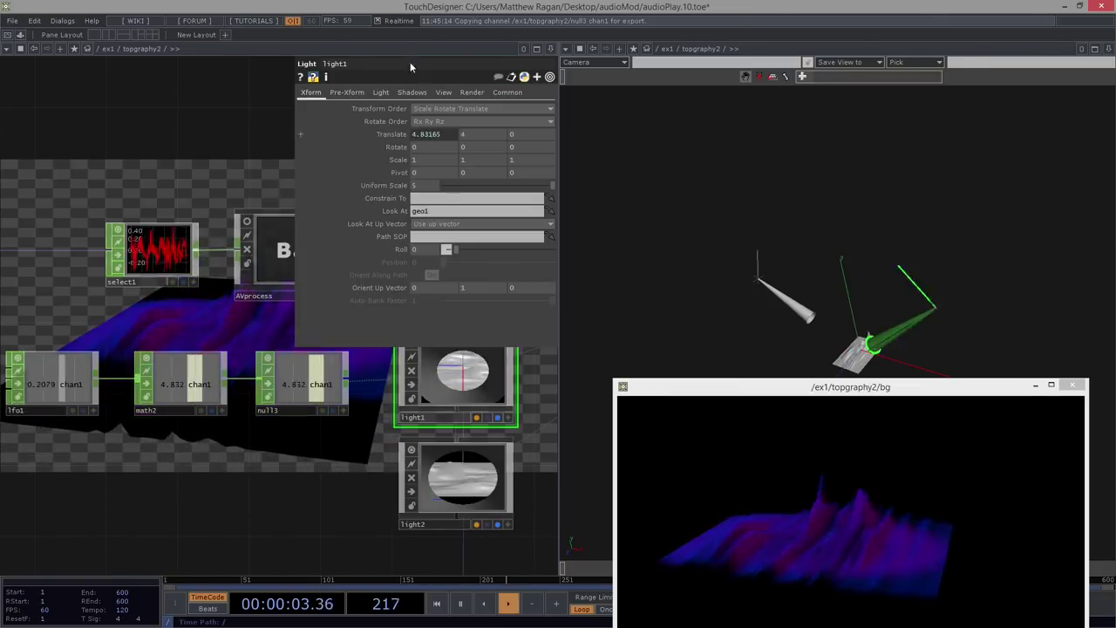
left_click(407, 134)
left_click_drag(466, 147, 244, 155)
key("ctrl+x")
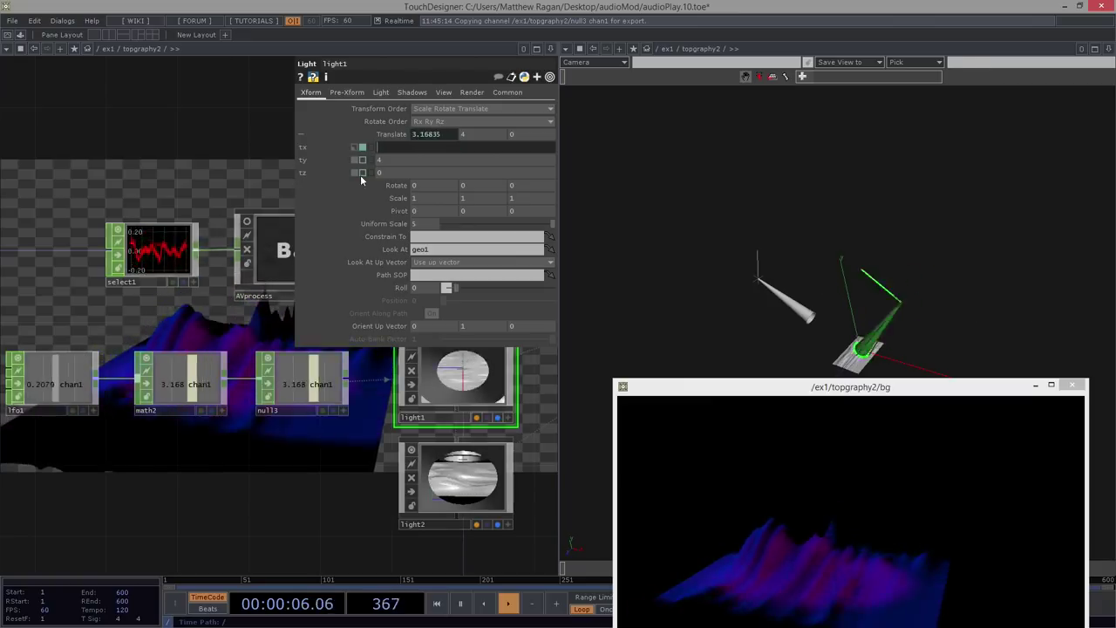
left_click_drag(387, 174, 323, 172)
key("ctrl+v")
key("Return")
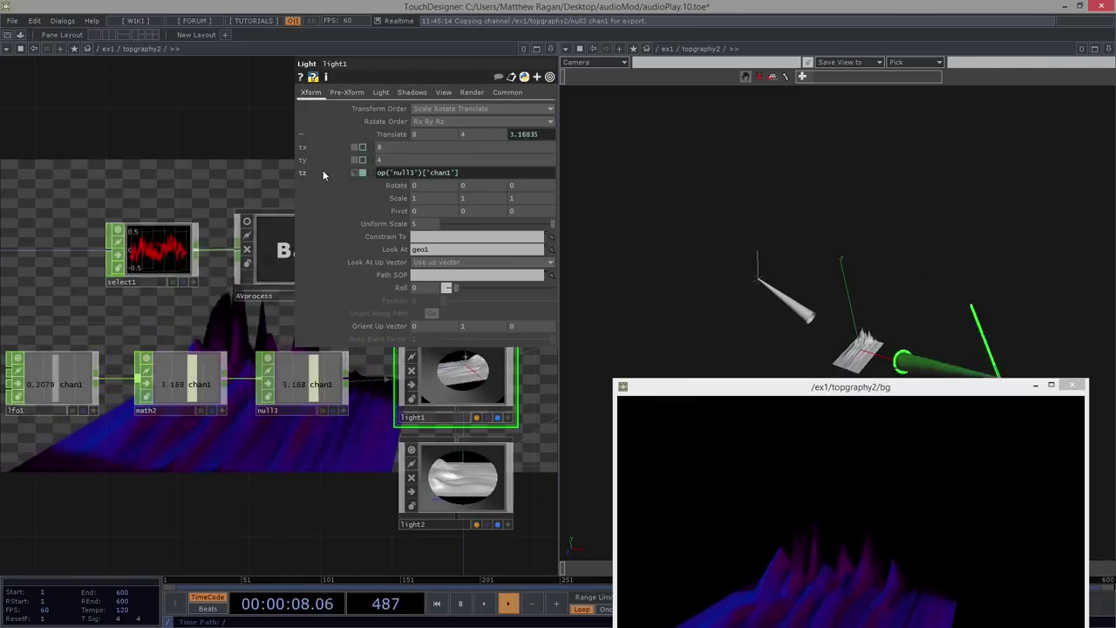
- Set the lower end of math2's To Range to -8
left_click(183, 384)
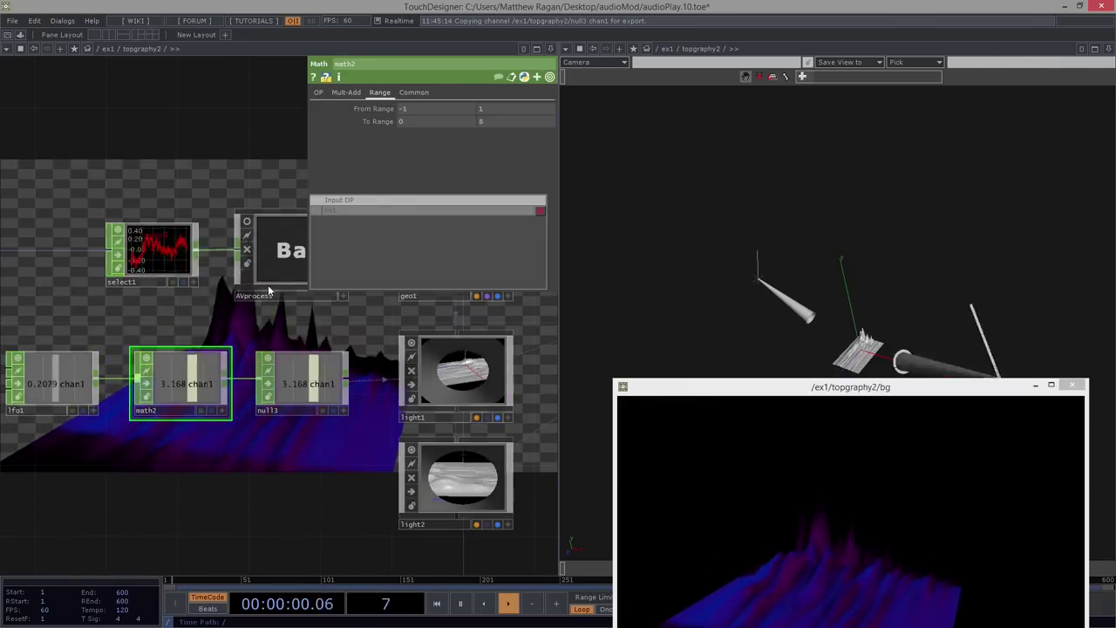
left_click_drag(414, 121, 319, 121)
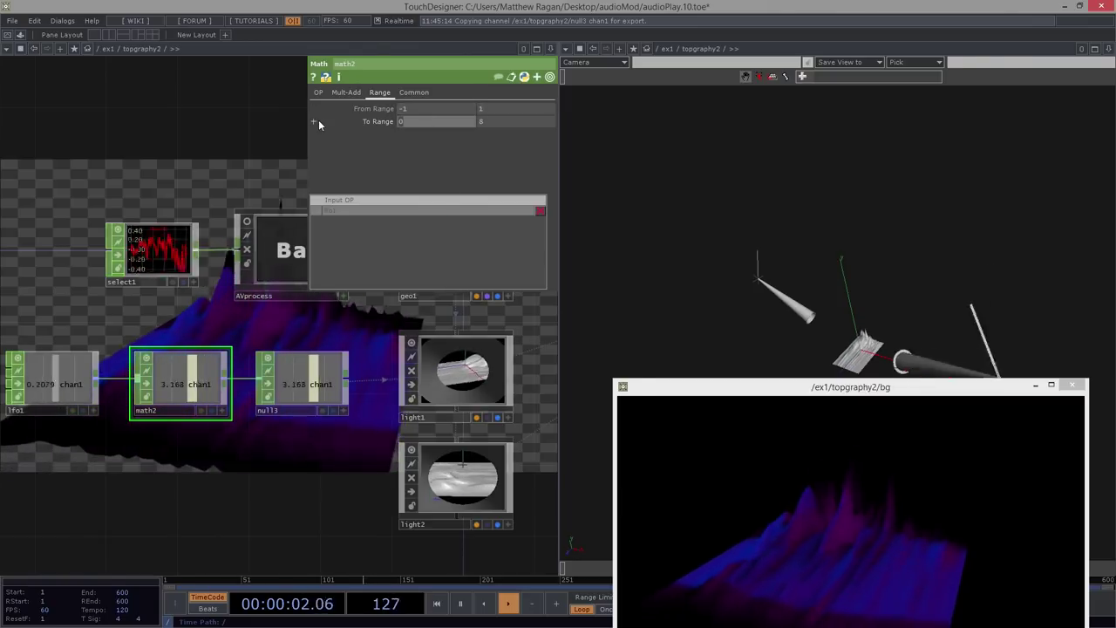
type("-8")
key("Return")
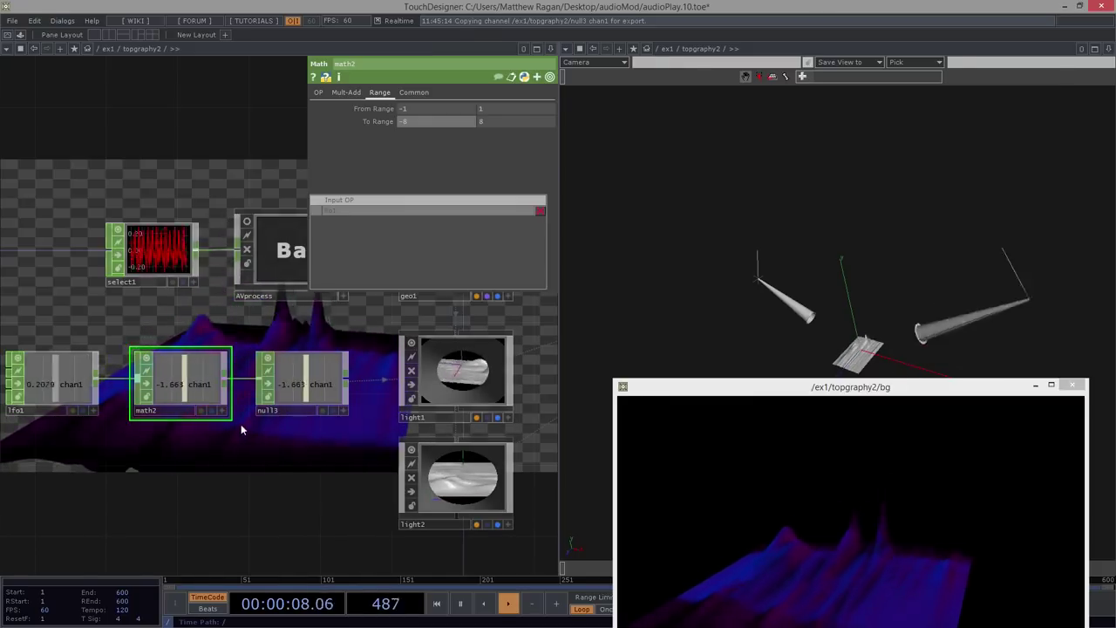
- Set lfo1's frequency to 0.1 and slow it further to 0.05
left_click_drag(270, 436, 324, 428)
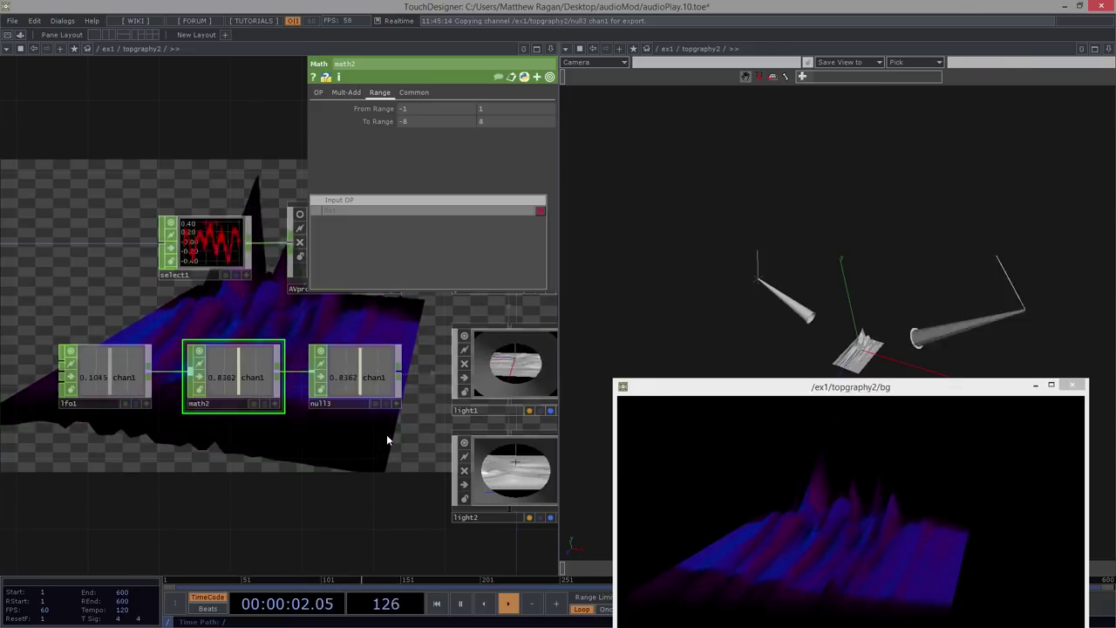
right_click_drag(386, 435, 116, 373)
left_click(130, 388)
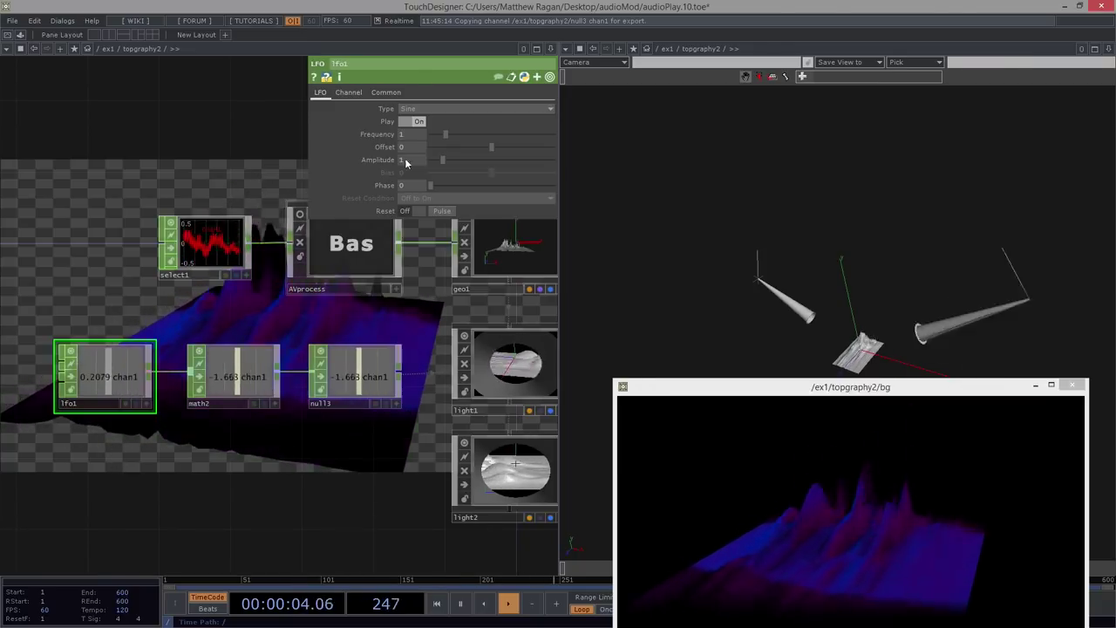
left_click_drag(382, 137, 372, 137)
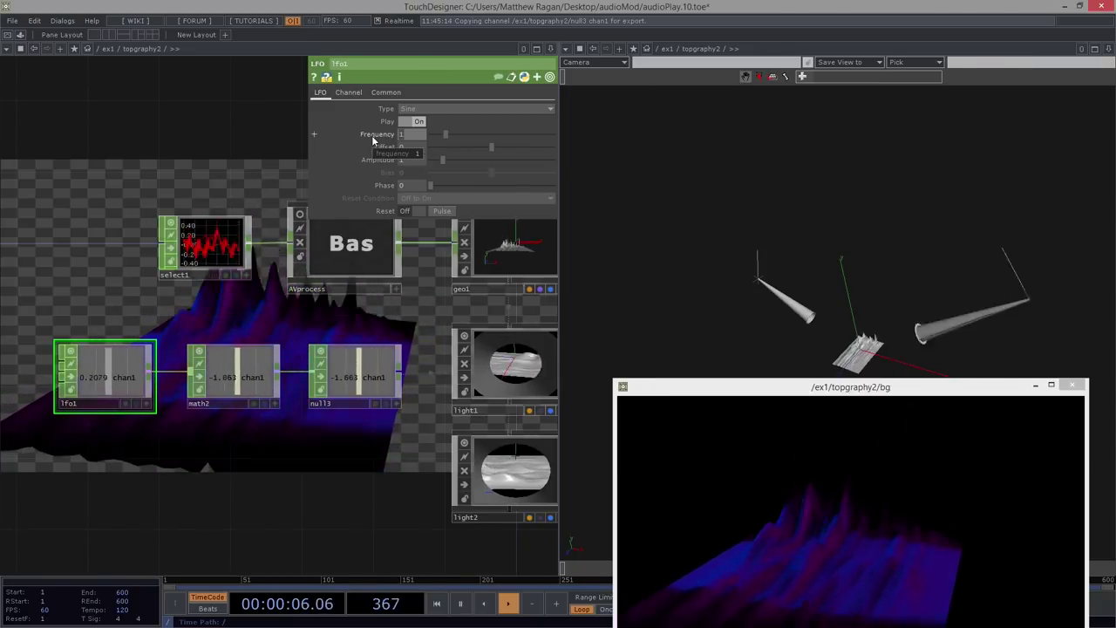
type("0.1")
key("Return")
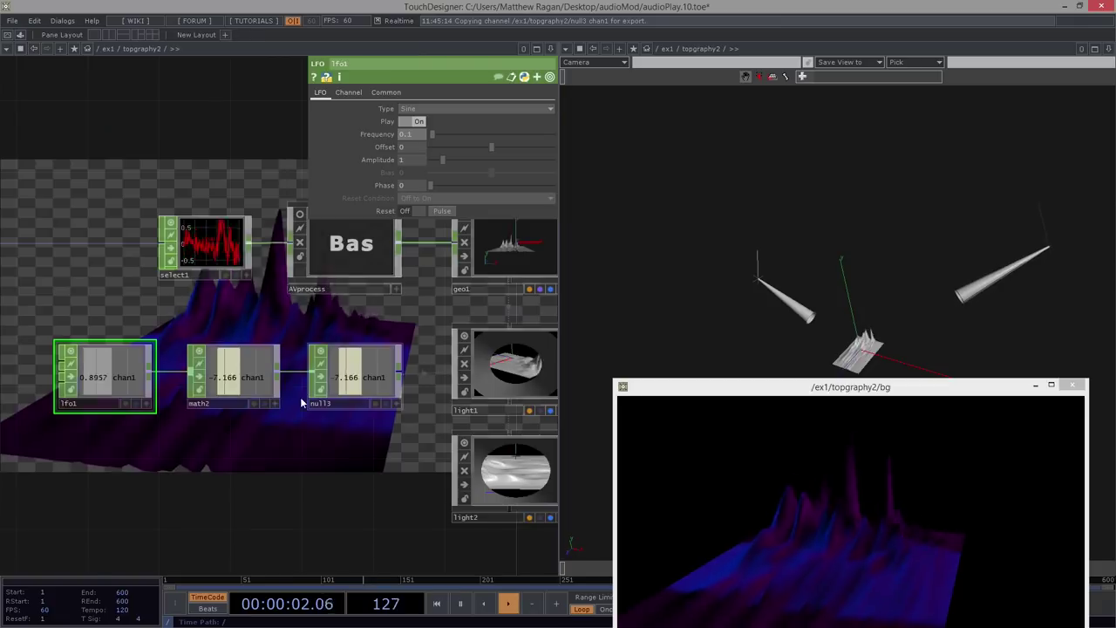
left_click(419, 137)
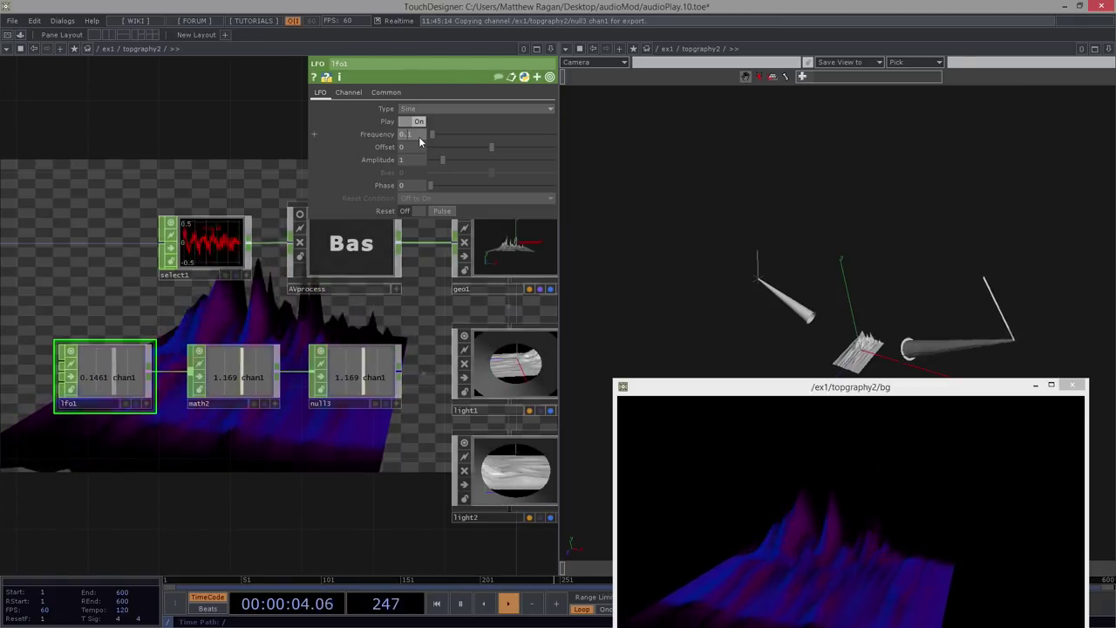
key("BackSpace")
type("05")
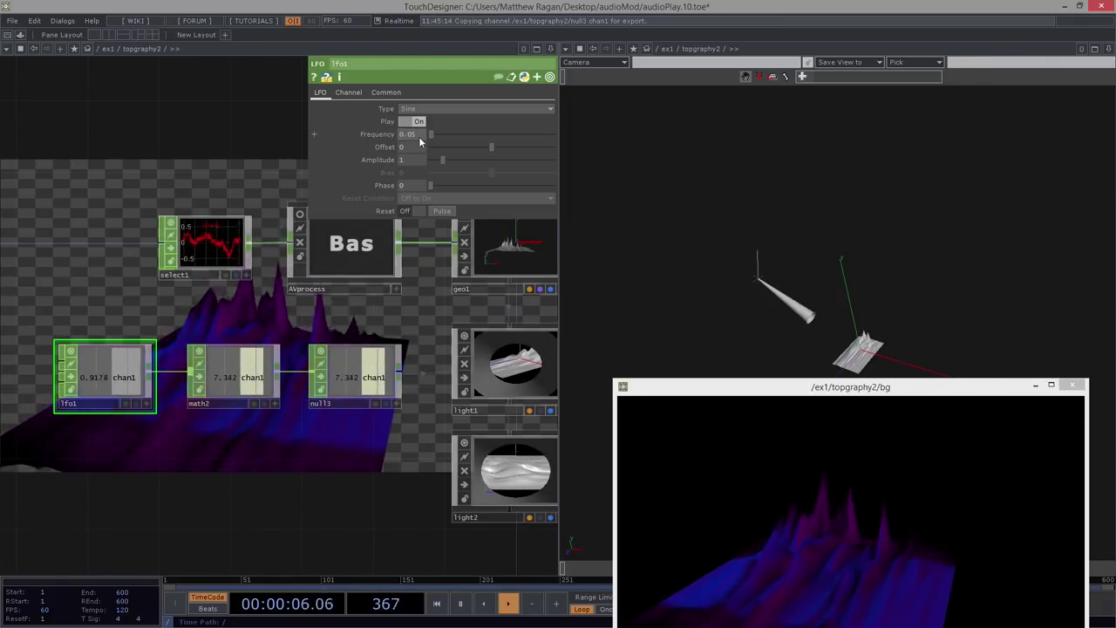
- Duplicate math2 below the original, keeping lfo1 as its input, and append a Null CHOP to the copy
left_click(231, 373)
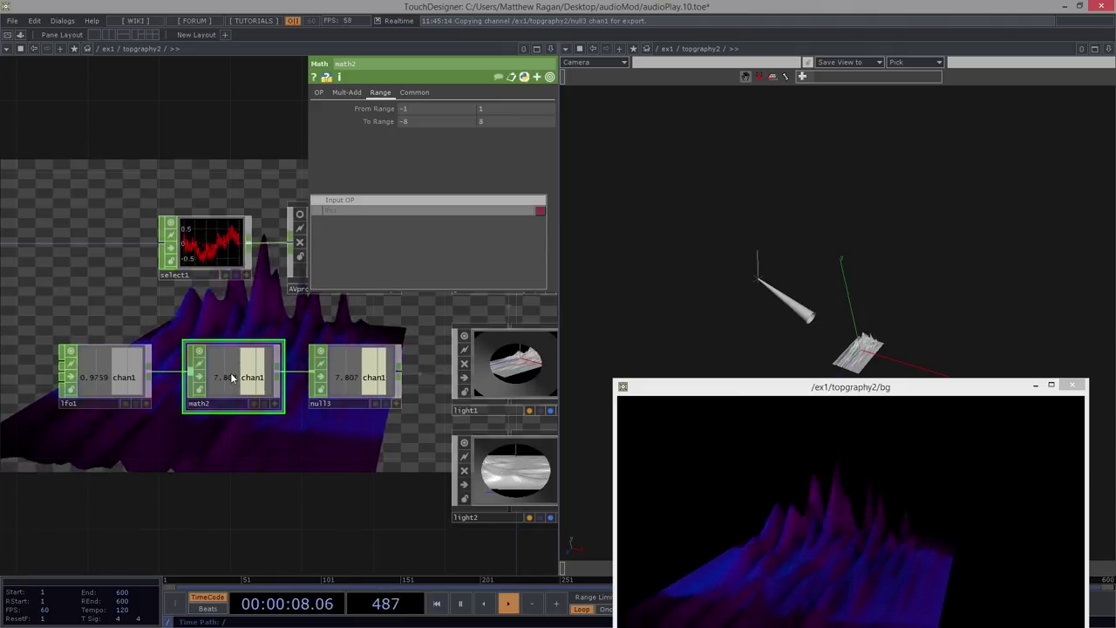
key("ctrl+c")
key("ctrl+v")
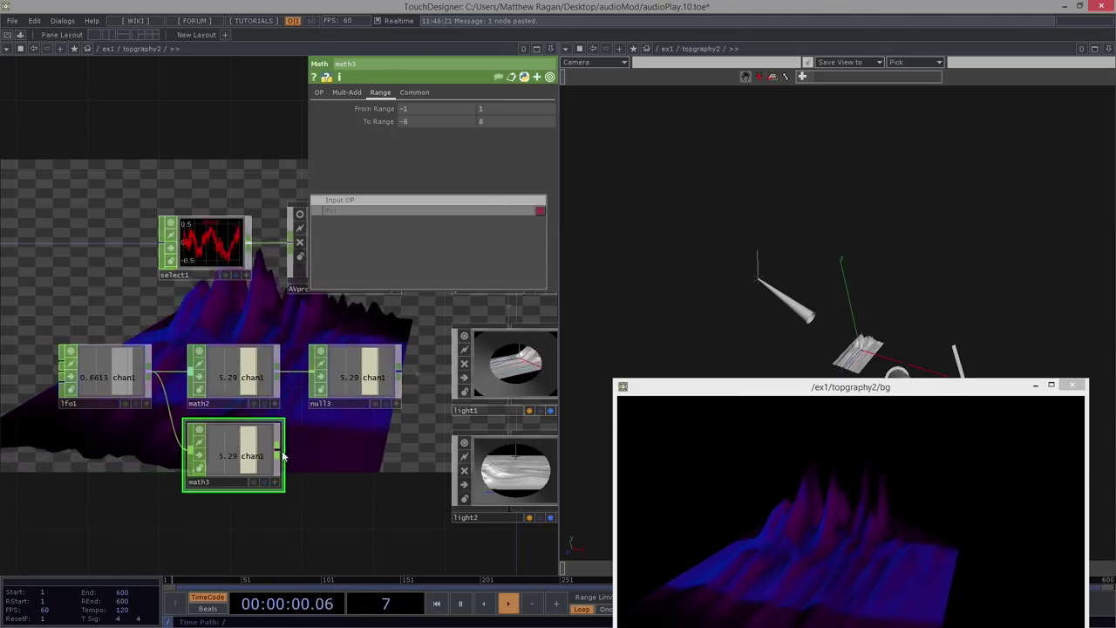
right_click(277, 456)
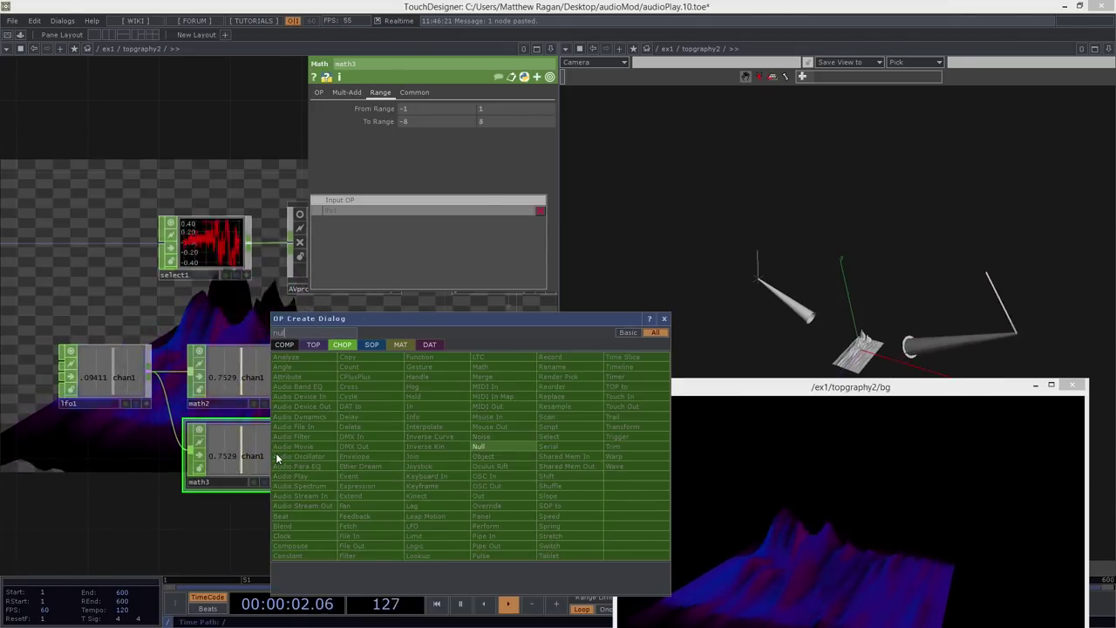
left_click(480, 446)
left_click(359, 455)
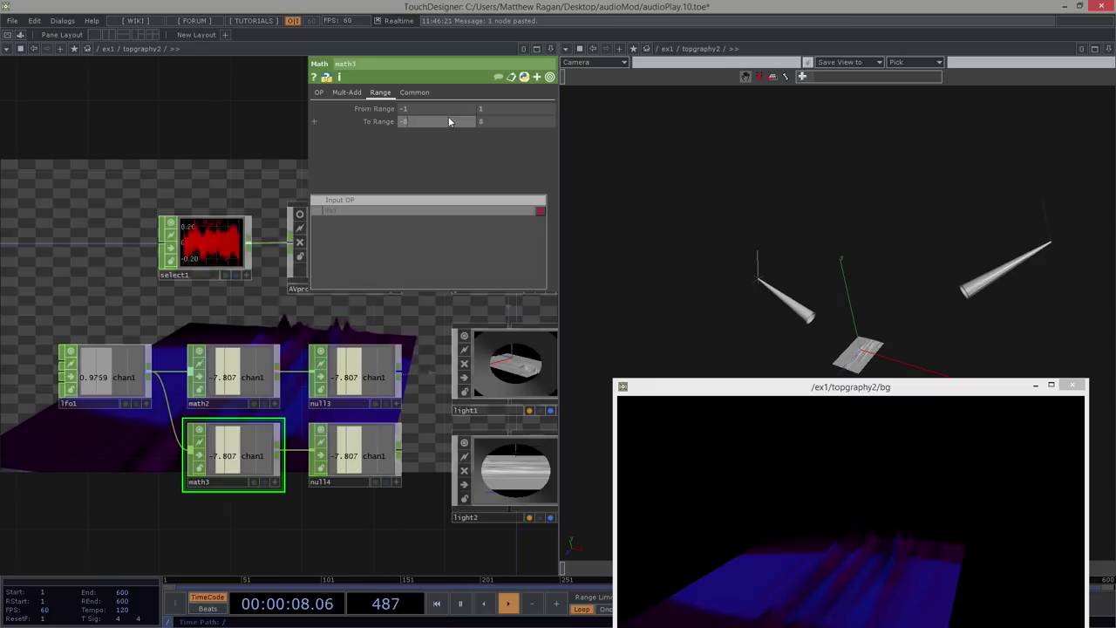
- Reverse math3's output by setting its To Range to 8 and -8
type("8")
key("Tab")
type("-")
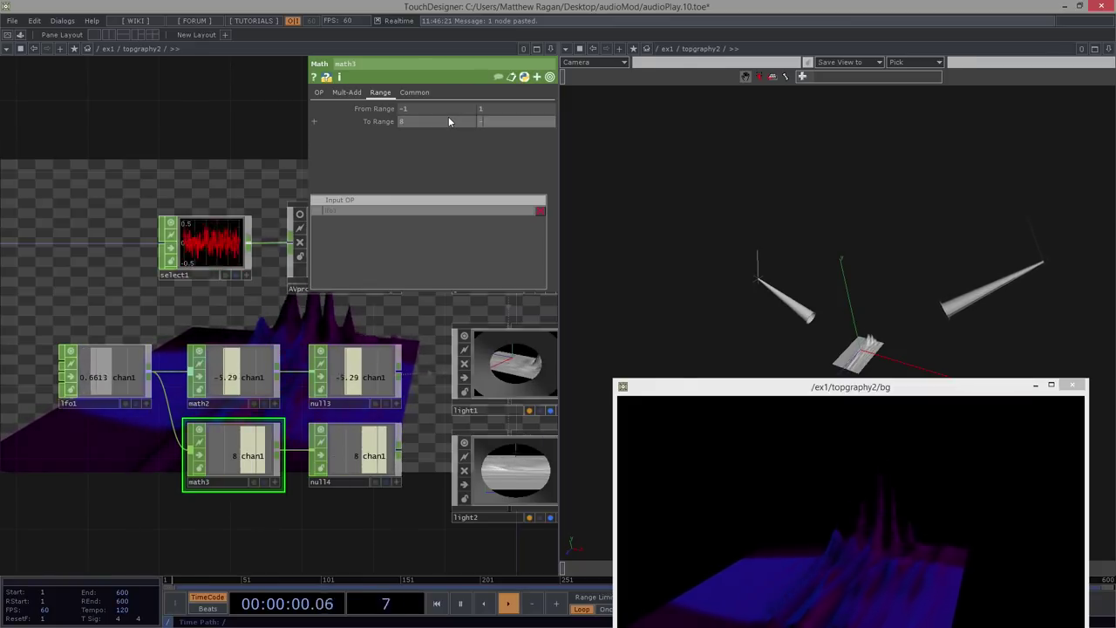
type("8")
key("Return")
- Drive light2's Z translation from null4's chan1 with a relative CHOP reference
left_click_drag(351, 494, 253, 482)
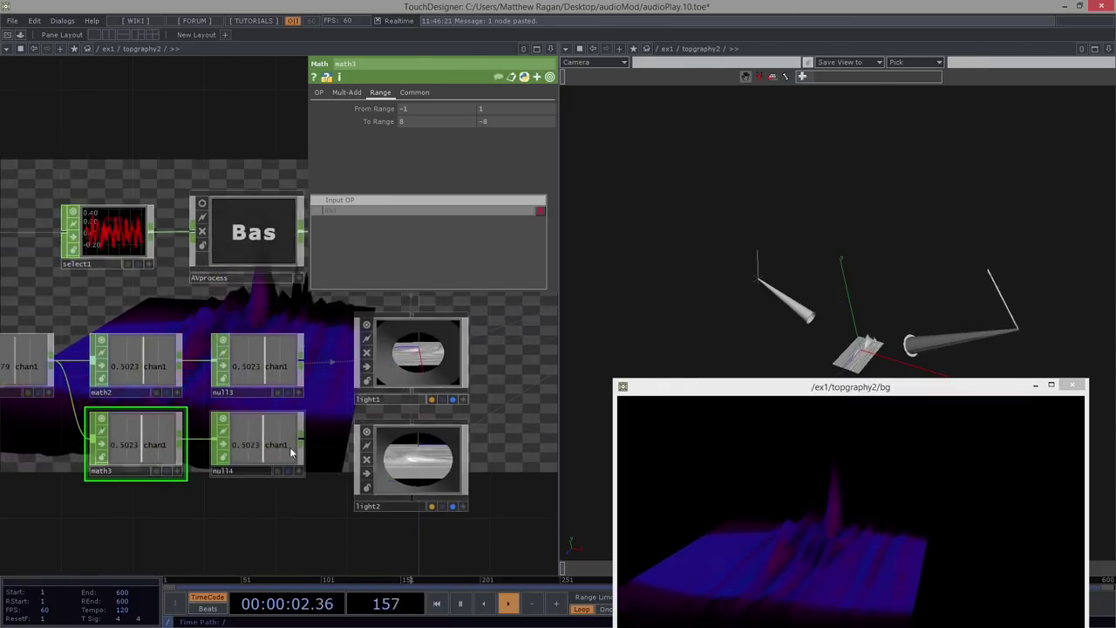
left_click(386, 456)
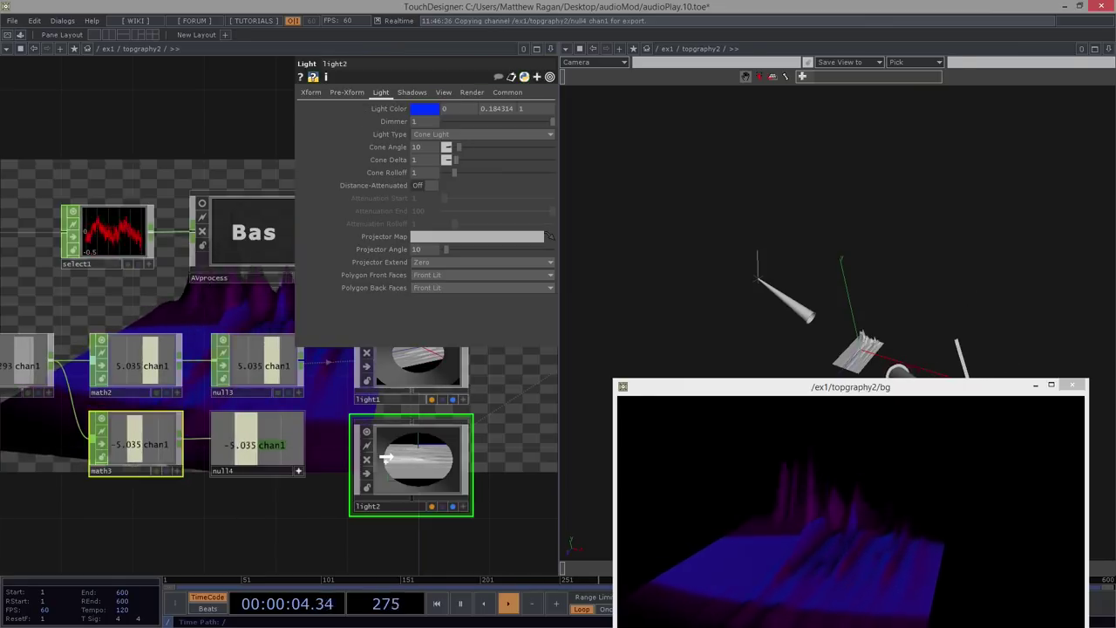
left_click(311, 92)
right_click(530, 137)
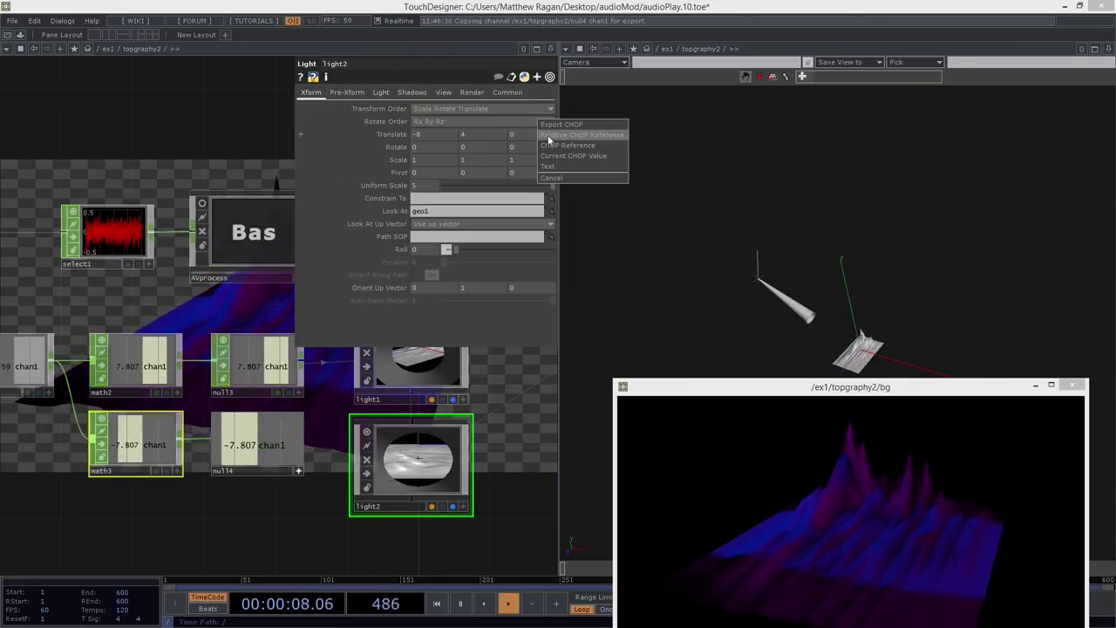
left_click(567, 133)
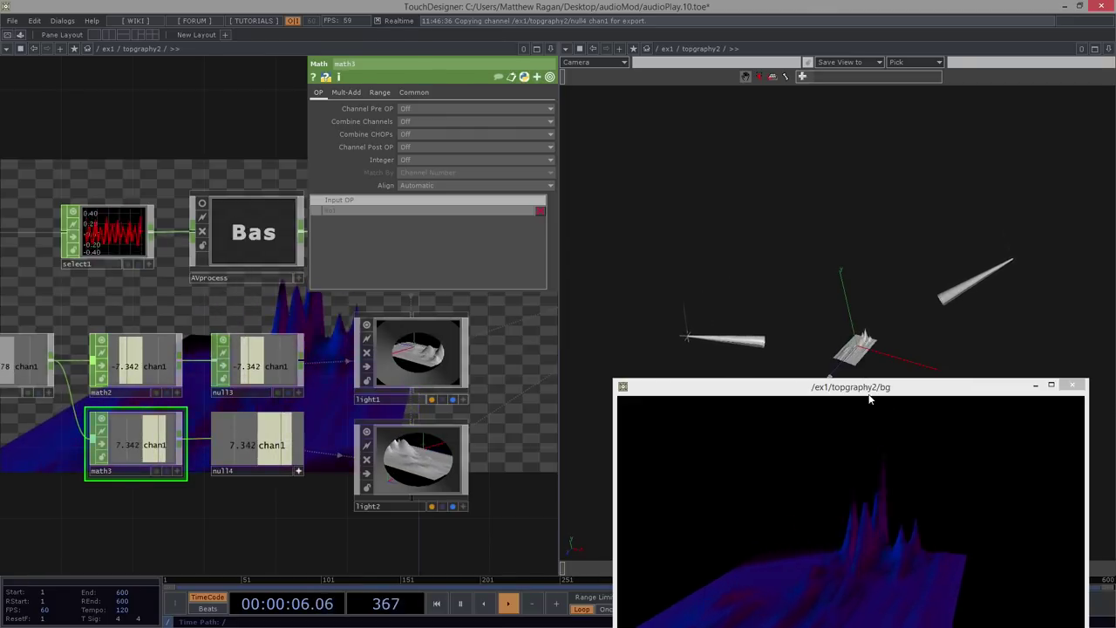
- Move the floating bg output window up over the 3D view and close it
left_click_drag(877, 406, 833, 262)
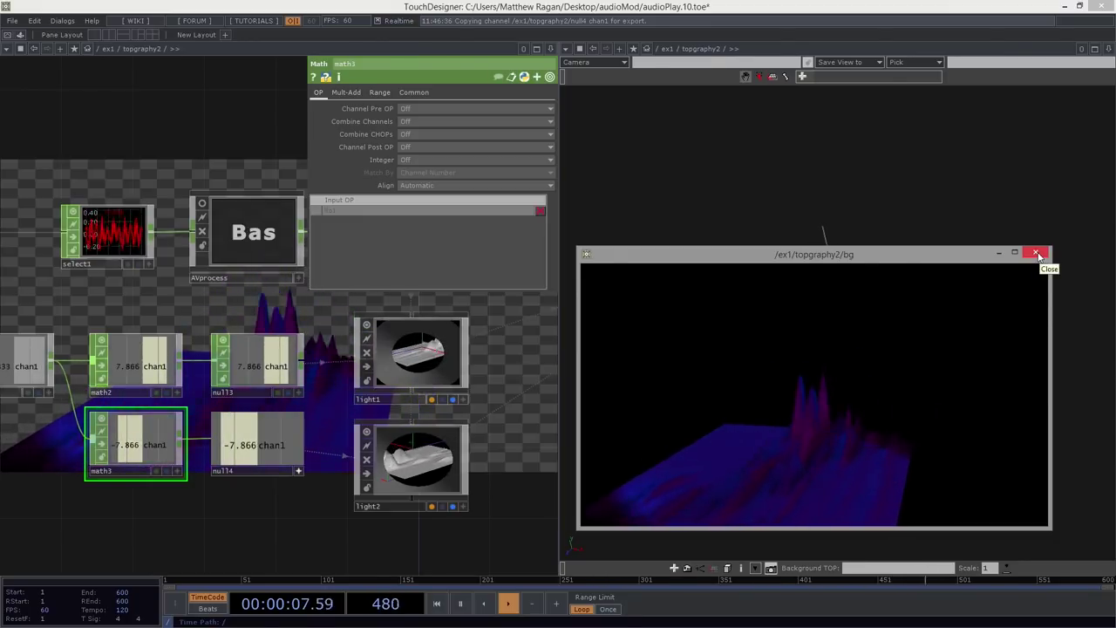
left_click(1037, 254)
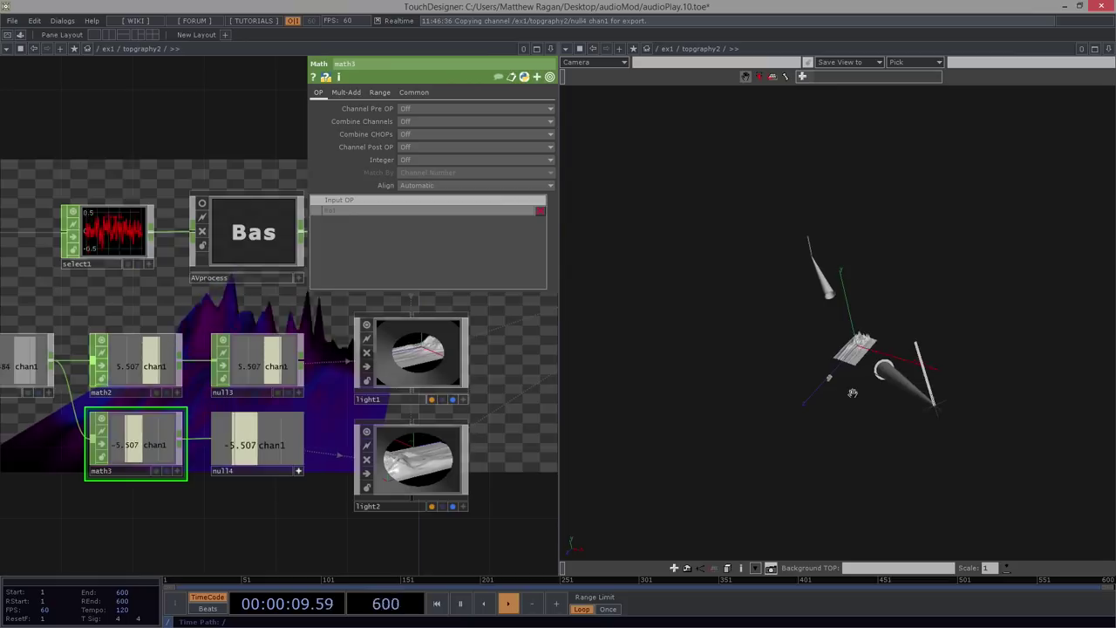
- Set cam1's Z translation to 3.49, bringing the camera closer to the terrain
middle_click_drag(874, 268, 844, 209)
left_click_drag(872, 401, 939, 511)
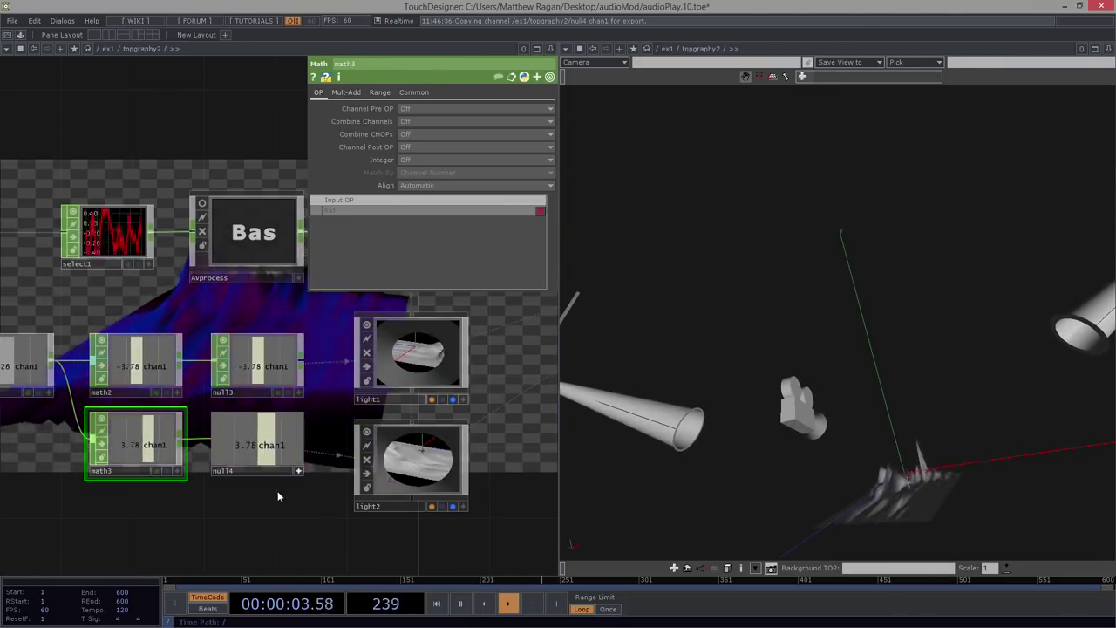
left_click_drag(279, 496, 94, 528)
left_click_drag(102, 174, 4, 286)
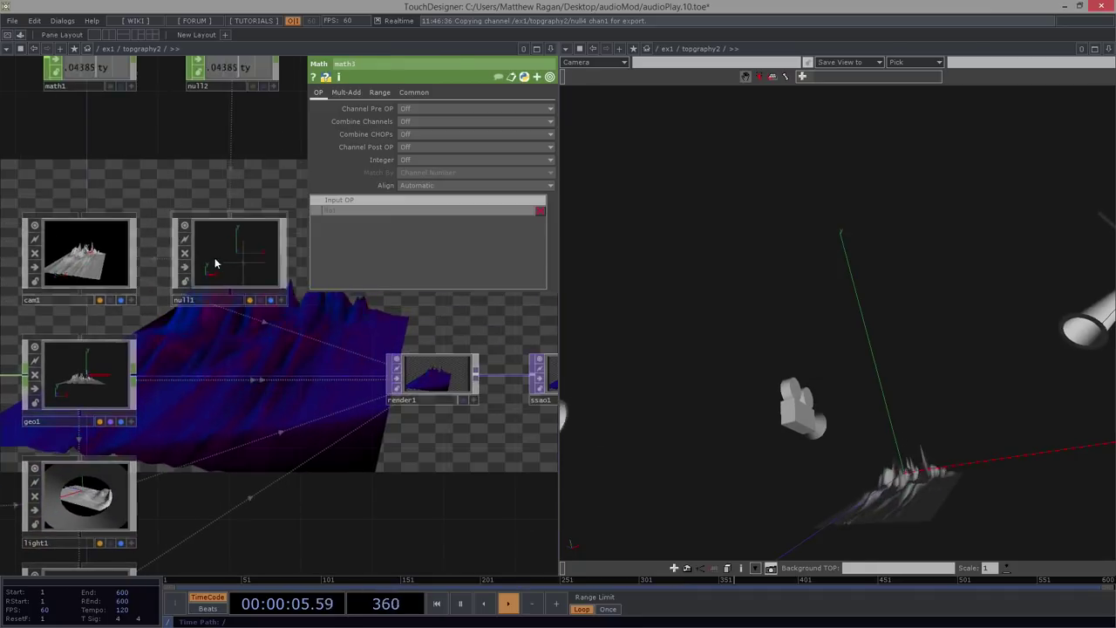
left_click(220, 266)
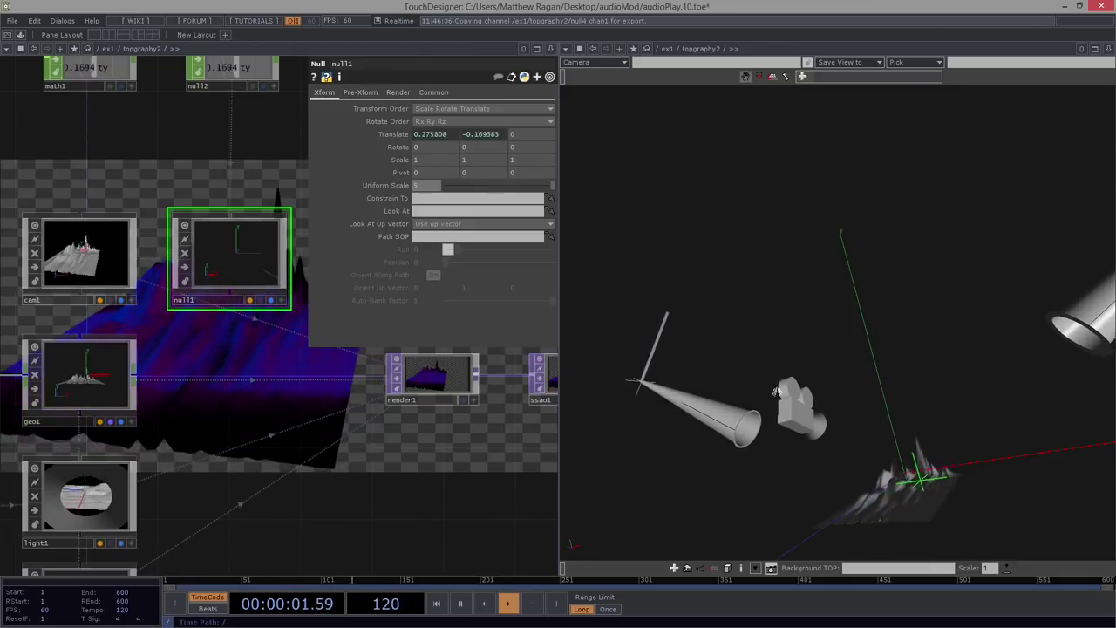
left_click(90, 248)
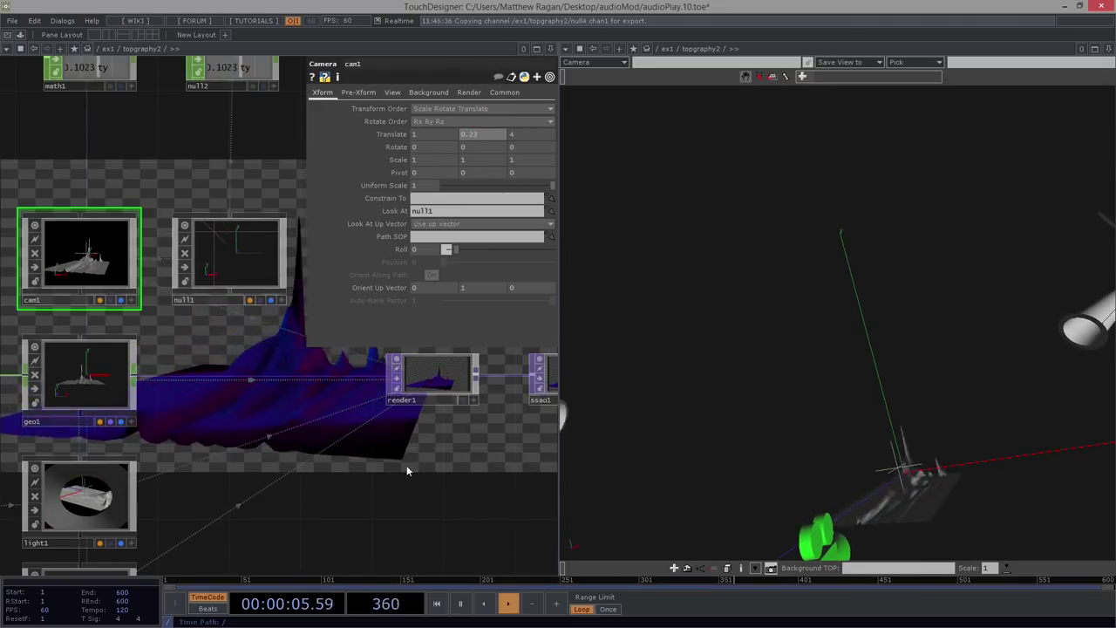
left_click_drag(407, 471, 252, 515)
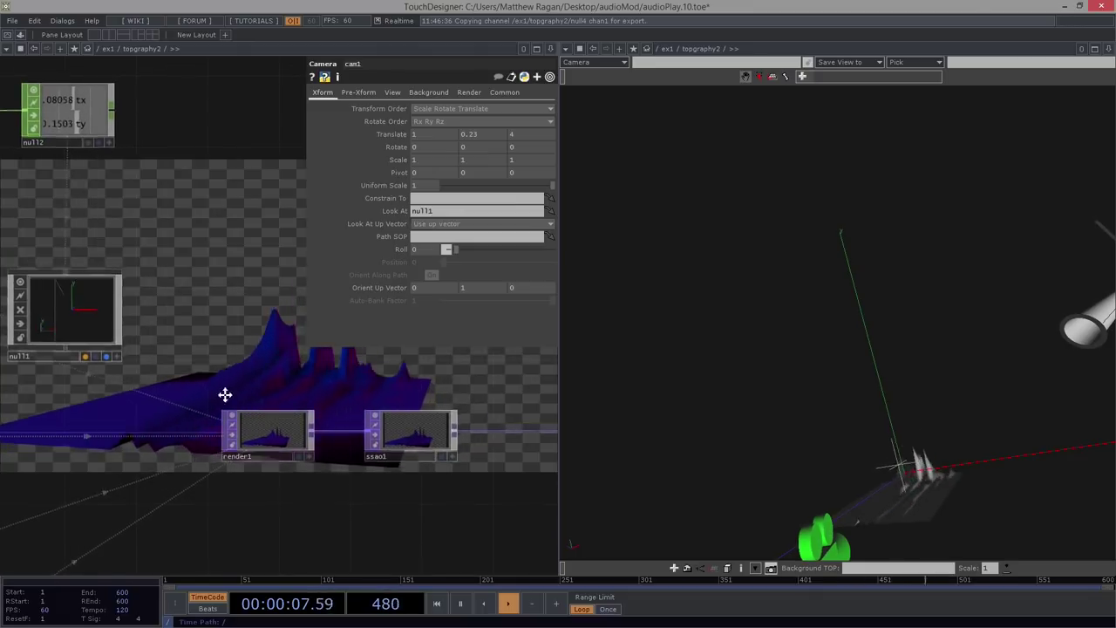
left_click_drag(224, 393, 241, 468)
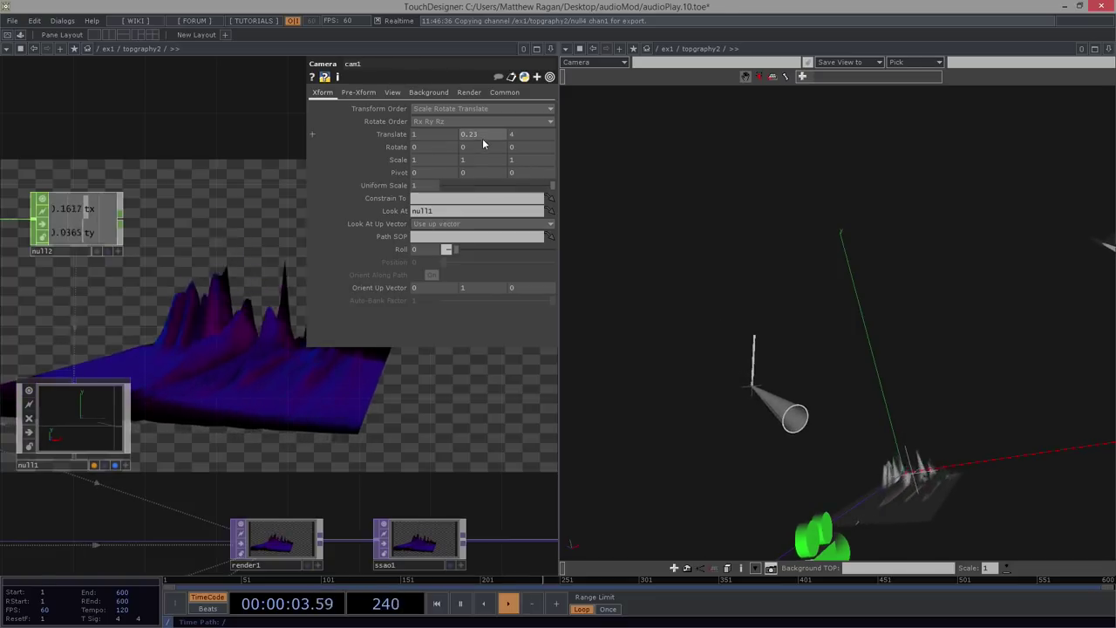
middle_click(520, 134)
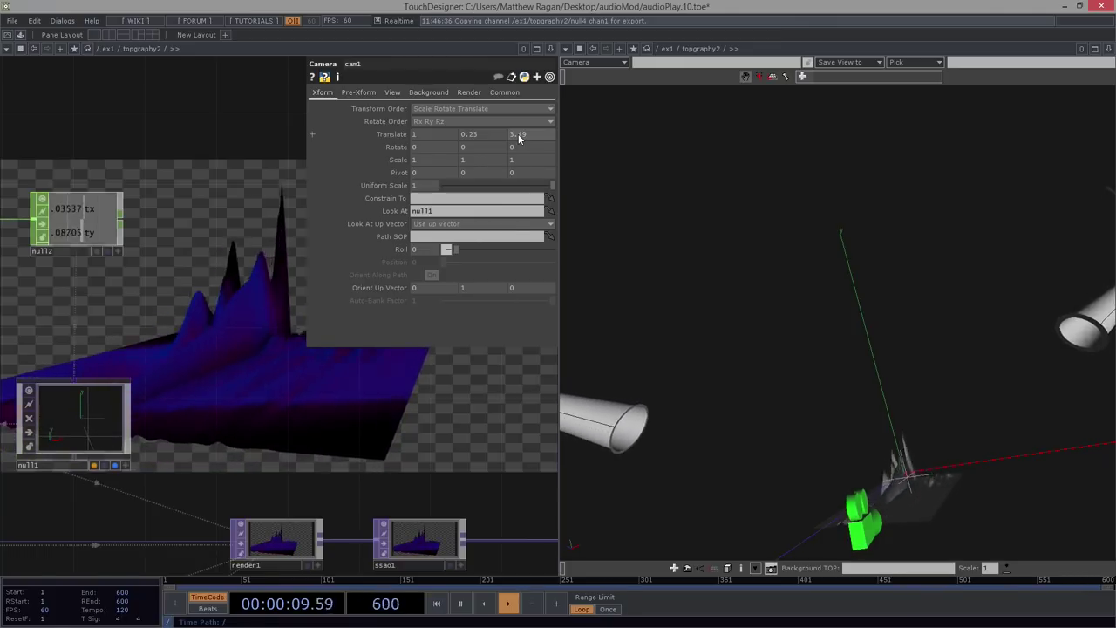
- Close the 3D geometry view pane so the network editor fills the whole workspace
left_click(1108, 48)
left_click(1034, 133)
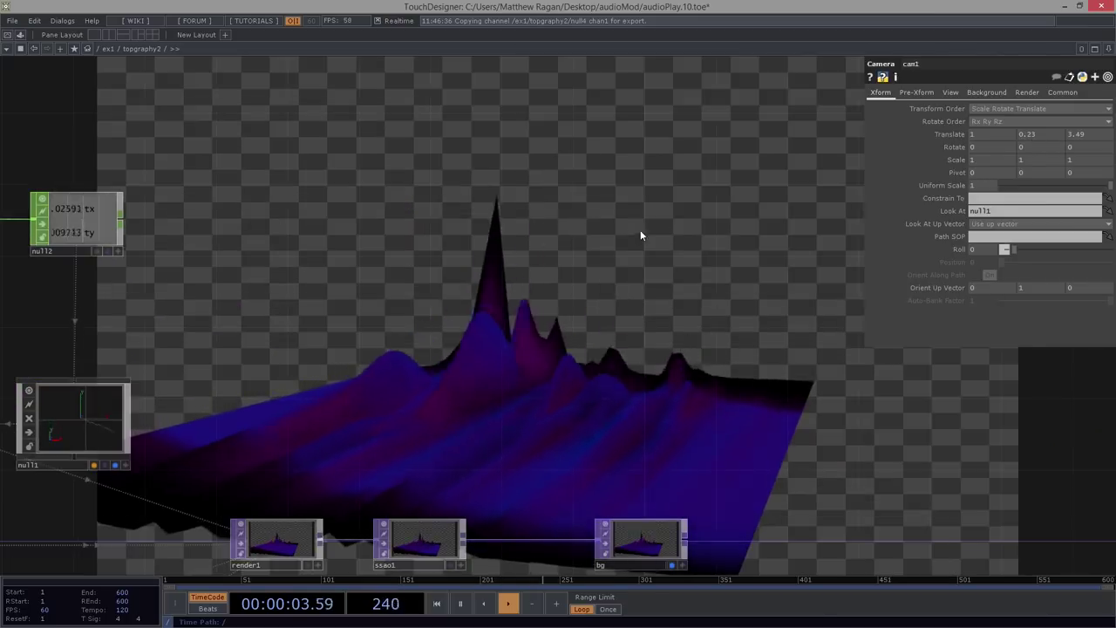
left_click_drag(349, 268, 491, 242)
middle_click_drag(491, 242, 493, 291)
middle_click_drag(378, 328, 372, 320)
scroll(372, 320, "up", 3)
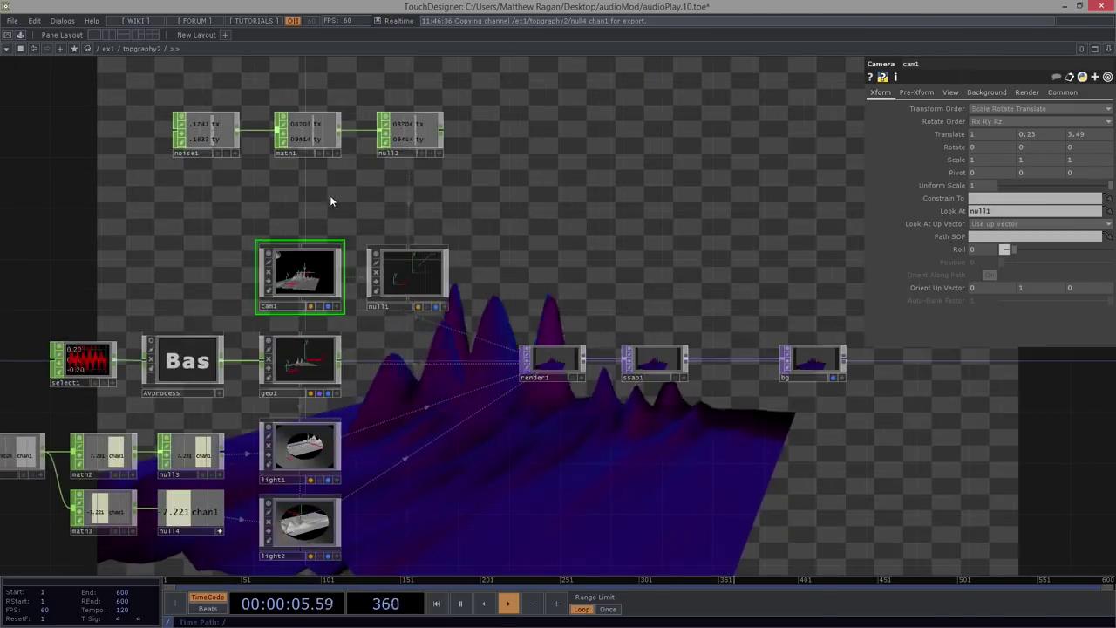
- Move the noise1, math1 and null2 chain down to sit just above cam1 and null1
left_click_drag(288, 119, 532, 218)
left_click_drag(527, 174, 516, 246)
scroll(349, 442, "down", 3)
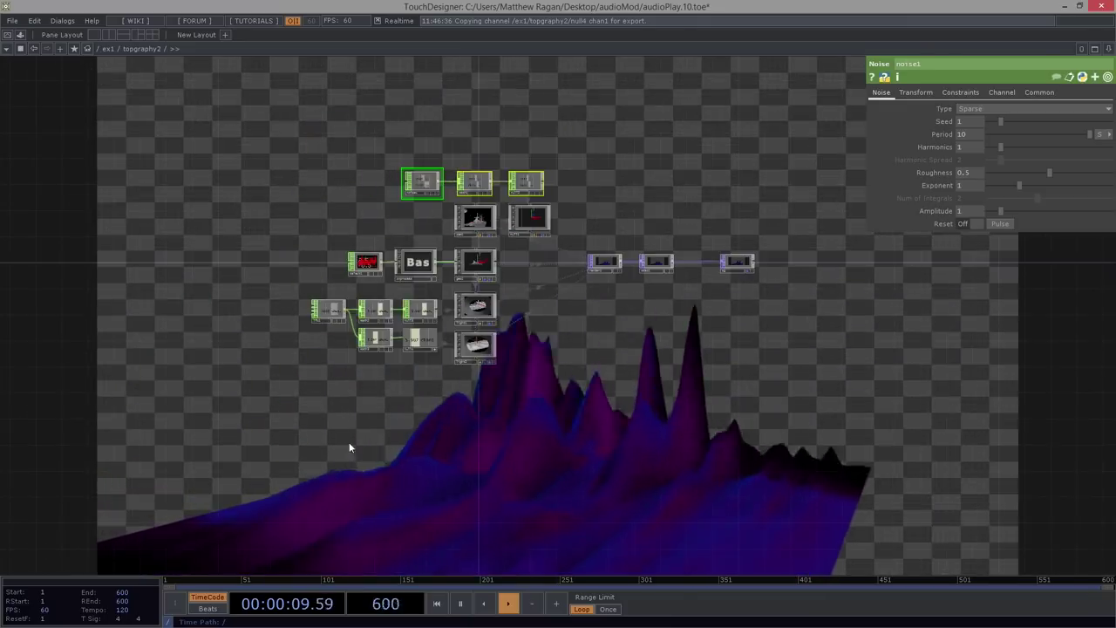
- Move the whole LFO chain (lfo1, math2, math3, null3 and null4) down below light2
scroll(443, 344, "up", 6)
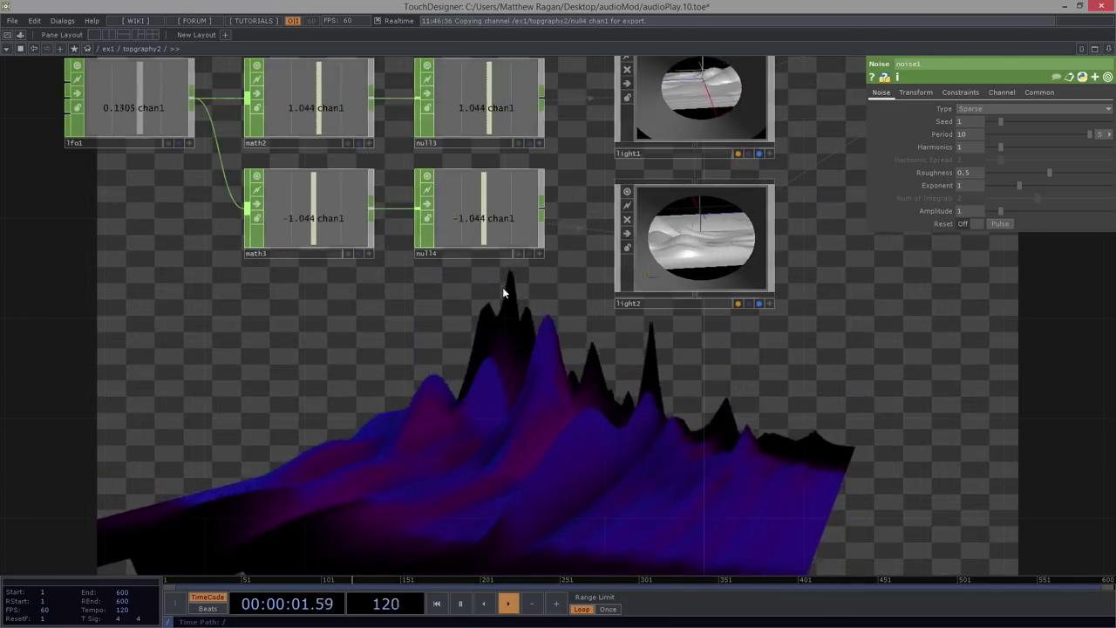
scroll(503, 287, "down", 4)
scroll(490, 296, "up", 3)
scroll(498, 283, "down", 2)
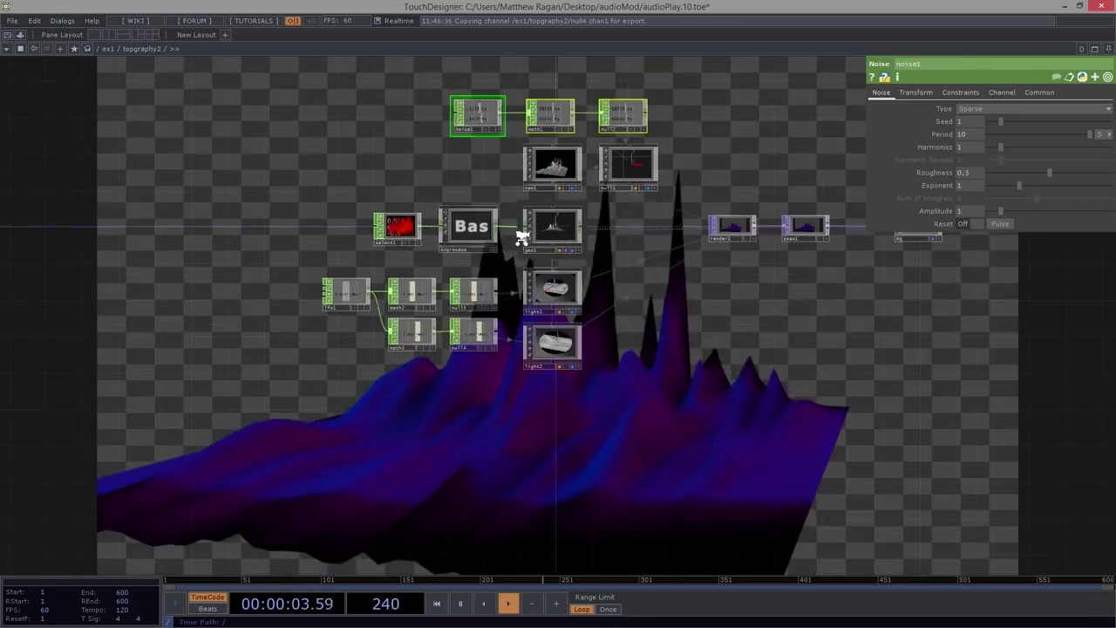
left_click_drag(478, 446, 342, 443)
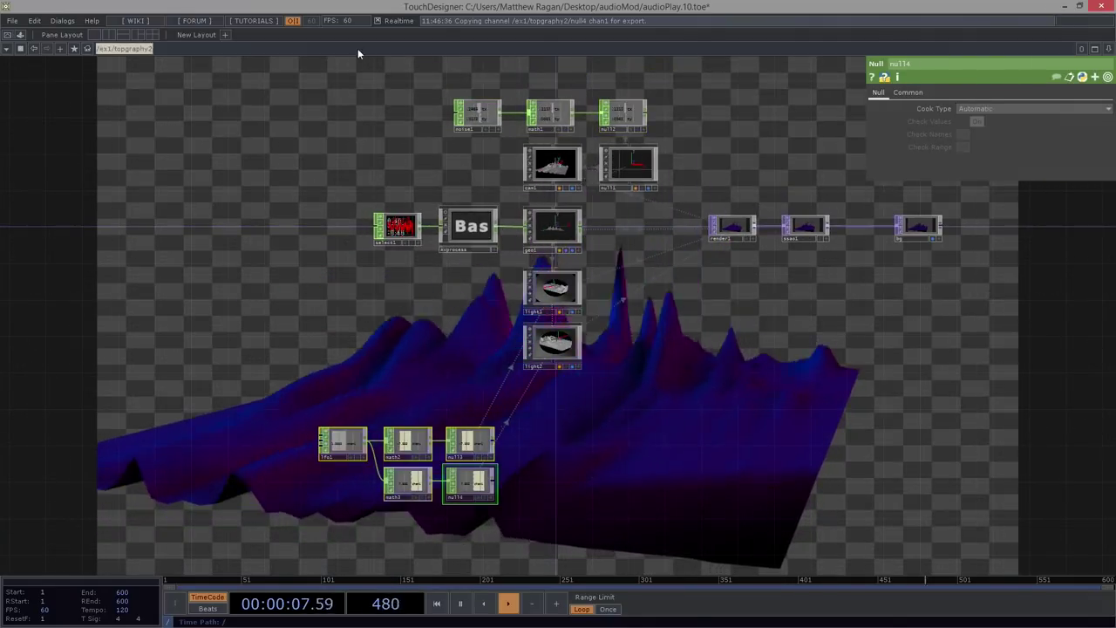
- Move the noise1, math1 and null2 chain below the lights, directly above the LFO chain
left_click_drag(386, 75, 646, 129)
key("ctrl+c")
key("ctrl+v")
left_click_drag(472, 394, 465, 400)
scroll(471, 409, "up", 4)
- Shift noise1 and math1 sideways so that noise1 lines up above lfo1
left_click_drag(155, 296, 346, 401)
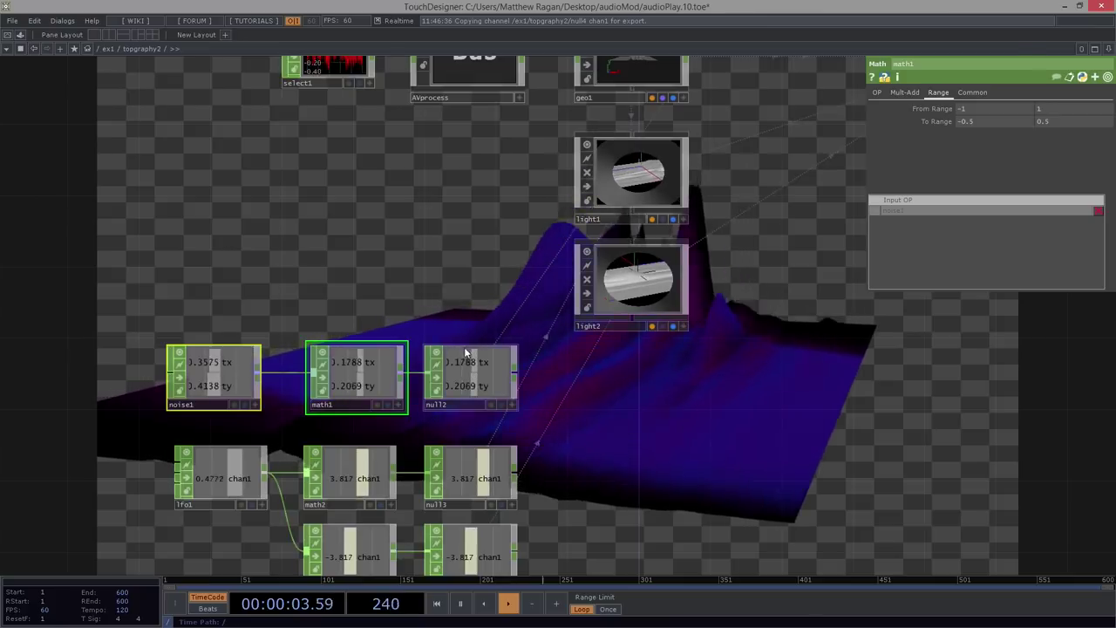
left_click_drag(367, 335, 403, 252)
scroll(401, 268, "up", 4)
left_click_drag(164, 310, 206, 309)
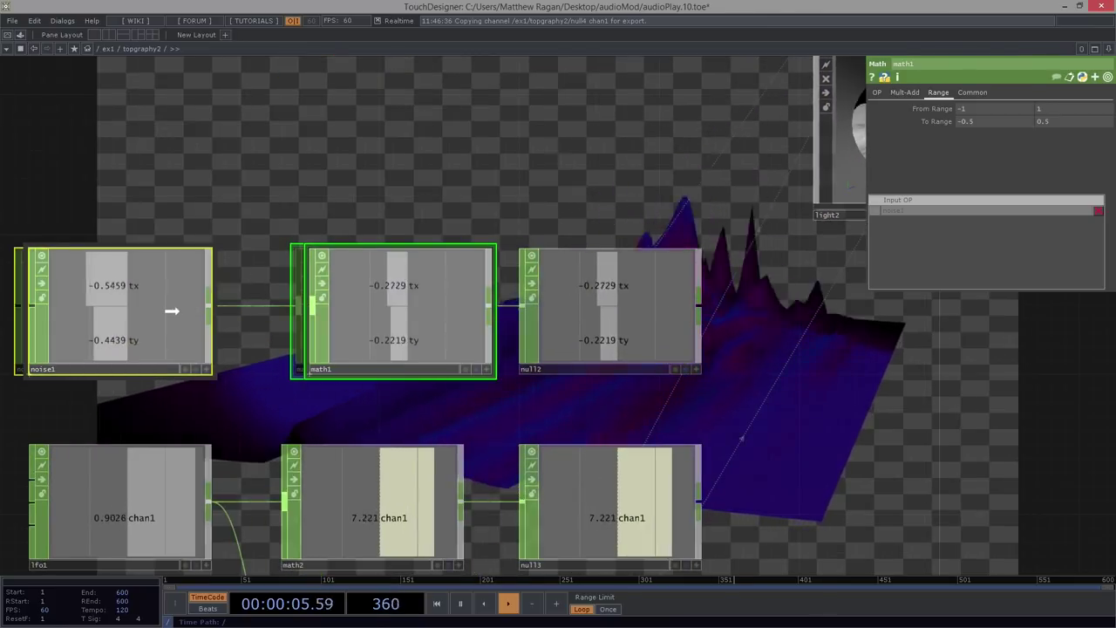
left_click_drag(29, 180, 184, 324)
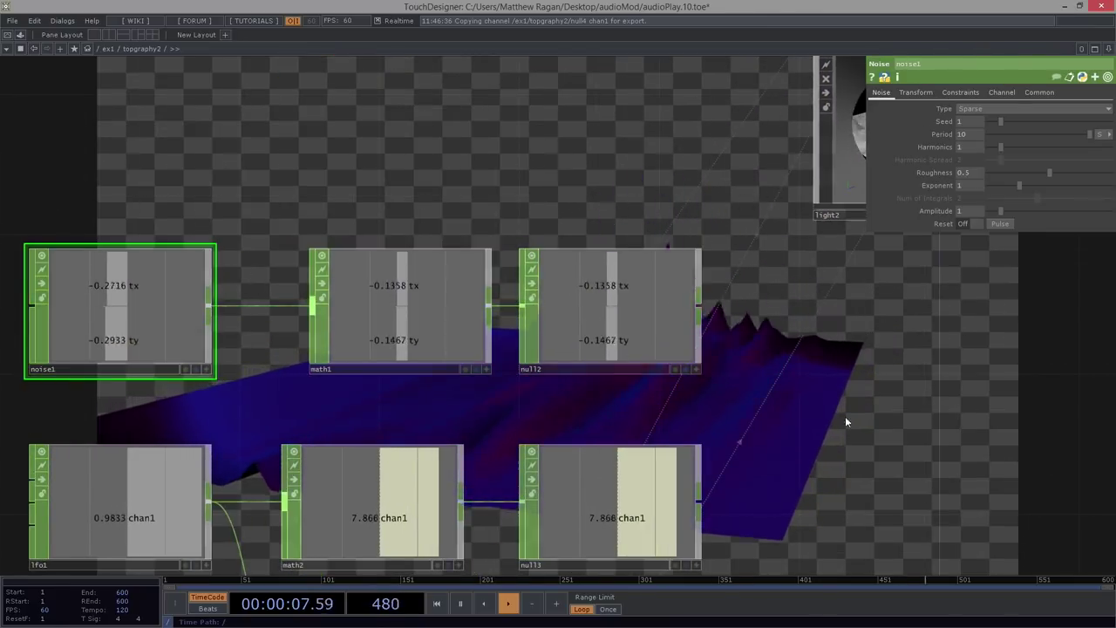
- Line up math1 above math2 and lower the noise chain slightly toward the LFO chain
scroll(682, 237, "down", 6)
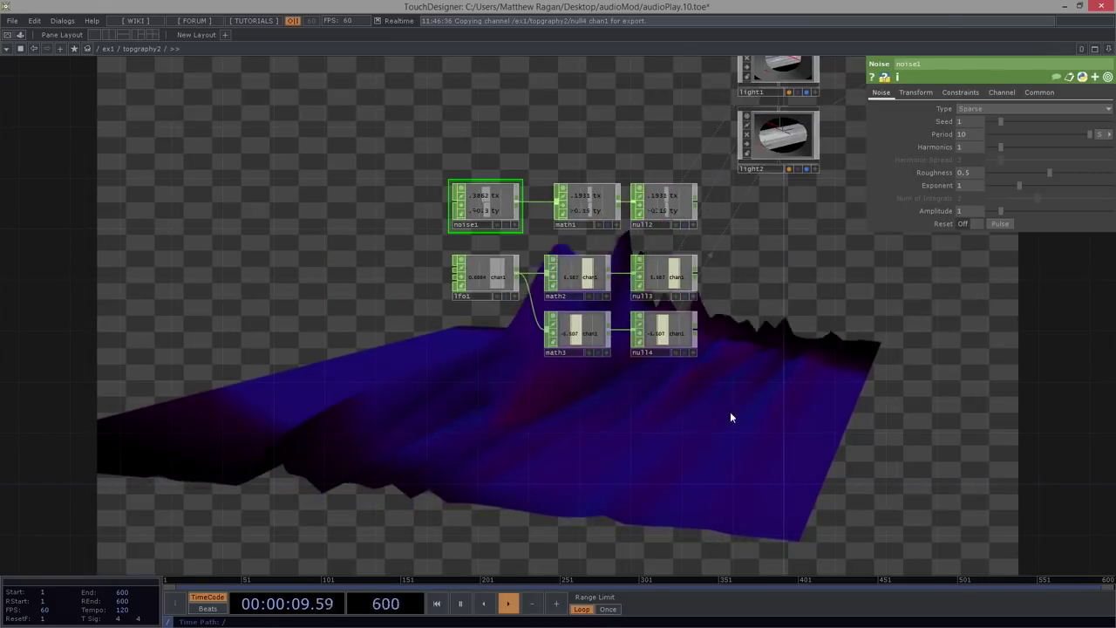
left_click_drag(818, 232, 495, 338)
scroll(494, 339, "down", 3)
scroll(302, 356, "up", 5)
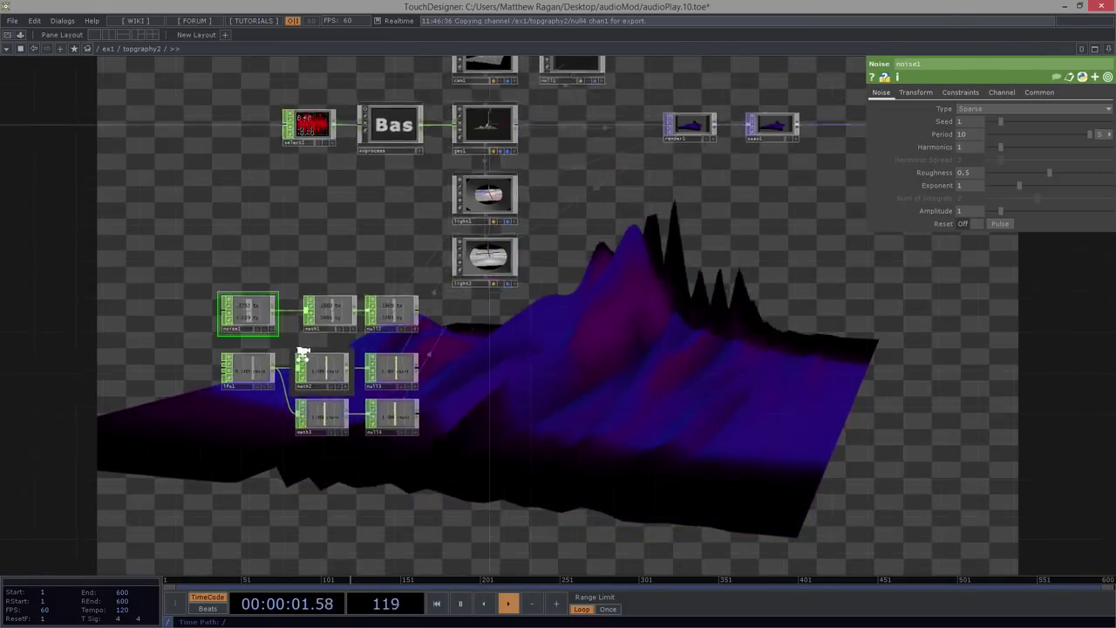
left_click_drag(392, 171, 440, 222)
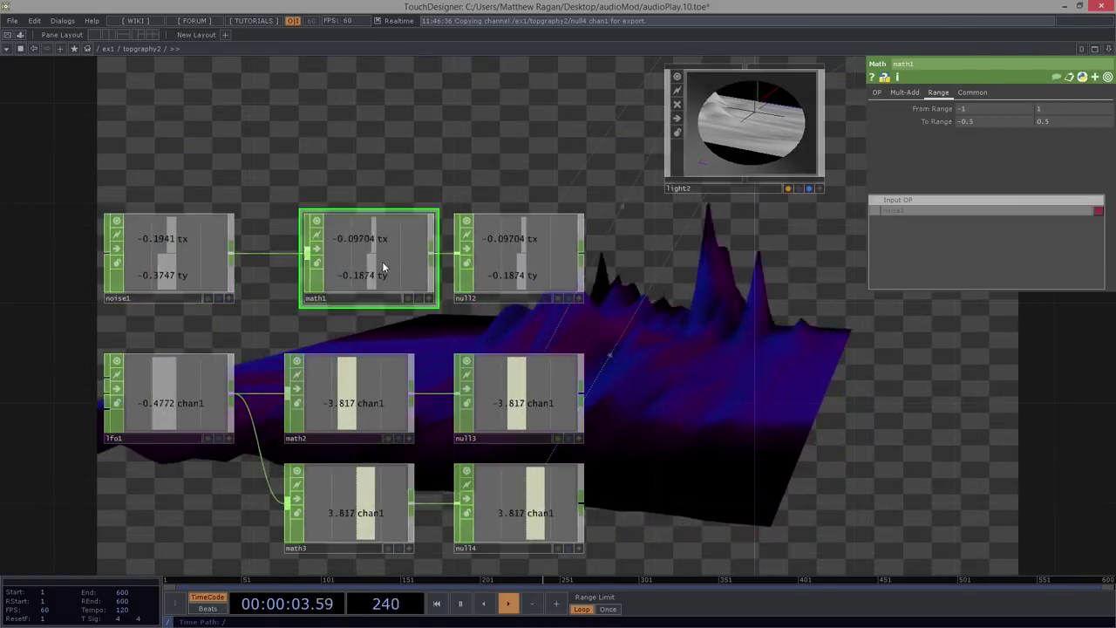
left_click_drag(382, 262, 351, 261)
left_click_drag(164, 155, 531, 307)
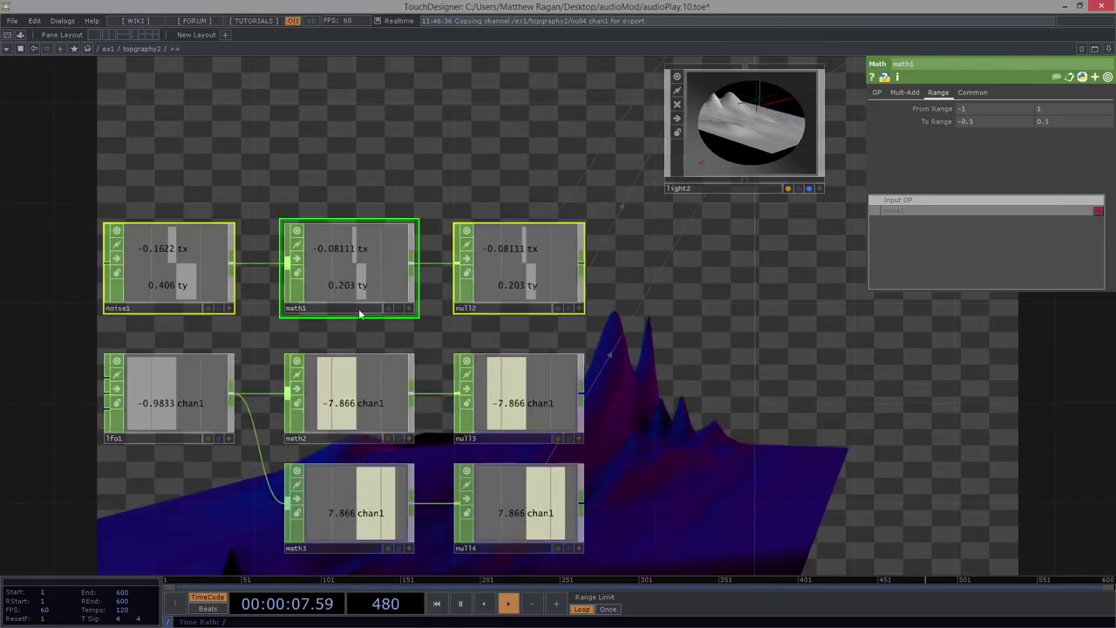
left_click_drag(266, 309, 353, 247)
- Move the noise and LFO chains together to the left, away from the lights
scroll(352, 247, "down", 3)
left_click_drag(226, 147, 546, 485)
left_click_drag(410, 222, 175, 208)
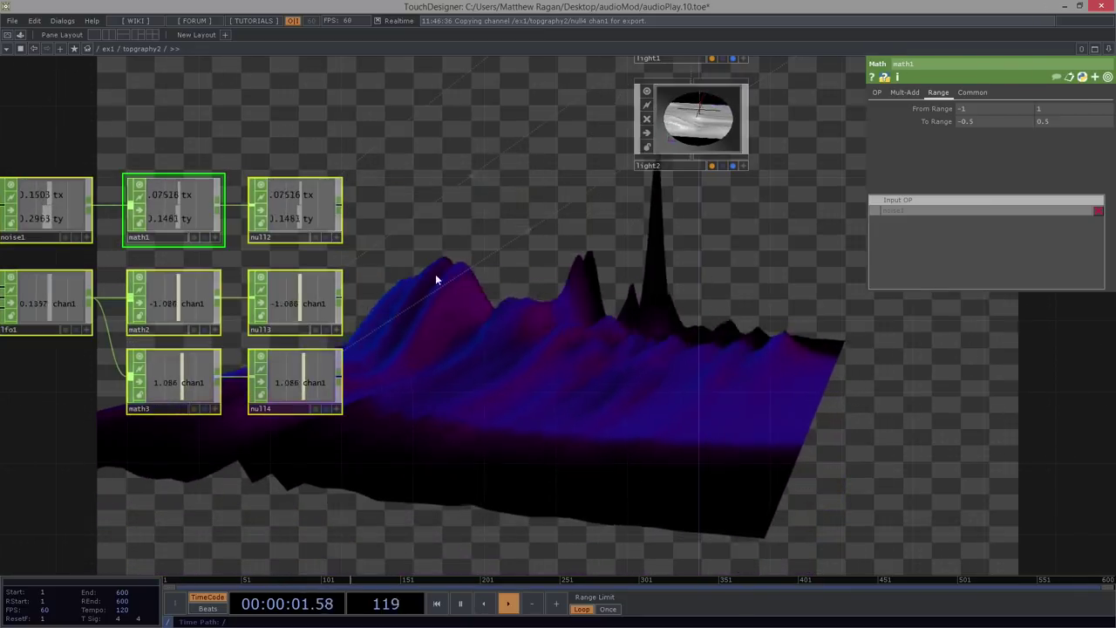
- Move null2, null3 and null4 together to the right, leaving a wide gap after the Math CHOPs
double_click(474, 293)
left_click(413, 175)
left_click_drag(392, 130, 309, 486)
left_click_drag(249, 347, 434, 347)
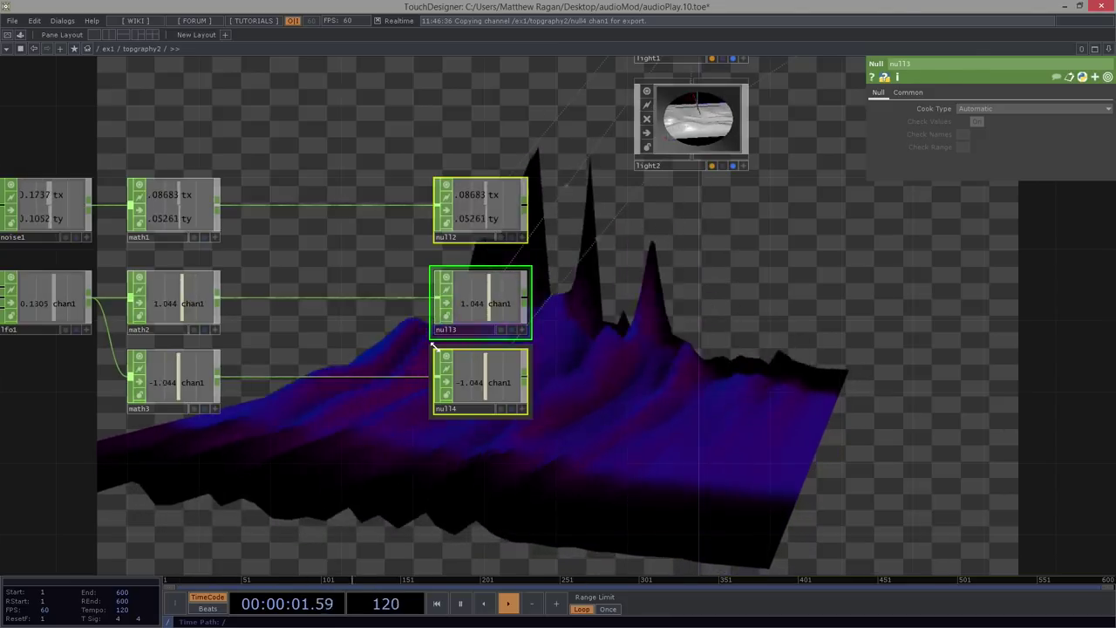
left_click_drag(302, 261, 347, 242)
double_click(346, 242)
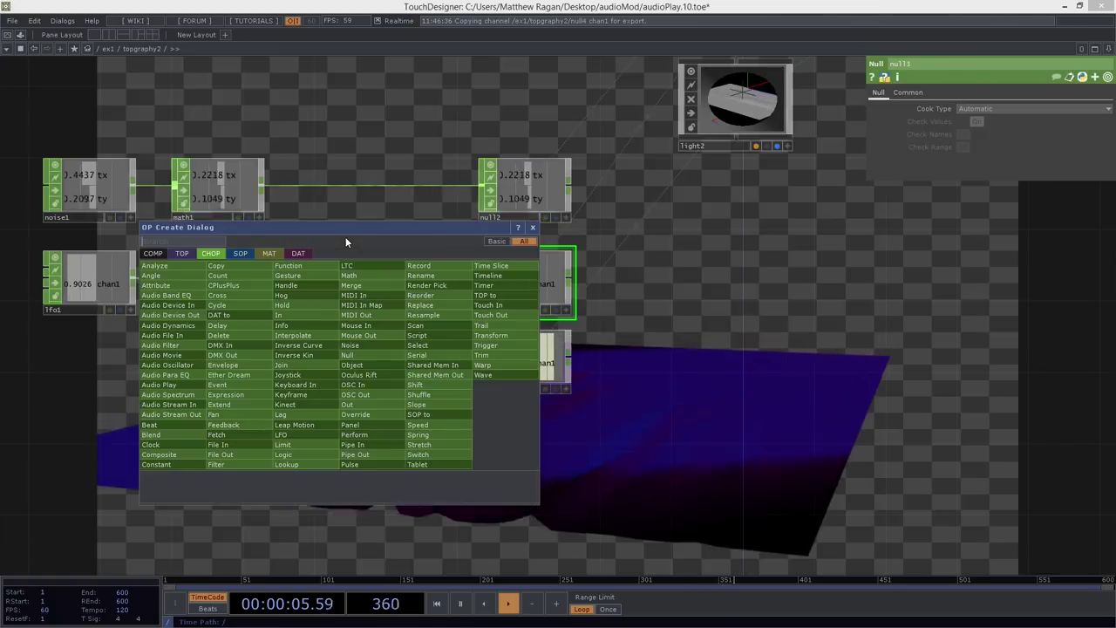
left_click(269, 143)
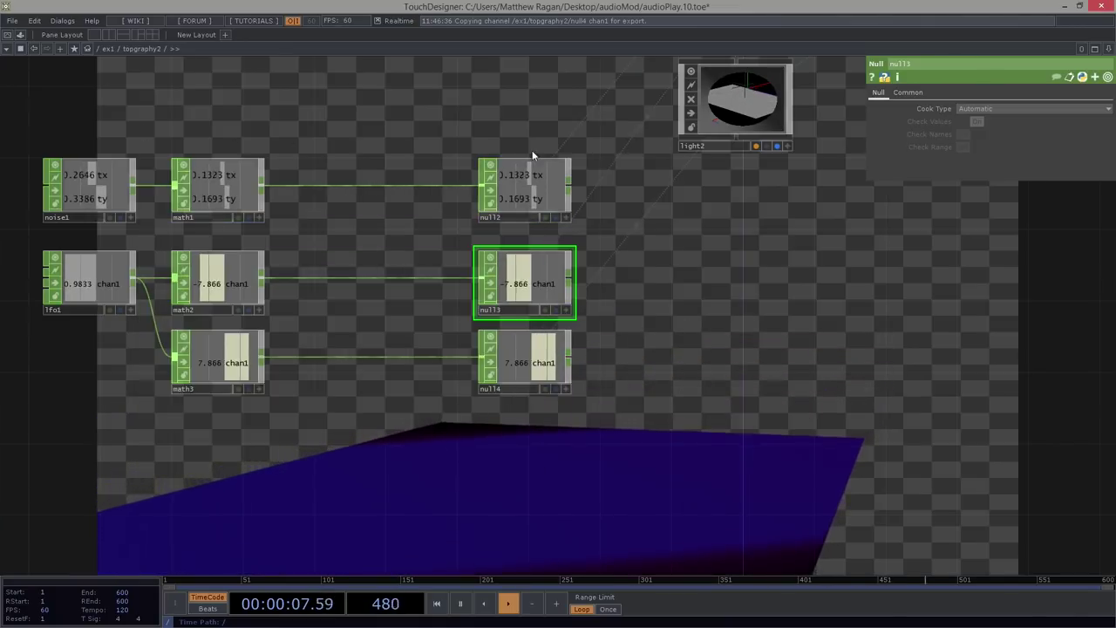
left_click_drag(726, 317, 537, 529)
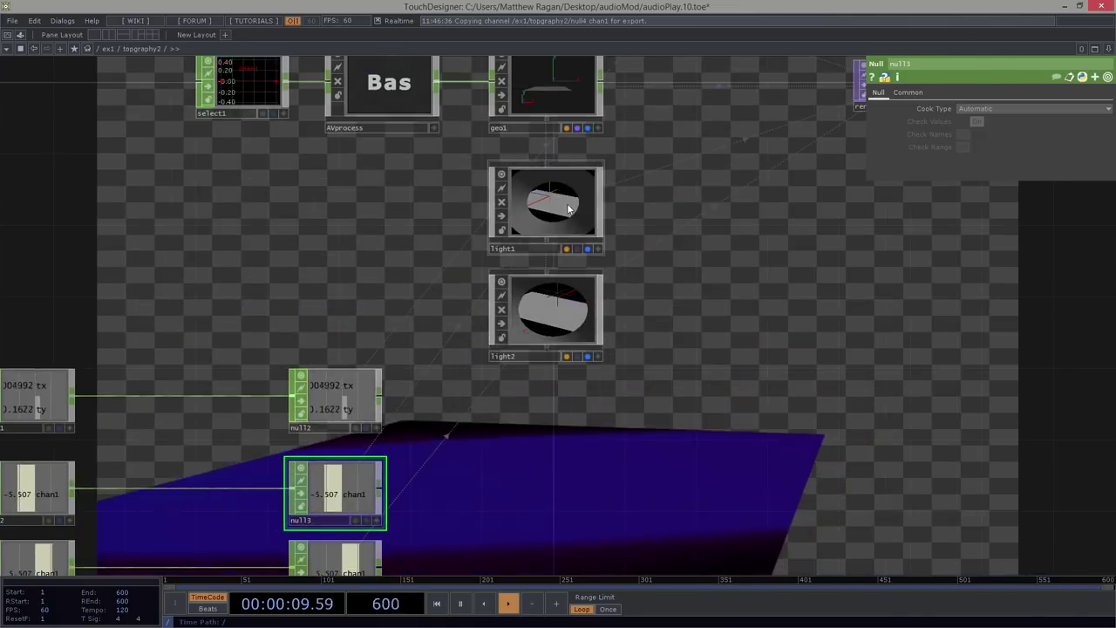
left_click_drag(351, 216, 601, 80)
scroll(380, 285, "up", 3)
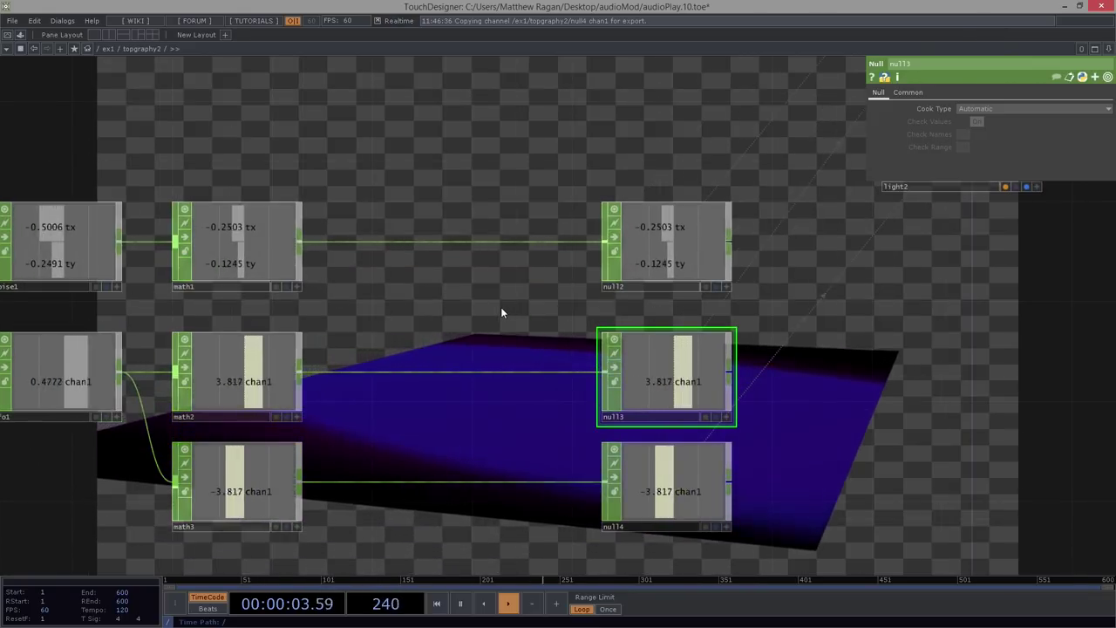
- Add a Merge CHOP in the gap between the Math and Null CHOPs
left_click_drag(446, 303, 516, 256)
key("Tab")
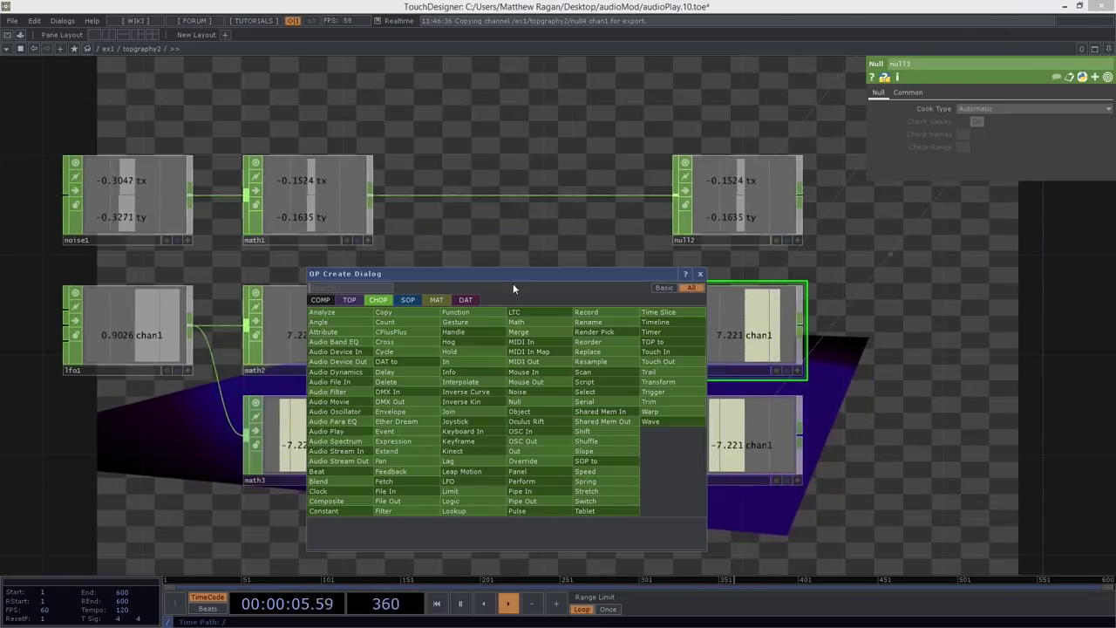
type("mege")
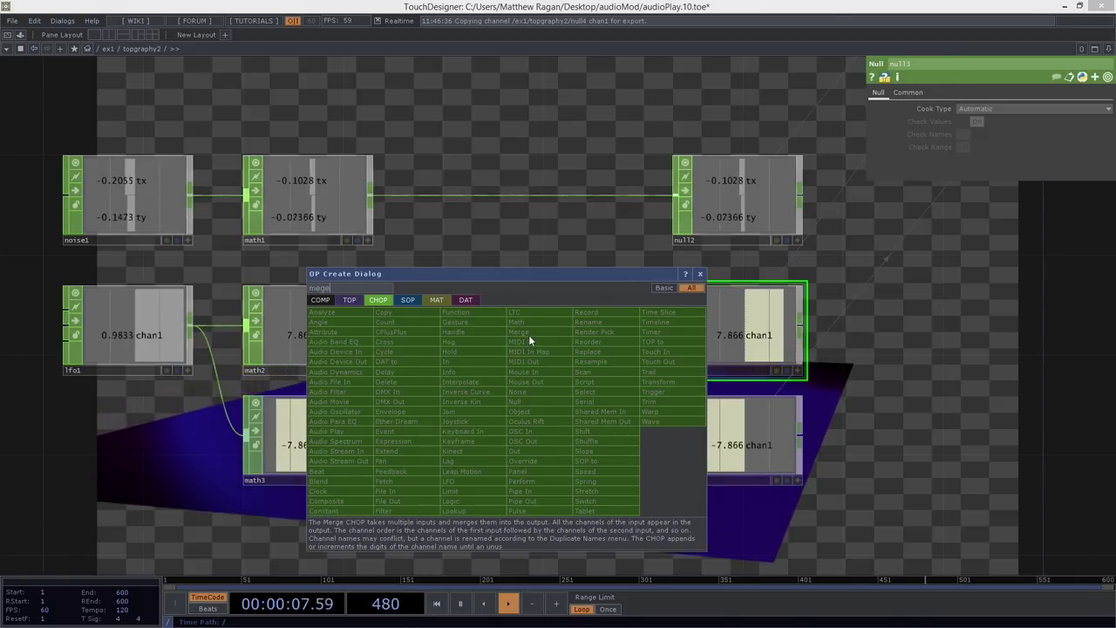
left_click(529, 334)
left_click(530, 311)
- Wire math1, math2 and math3 into merge1 and place merge1 below the chains
left_click(377, 216)
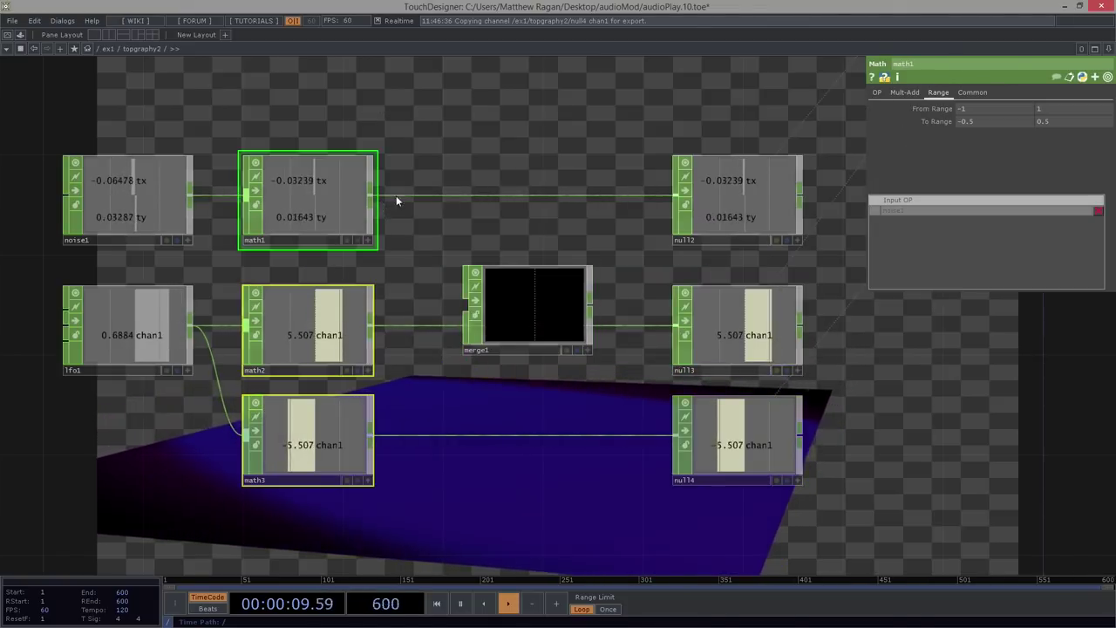
left_click_drag(396, 201, 521, 325)
left_click_drag(533, 340, 510, 563)
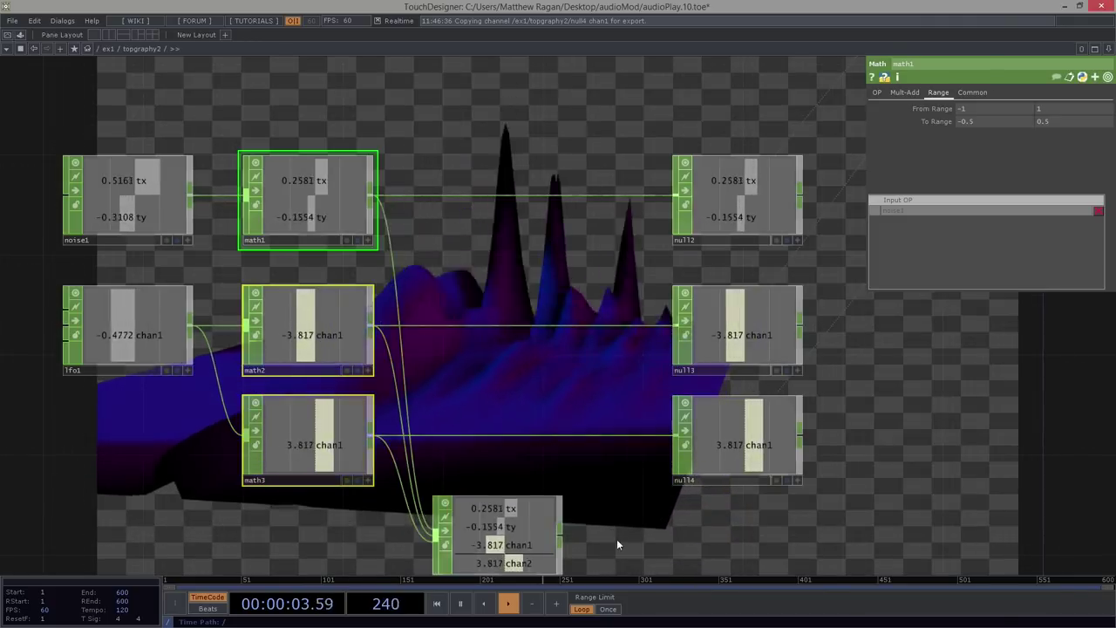
- Append a Null CHOP to merge1 and shift both operators down and to the right, clear of the chains above
left_click_drag(616, 541, 552, 387)
right_click(494, 384)
type("nul")
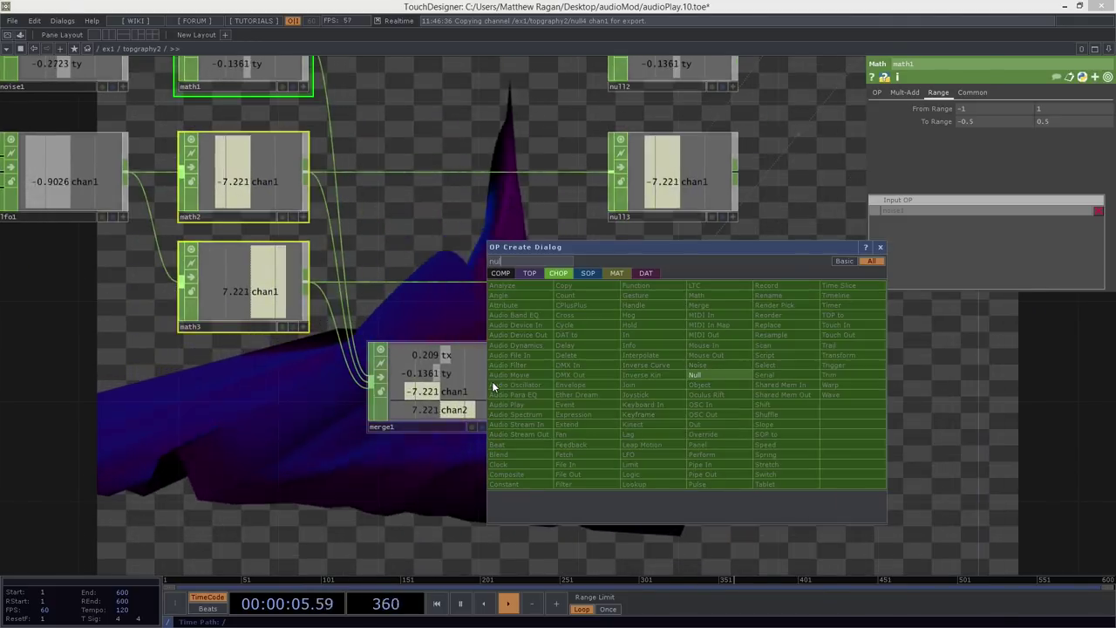
left_click(695, 375)
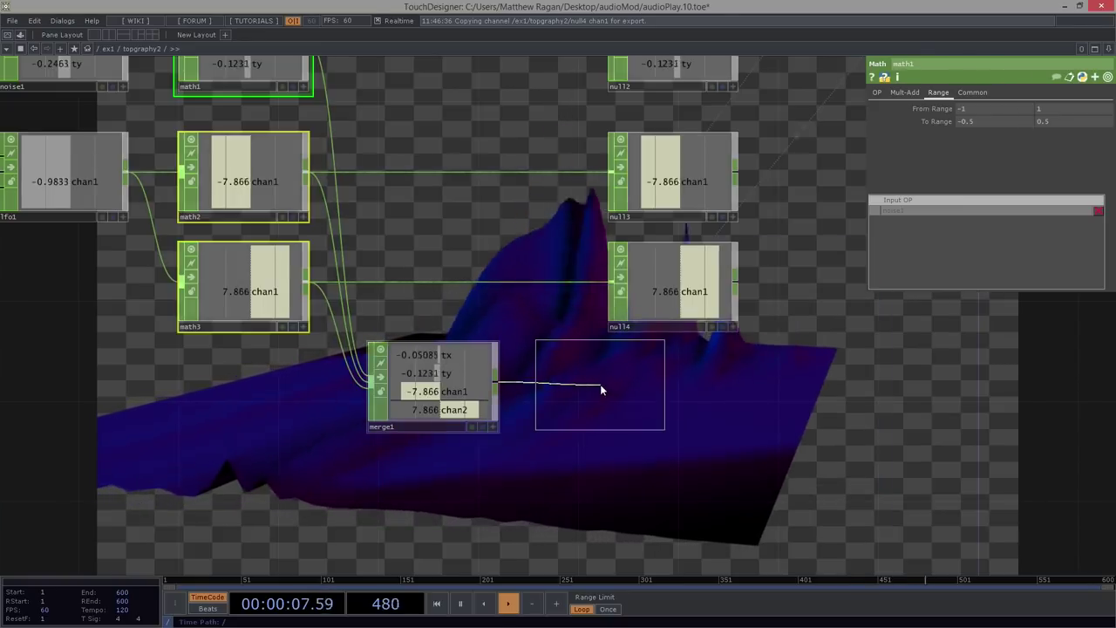
left_click(600, 383)
left_click_drag(598, 397, 577, 397)
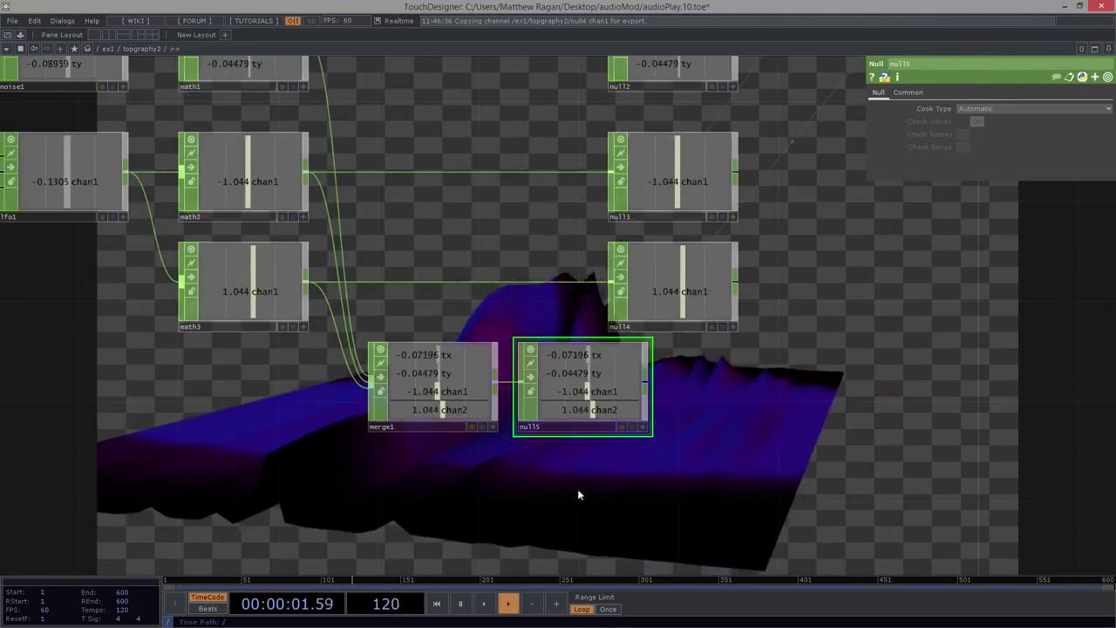
right_click_drag(577, 488, 423, 393)
left_click_drag(422, 392, 483, 423)
- Inspect the parameters of math2 and math3
left_click_drag(204, 227, 413, 294)
left_click(452, 228)
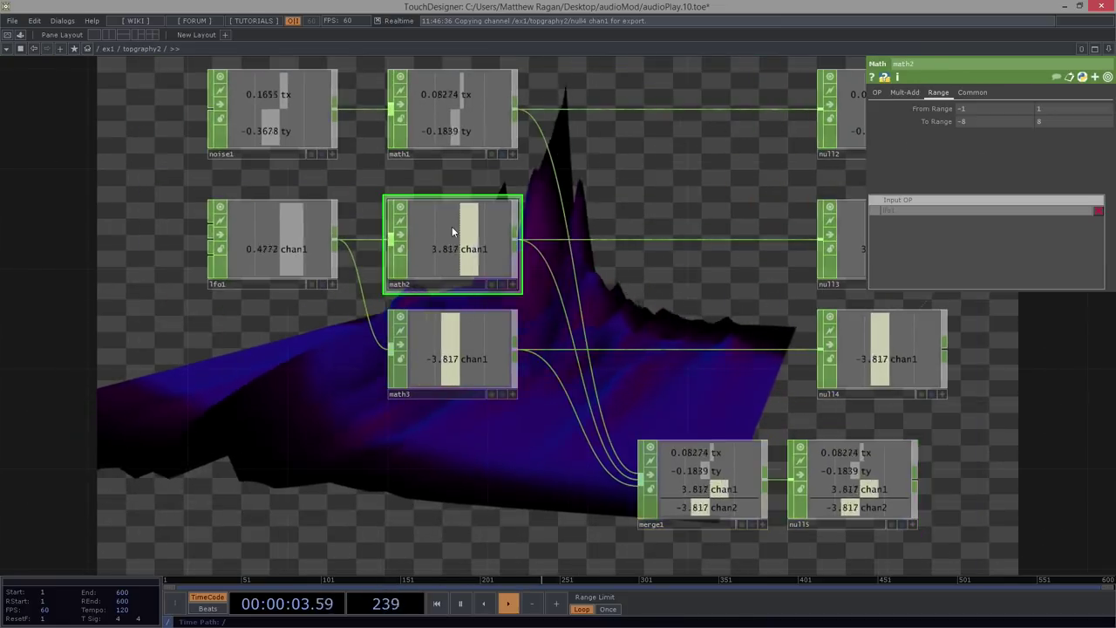
left_click(445, 339)
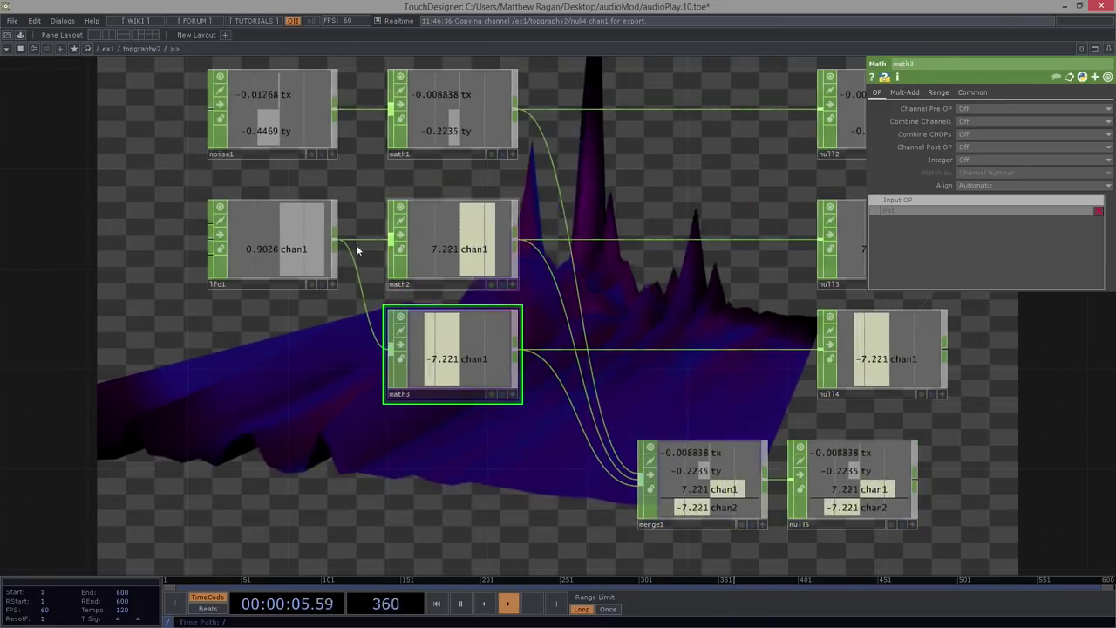
- Move lfo1 to sit between the math2 and math3 rows and rename its channel to light1
left_click_drag(298, 249, 279, 299)
left_click(277, 278)
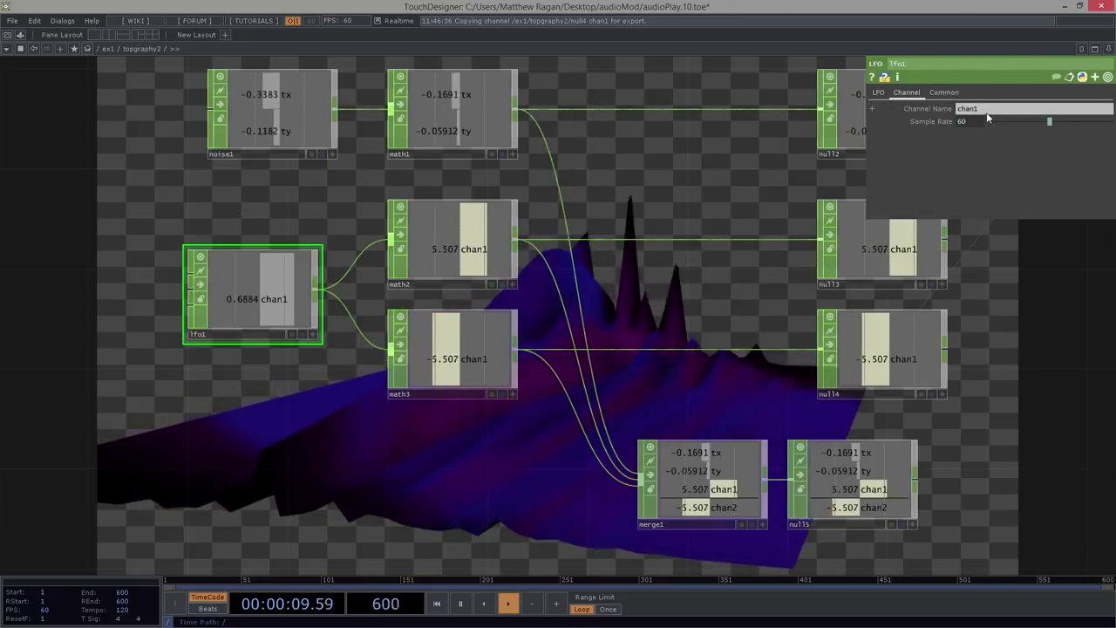
type("light")
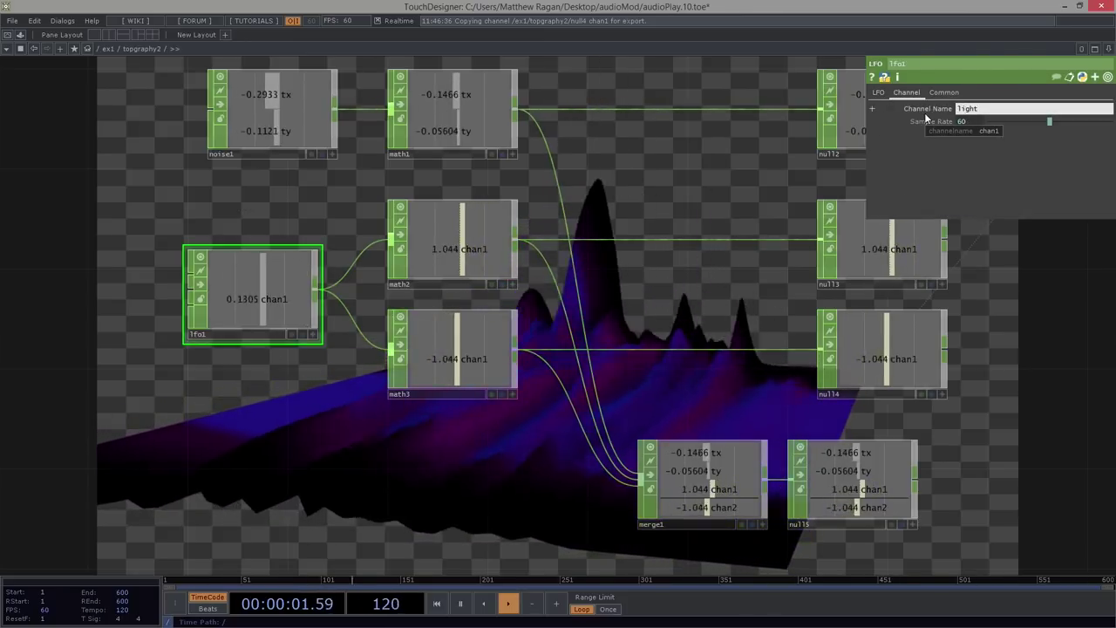
type("1")
key("Return")
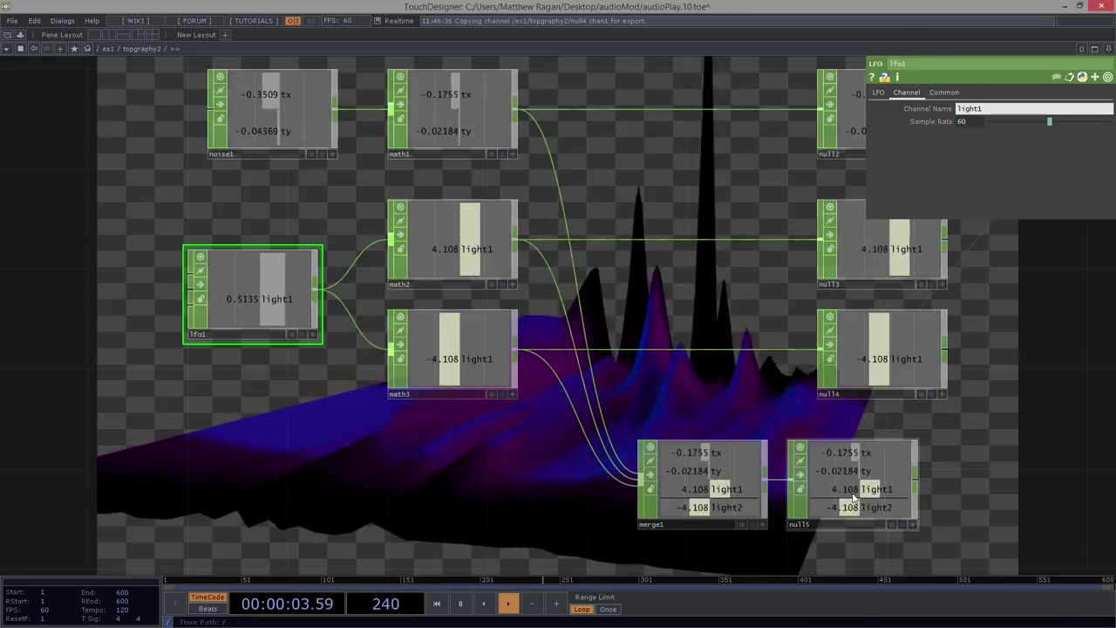
- Delete the obsolete null2, null3 and null4 CHOPs at the ends of the math chains
left_click_drag(672, 299, 299, 267)
scroll(300, 267, "down", 5)
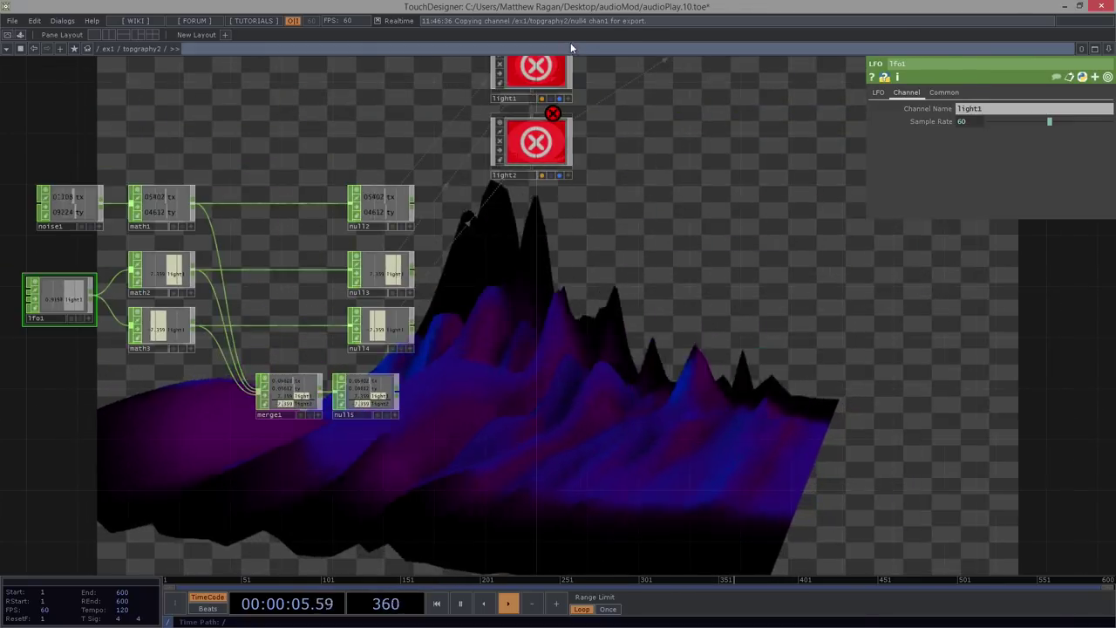
left_click_drag(708, 252, 759, 267)
mouse_move(477, 165)
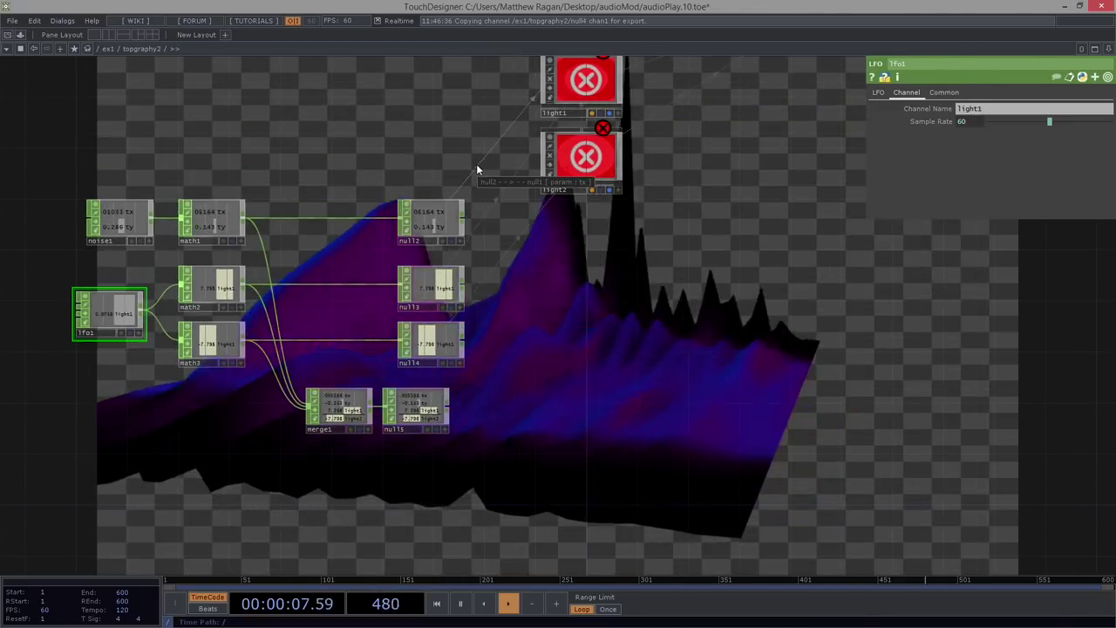
left_click_drag(693, 171, 692, 219)
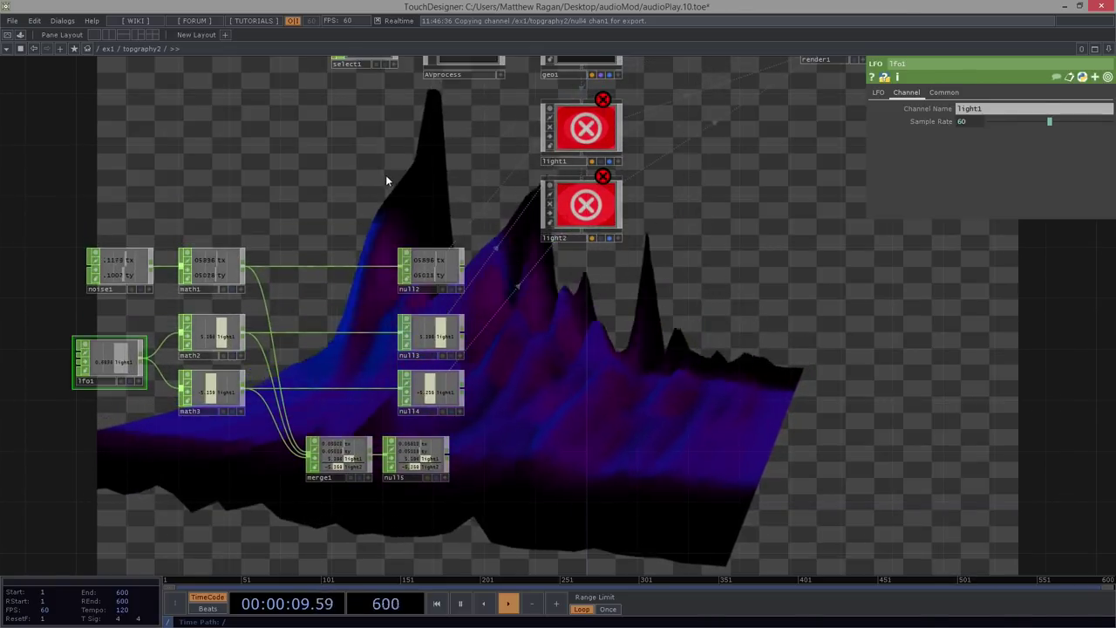
right_click_drag(425, 224, 480, 385)
key("Delete")
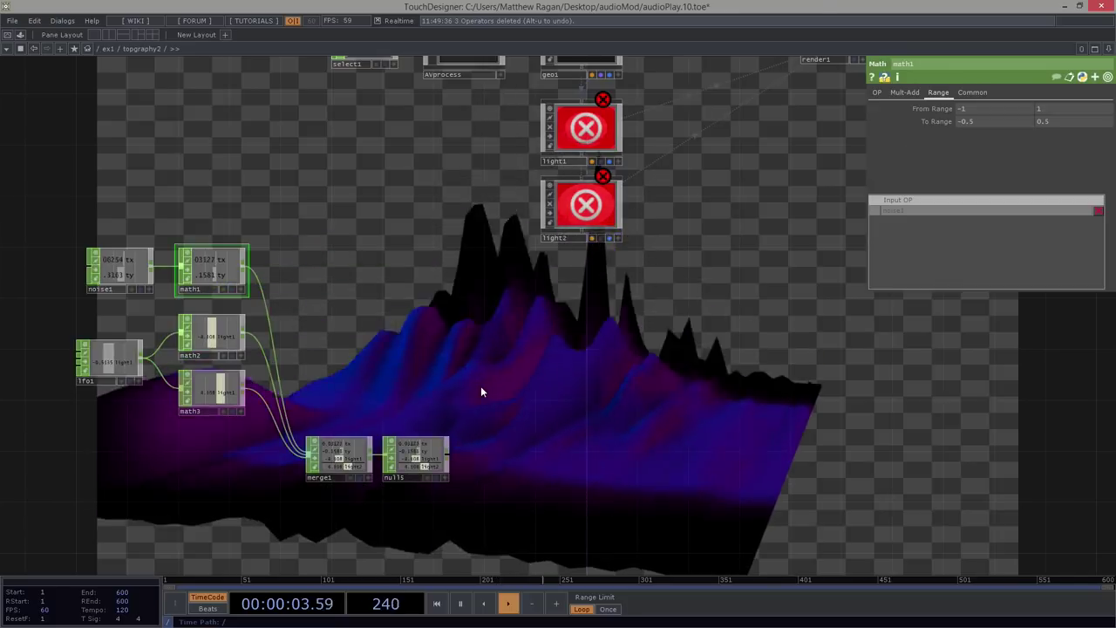
- Move merge1 and null5 together up beside the Math CHOPs, level with math2
right_click_drag(350, 348, 485, 525)
left_click_drag(358, 461, 347, 338)
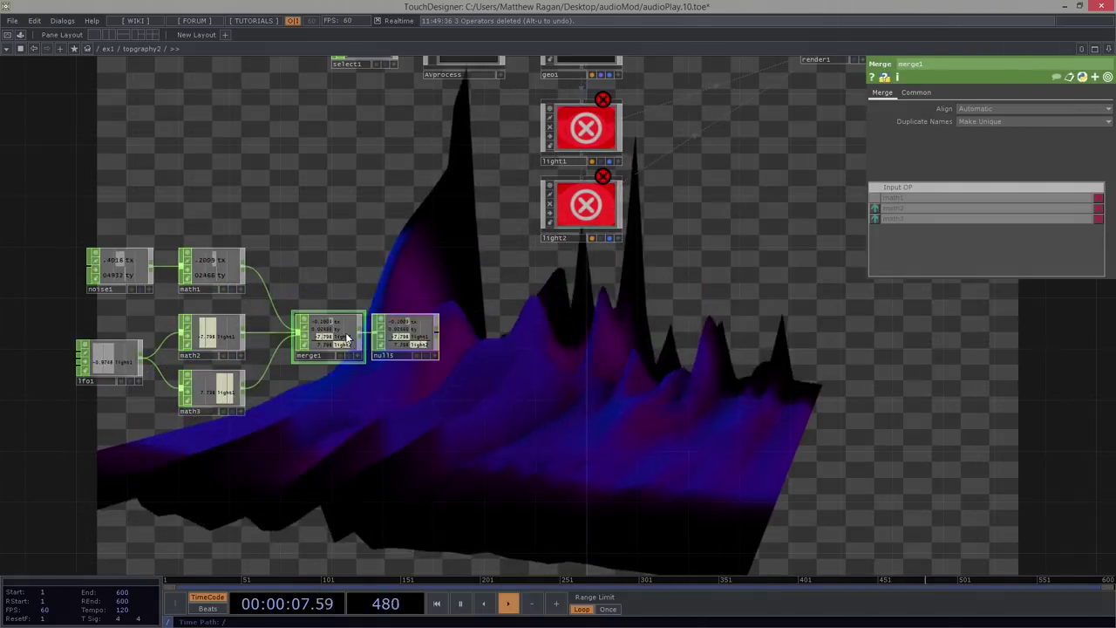
left_click_drag(408, 250, 432, 311)
- Select all the noise, LFO, Math, Merge and Null control CHOPs and collapse them into a Base COMP
right_click_drag(116, 204, 575, 525)
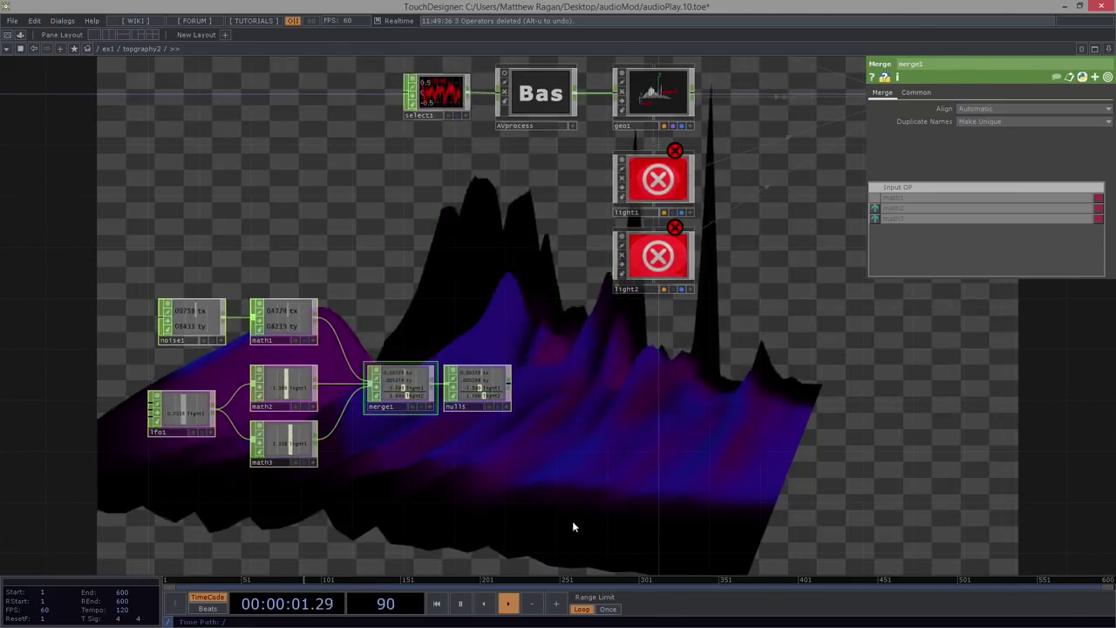
right_click(401, 306)
left_click(485, 344)
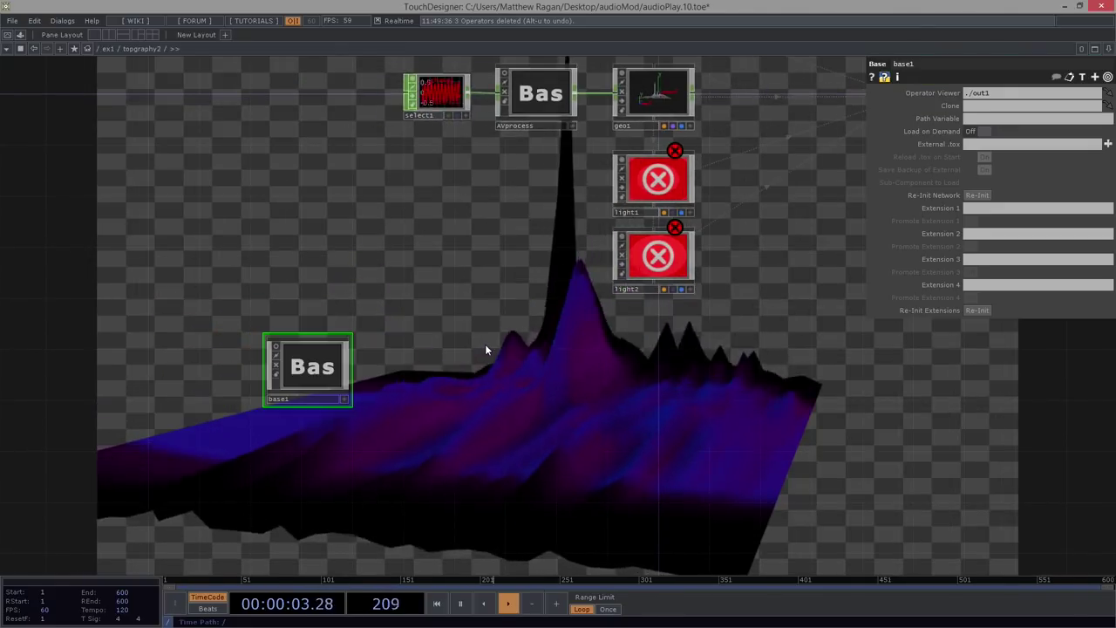
- Rename the new Base COMP CHOPctrl and place it directly below AVprocess, beside light1
left_click(295, 400)
type("CHOPctrl")
key("Return")
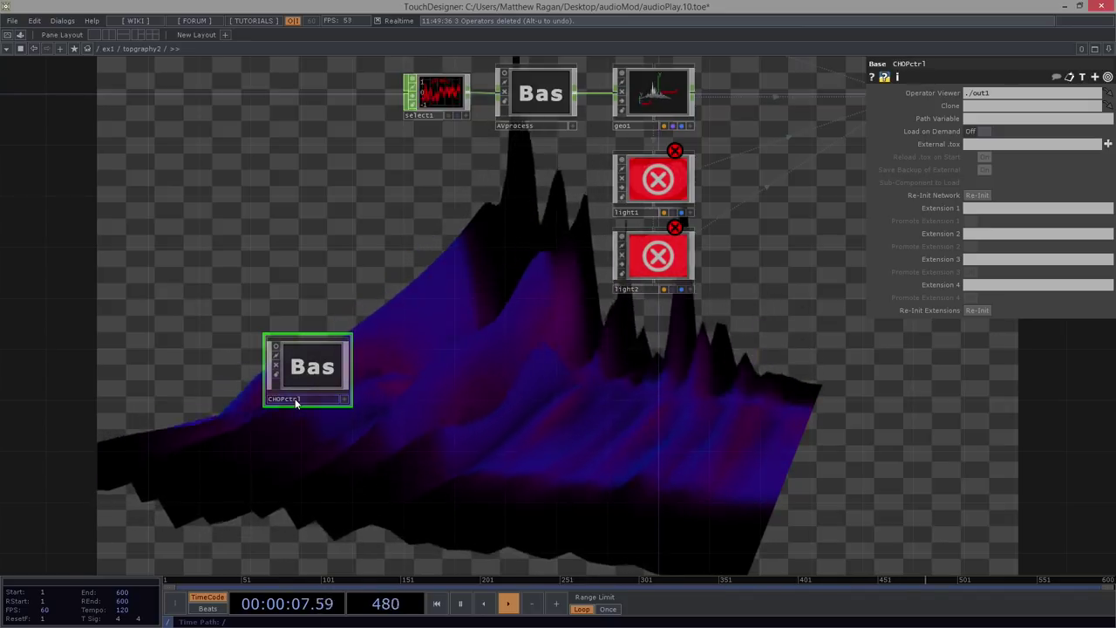
left_click_drag(289, 390, 517, 199)
left_click_drag(408, 311, 311, 389)
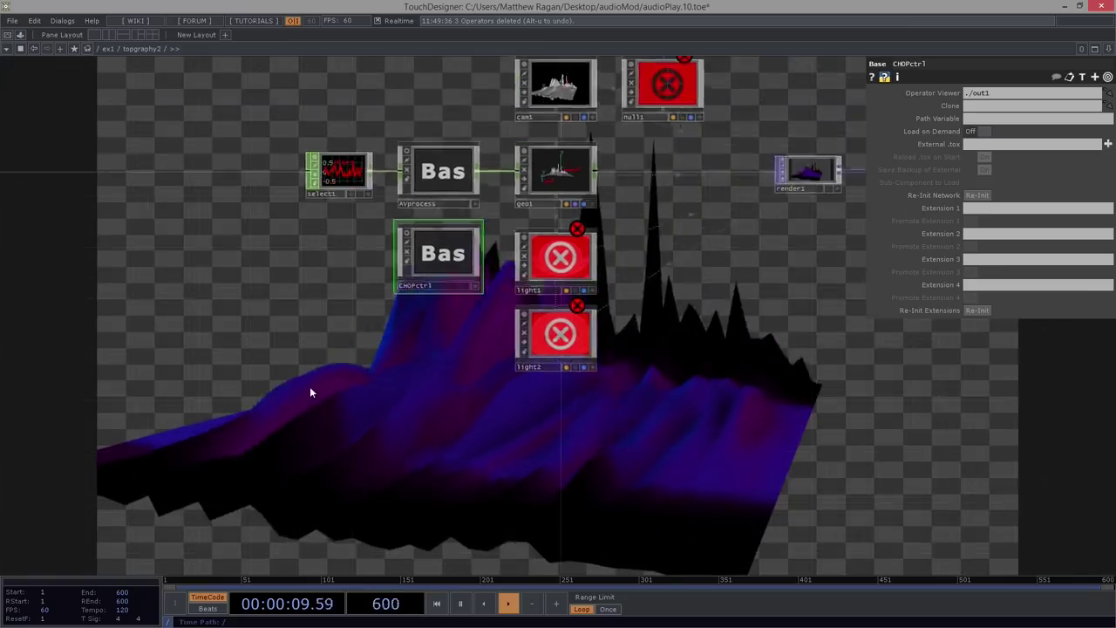
- Enter the CHOPctrl component and shift null5 further away from merge1
scroll(312, 367, "up", 10)
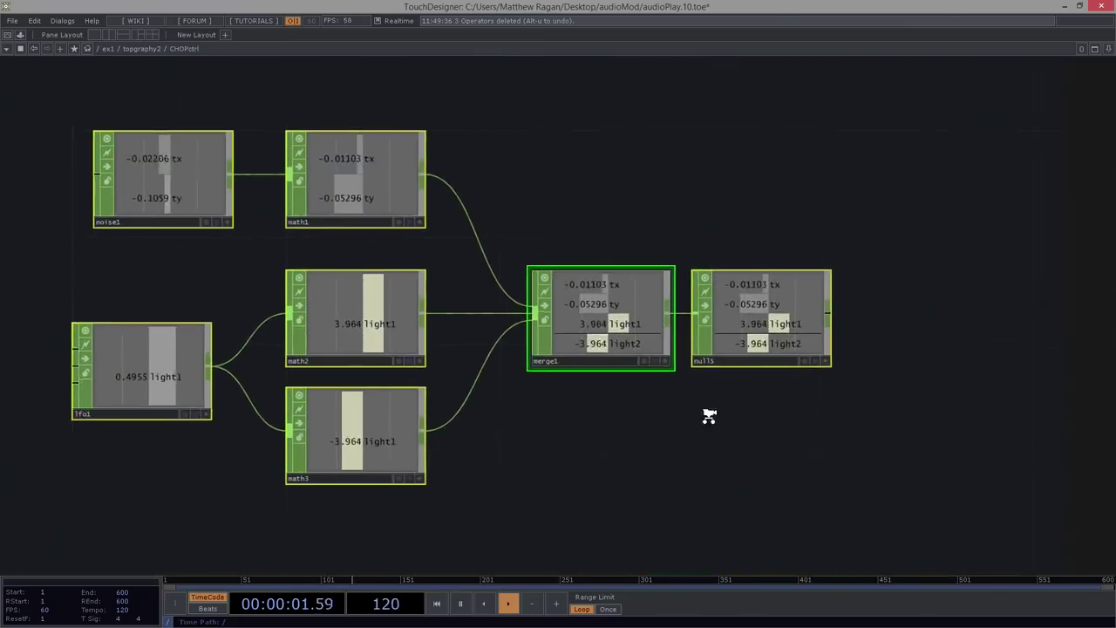
left_click_drag(710, 232, 468, 275)
left_click_drag(542, 374, 602, 374)
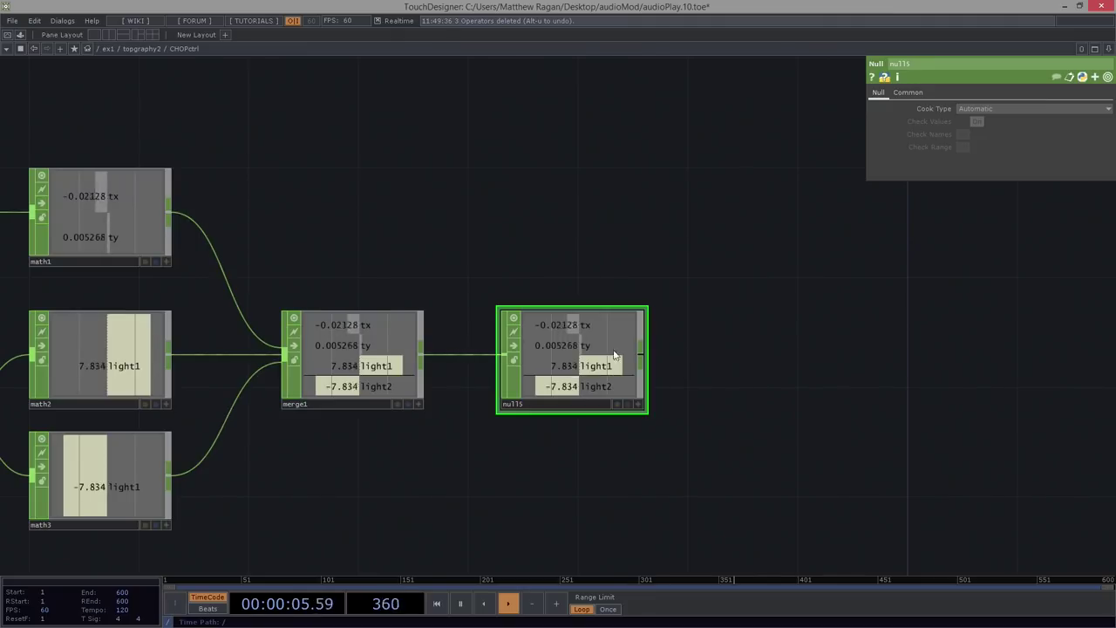
- Replace null5 with an Out CHOP fed by merge1, placing it close beside merge1
left_click(642, 355)
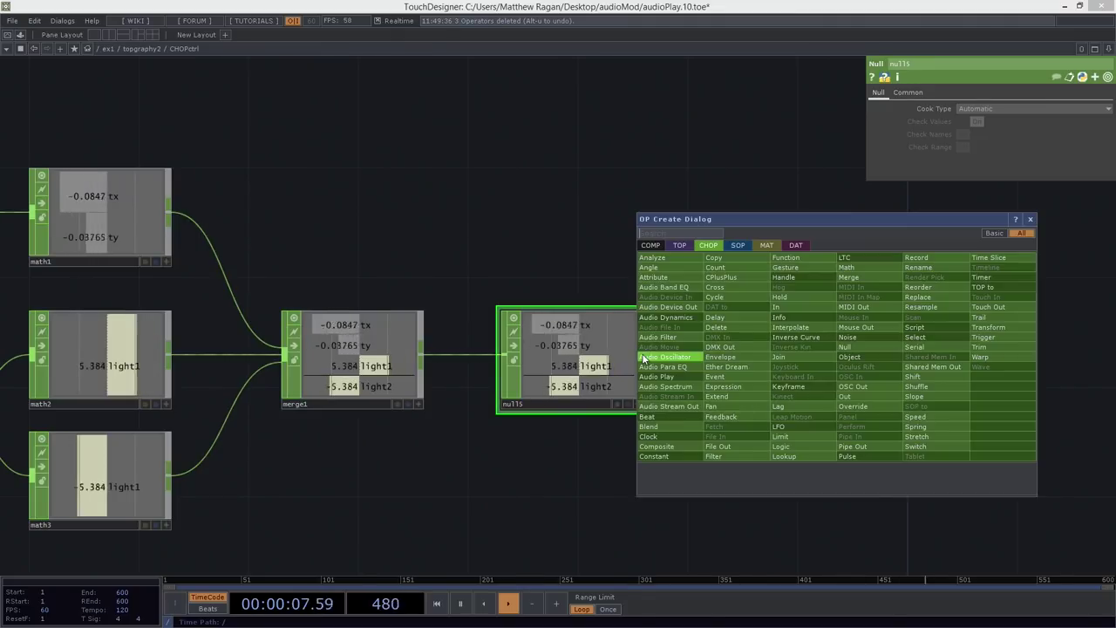
type("nul")
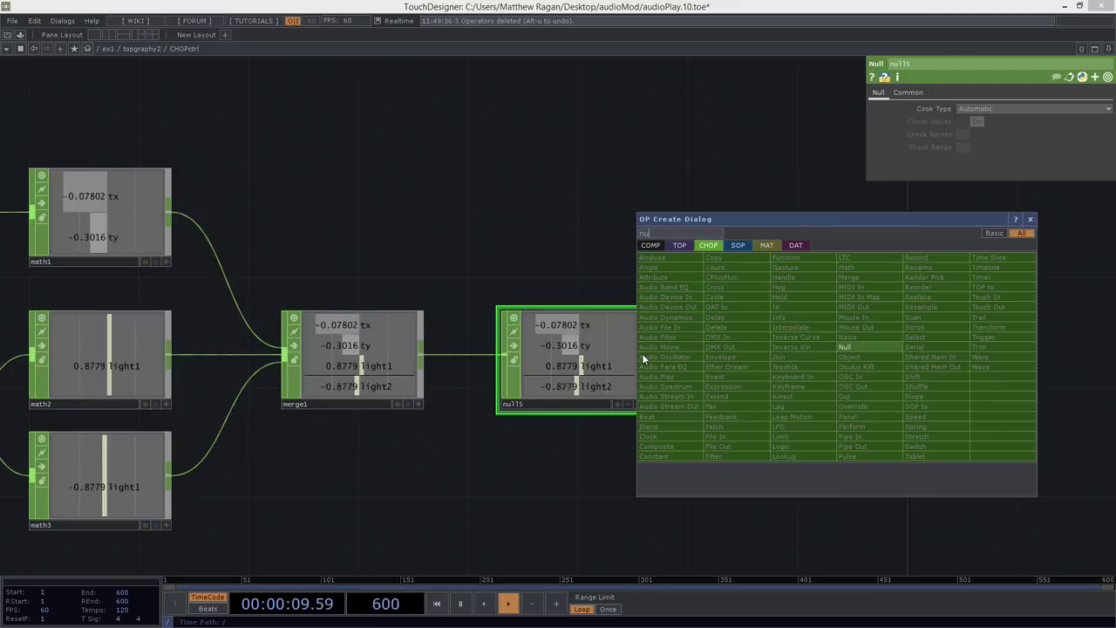
key("BackSpace")
key("BackSpace")
type("out")
key("BackSpace")
key("BackSpace")
key("BackSpace")
key("BackSpace")
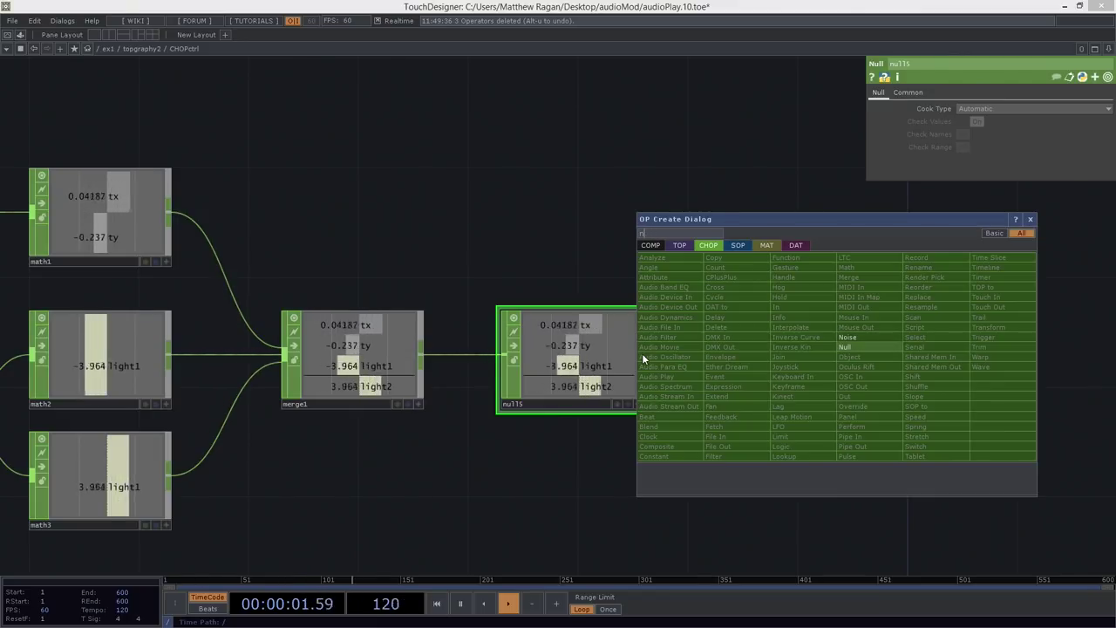
type("out")
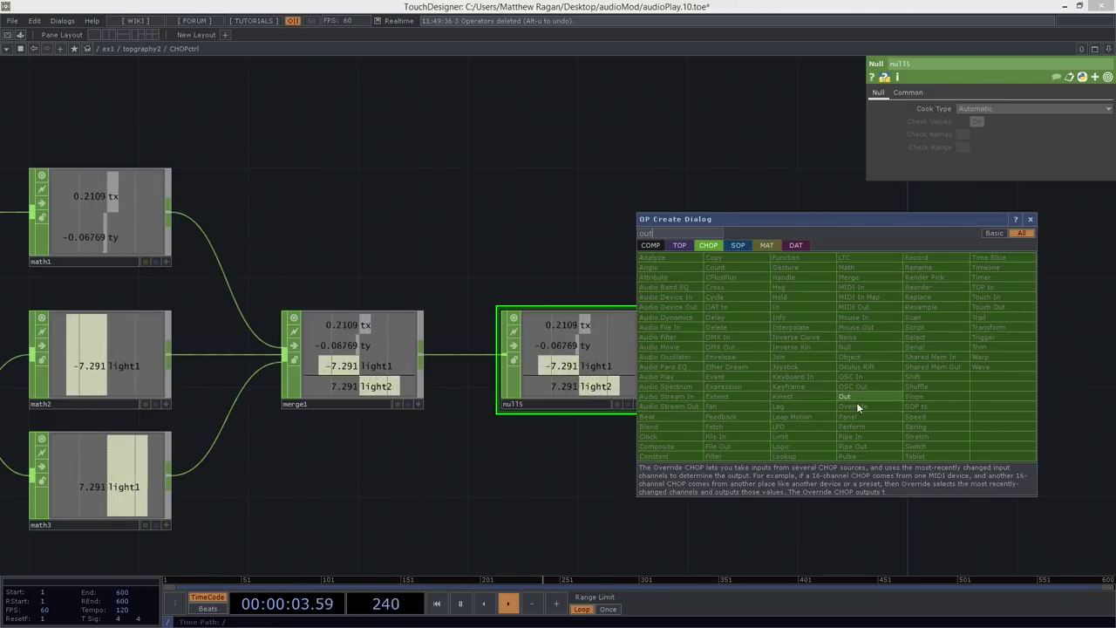
left_click(857, 399)
left_click(804, 361)
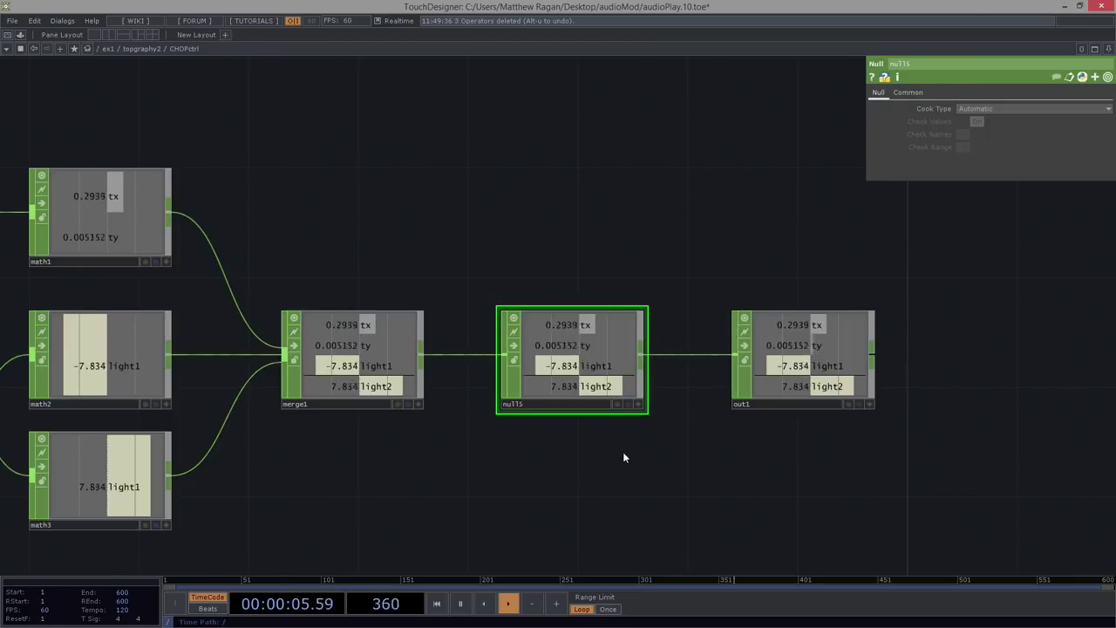
key("Delete")
left_click_drag(764, 375, 502, 373)
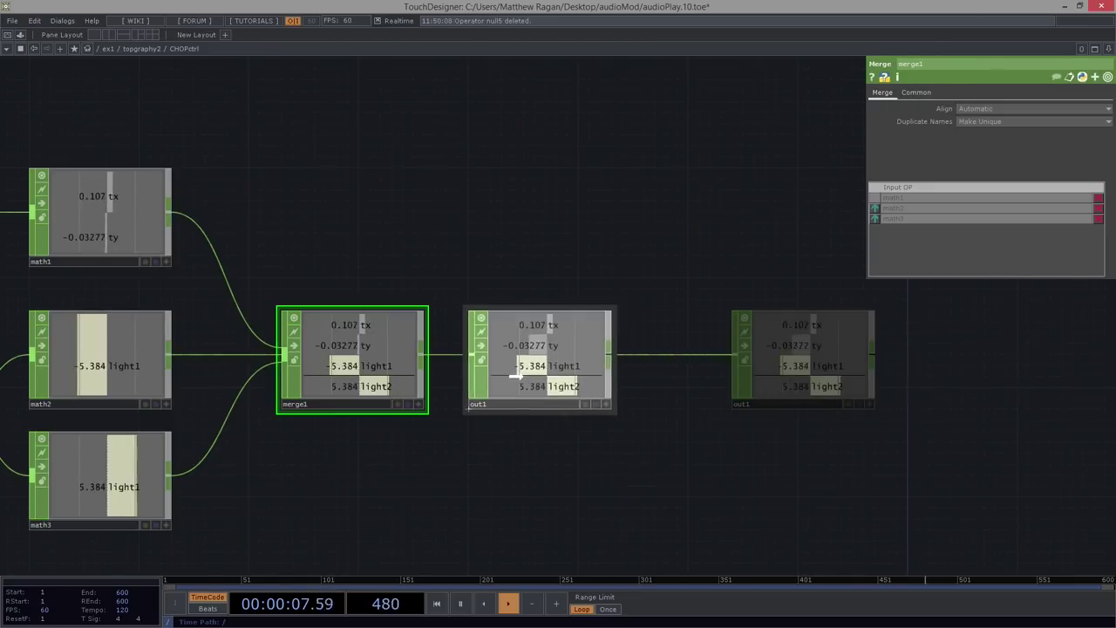
- Move all the operators inside CHOPctrl together to the origin of the network grid
scroll(524, 378, "down", 6)
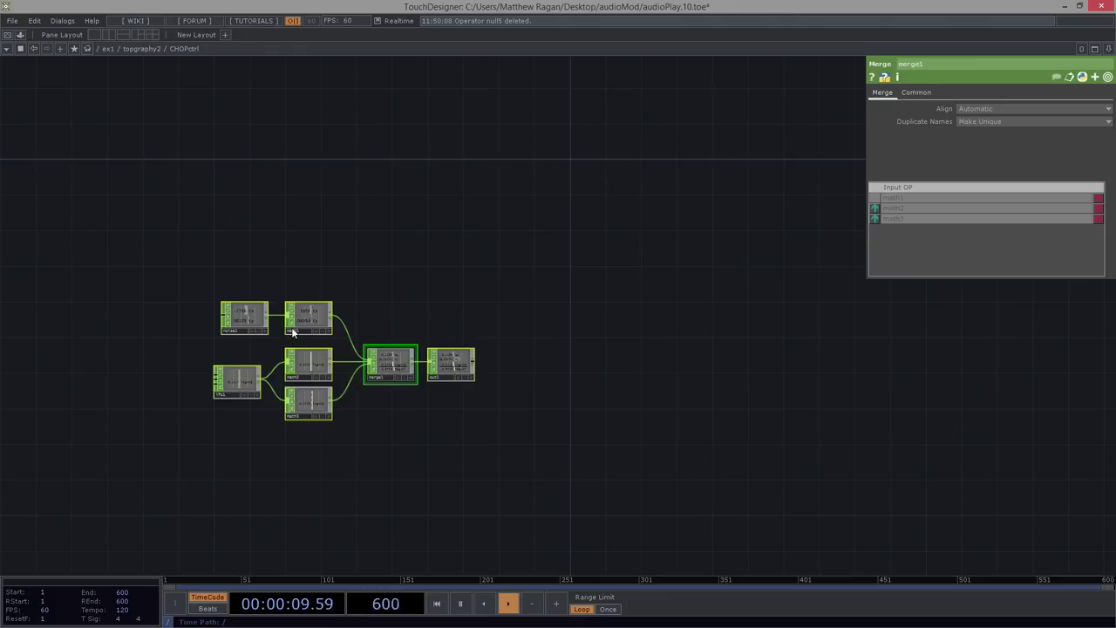
left_click_drag(309, 363, 661, 123)
left_click_drag(618, 129, 538, 341)
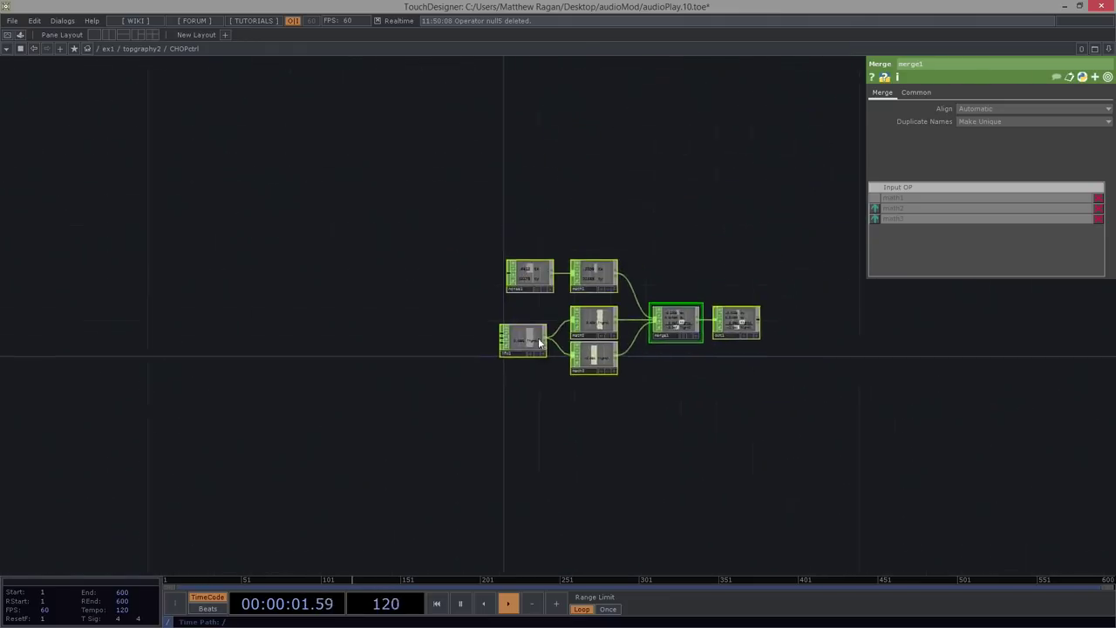
scroll(557, 279, "up", 5)
left_click(441, 286)
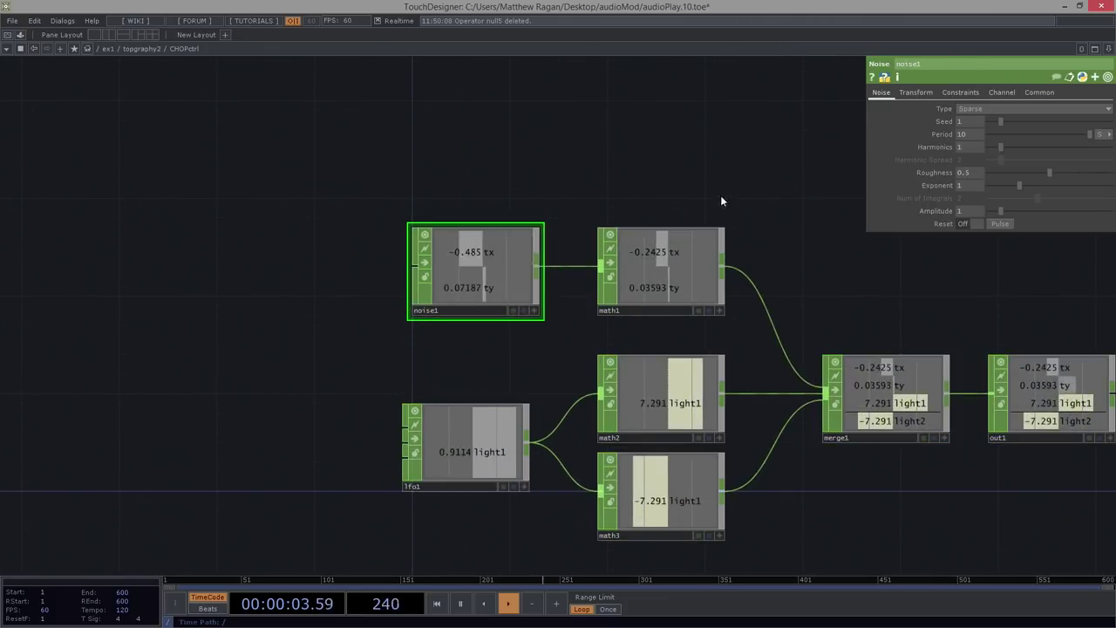
- Return to the topgraphy2 network, turn on CHOPctrl's viewer and make that viewer active
scroll(560, 332, "down", 8)
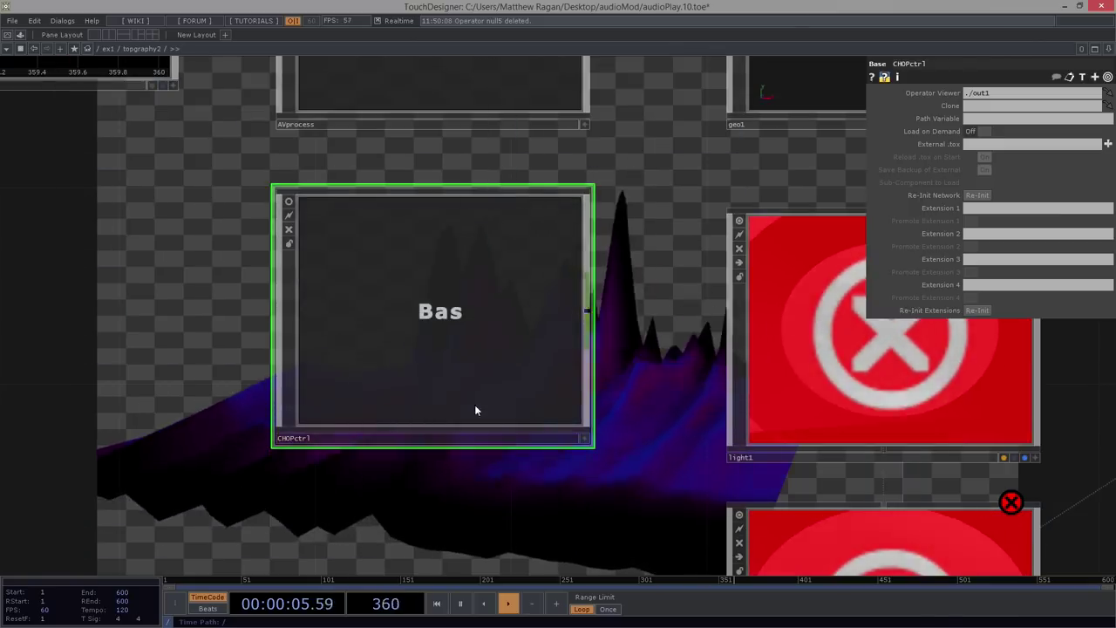
left_click(288, 201)
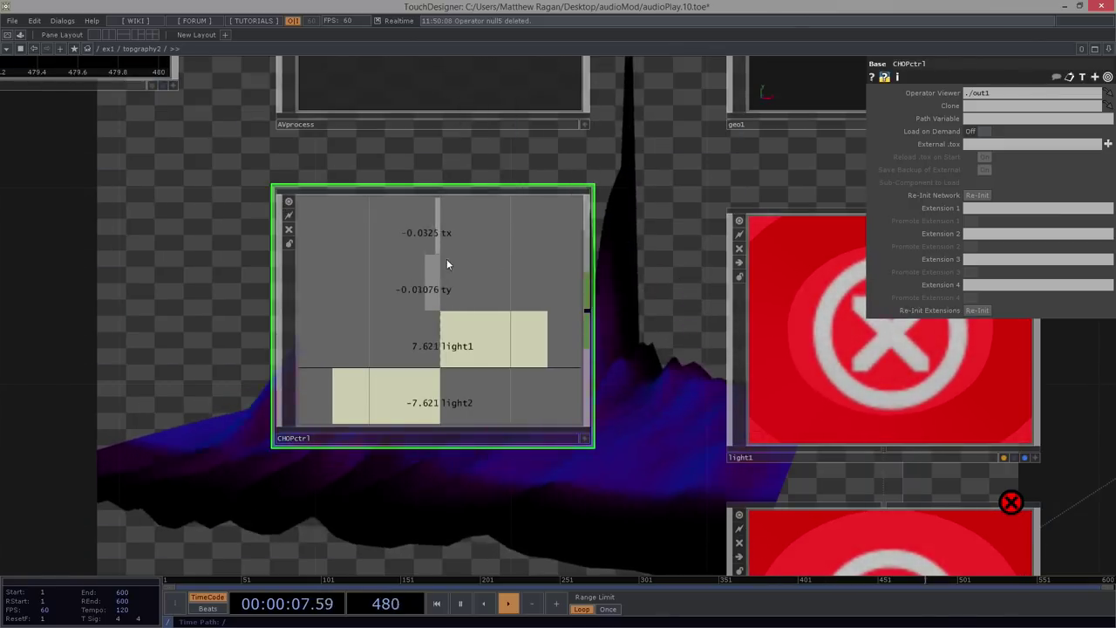
scroll(515, 297, "down", 3)
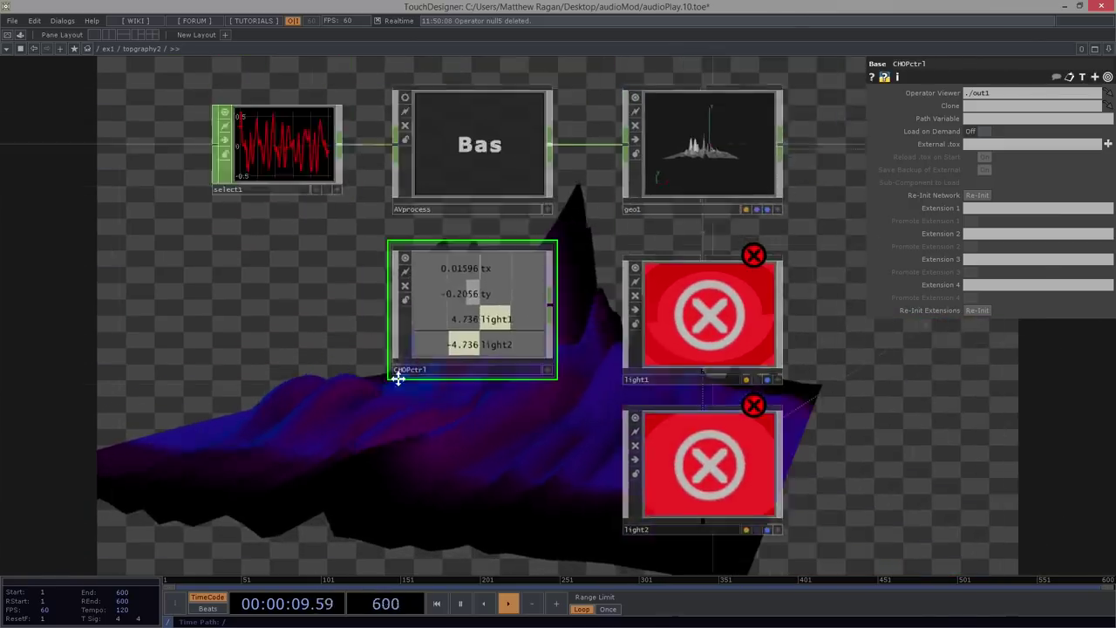
left_click_drag(398, 379, 155, 537)
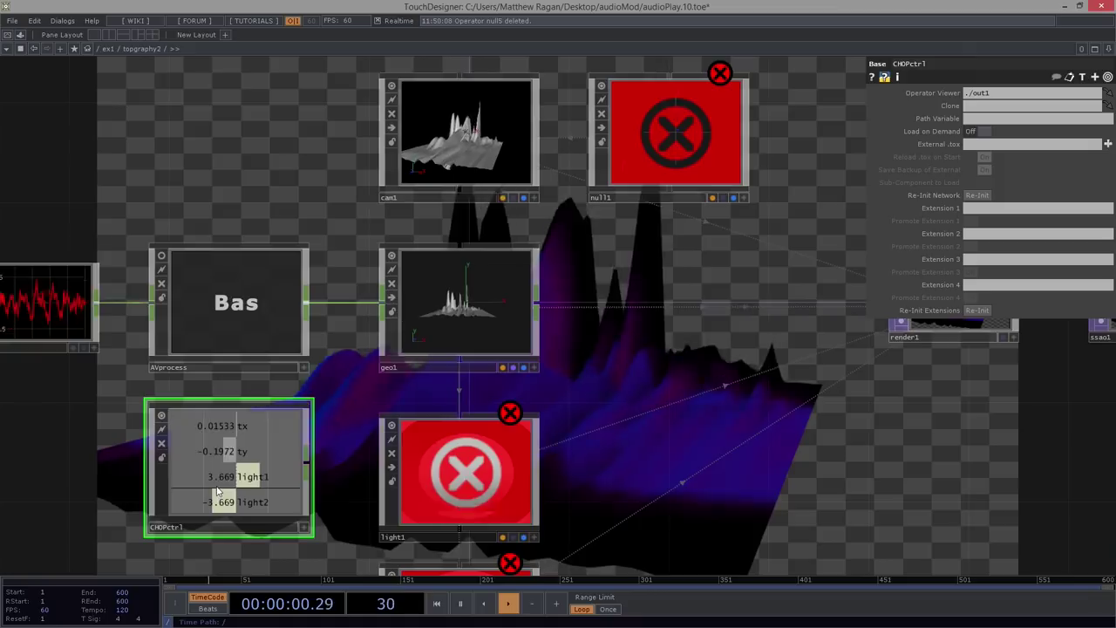
left_click(304, 529)
left_click_drag(319, 534, 315, 380)
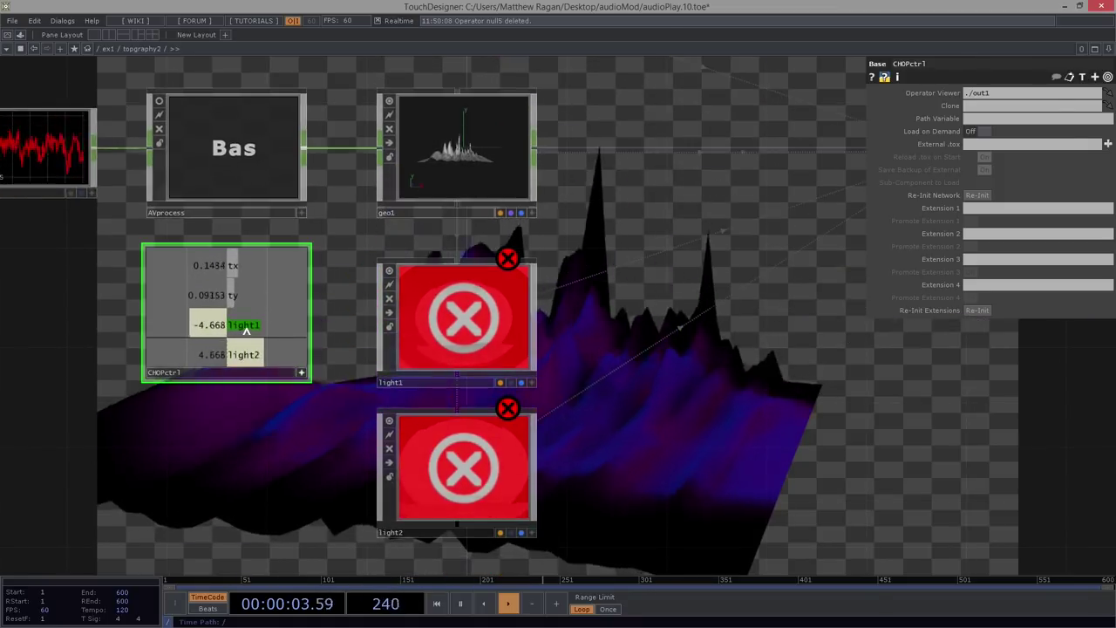
- Reference CHOPctrl's light1 channel in light1's Z translate and its light2 channel in light2's Z translate
left_click_drag(246, 325, 1043, 174)
left_click(1048, 186)
left_click_drag(246, 355, 1092, 135)
left_click(1101, 145)
left_click_drag(655, 470, 667, 416)
left_click(455, 479)
left_click(929, 135)
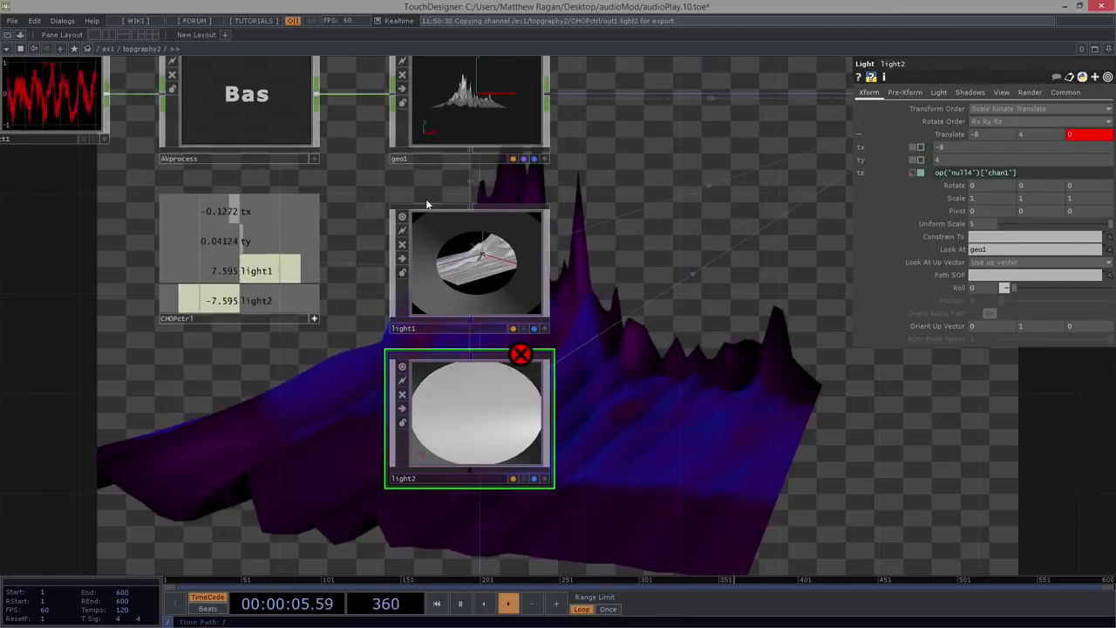
left_click_drag(936, 169, 992, 176)
left_click(1057, 177)
- Reference CHOPctrl's tx and ty channels in the X and Y translate of null1
left_click_drag(665, 238, 533, 336)
scroll(463, 373, "down", 5)
left_click(476, 276)
scroll(480, 266, "up", 2)
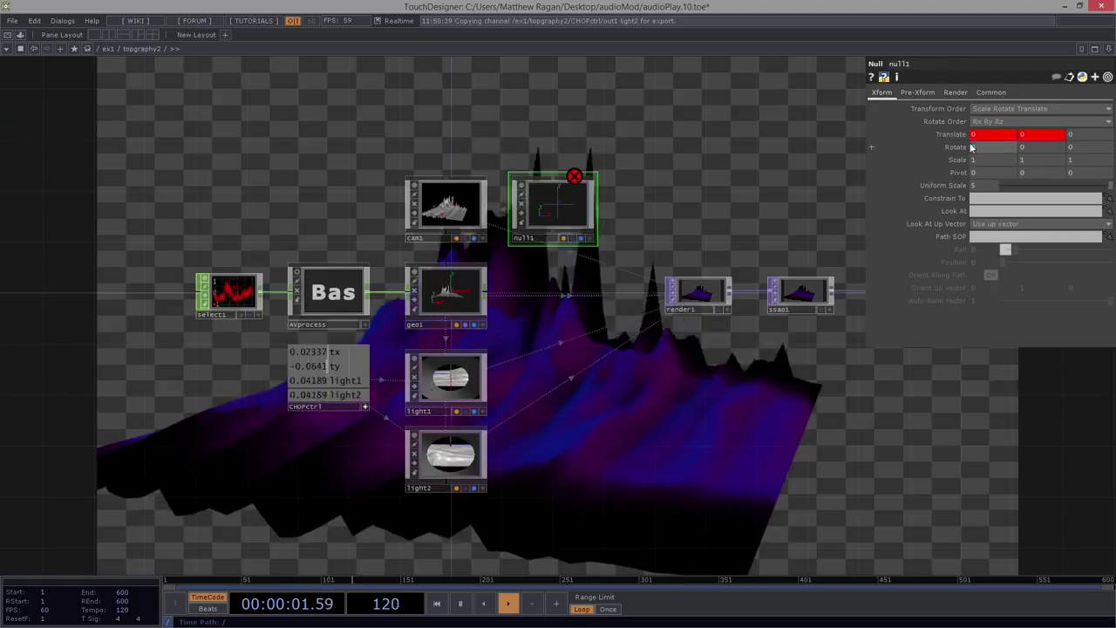
left_click_drag(305, 358, 857, 232)
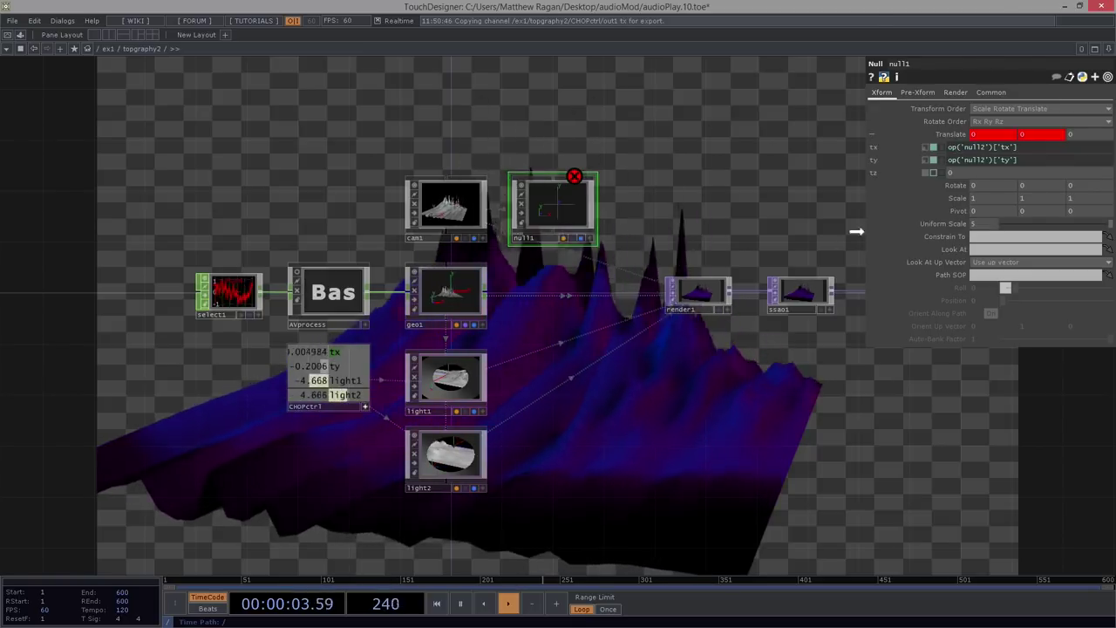
left_click_drag(951, 147, 963, 147)
left_click(1013, 147)
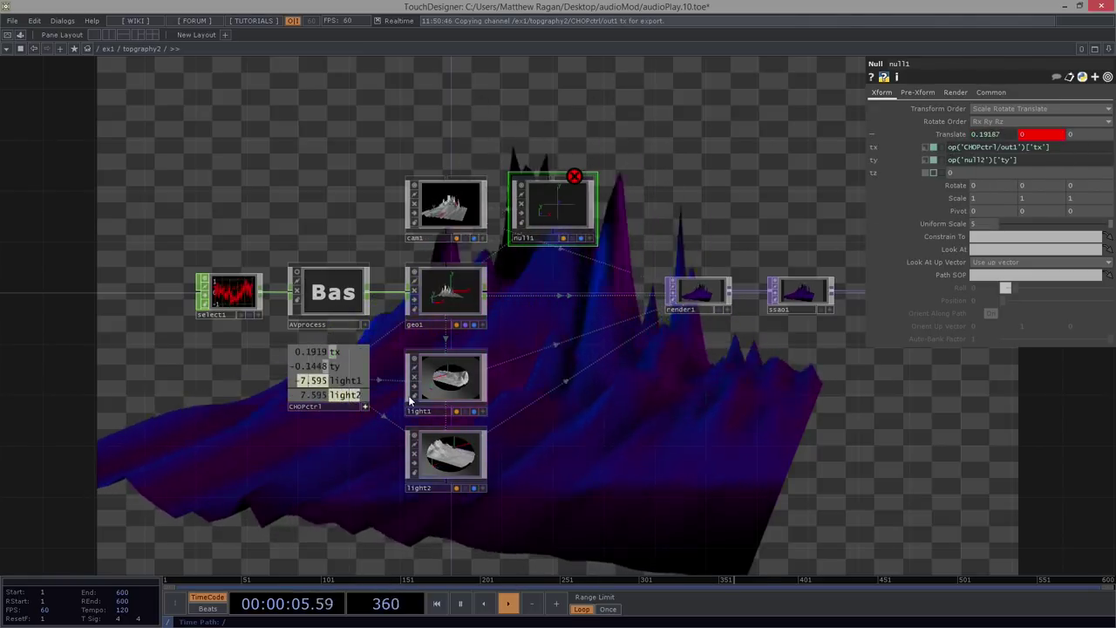
left_click_drag(820, 186, 977, 162)
left_click(1031, 158)
- Deactivate CHOPctrl's viewer and turn off the bg operator's display in the network background
left_click_drag(737, 443, 647, 424)
left_click(280, 394)
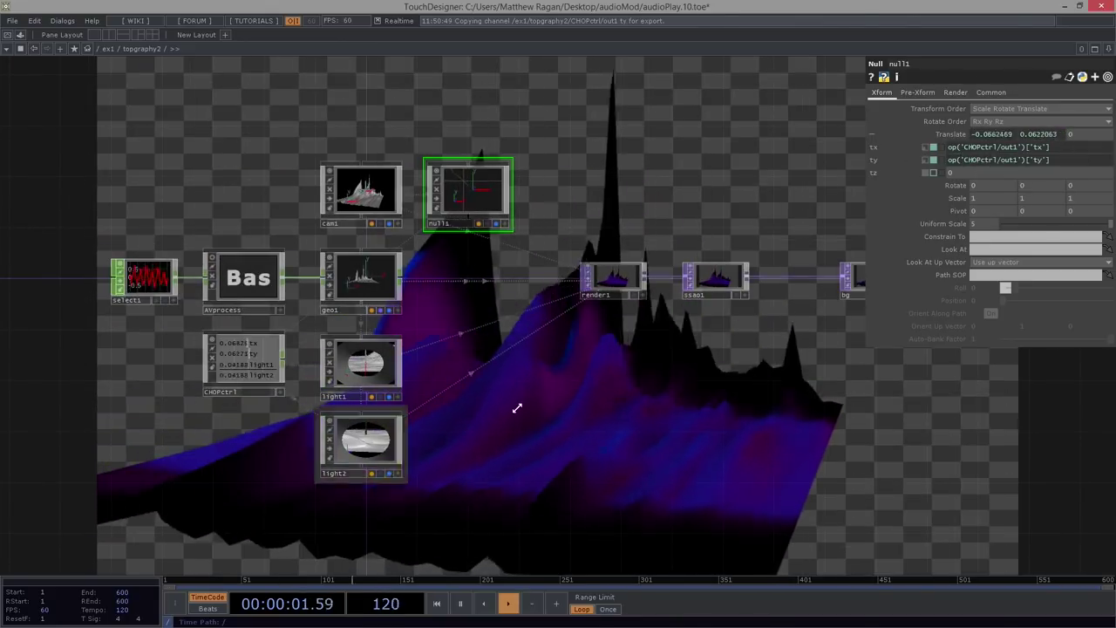
left_click_drag(775, 367, 574, 436)
left_click(693, 366)
- Move null1 from beside cam1 to directly above it
left_click_drag(113, 328, 471, 269)
scroll(470, 272, "up", 4)
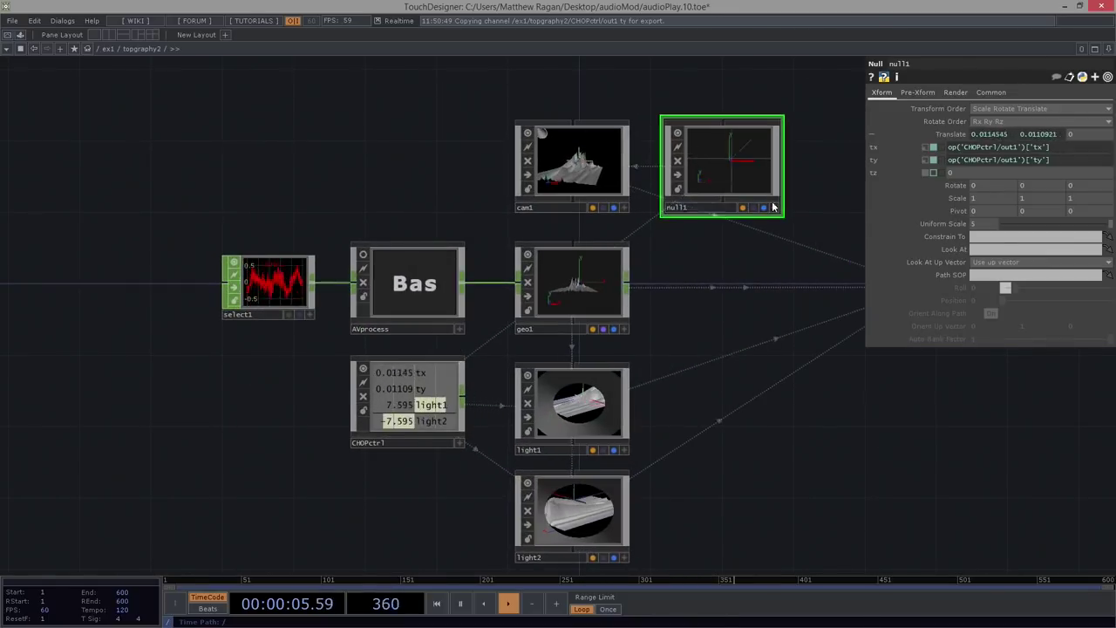
left_click_drag(722, 267, 542, 154)
left_click_drag(676, 129, 654, 104)
scroll(649, 103, "down", 3)
left_click_drag(620, 314, 615, 199)
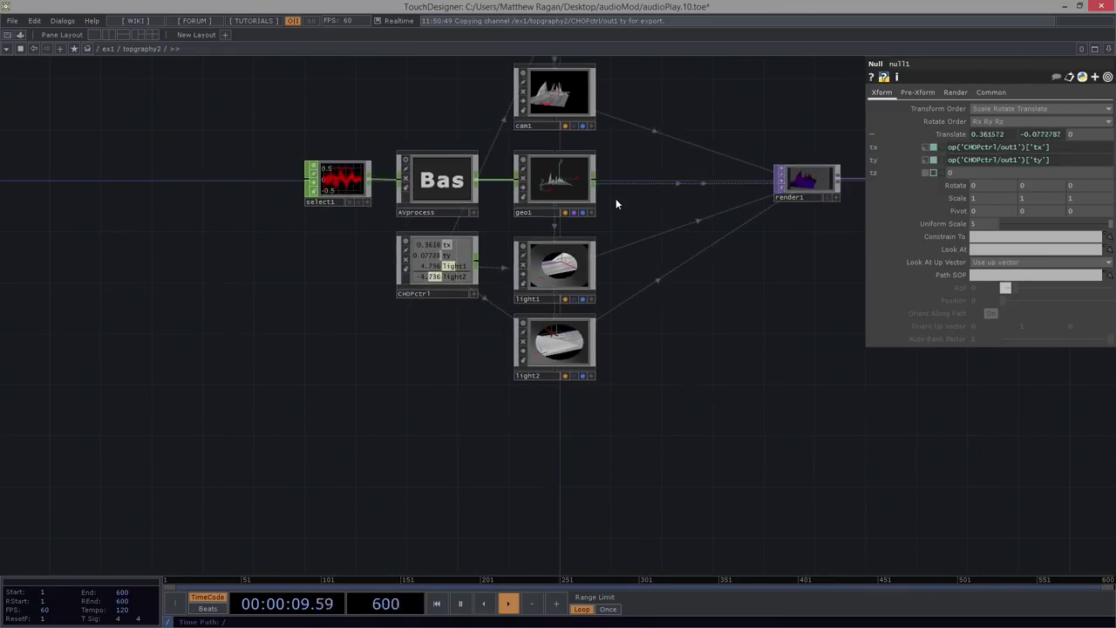
- Turn off AVprocess's viewer and toggle CHOPctrl's viewer off and on again
scroll(412, 158, "up", 2)
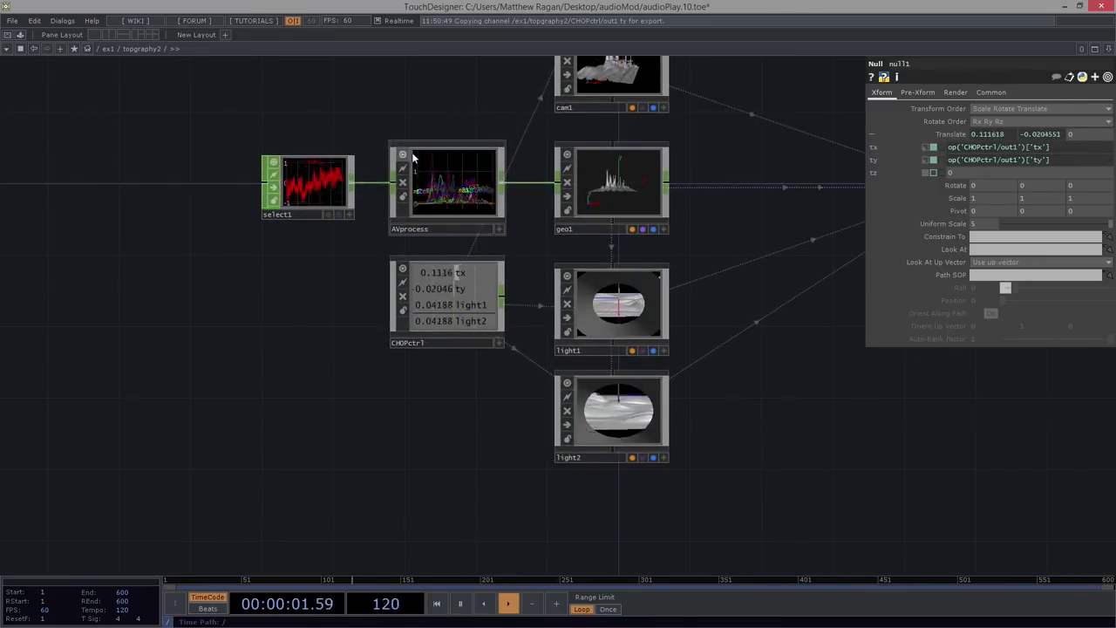
scroll(414, 158, "up", 4)
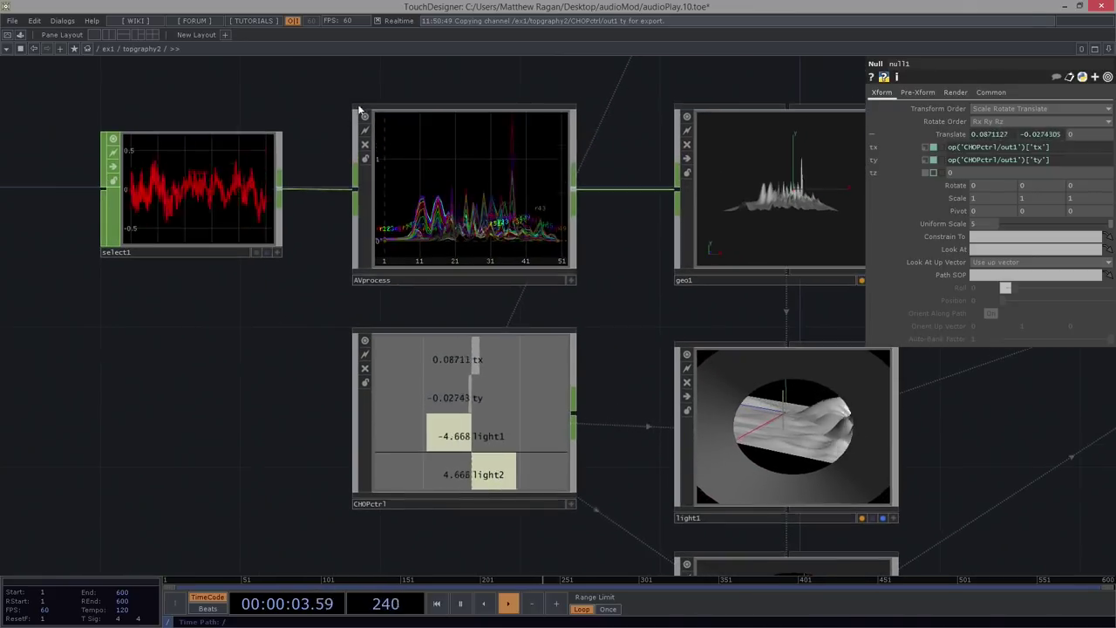
left_click(364, 118)
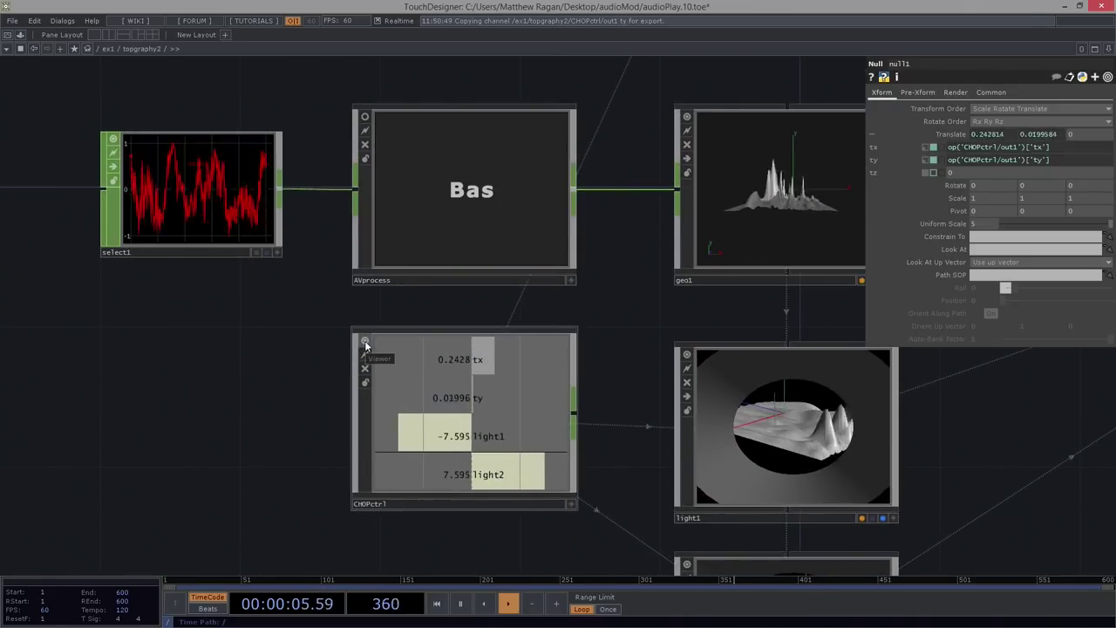
left_click(365, 343)
left_click(366, 342)
- Examine the terrain render in the bg operator at the end of the topgraphy2 network
left_click_drag(184, 379, 119, 328)
scroll(119, 328, "down", 4)
scroll(588, 140, "down", 2)
left_click_drag(588, 139, 477, 250)
right_click_drag(500, 135, 389, 390)
right_click_drag(448, 261, 494, 263)
left_click_drag(497, 264, 360, 267)
scroll(752, 309, "up", 10)
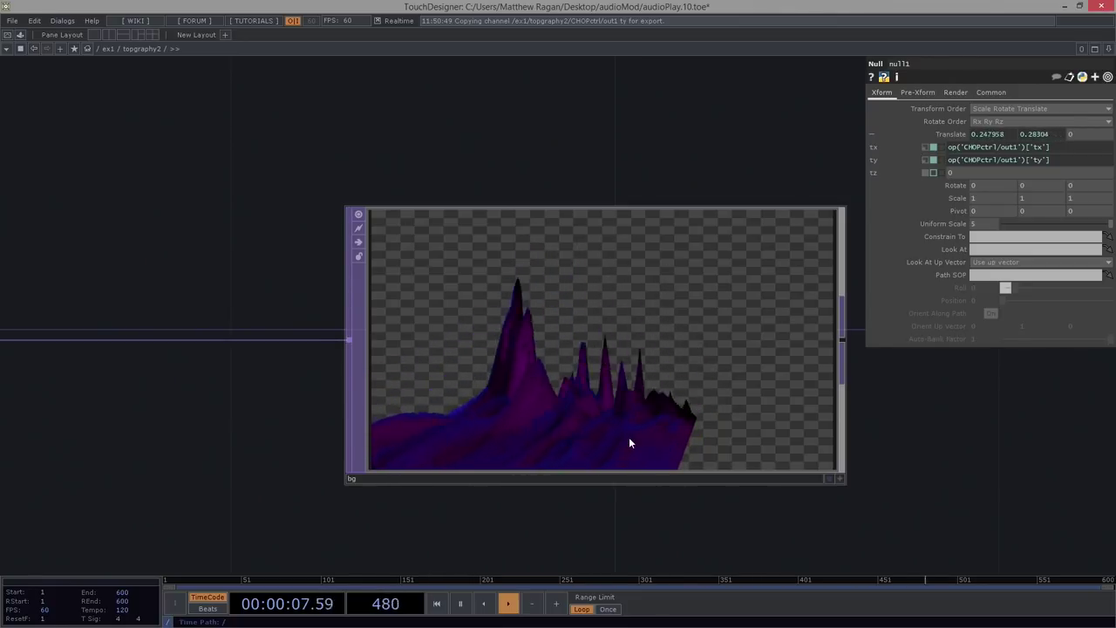
left_click_drag(234, 354, 397, 303)
- Look over the visualizer containers inside ex1 and their combined grid layout on the ex1 container at the project root
scroll(397, 304, "down", 6)
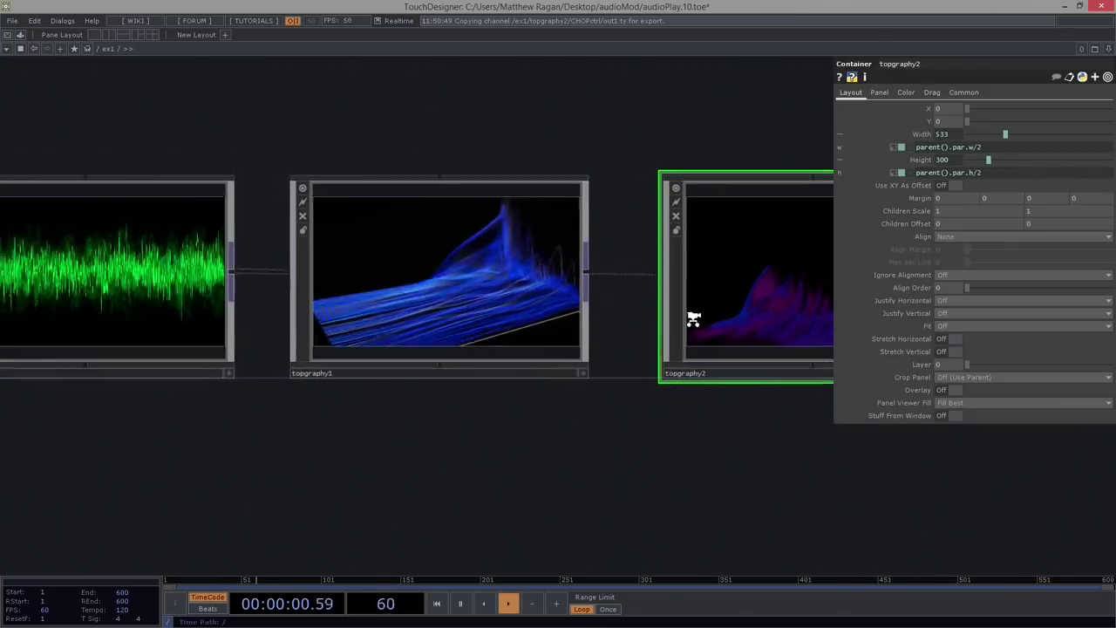
middle_click_drag(694, 320, 641, 357)
left_click_drag(489, 458, 232, 454)
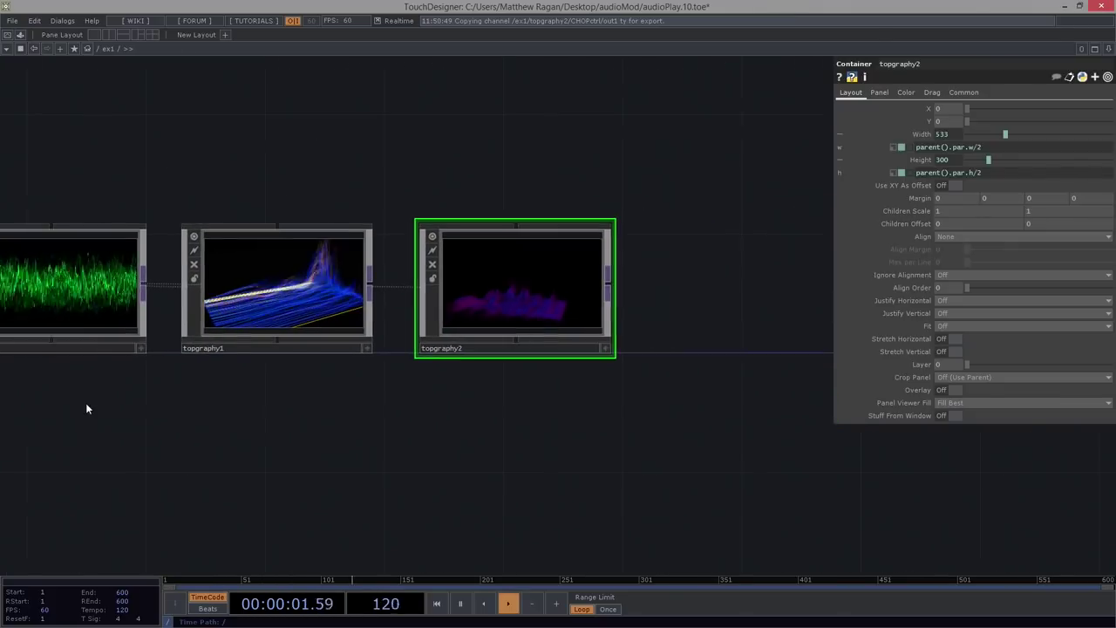
left_click_drag(85, 403, 367, 426)
middle_click_drag(422, 408, 349, 452)
scroll(358, 439, "down", 4)
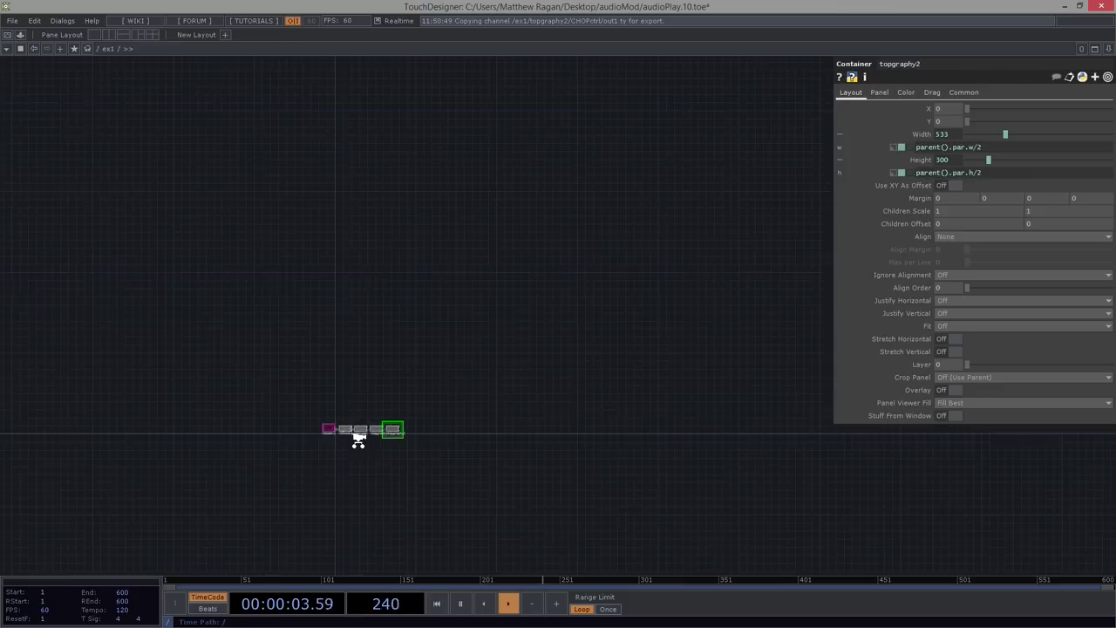
scroll(358, 439, "up", 8)
key("p")
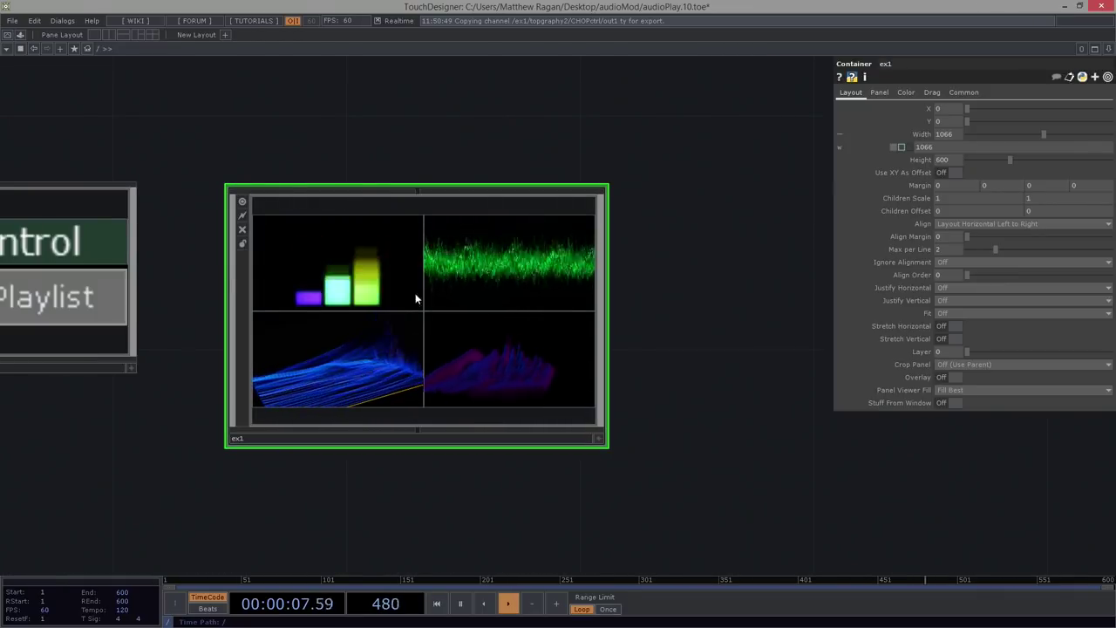
left_click_drag(446, 477, 572, 486)
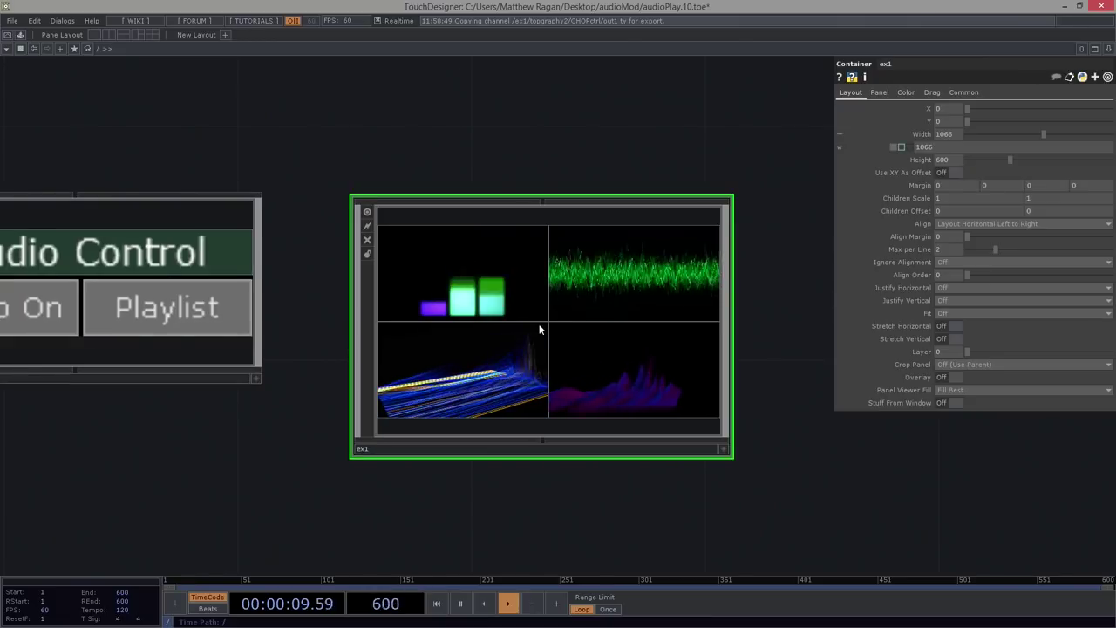
scroll(539, 330, "up", 5)
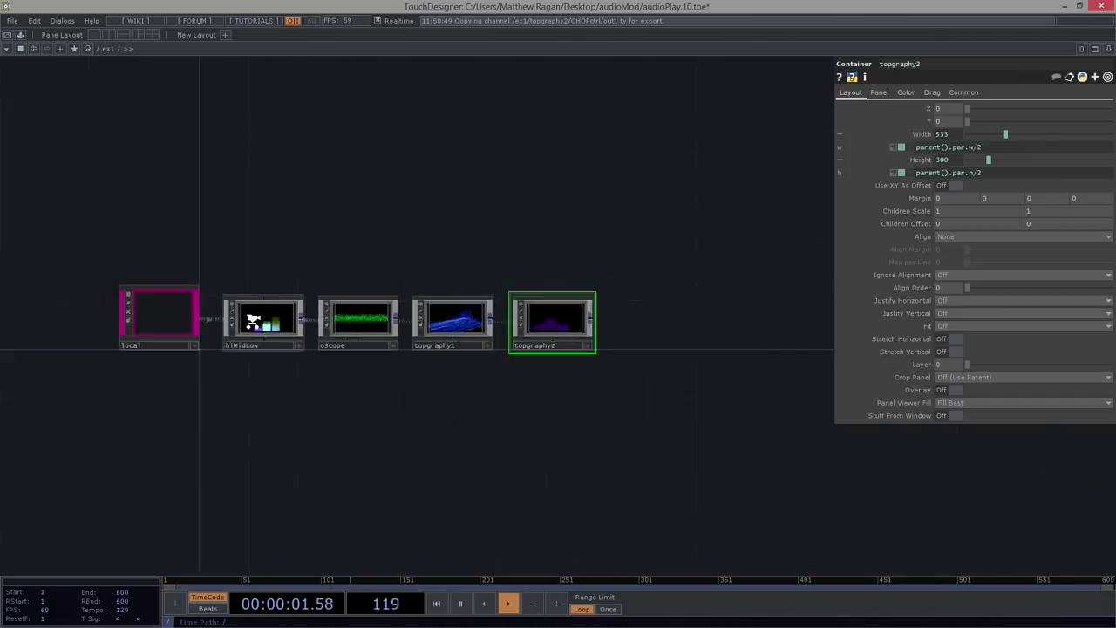
scroll(497, 262, "down", 5)
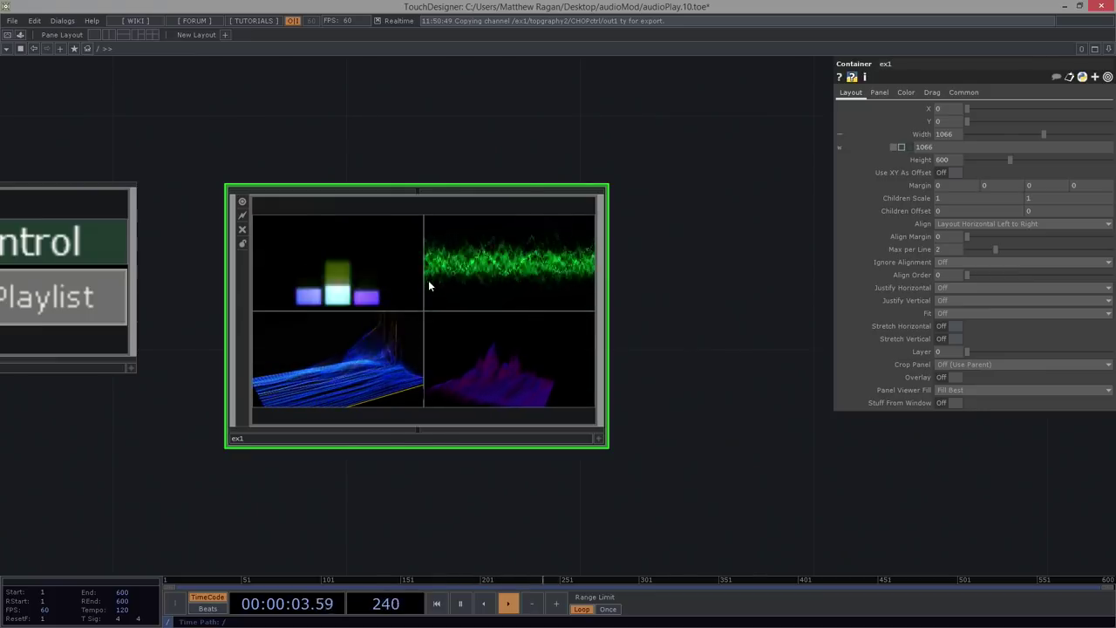
scroll(428, 280, "up", 5)
- Open the hiMidLow container in its own viewer window, check it and close the window
right_click(248, 318)
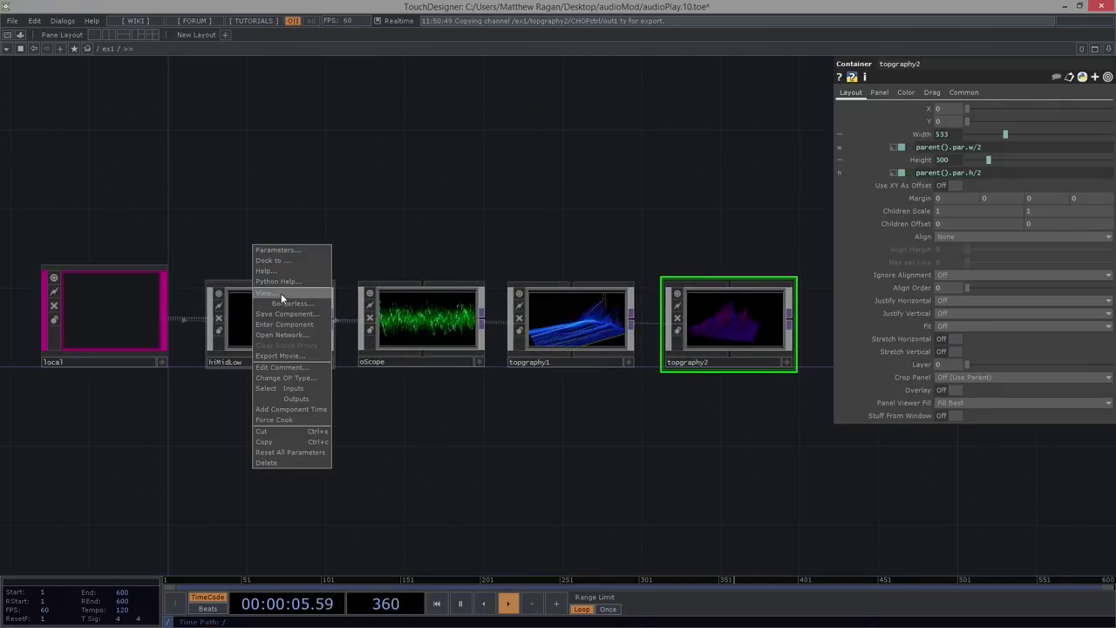
left_click(281, 293)
left_click(406, 48)
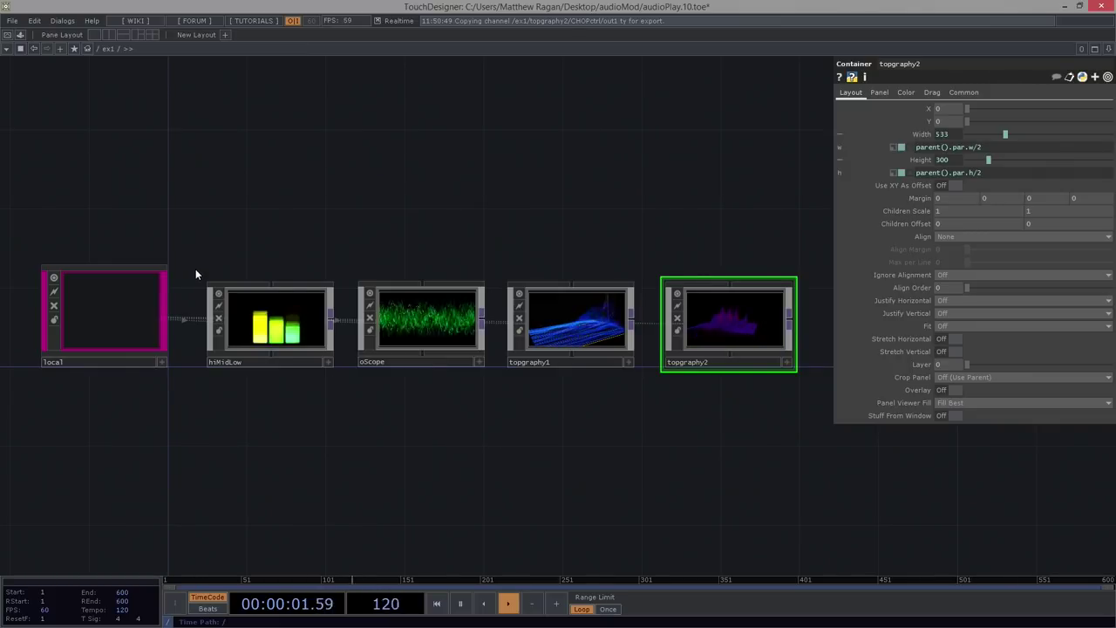
- Split the topgraphy2 network view into two side-by-side panes and add a Select COMP beside null1
key("i")
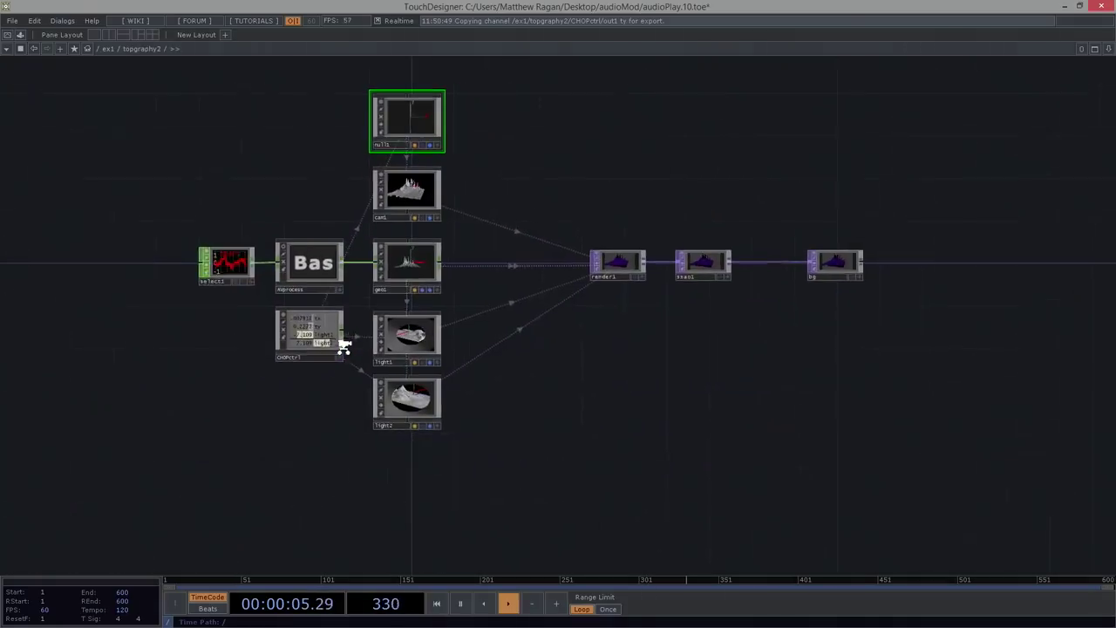
left_click_drag(510, 262, 732, 311)
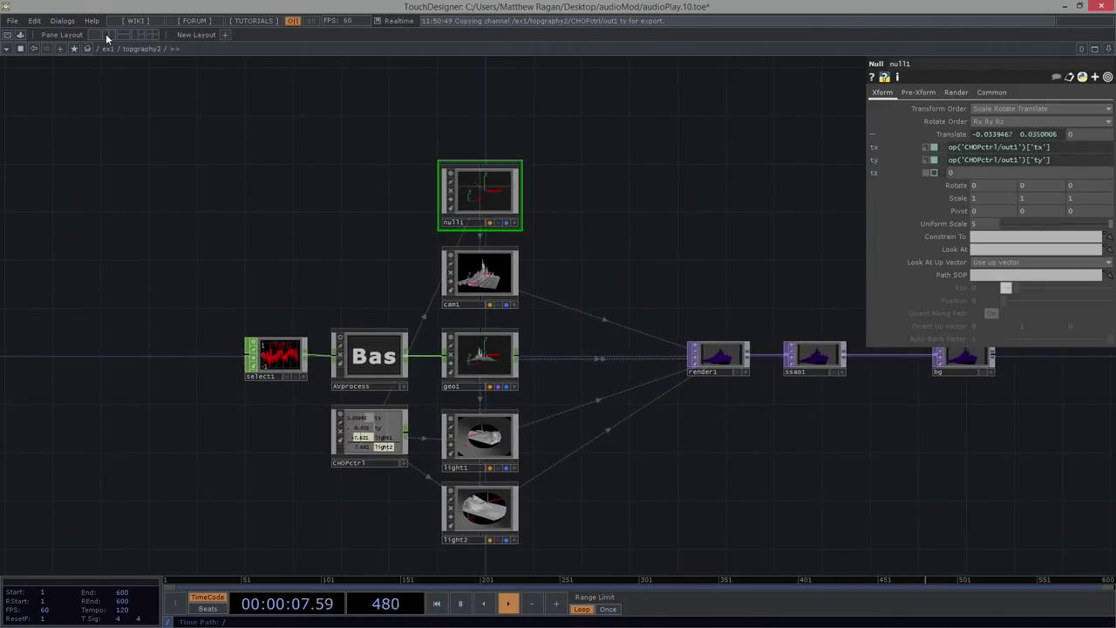
key("alt+[")
key("Tab")
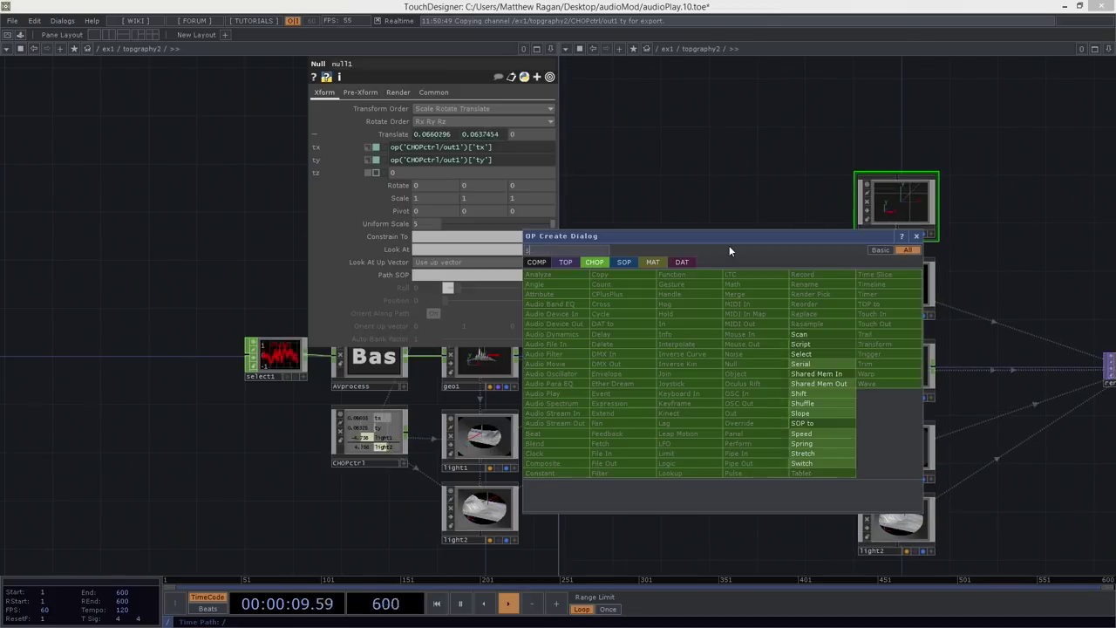
left_click(544, 263)
type("se")
left_click(635, 324)
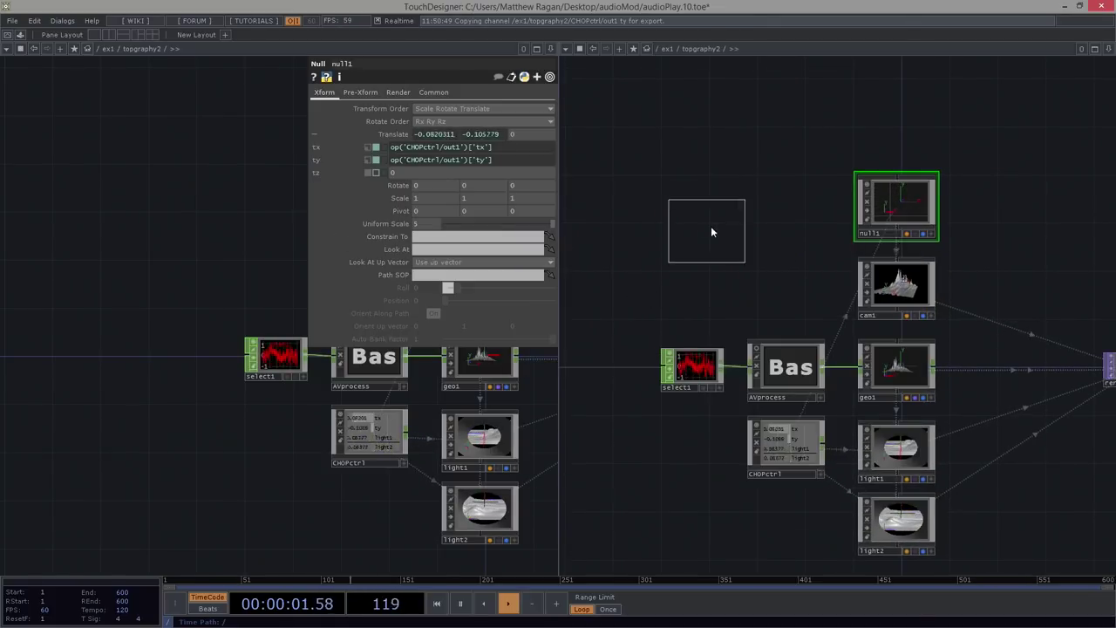
left_click(774, 207)
scroll(702, 261, "up", 3)
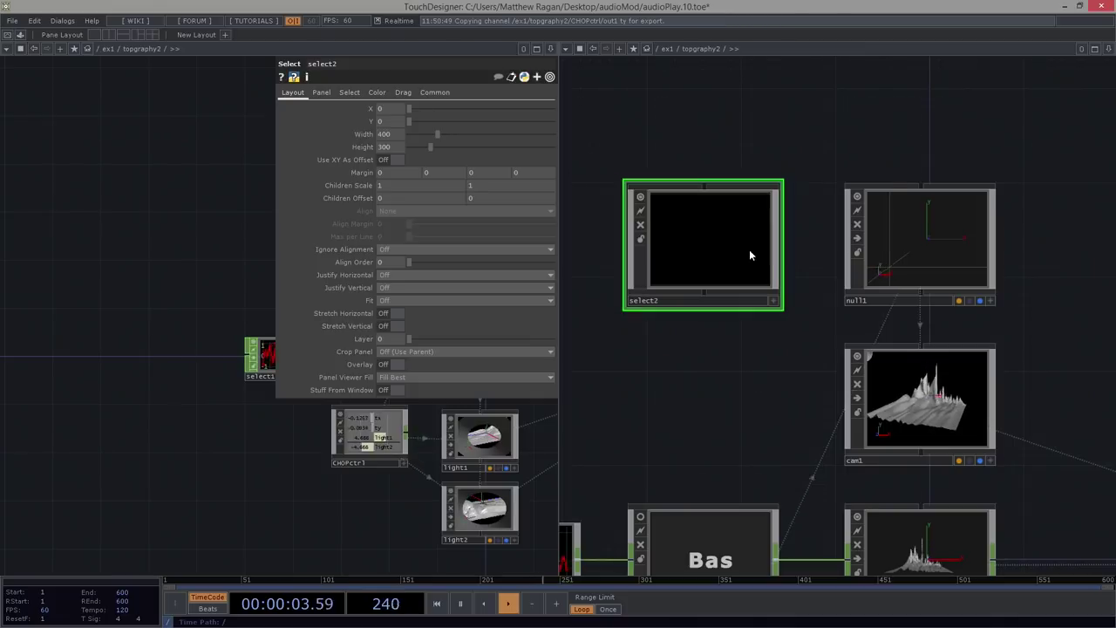
- Bring up the root network in one pane and assign its audio container to the new Select COMP as a relative Select Panel reference
scroll(122, 384, "down", 6)
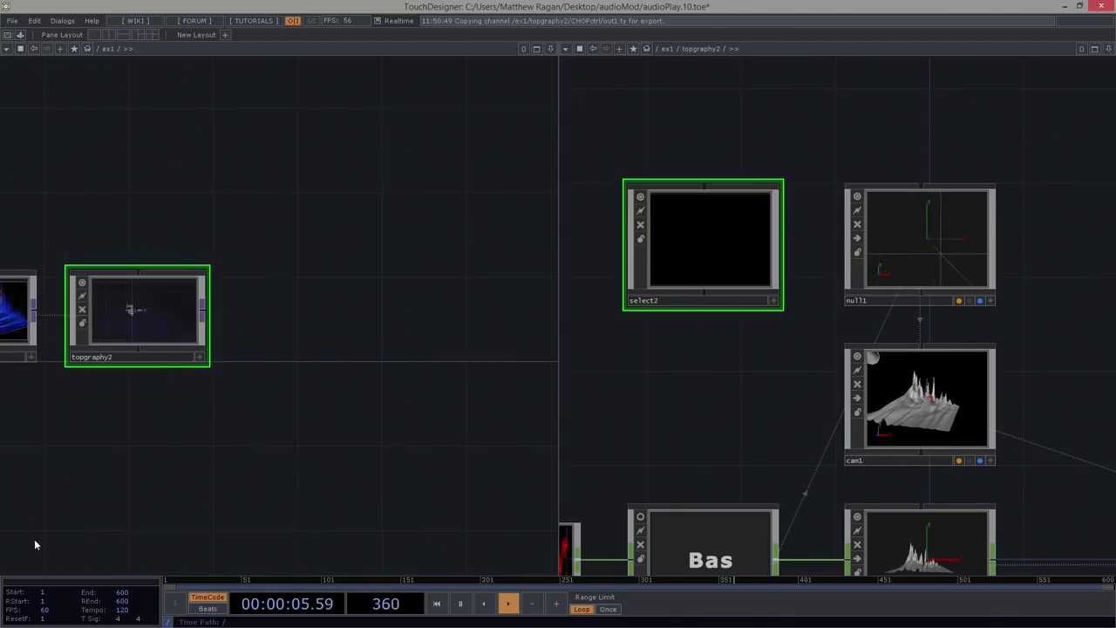
scroll(92, 444, "down", 4)
scroll(94, 444, "down", 3)
left_click_drag(63, 487, 242, 470)
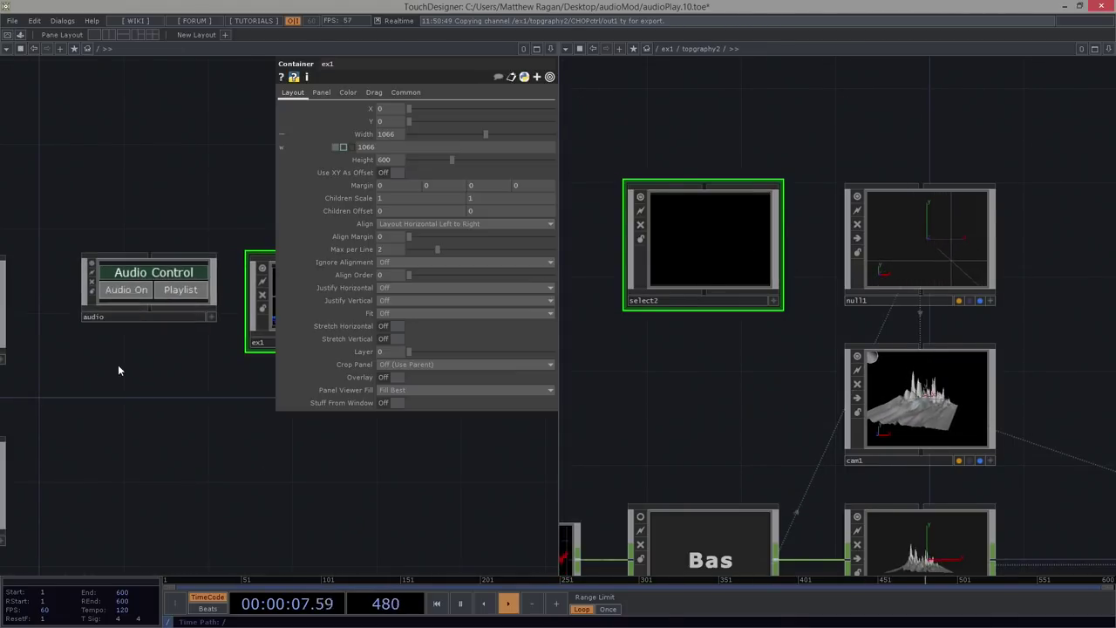
mouse_move(143, 305)
left_mouse_down()
mouse_move(131, 448)
mouse_move(707, 280)
mouse_move(743, 251)
left_mouse_up()
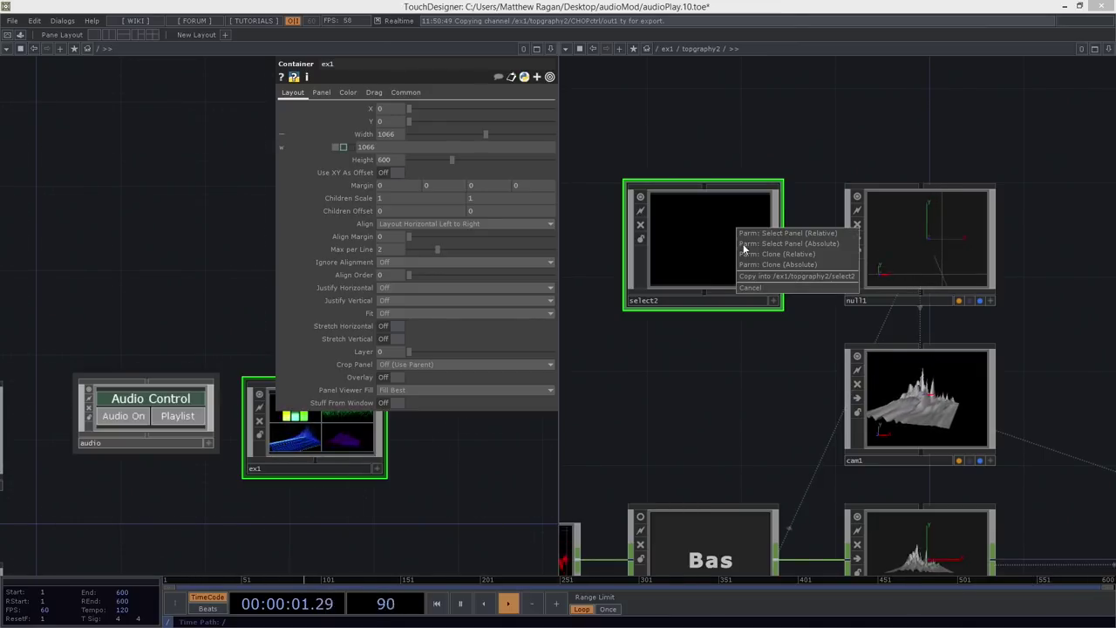
left_click(854, 233)
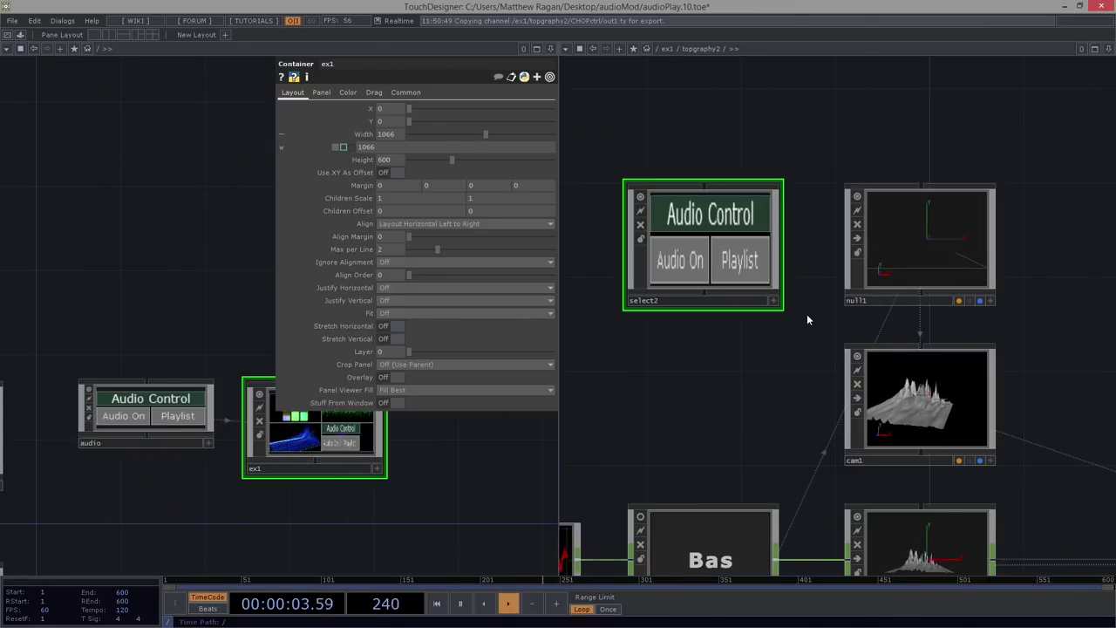
- Match the Select COMP to the audio container's size by setting its width to 150 and height to 47
key("p")
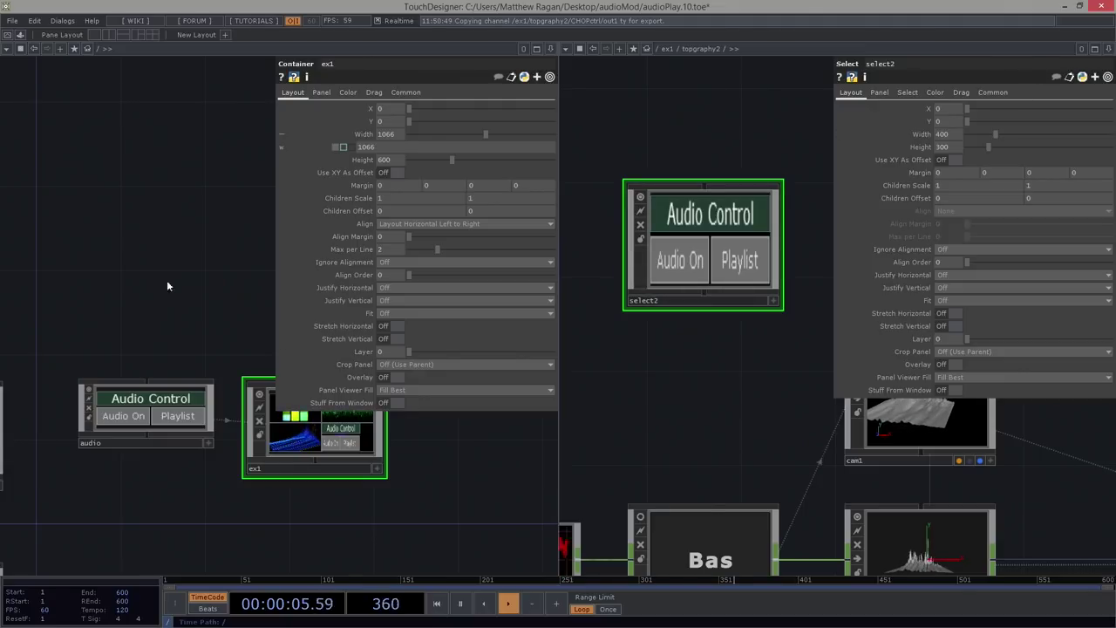
left_click(131, 423)
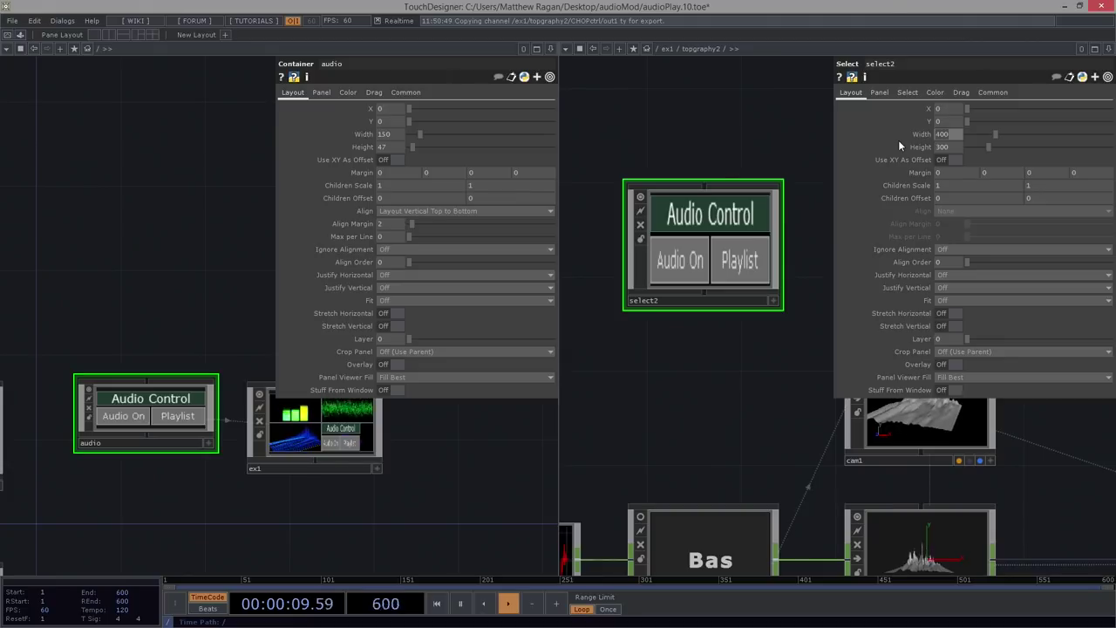
type("150")
key("Tab")
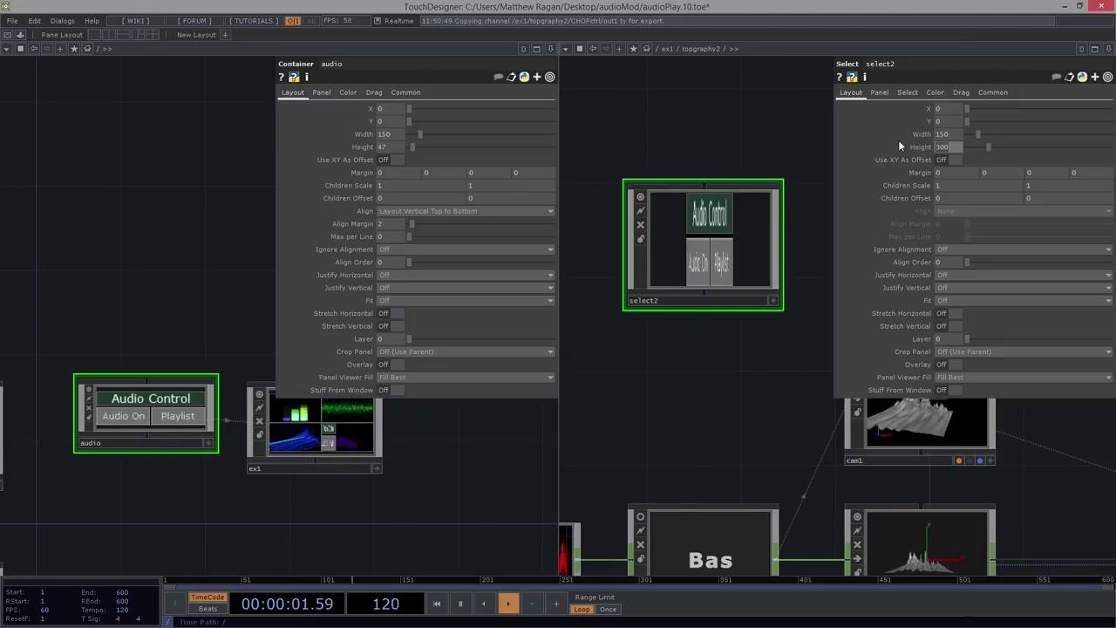
type("41")
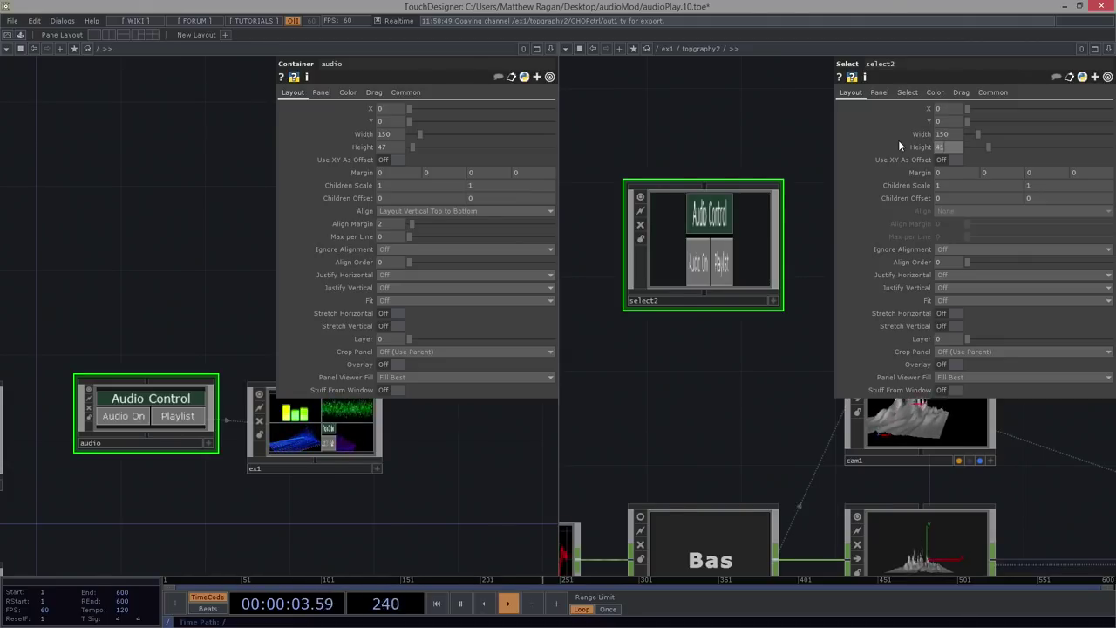
key("BackSpace")
type("7")
key("Return")
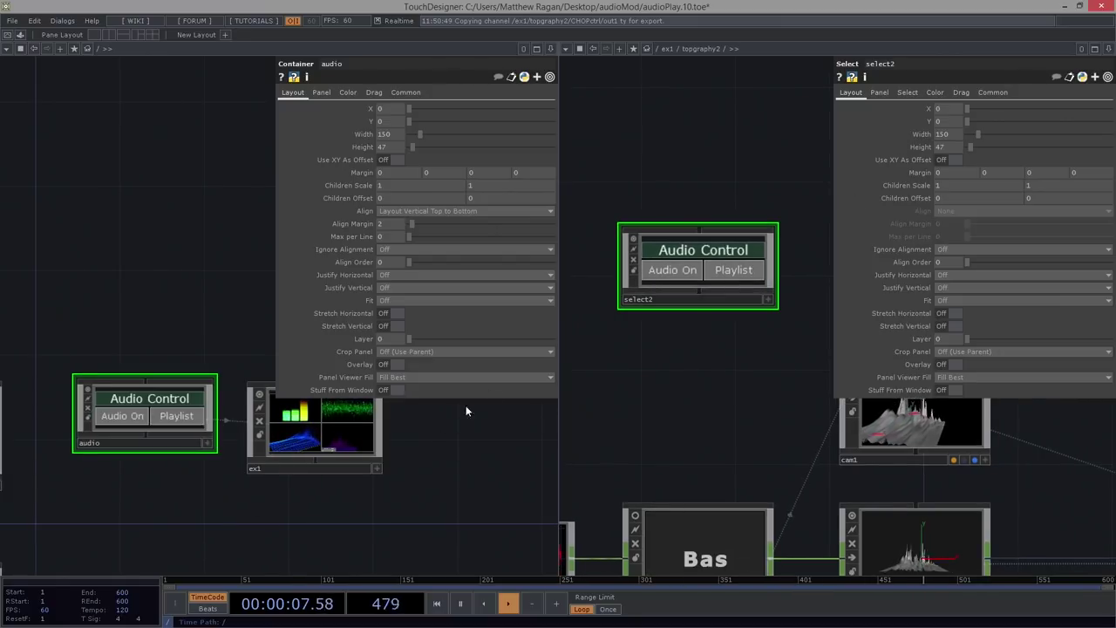
- Close the extra pane to return to a single view of the topgraphy2 network
scroll(630, 349, "down", 5)
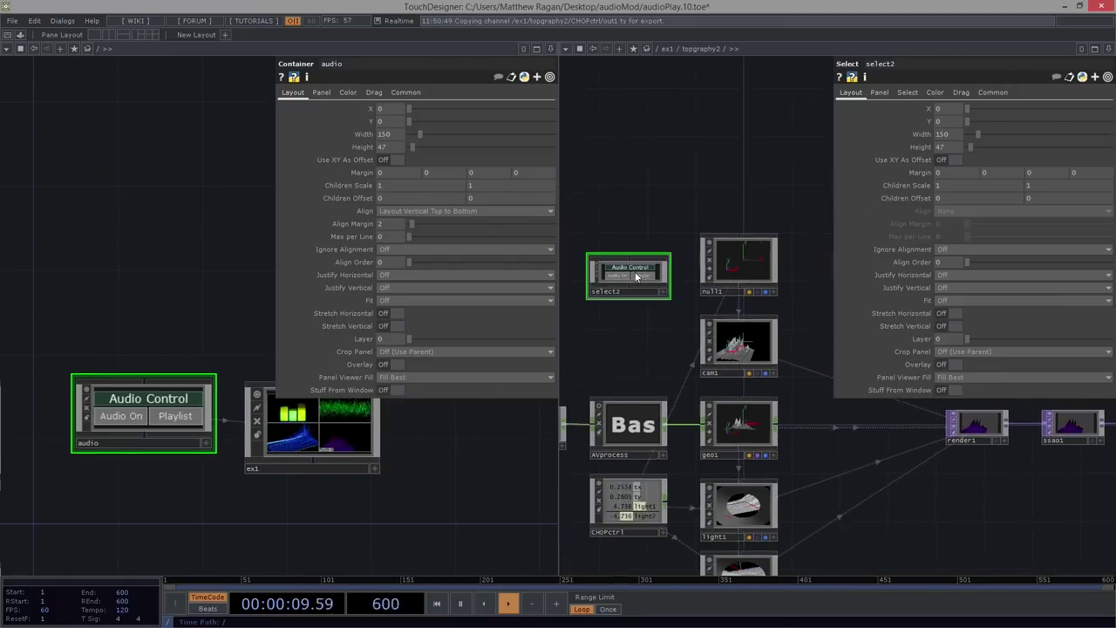
left_click(551, 48)
left_click(488, 122)
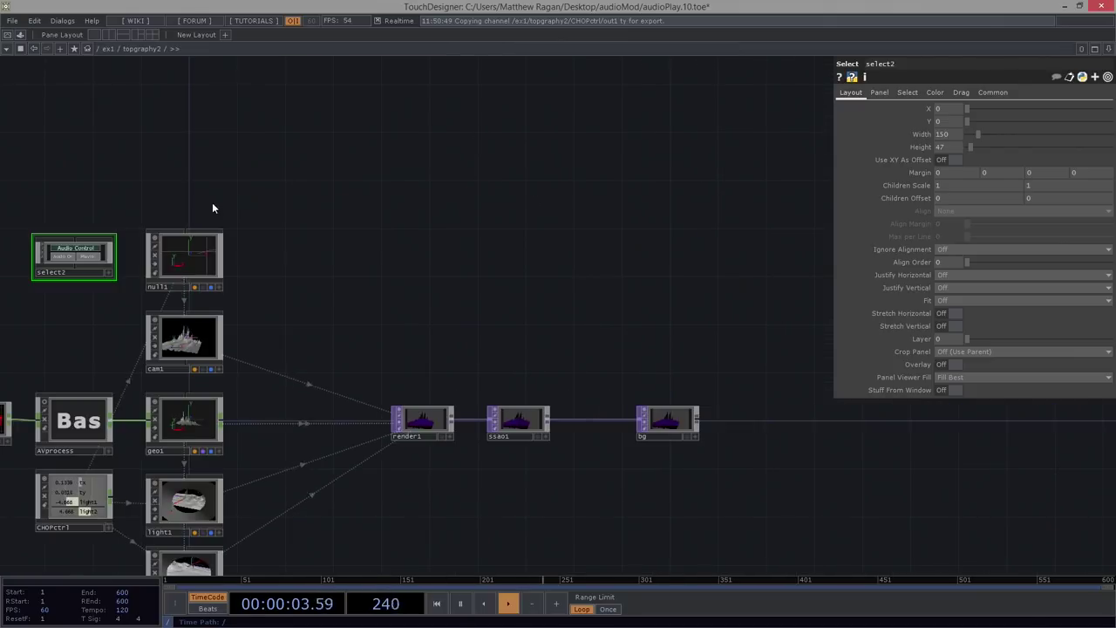
- Go up to ex1, open topgraphy2 in its own viewer window to check the Audio Control overlay, and close the window
scroll(261, 353, "down", 5)
scroll(235, 357, "down", 3)
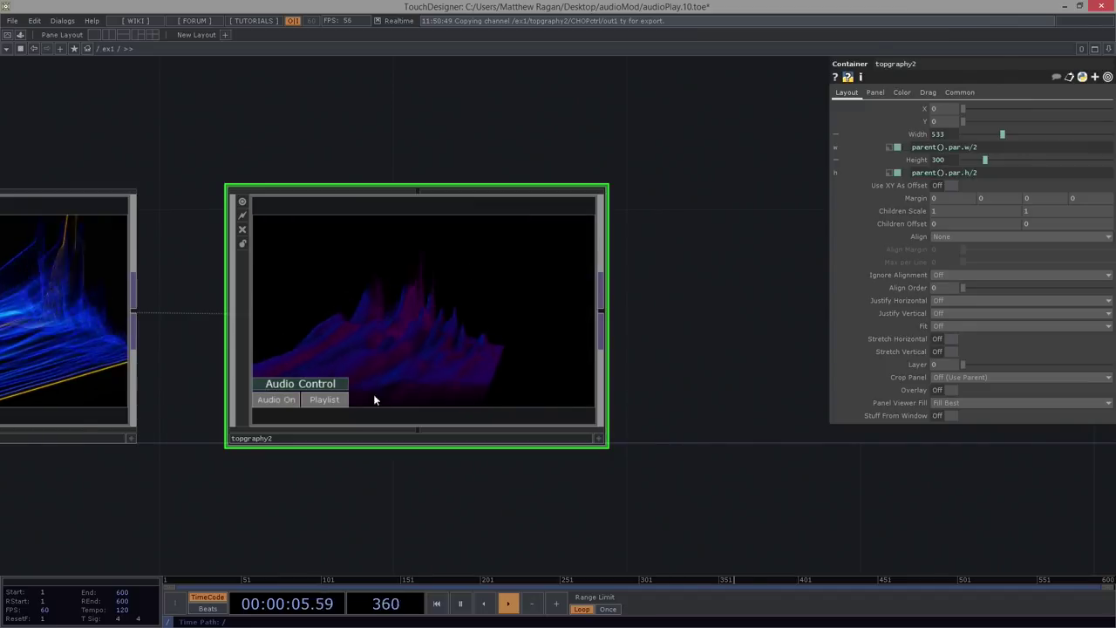
right_click(390, 267)
left_click(435, 315)
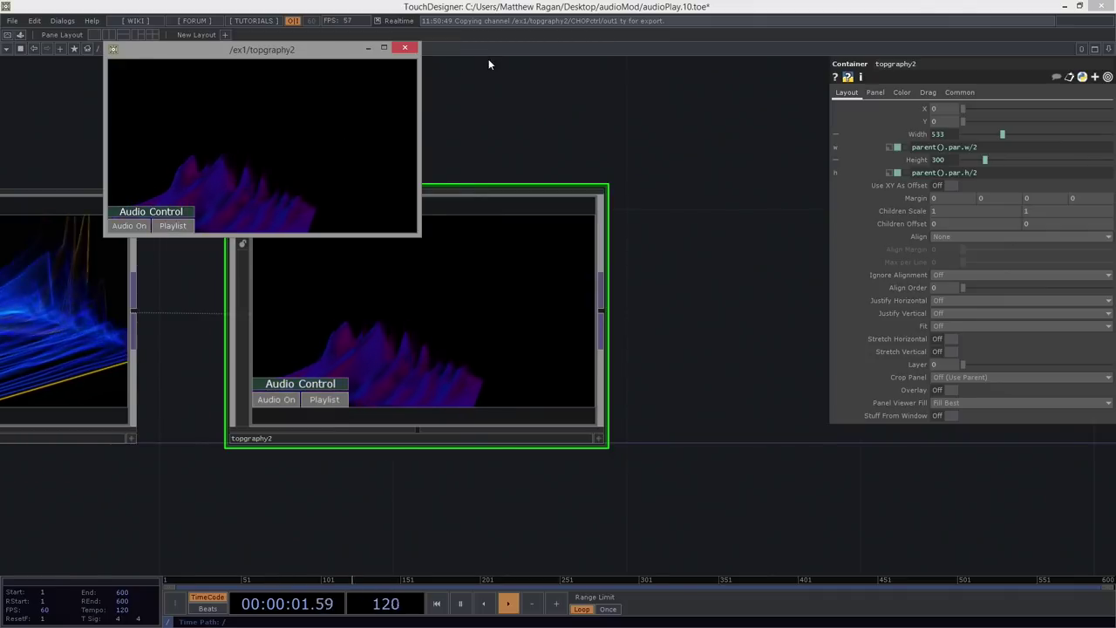
left_click(413, 51)
- Inspect the Audio Control overlay on topgraphy2 and within the ex1 container's four-panel layout at the project root
left_click_drag(437, 122, 580, 107)
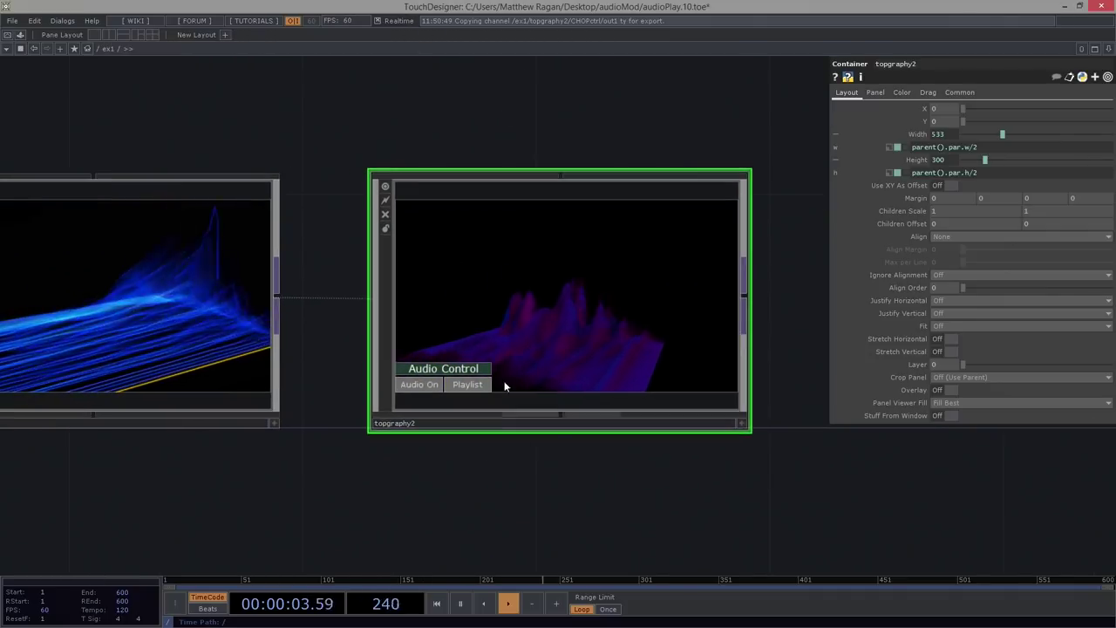
scroll(571, 349, "up", 3)
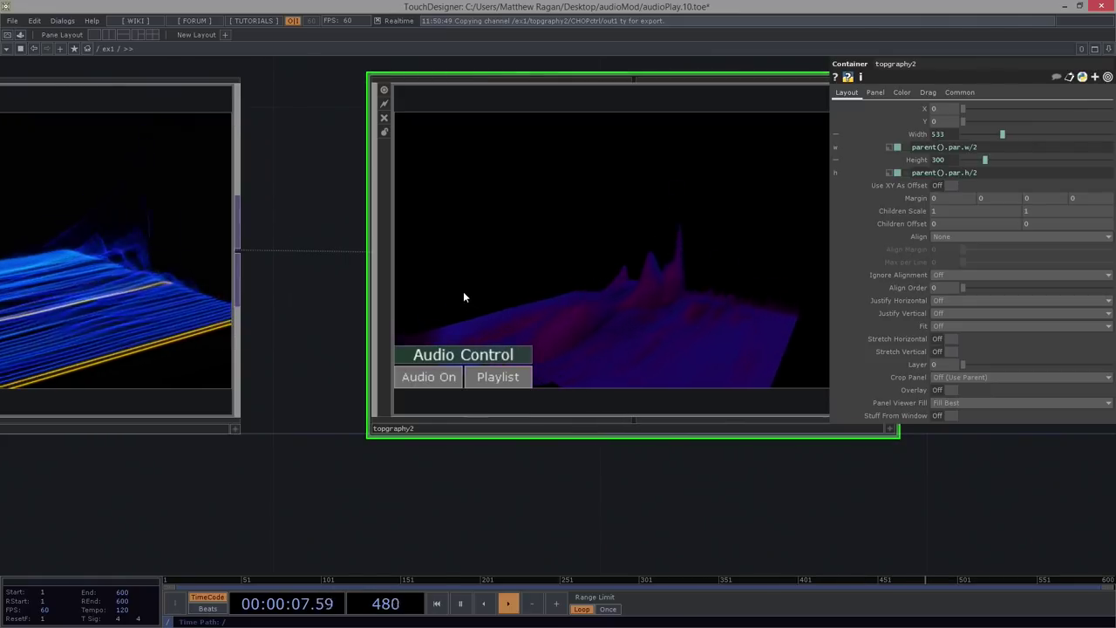
scroll(463, 293, "down", 10)
scroll(463, 307, "up", 3)
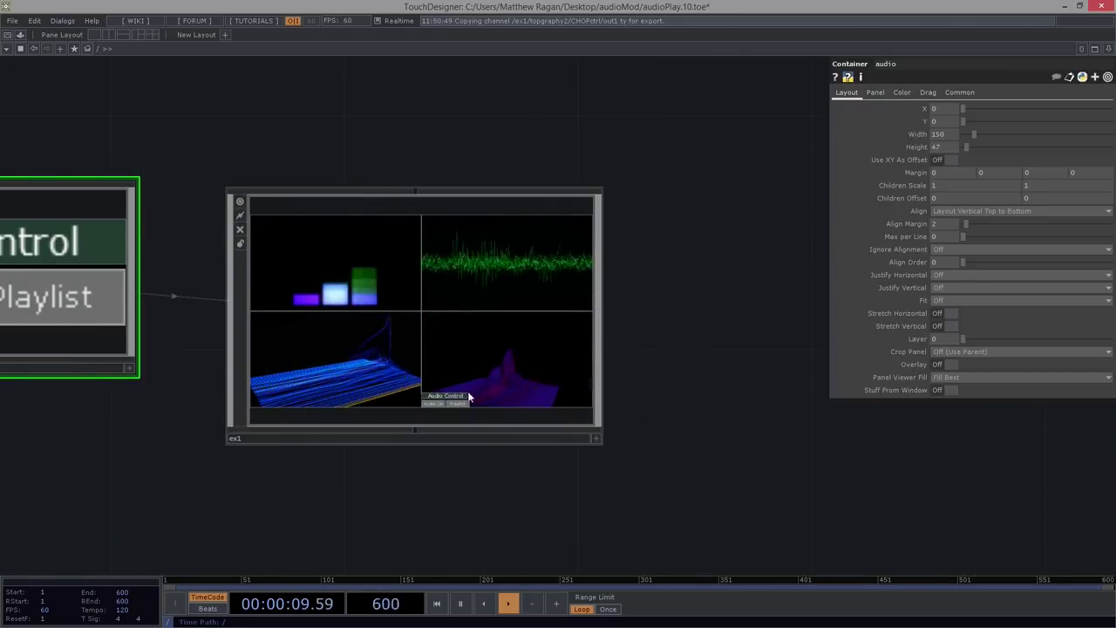
scroll(441, 397, "up", 2)
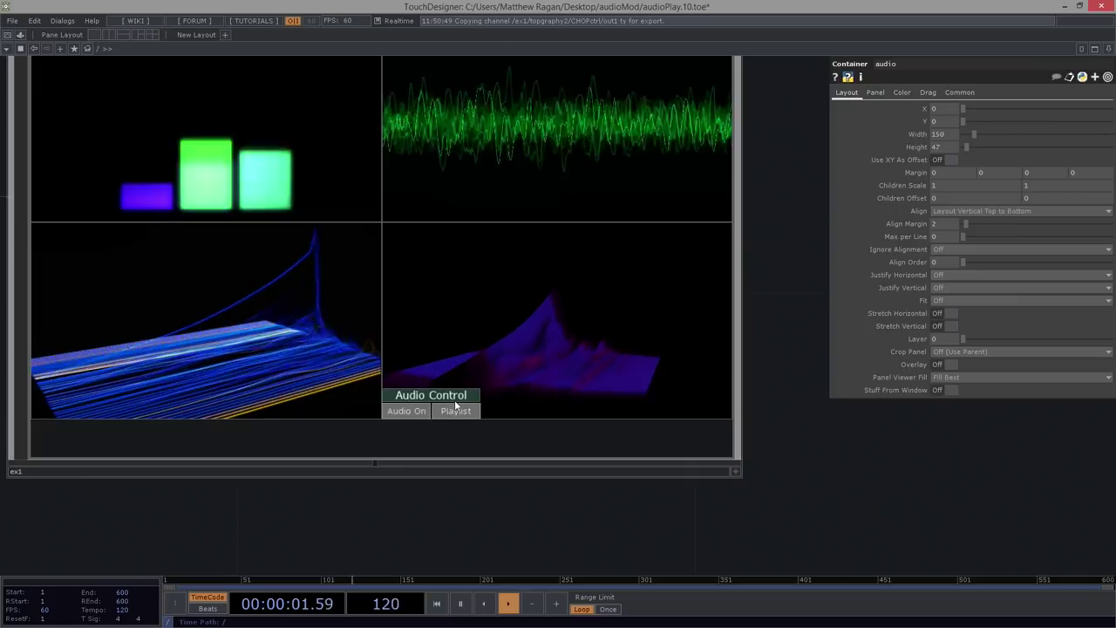
- Go into topgraphy2 inside ex1 and copy the Select COMP that shows the Audio Control panel
scroll(506, 289, "up", 3)
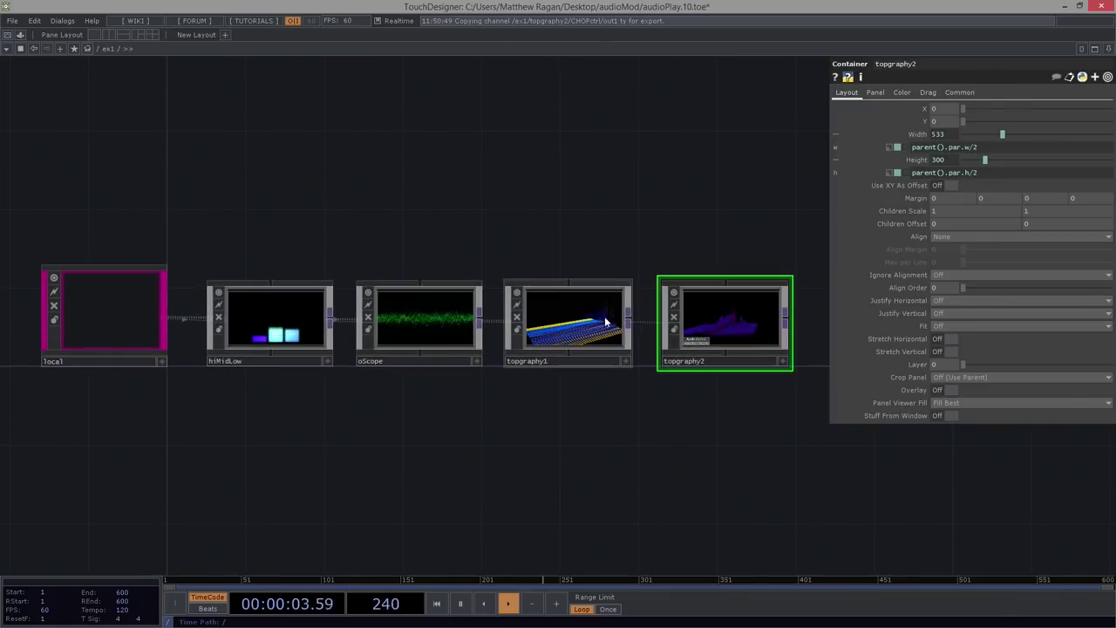
scroll(723, 324, "up", 4)
left_click_drag(112, 118, 204, 209)
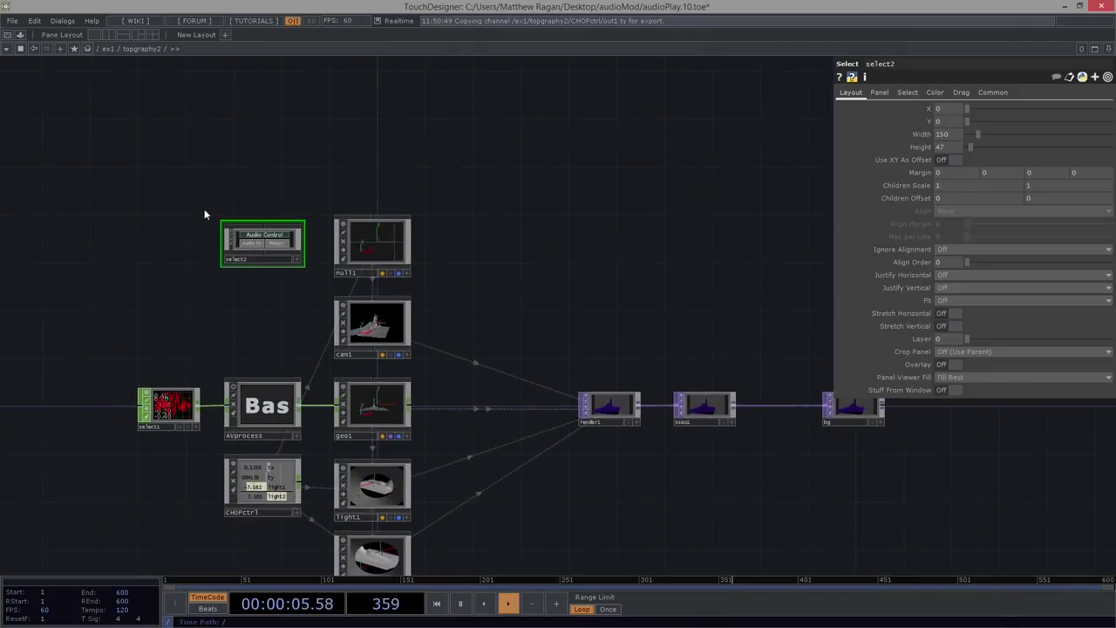
right_click_drag(160, 182, 265, 296)
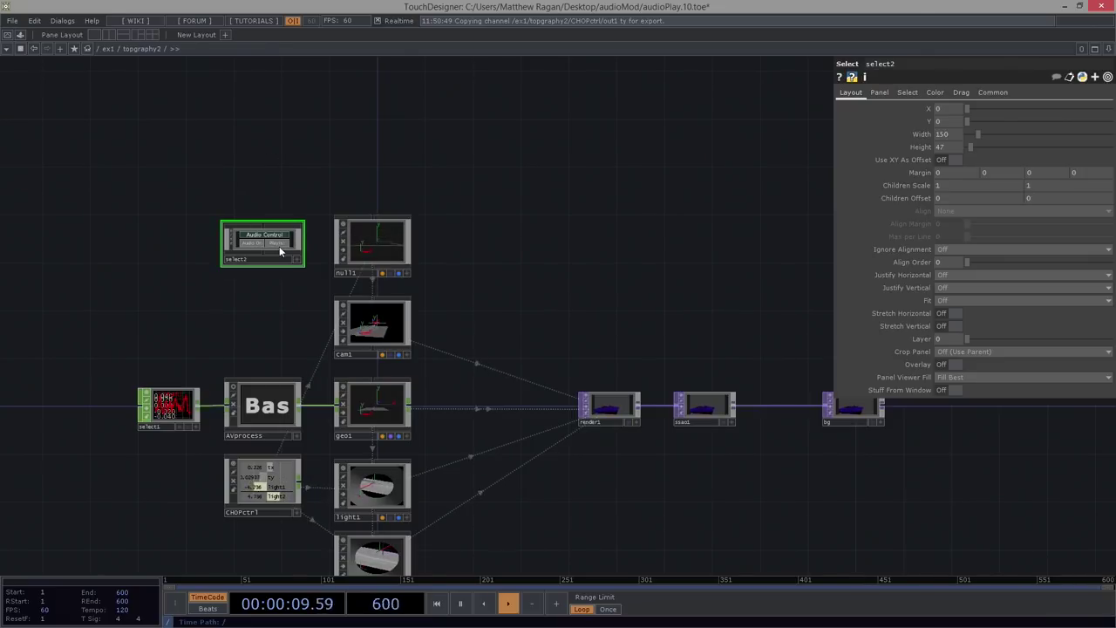
key("ctrl+c")
- Paste the copied Audio Control Select COMP into the topgraphy1 network, above the cam1 node
scroll(224, 283, "down", 10)
left_click_drag(421, 543, 706, 549)
scroll(347, 358, "up", 10)
key("ctrl+v")
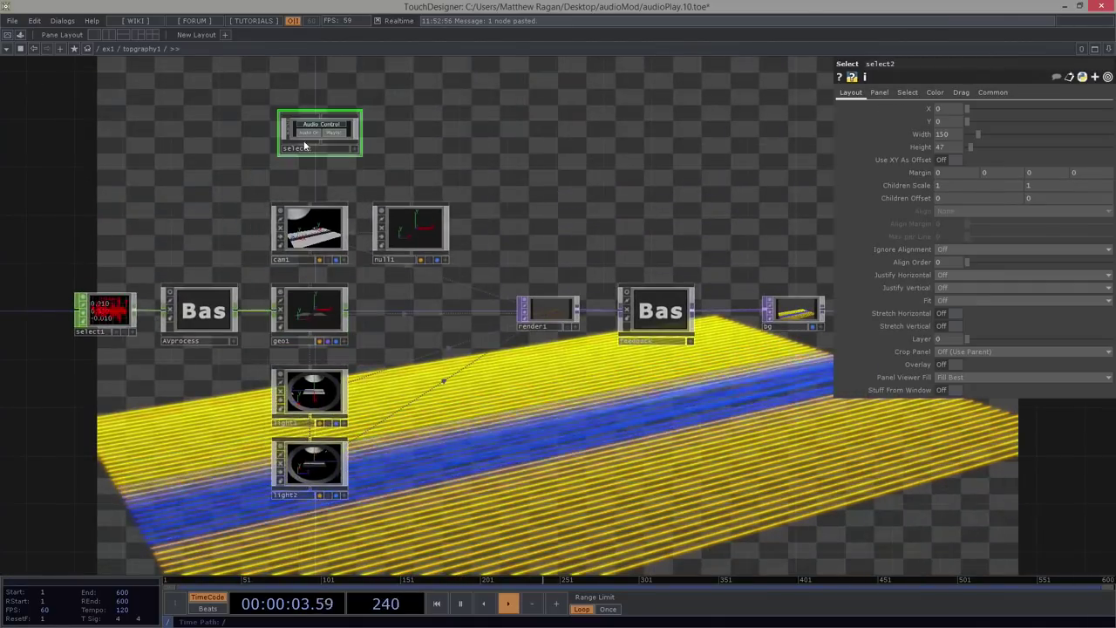
left_click_drag(304, 140, 298, 170)
- Leave topgraphy1, enter the oScope container and paste the Audio Control Select COMP into its network
left_click_drag(217, 173, 488, 170)
scroll(382, 232, "down", 10)
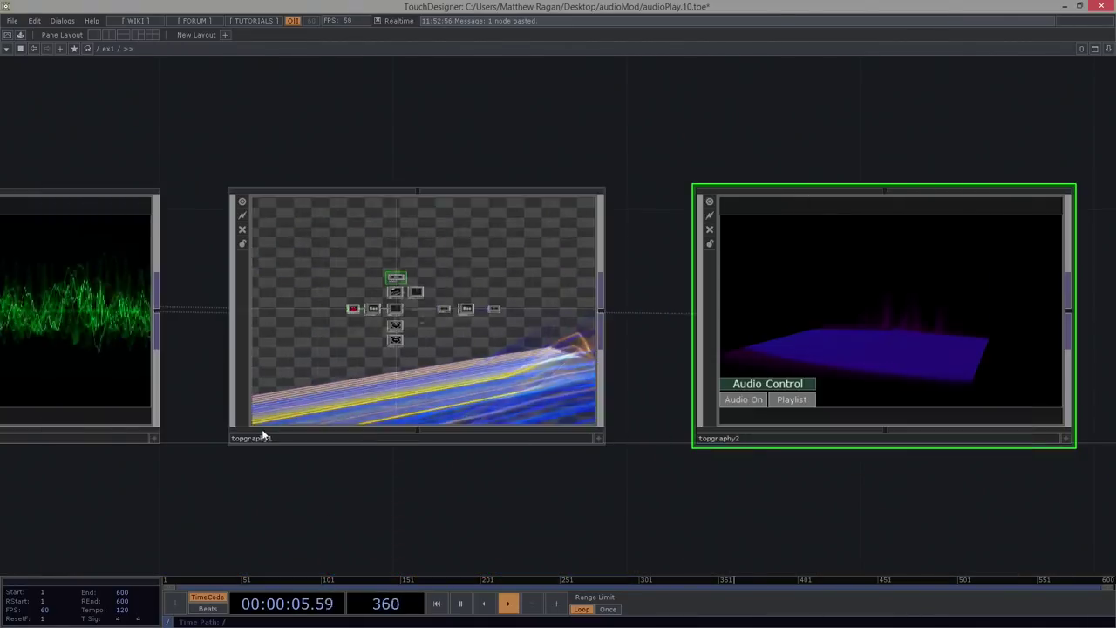
left_click_drag(214, 502, 572, 489)
scroll(381, 332, "up", 4)
scroll(380, 332, "up", 5)
left_click_drag(327, 83, 308, 299)
key("ctrl+v")
- Leave oScope, enter the hiMidLow container and paste the Audio Control Select COMP into its network
left_click_drag(444, 233, 715, 52)
scroll(514, 278, "down", 5)
scroll(390, 298, "down", 5)
left_click_drag(269, 496, 541, 453)
scroll(285, 380, "up", 8)
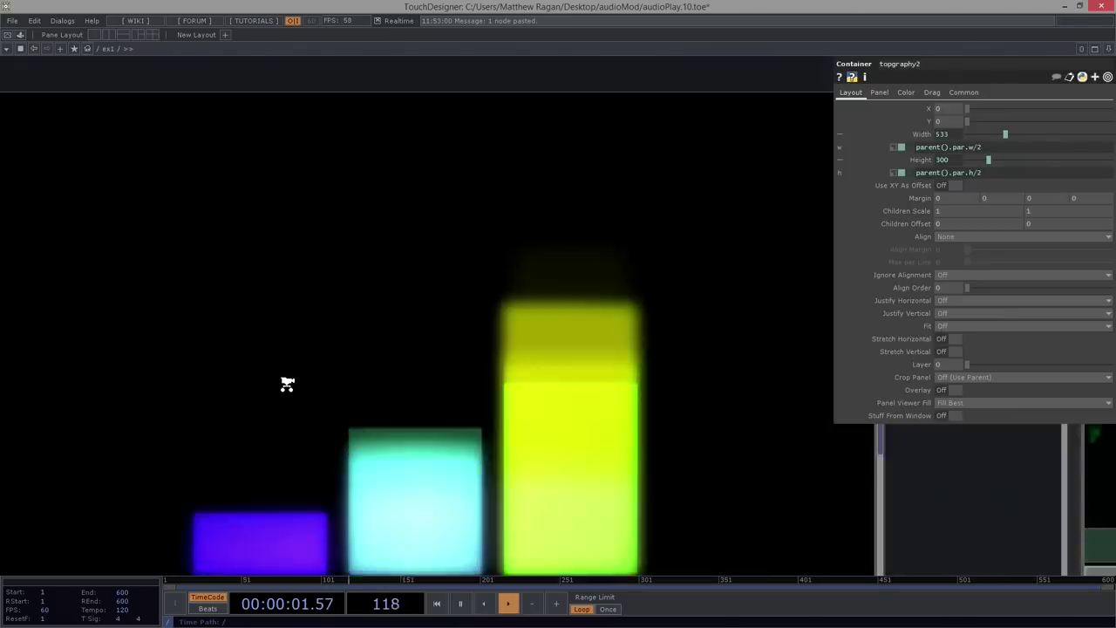
left_click_drag(482, 203, 470, 334)
left_click_drag(631, 336, 544, 254)
key("ctrl+v")
- Go back up through ex1 to the project root, check the Audio Control overlay on all four visualizers, and save the project
left_click_drag(677, 399, 54, 131)
scroll(179, 369, "down", 6)
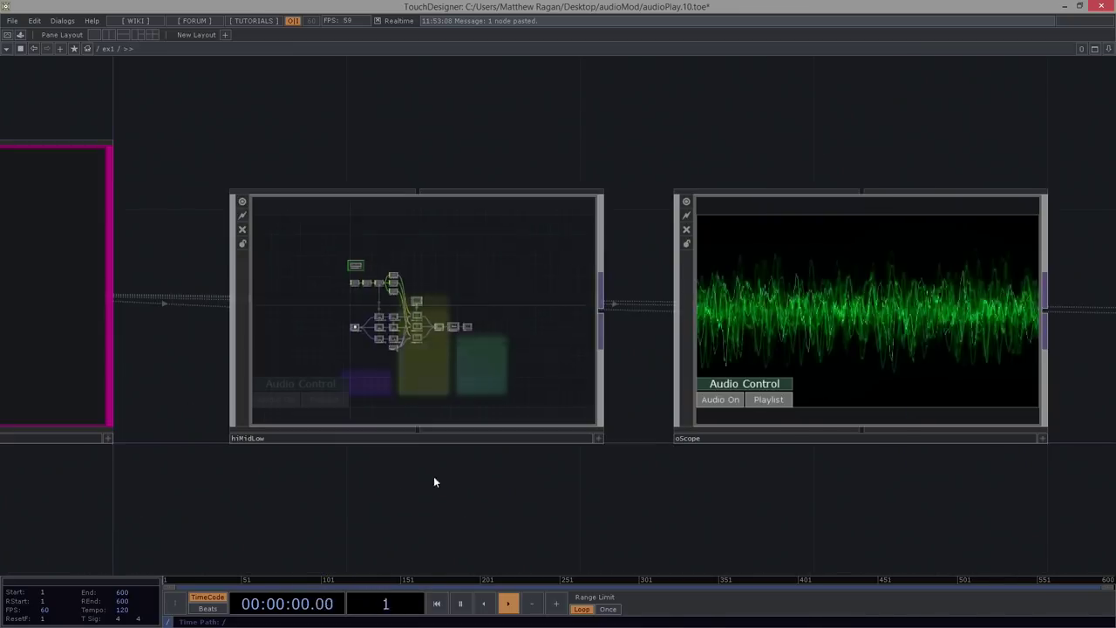
scroll(393, 401, "down", 8)
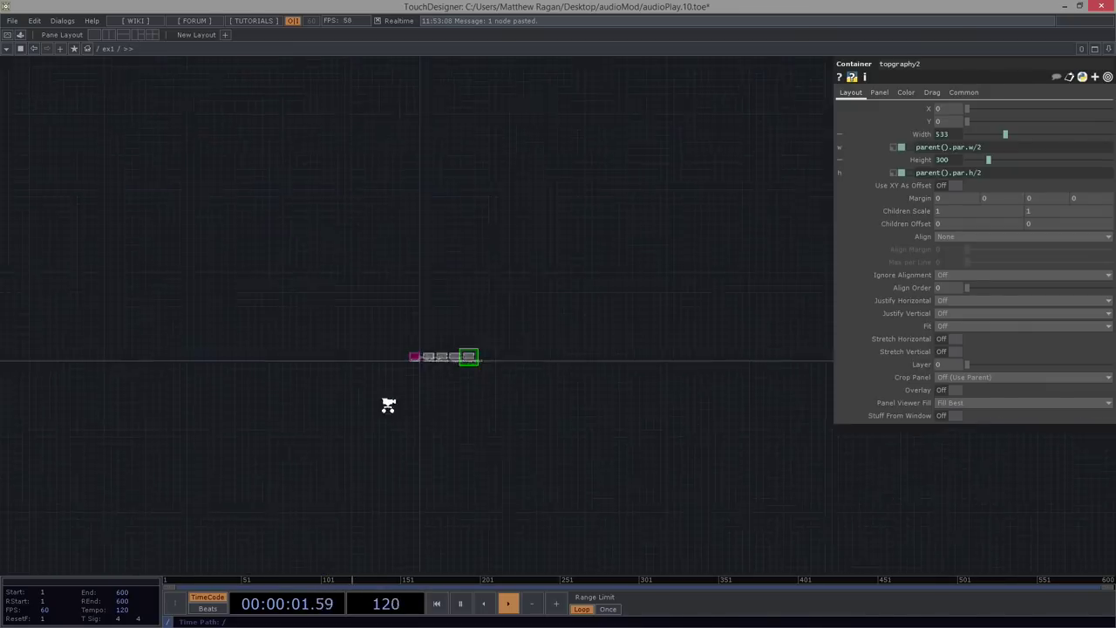
key("p")
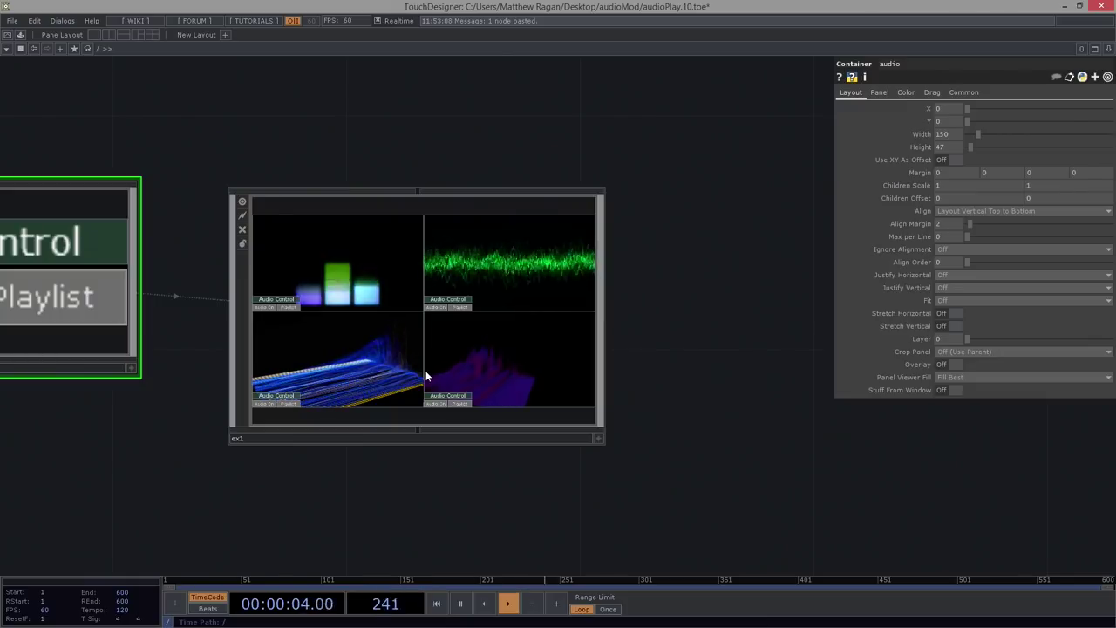
left_click_drag(179, 500, 348, 425)
scroll(321, 431, "down", 3)
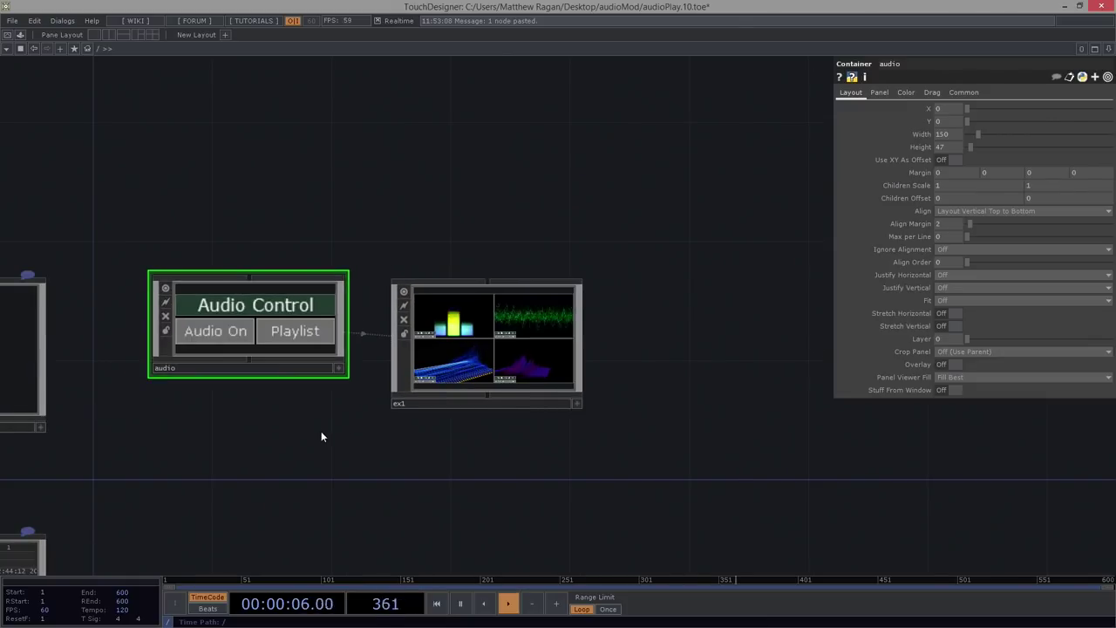
key("ctrl+s")
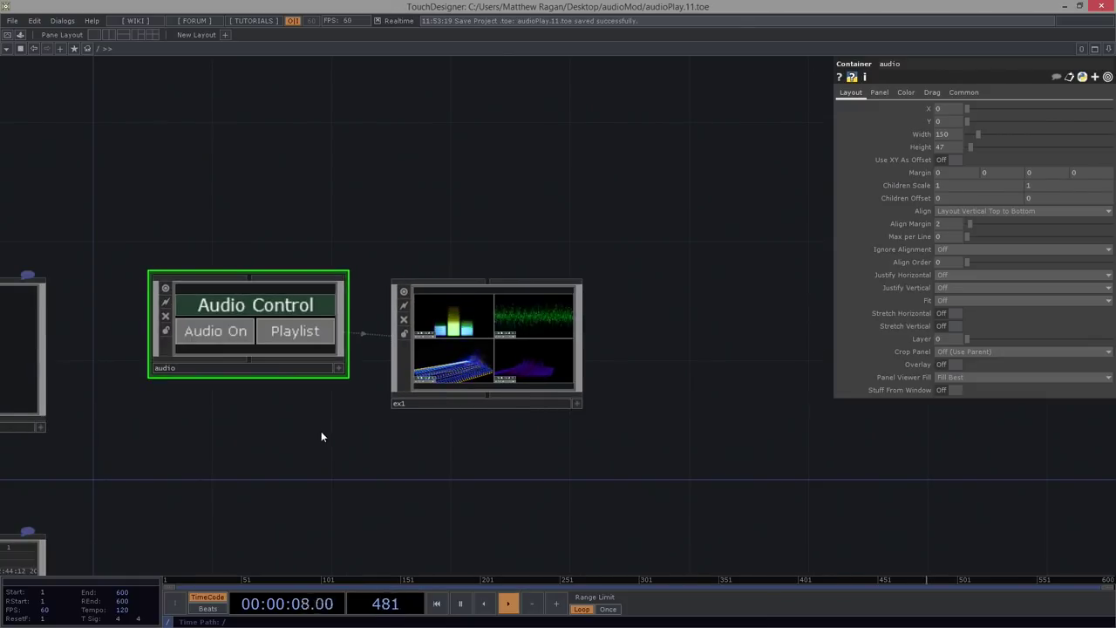